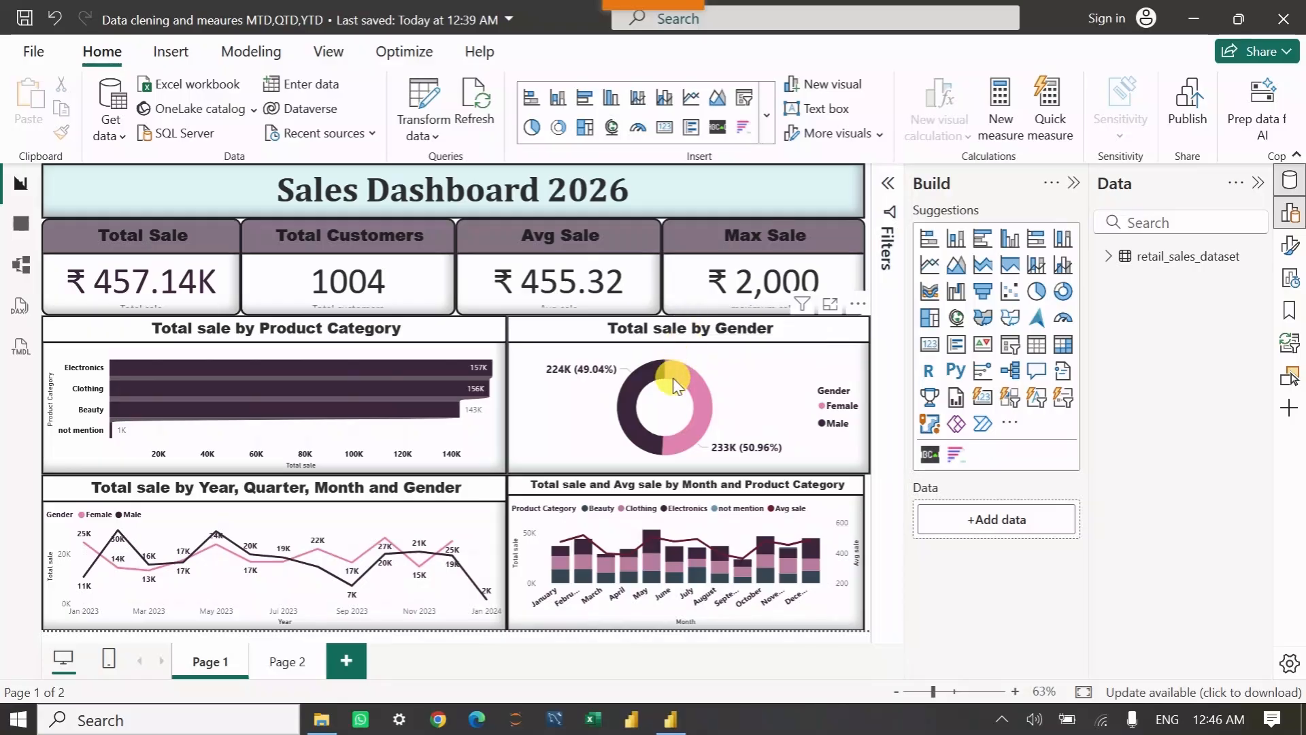
Add a map visual to Page 2 and enlarge it to about 713 wide by 719 high.
mouse_move(675, 384)
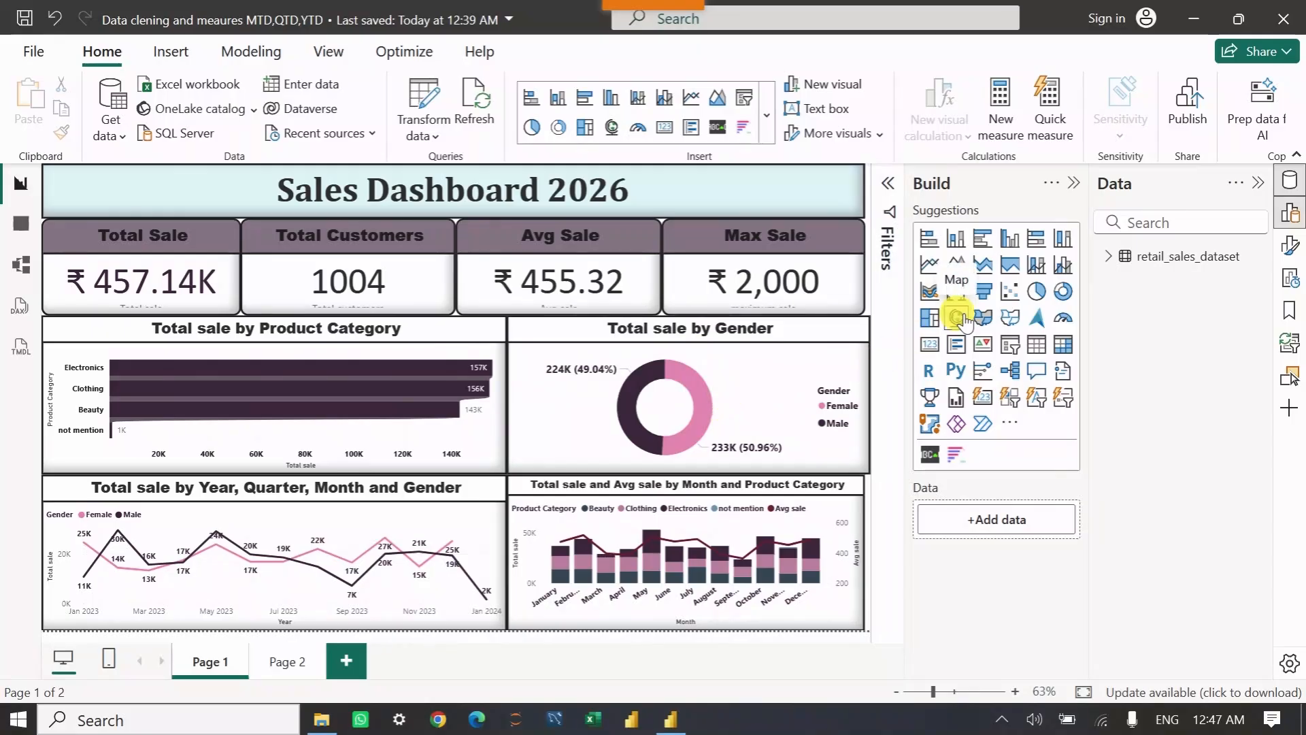
click(287, 661)
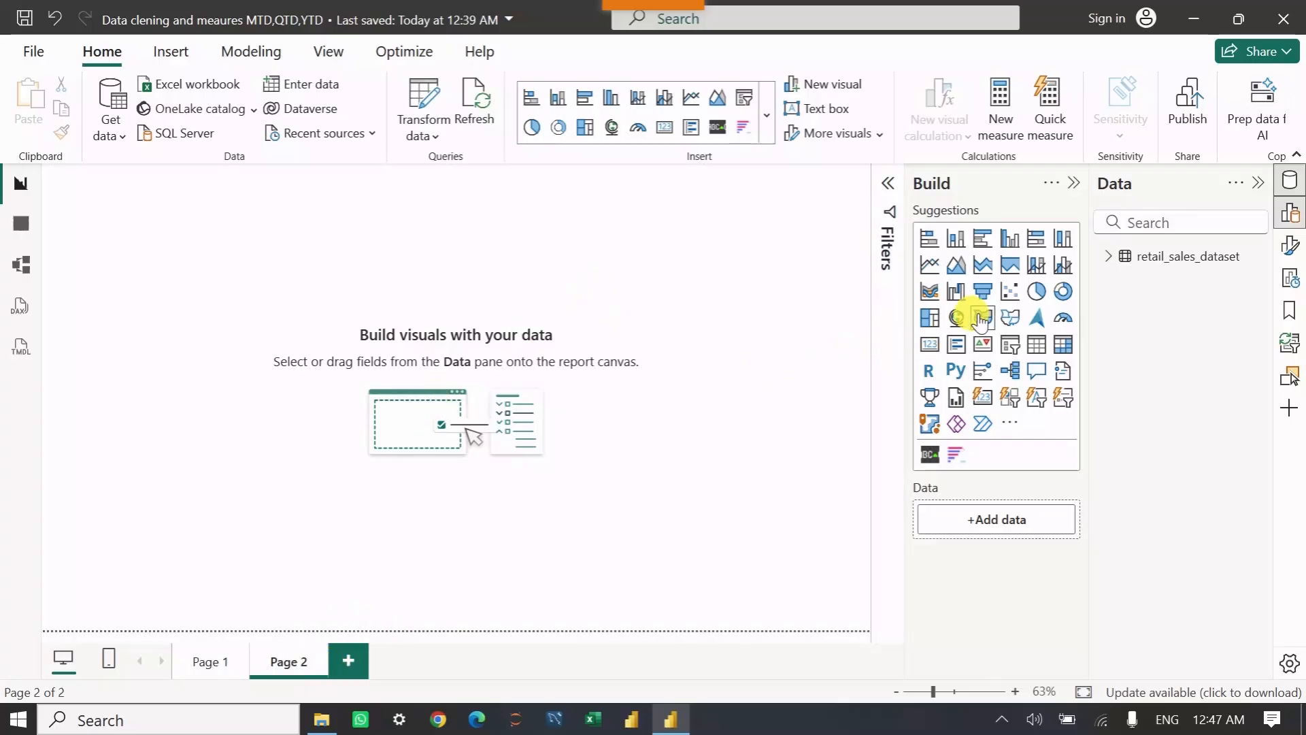
click(957, 319)
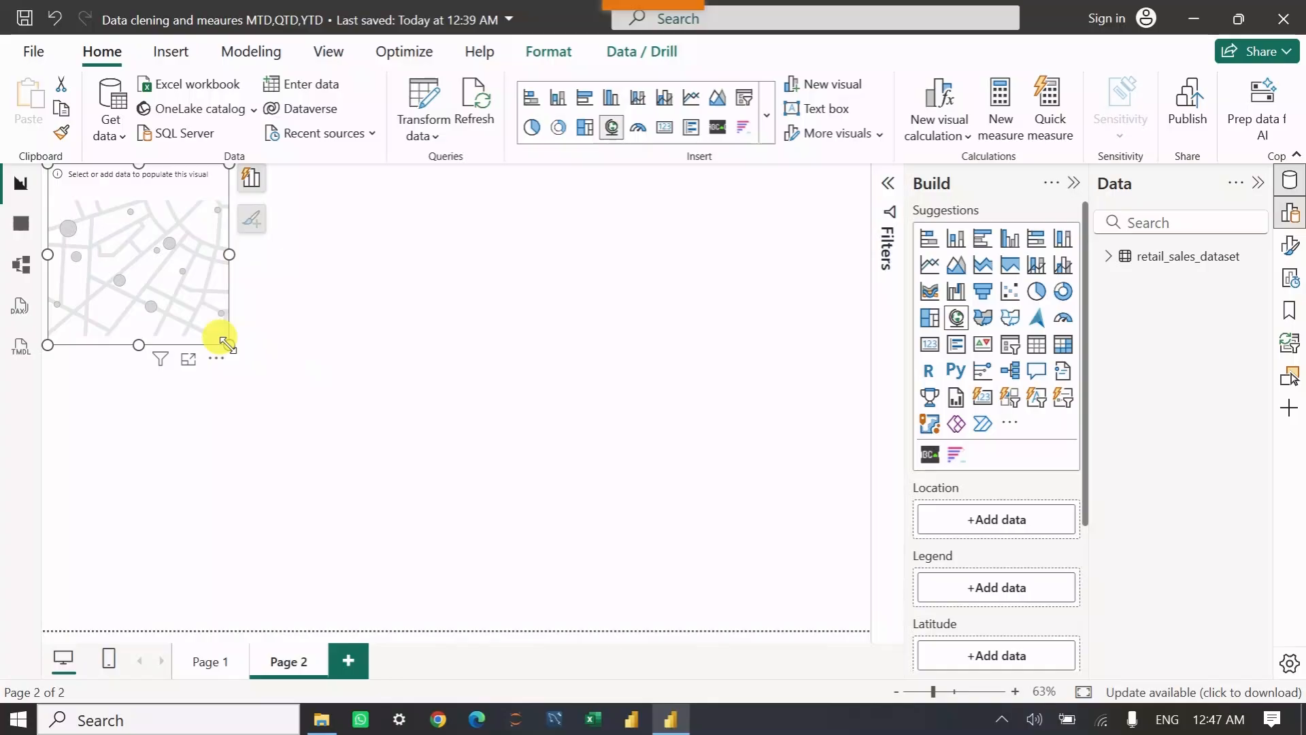
drag(227, 345, 471, 626)
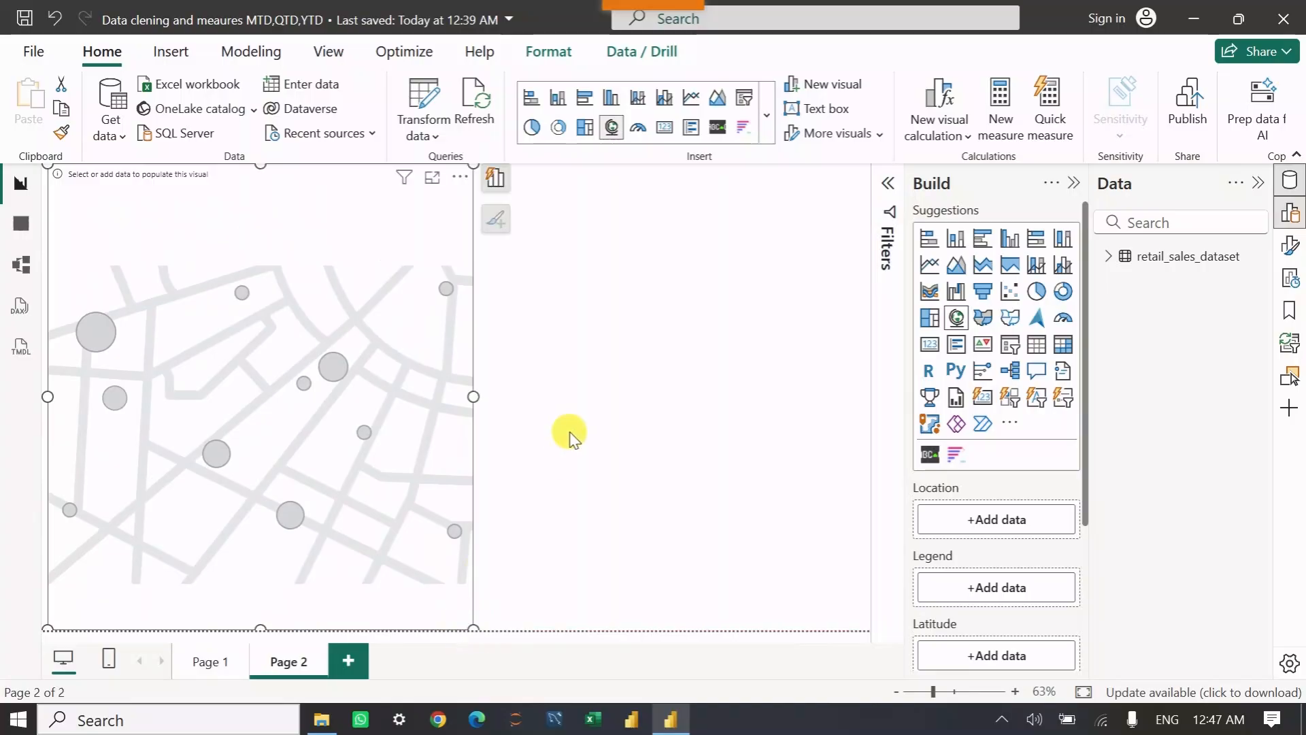
drag(473, 397, 514, 404)
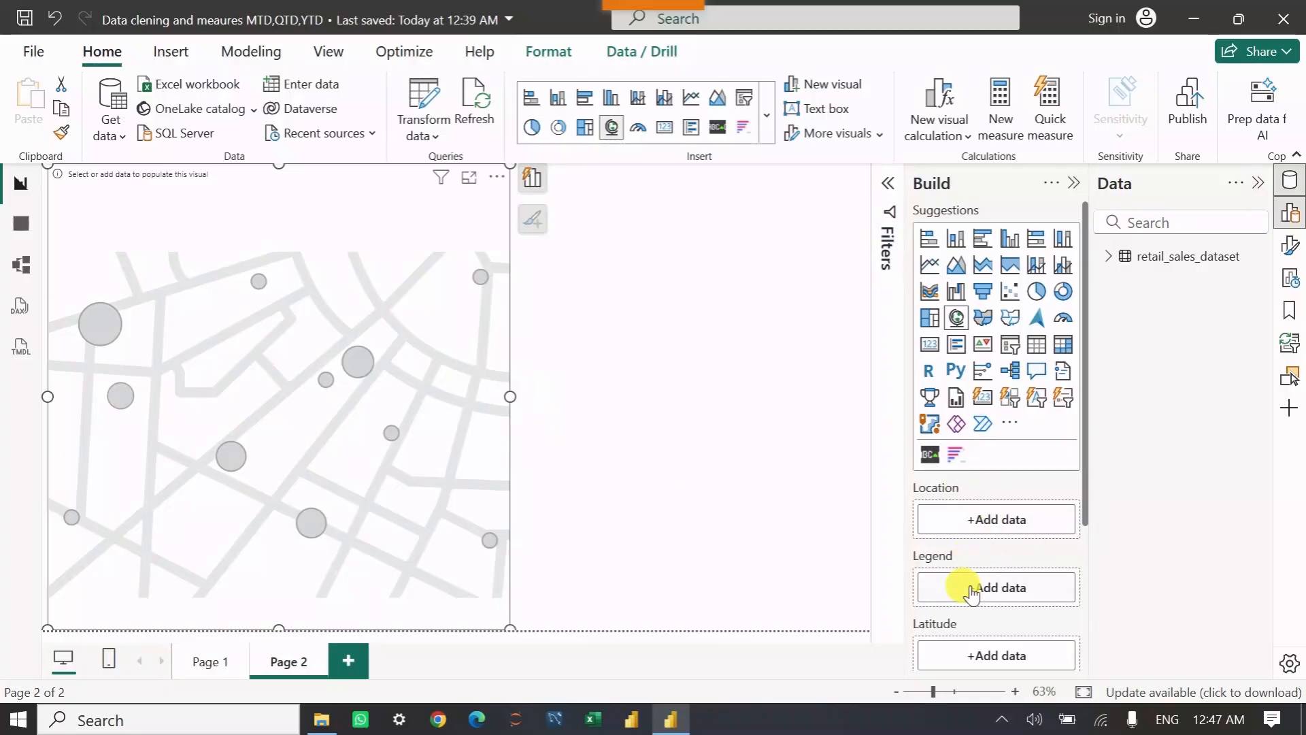
Assign the Location field from retail_sales_dataset to the map's location.
scroll(972, 596, down, 1)
scroll(972, 593, down, 2)
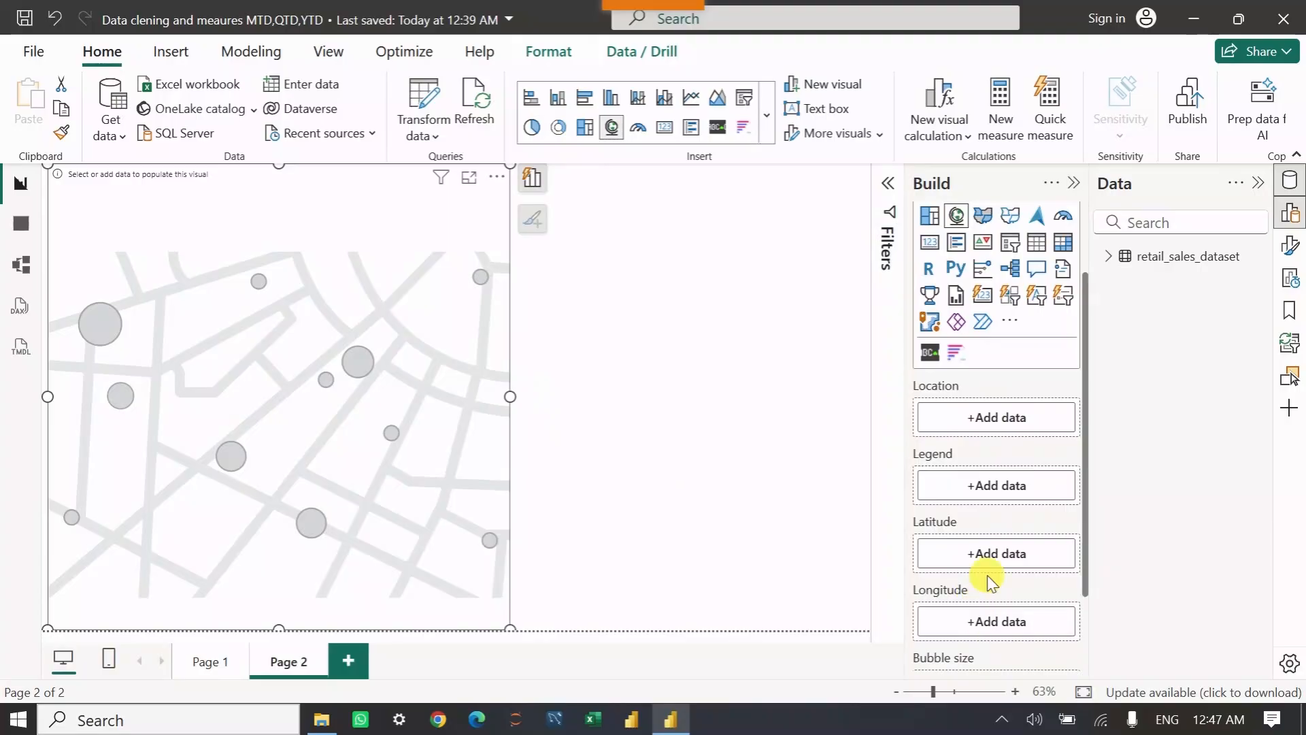
scroll(990, 575, down, 2)
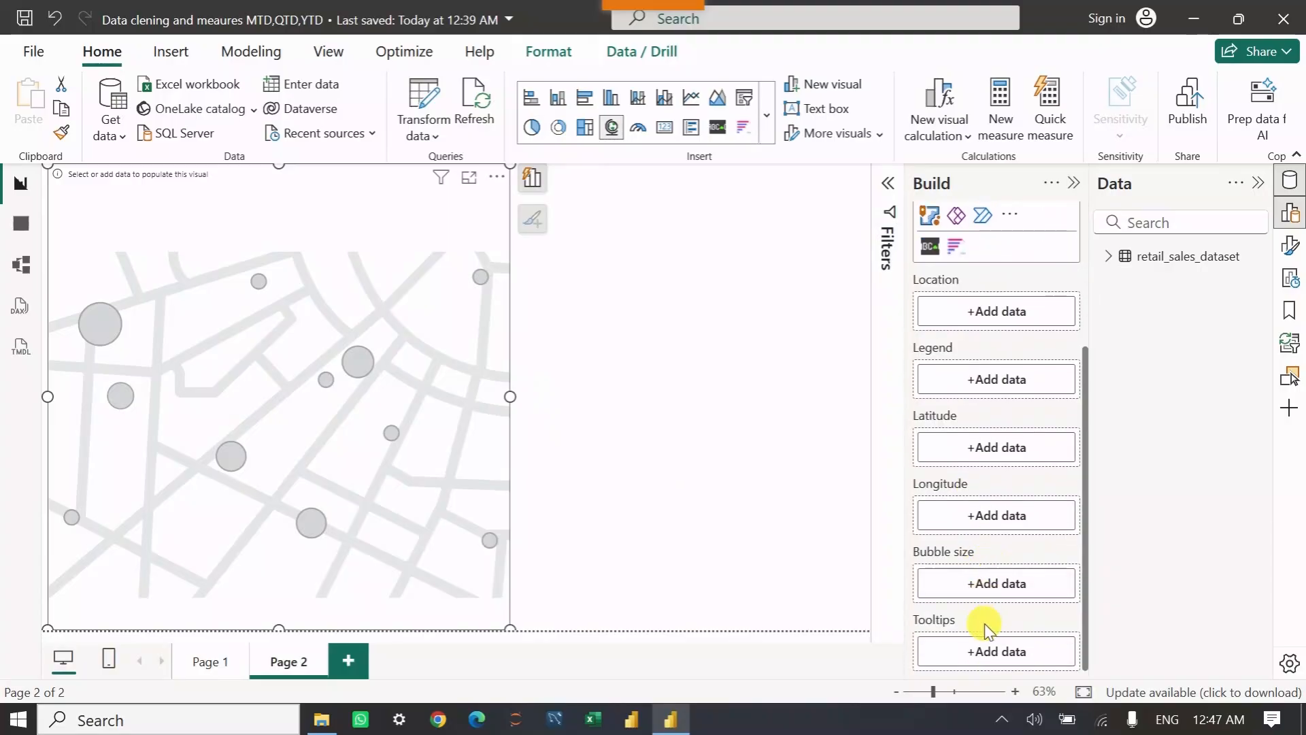
scroll(985, 626, up, 4)
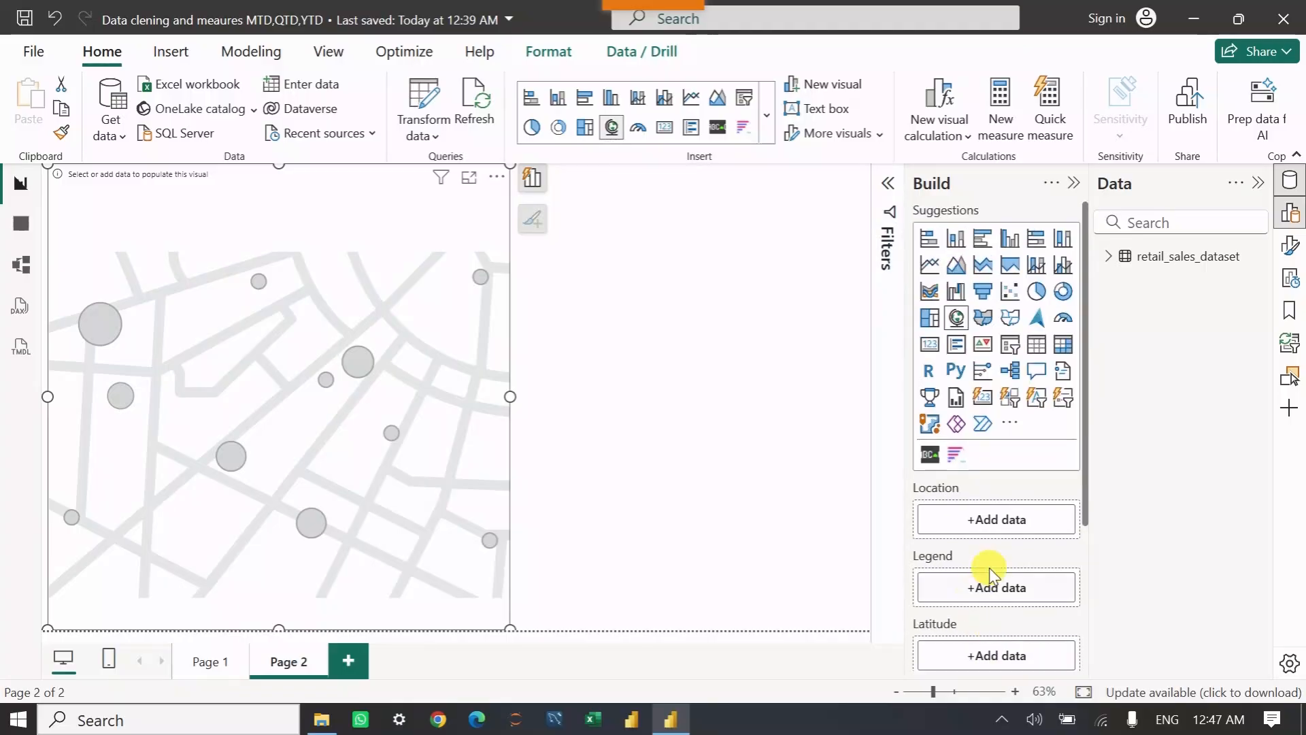
click(1116, 256)
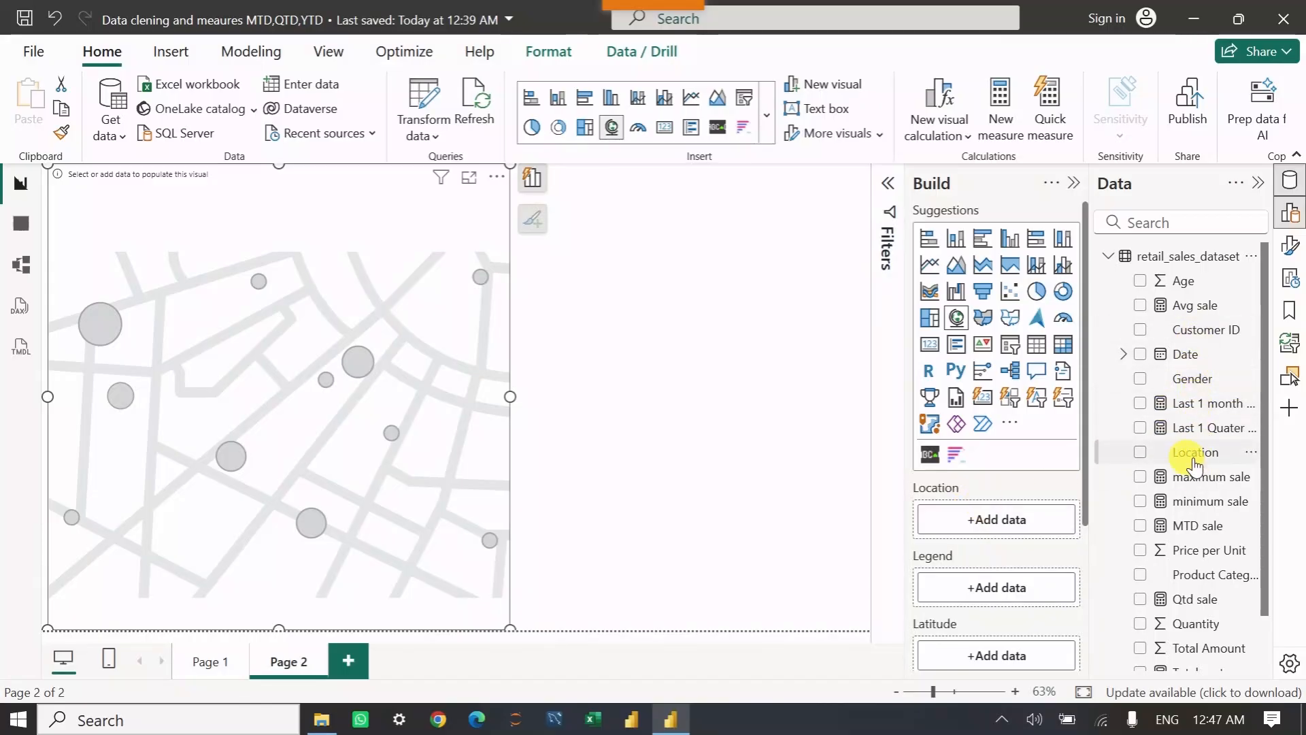
drag(1162, 442, 1011, 524)
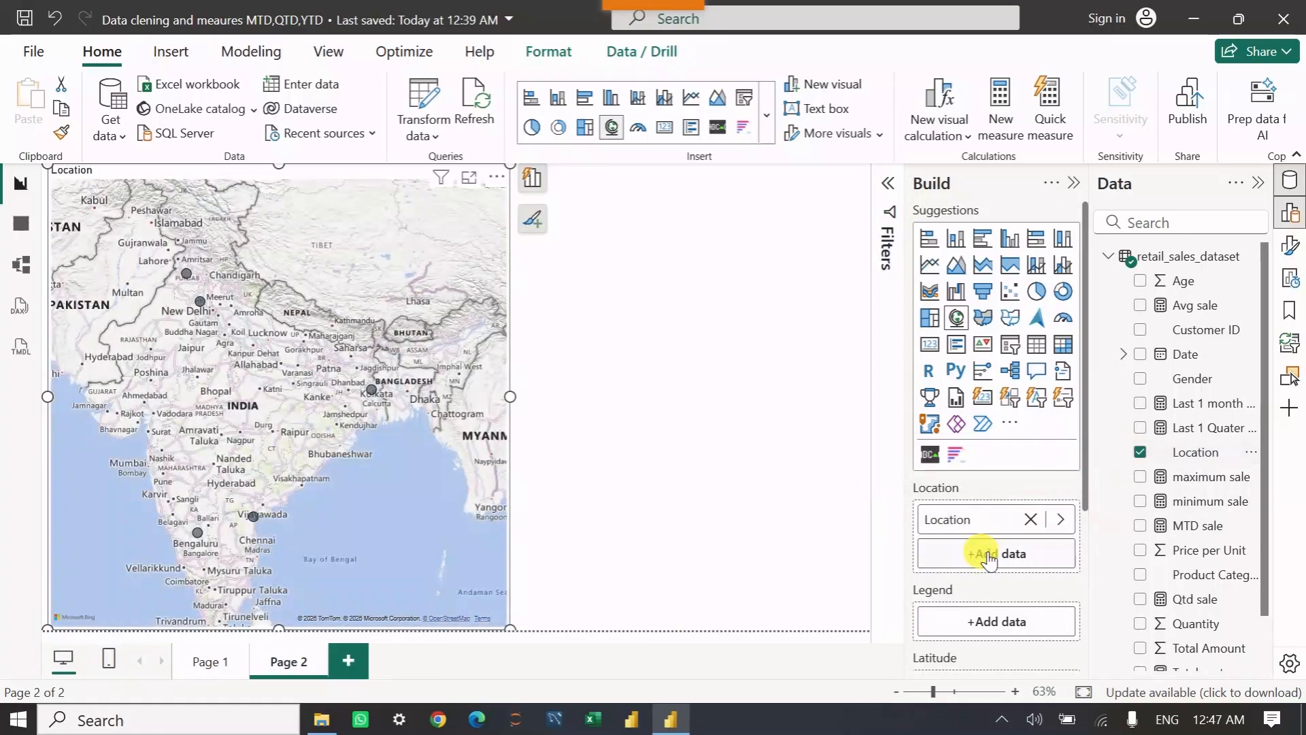
Use Product Category as the map's legend and Total sale as its bubble size.
scroll(987, 554, down, 2)
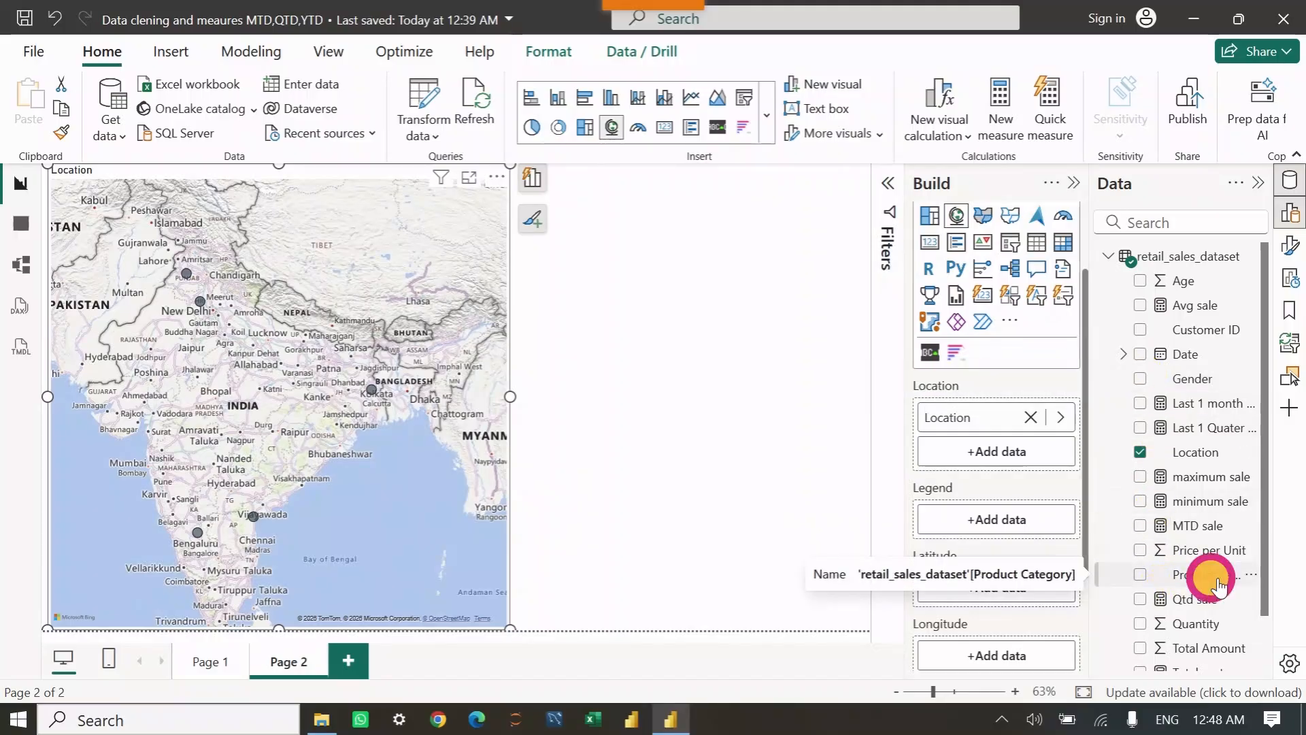
drag(1218, 586, 1015, 528)
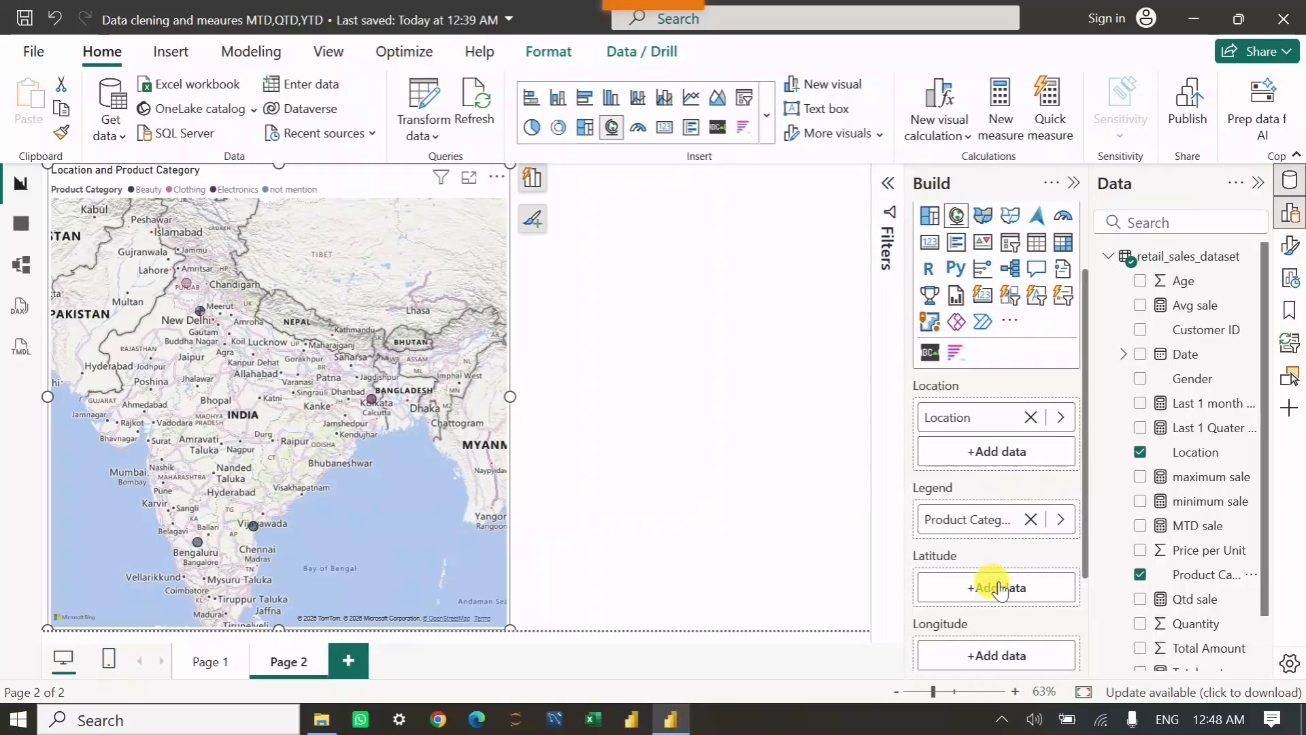
scroll(993, 563, down, 2)
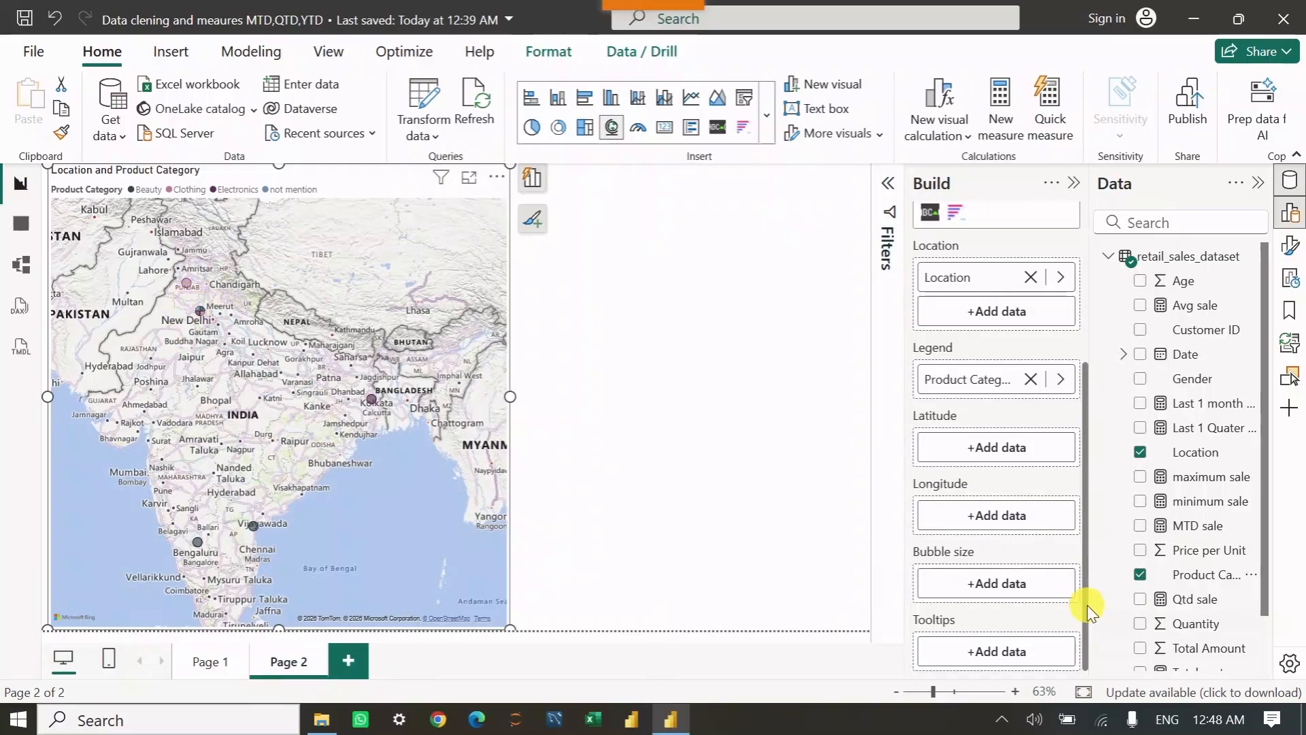
scroll(1160, 622, down, 2)
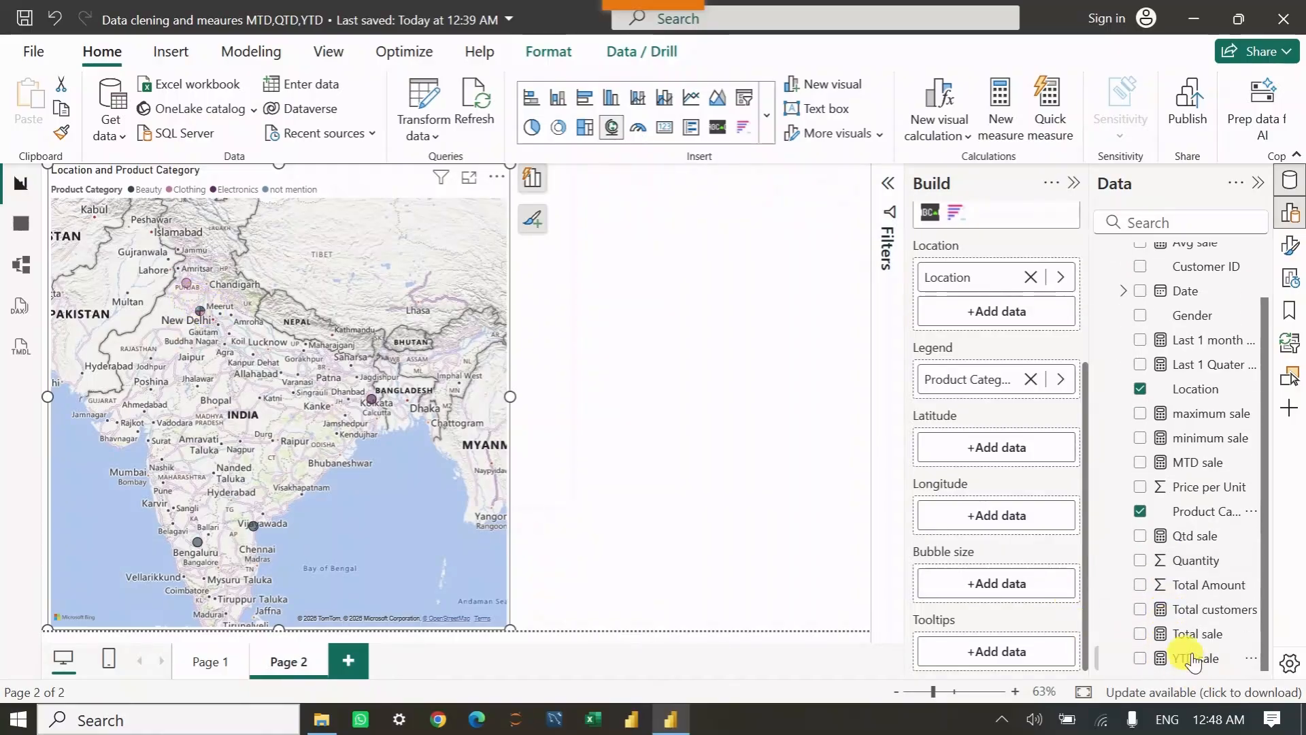
drag(1184, 639, 990, 588)
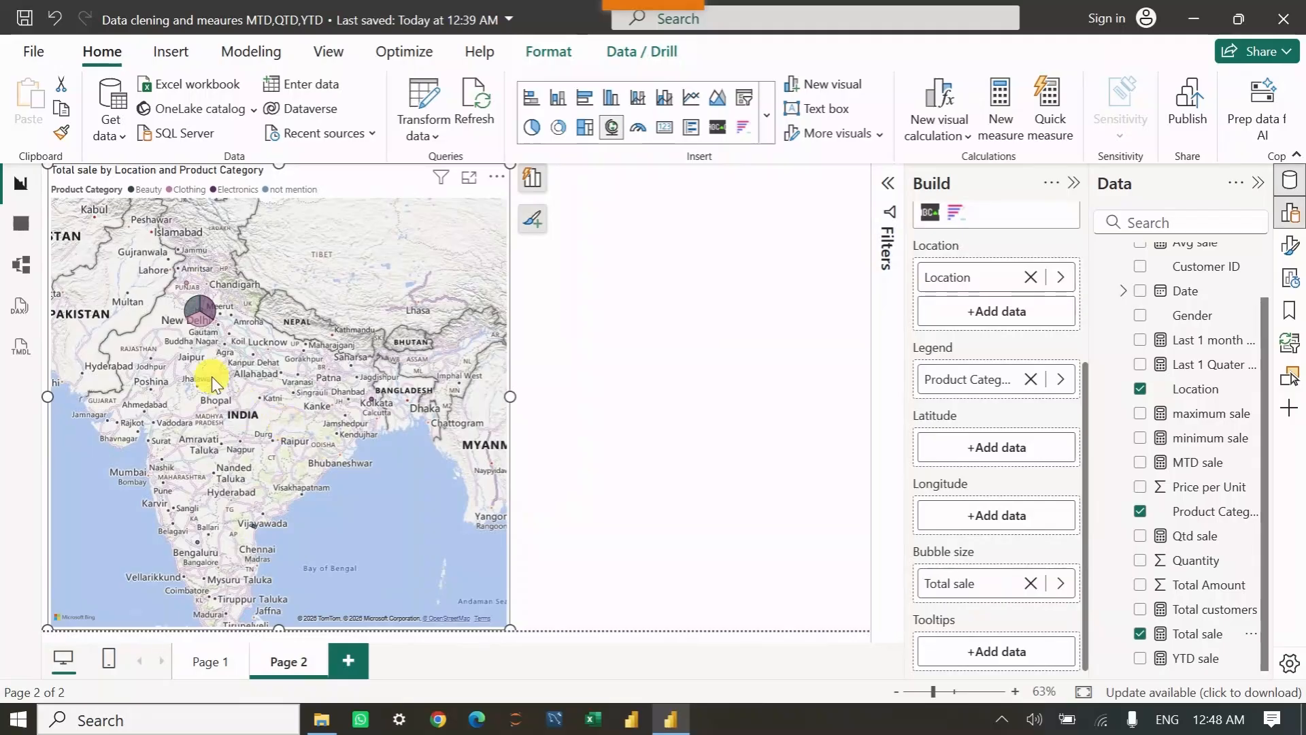
mouse_move(198, 321)
Copy the formatting of the Total sale by Gender donut chart on Page 1 onto the map on Page 2.
click(215, 660)
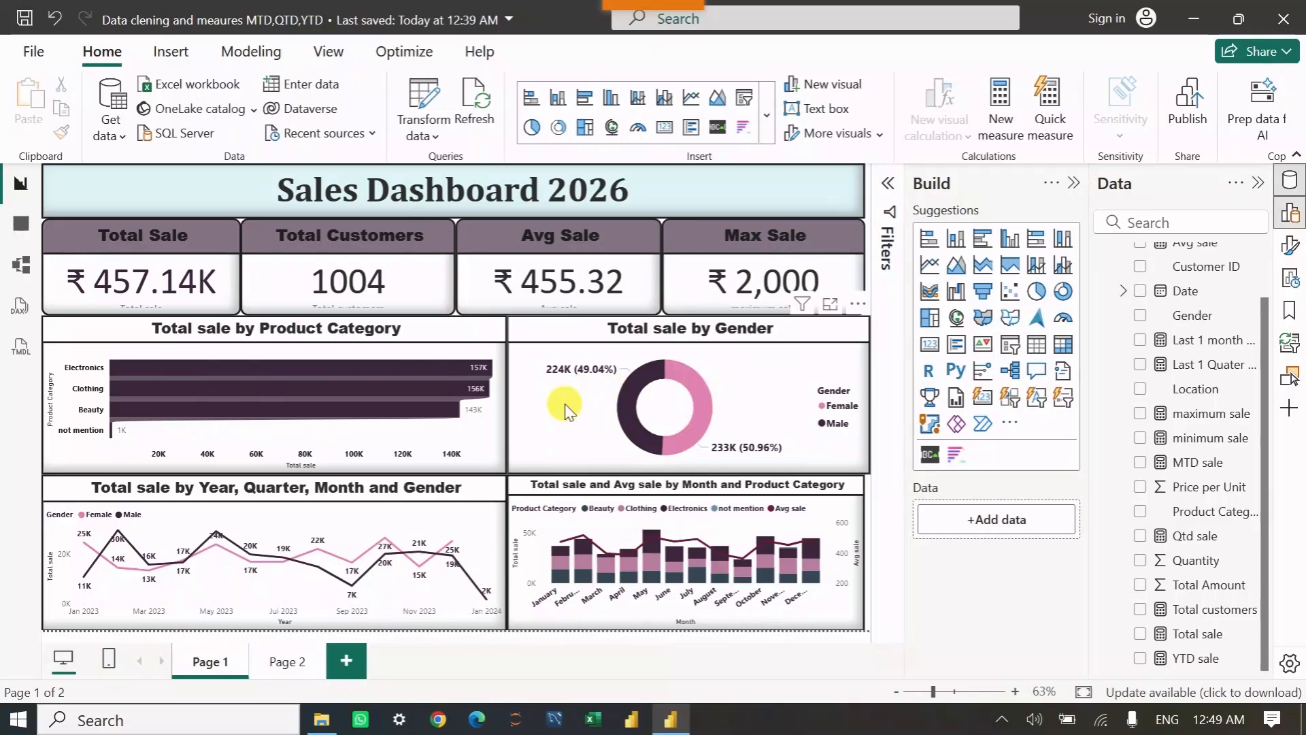
click(564, 408)
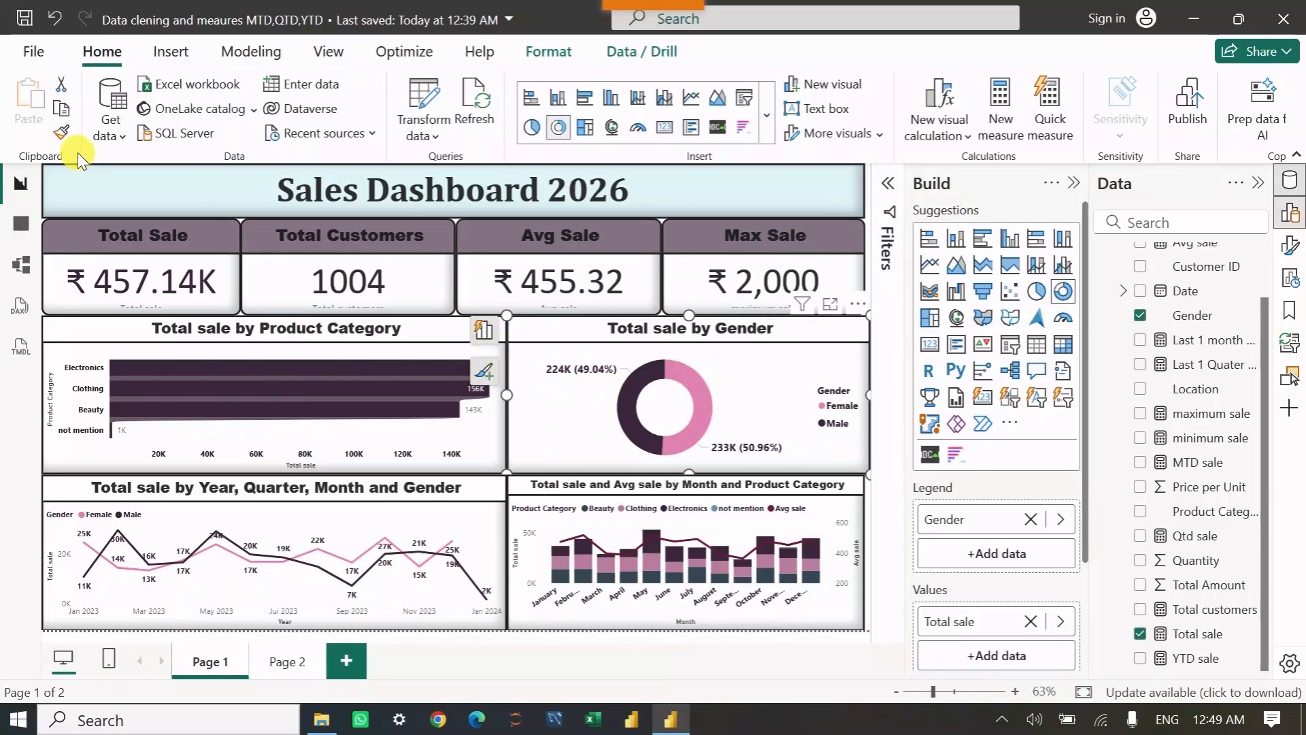
click(62, 132)
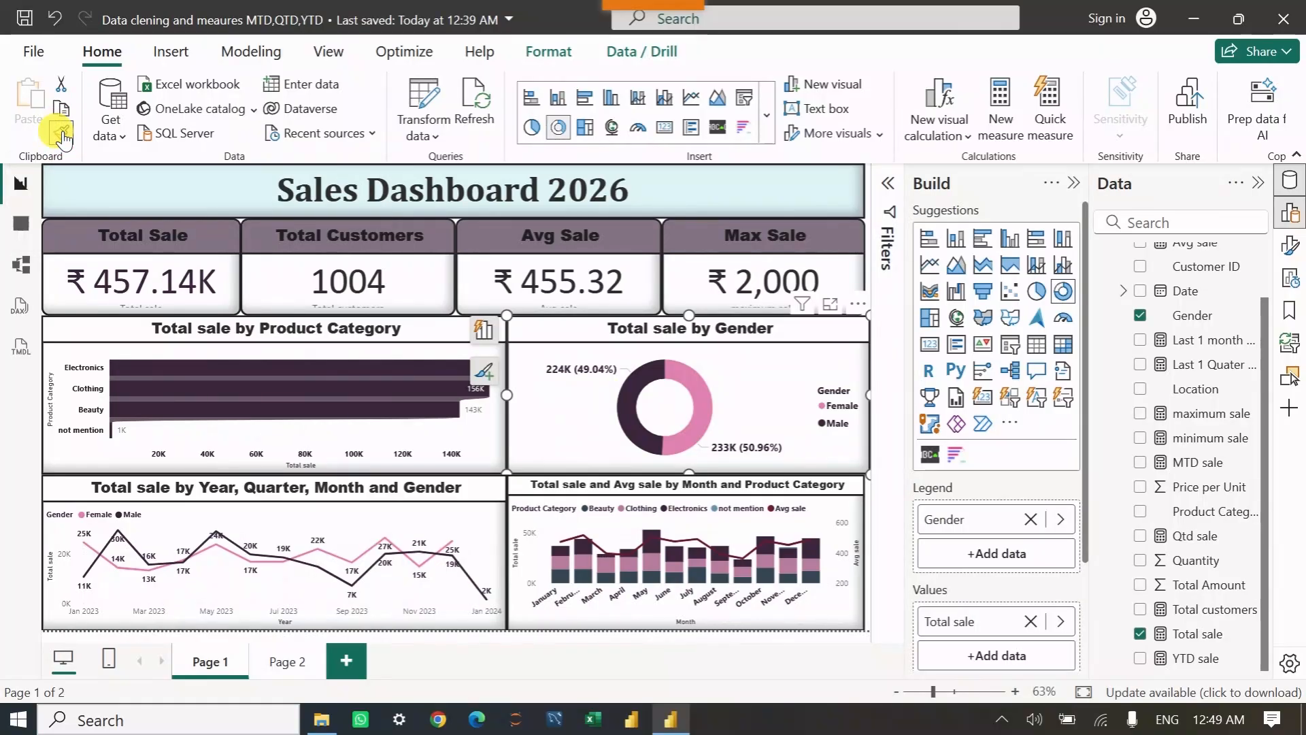
click(282, 662)
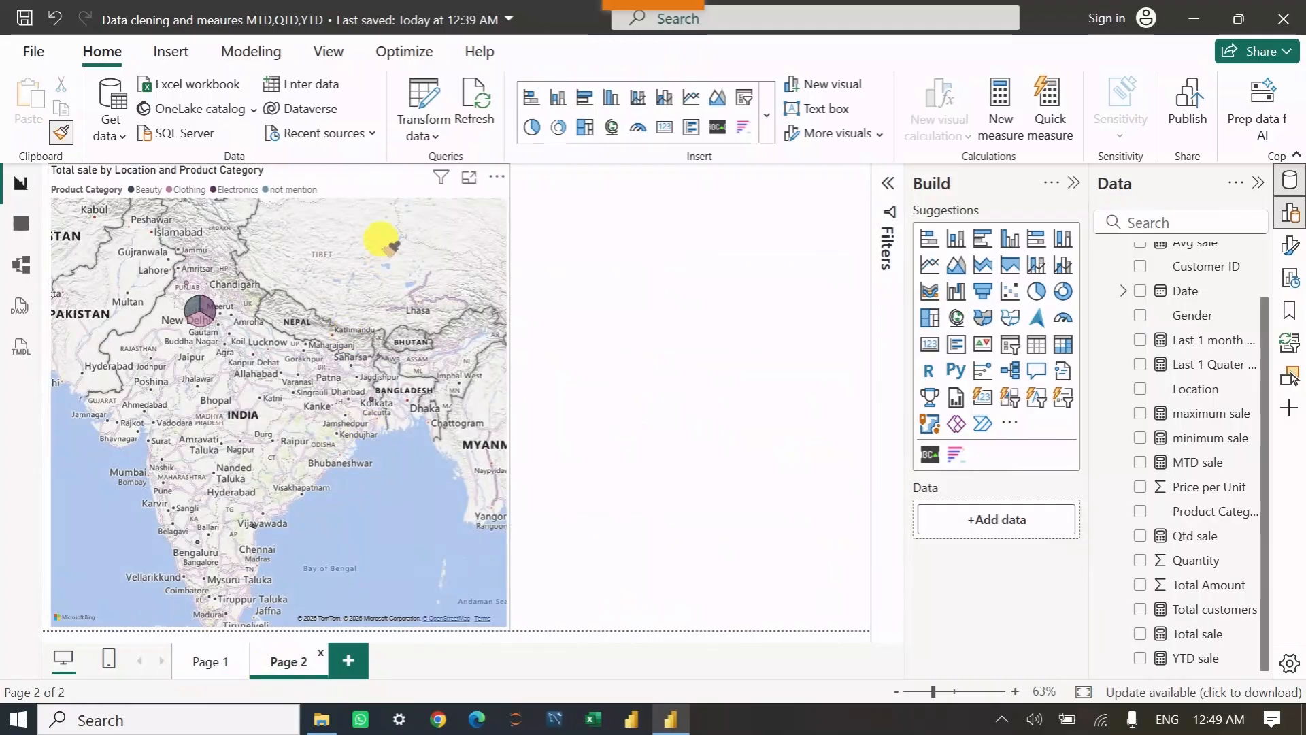
click(391, 245)
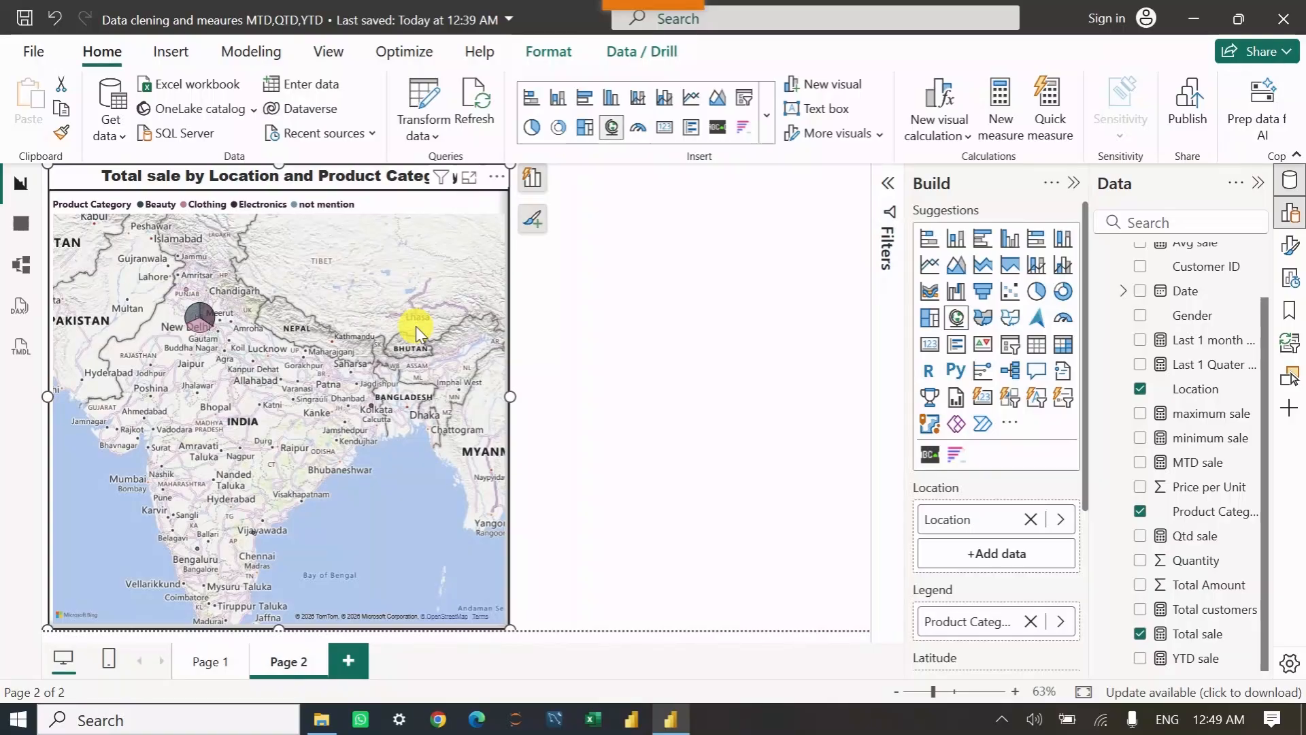
Examine the map's size, position and padding format settings.
click(1291, 248)
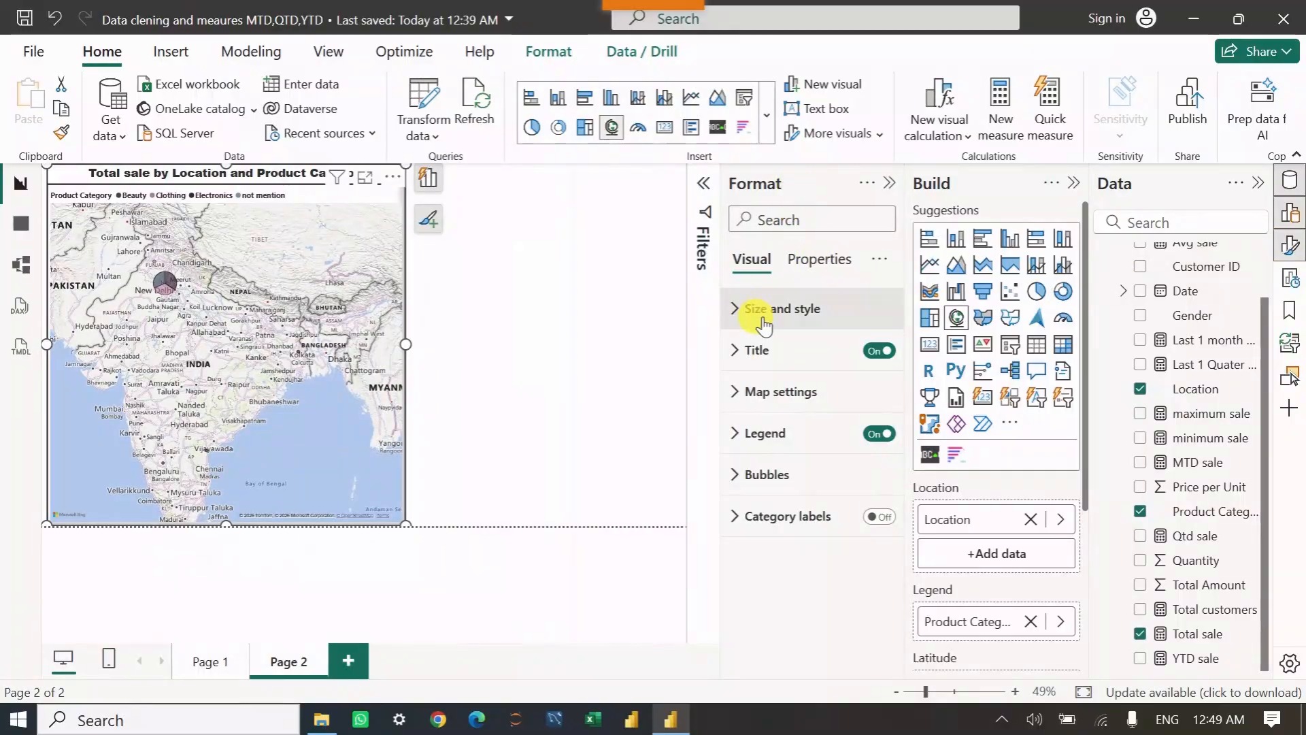
click(730, 314)
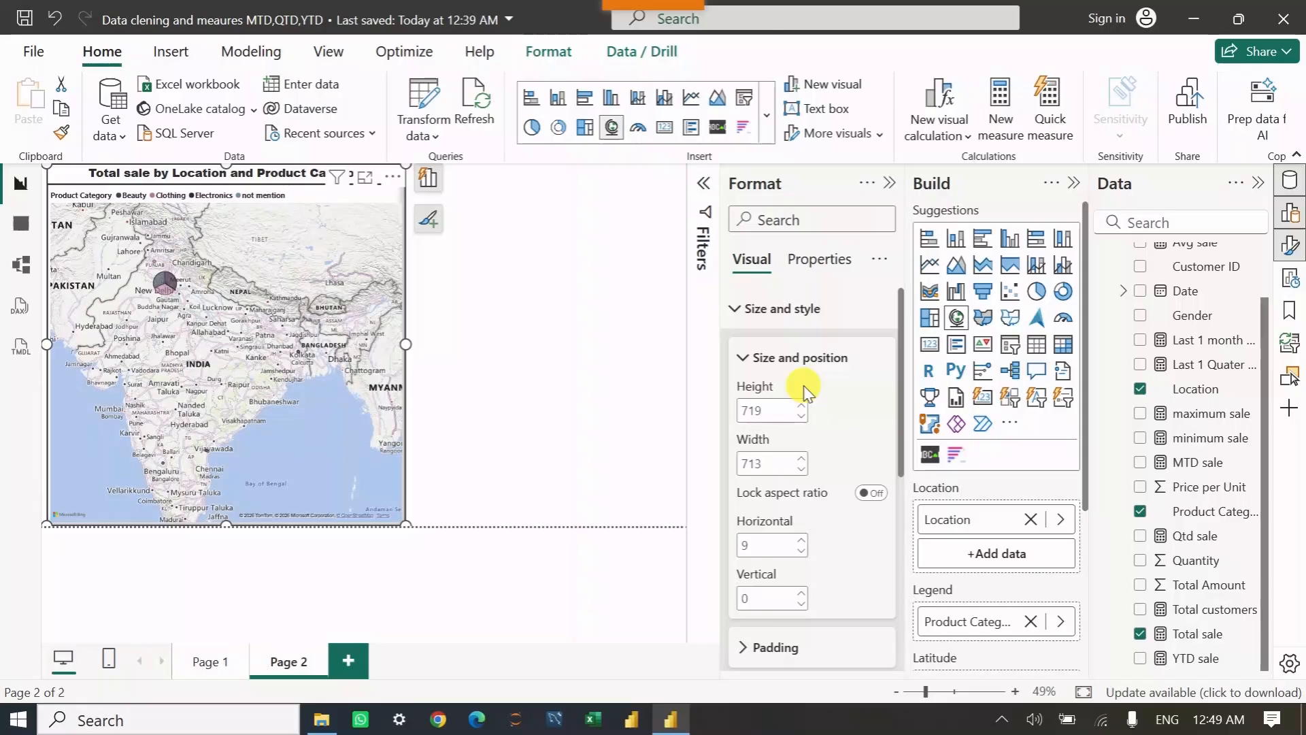
scroll(805, 394, down, 2)
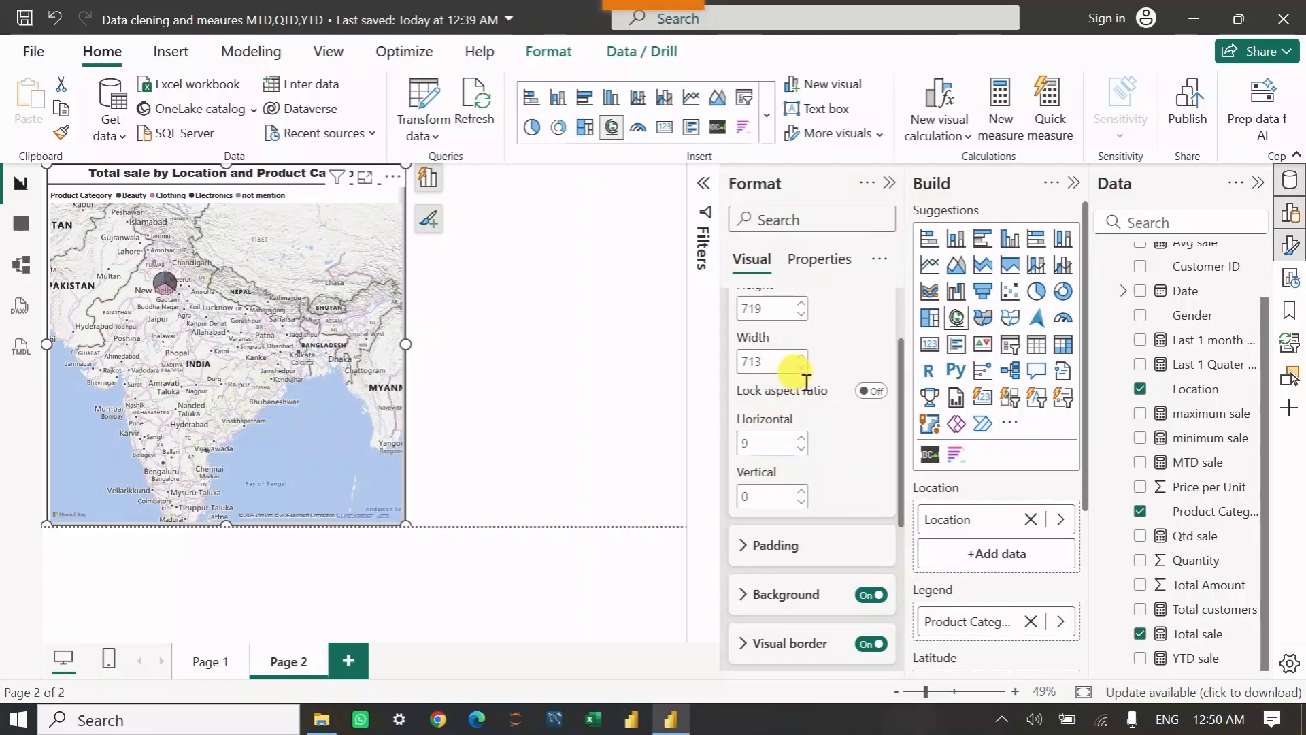
scroll(796, 371, down, 3)
scroll(798, 372, down, 1)
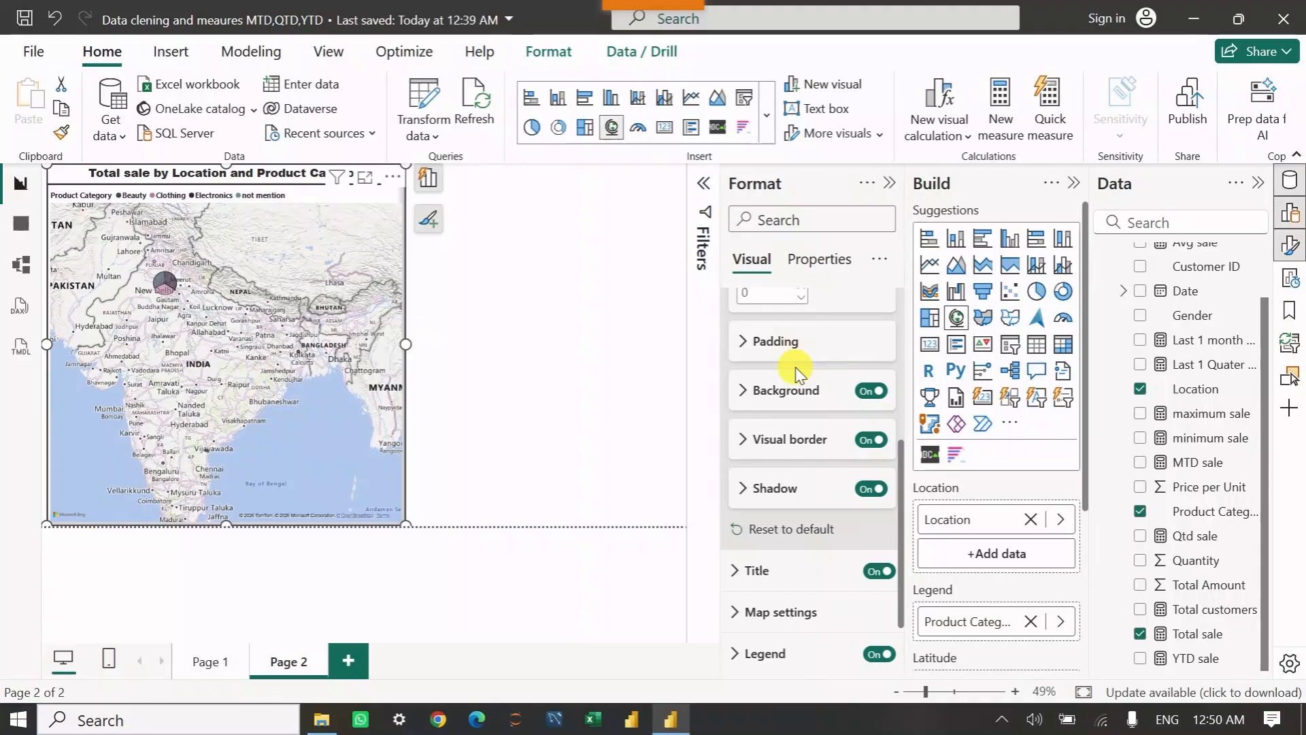
scroll(796, 371, up, 4)
scroll(796, 371, down, 4)
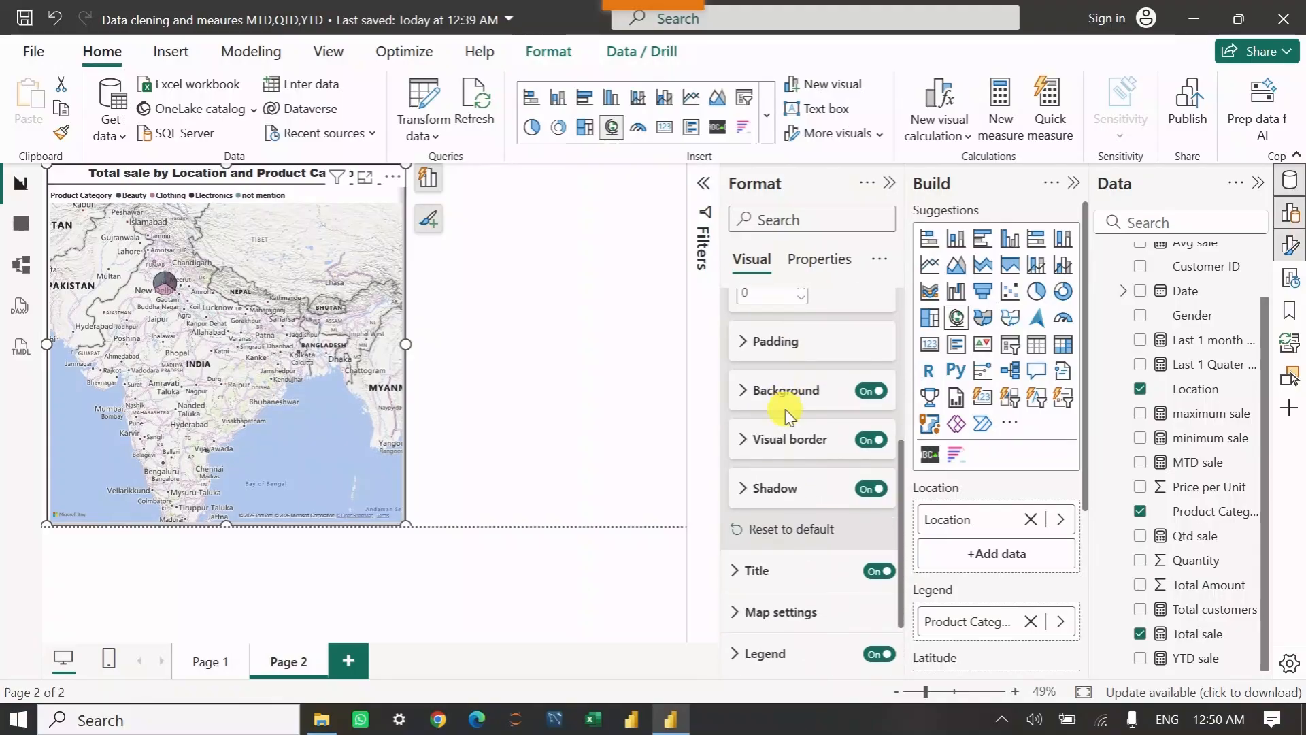
click(746, 341)
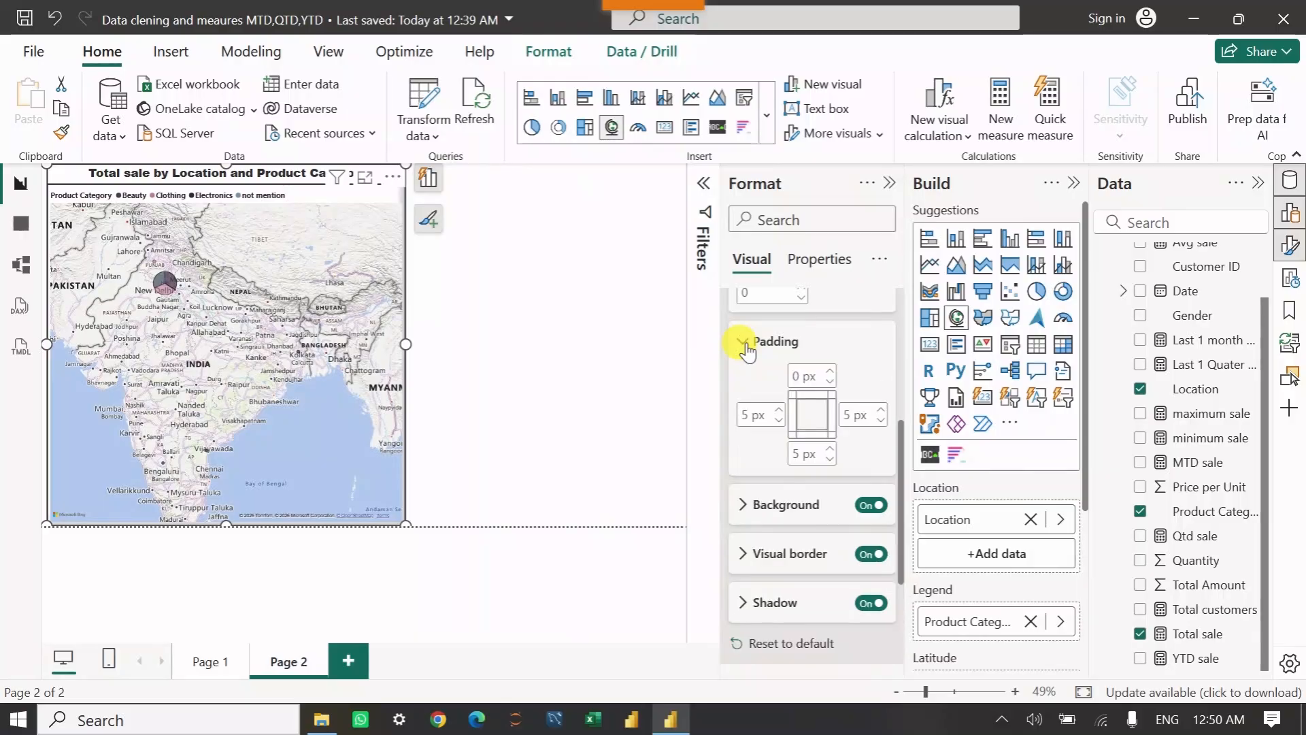
click(747, 344)
Set the map visual's background transparency to 27%.
click(742, 394)
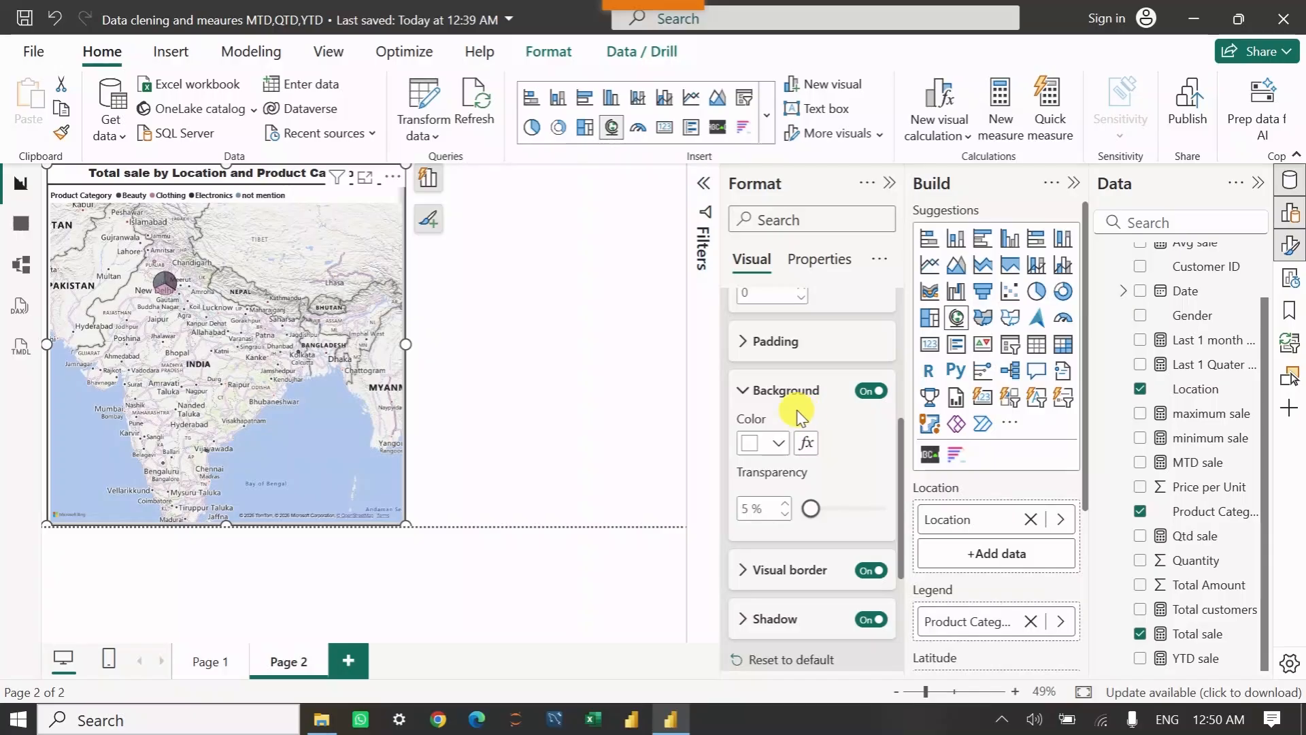
scroll(808, 412, down, 3)
scroll(796, 429, down, 3)
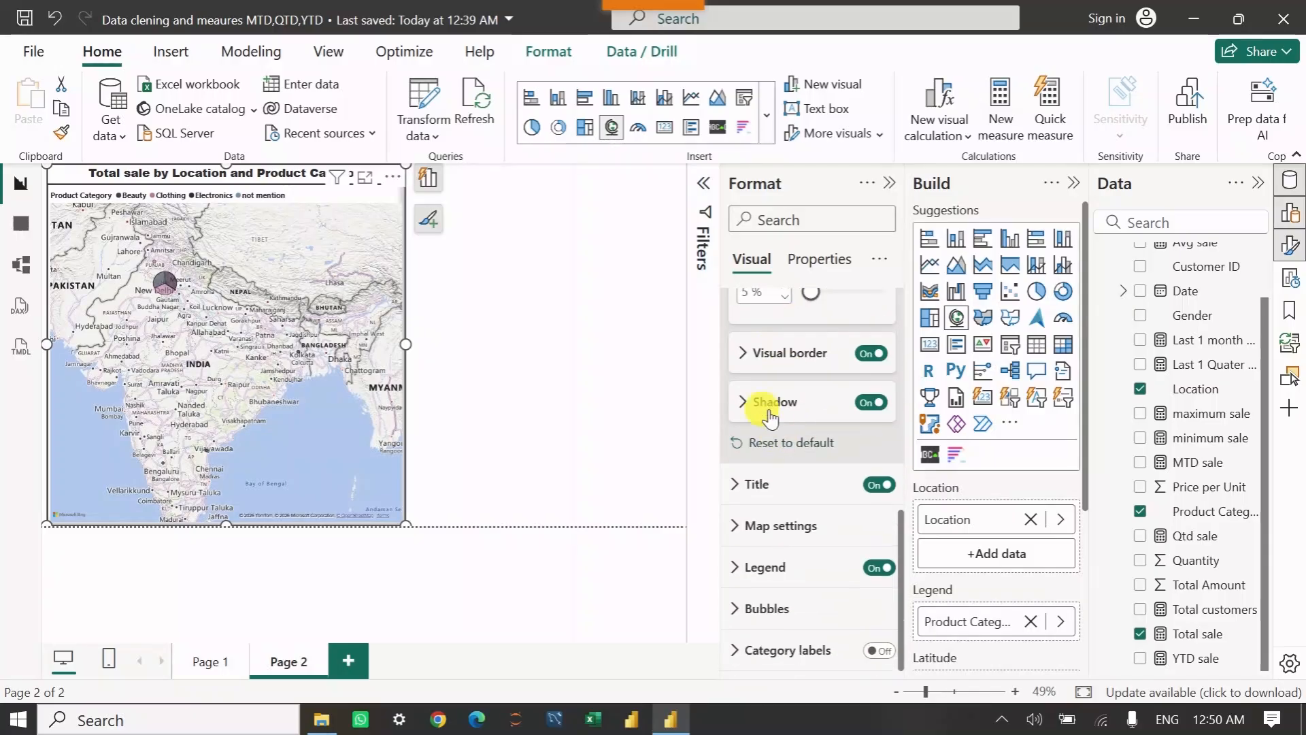
scroll(782, 443, up, 3)
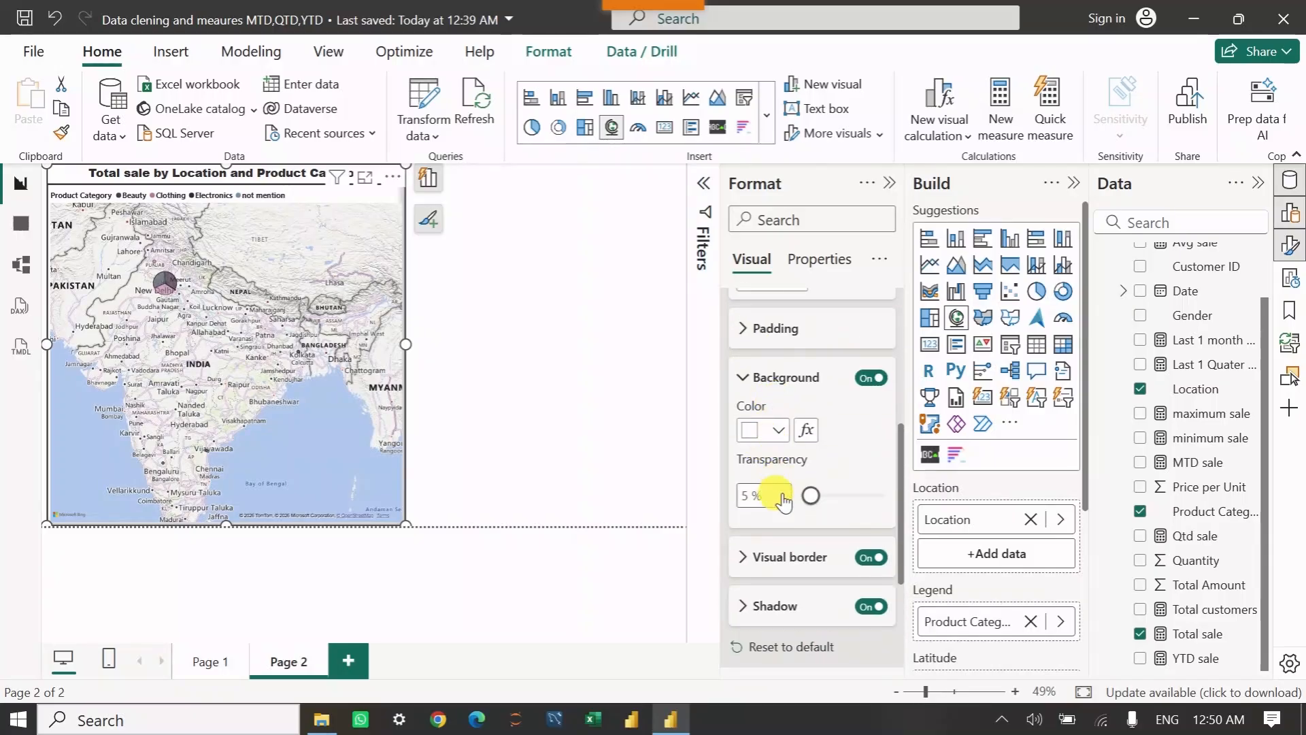
drag(820, 502, 829, 502)
Examine the map's shadow and visual border format settings.
scroll(768, 456, down, 2)
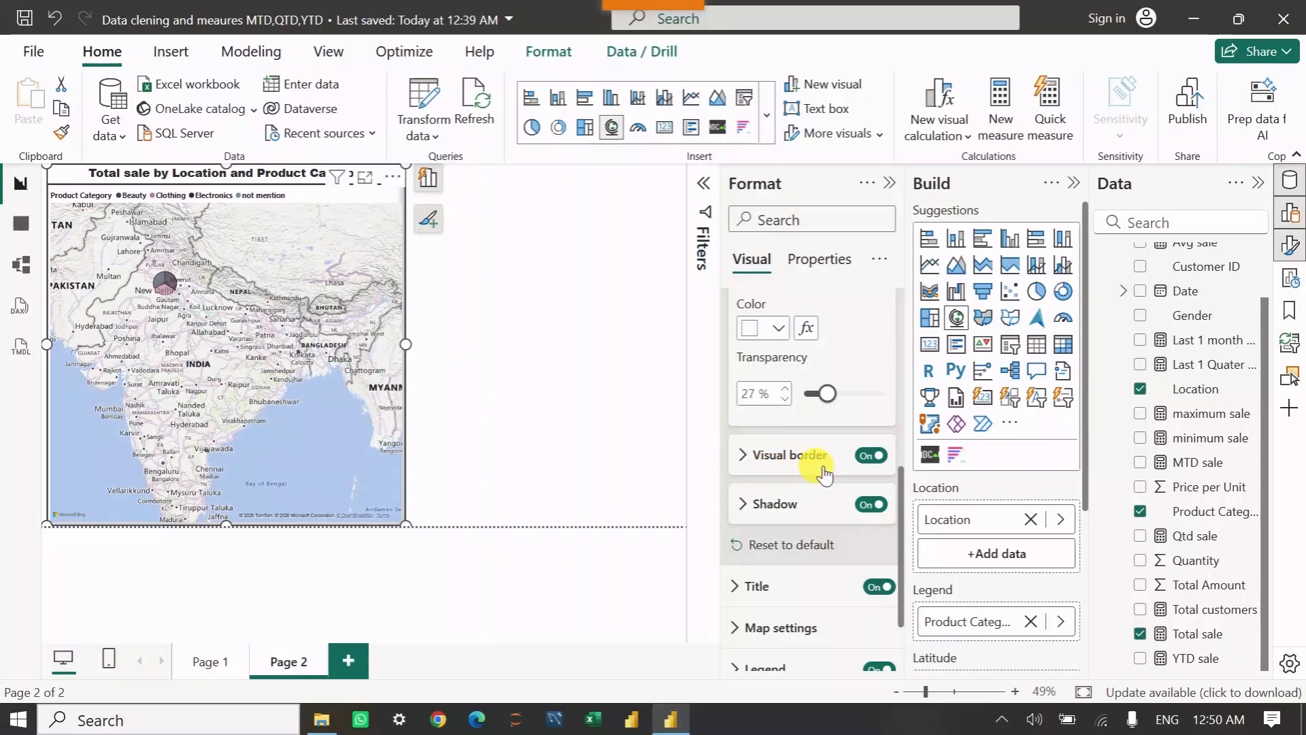
scroll(799, 470, down, 2)
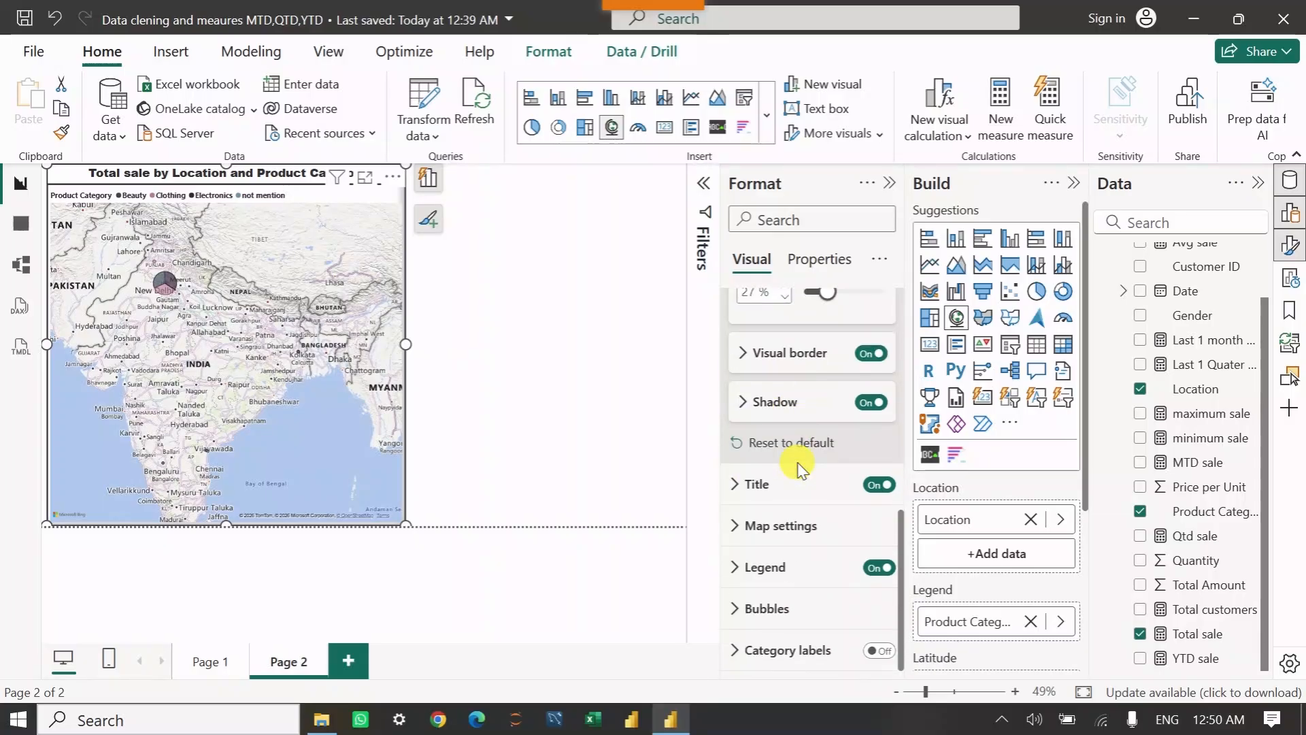
click(746, 407)
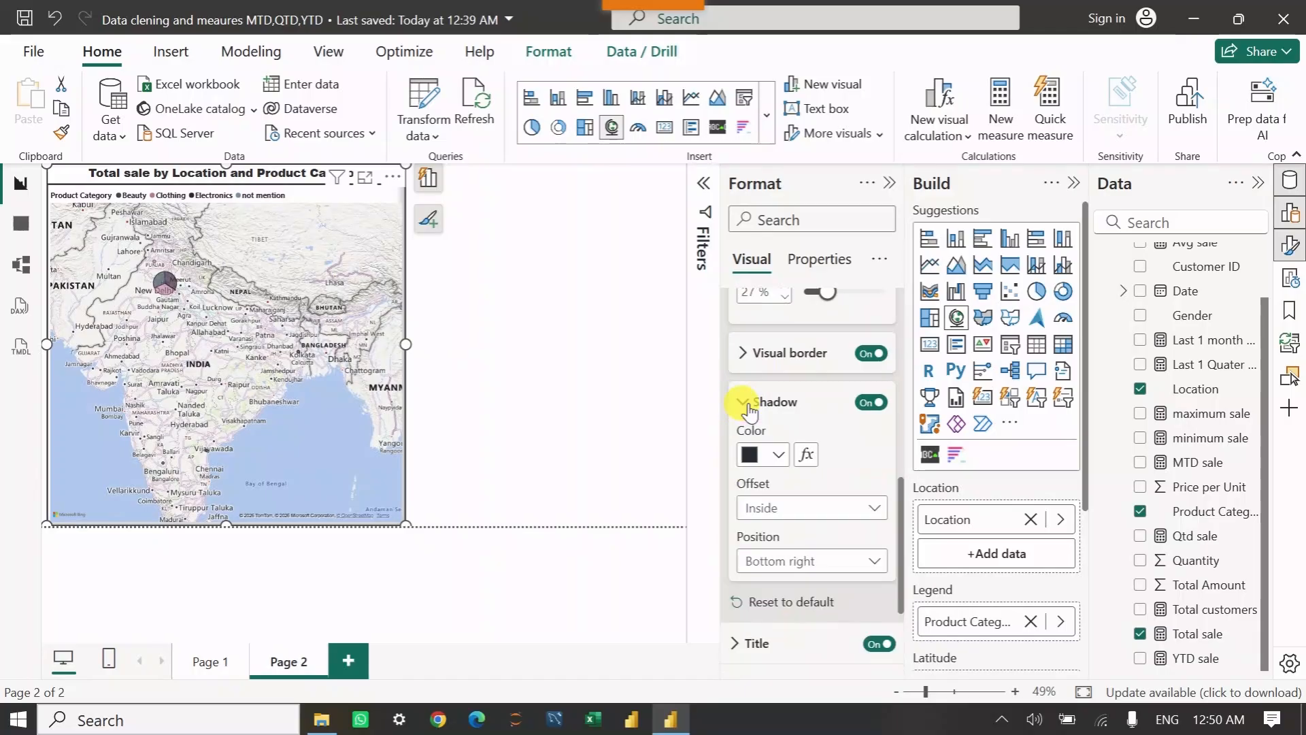
click(743, 352)
click(738, 352)
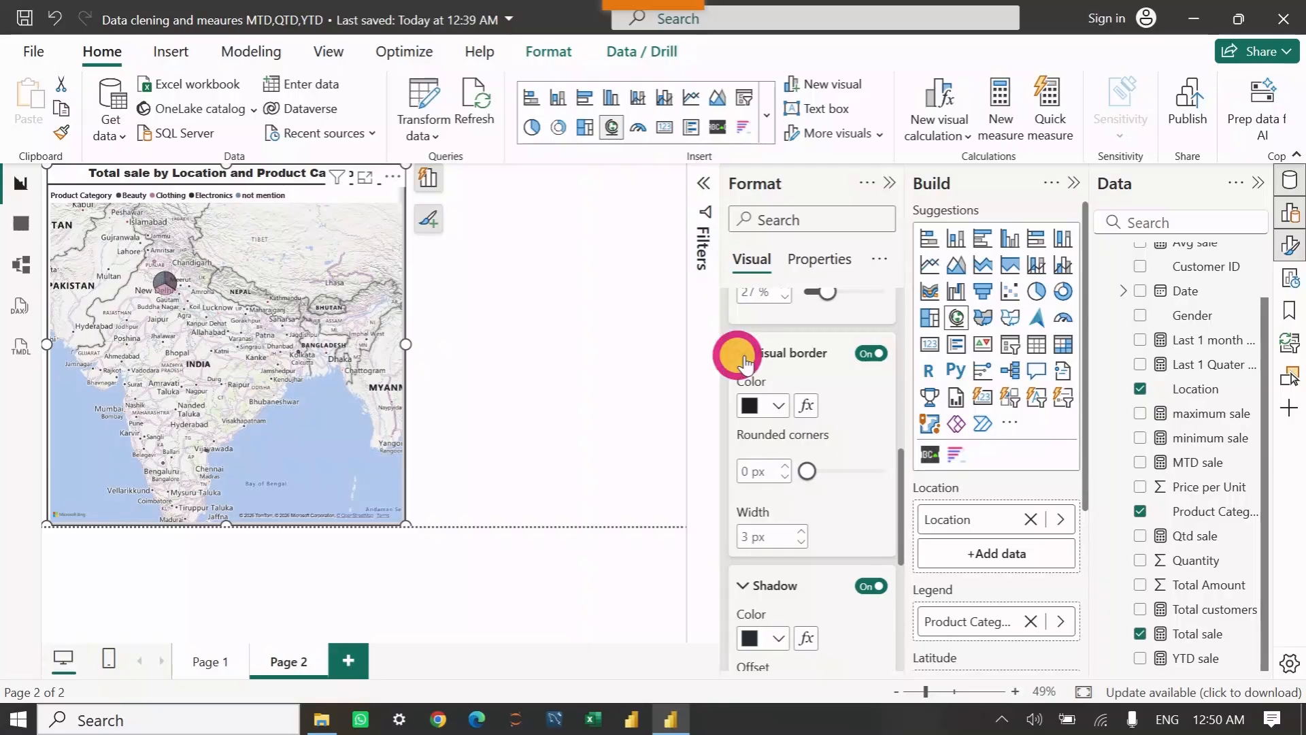
click(744, 406)
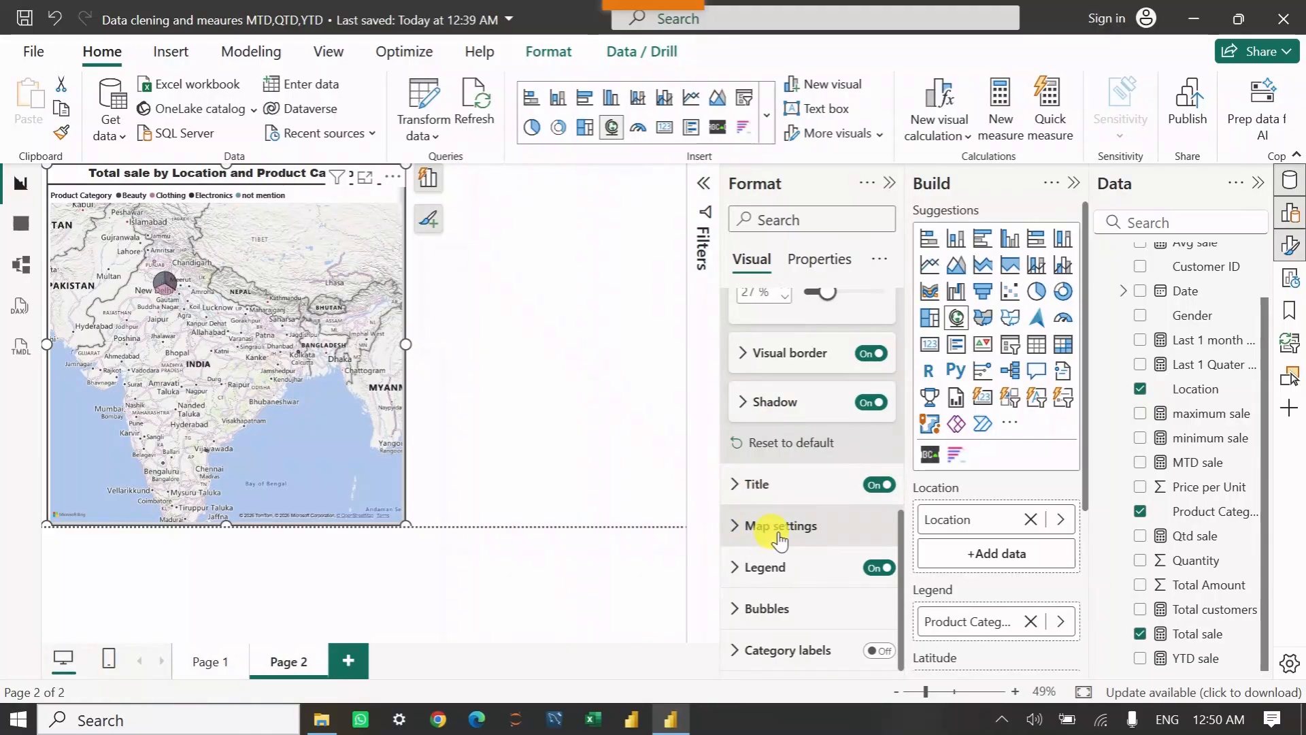
Try the Aerial, Dark, Light and Grayscale map styles on the visual and return the style to Road.
click(738, 525)
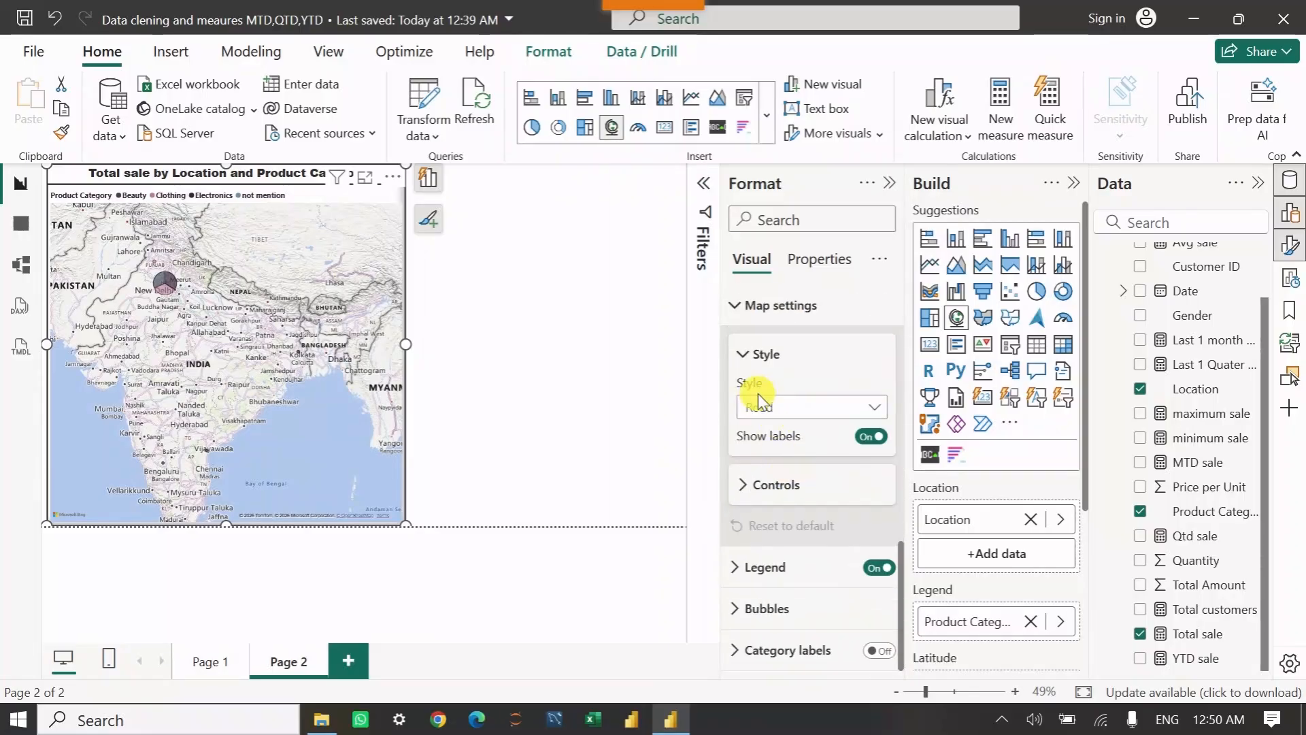
click(855, 414)
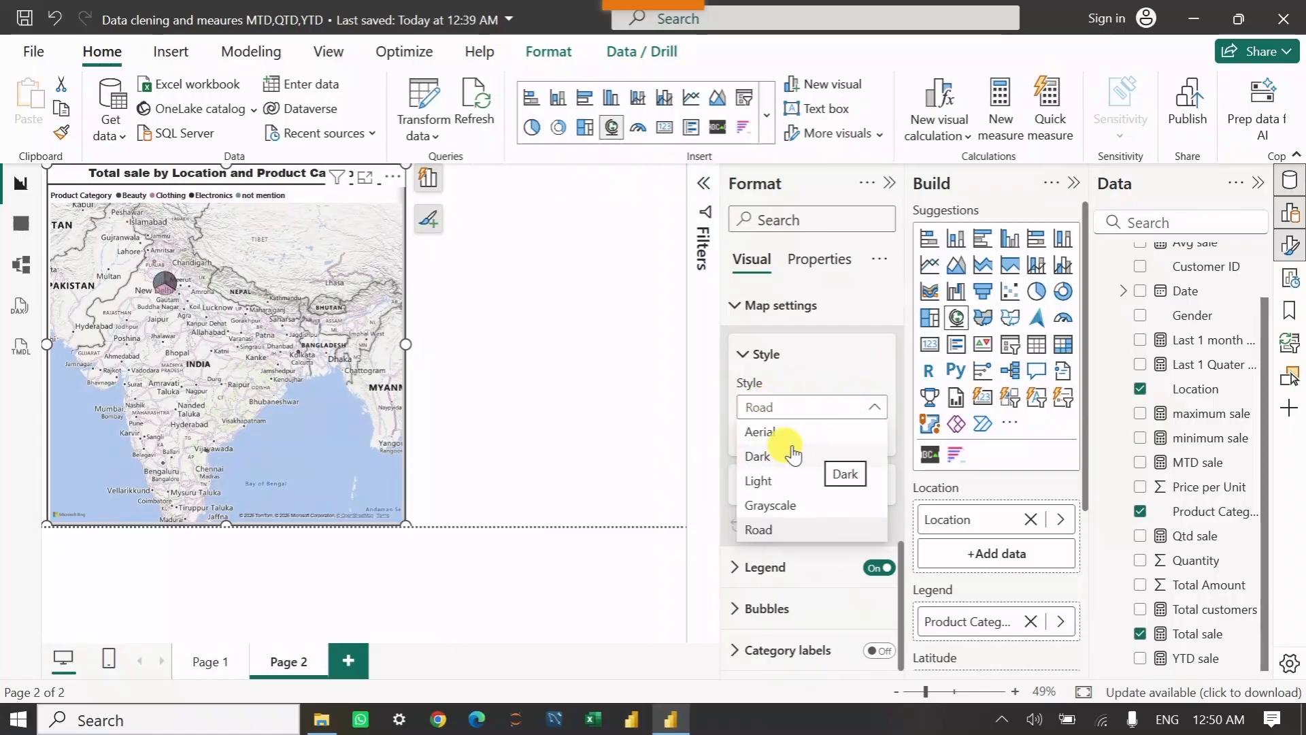
click(766, 434)
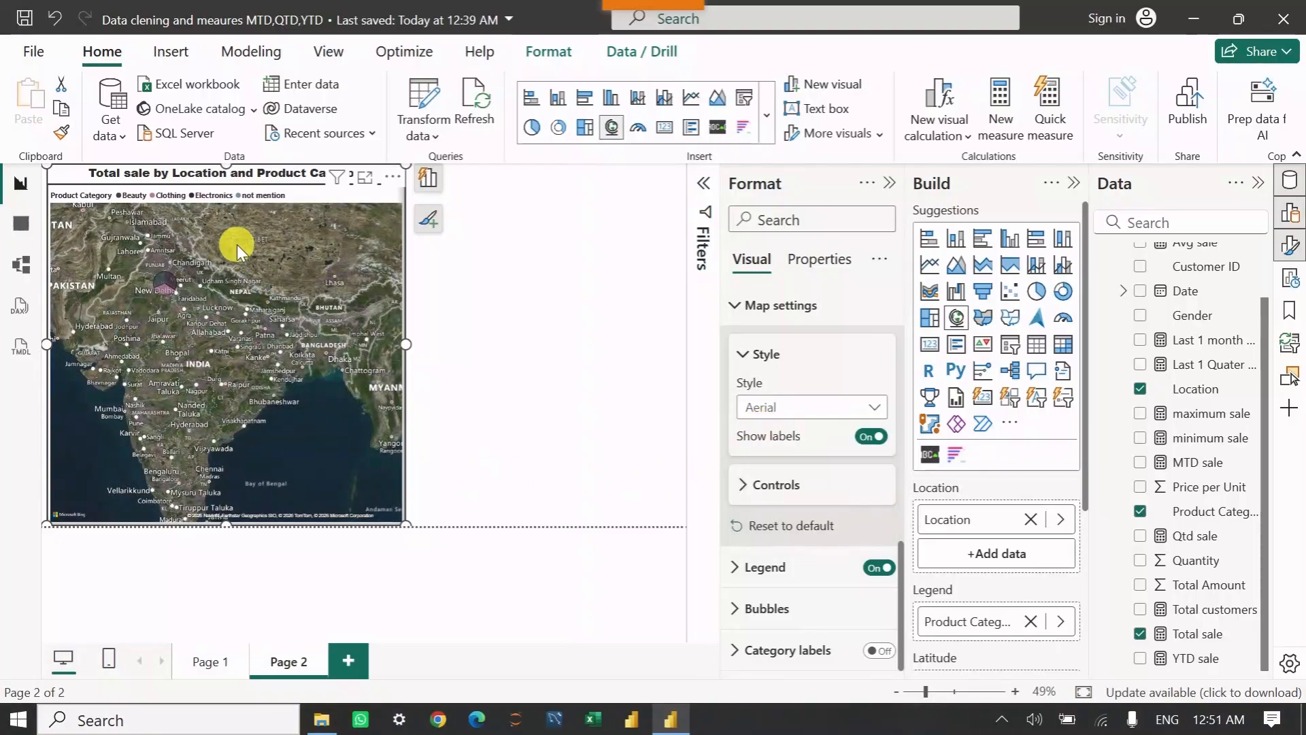
click(867, 411)
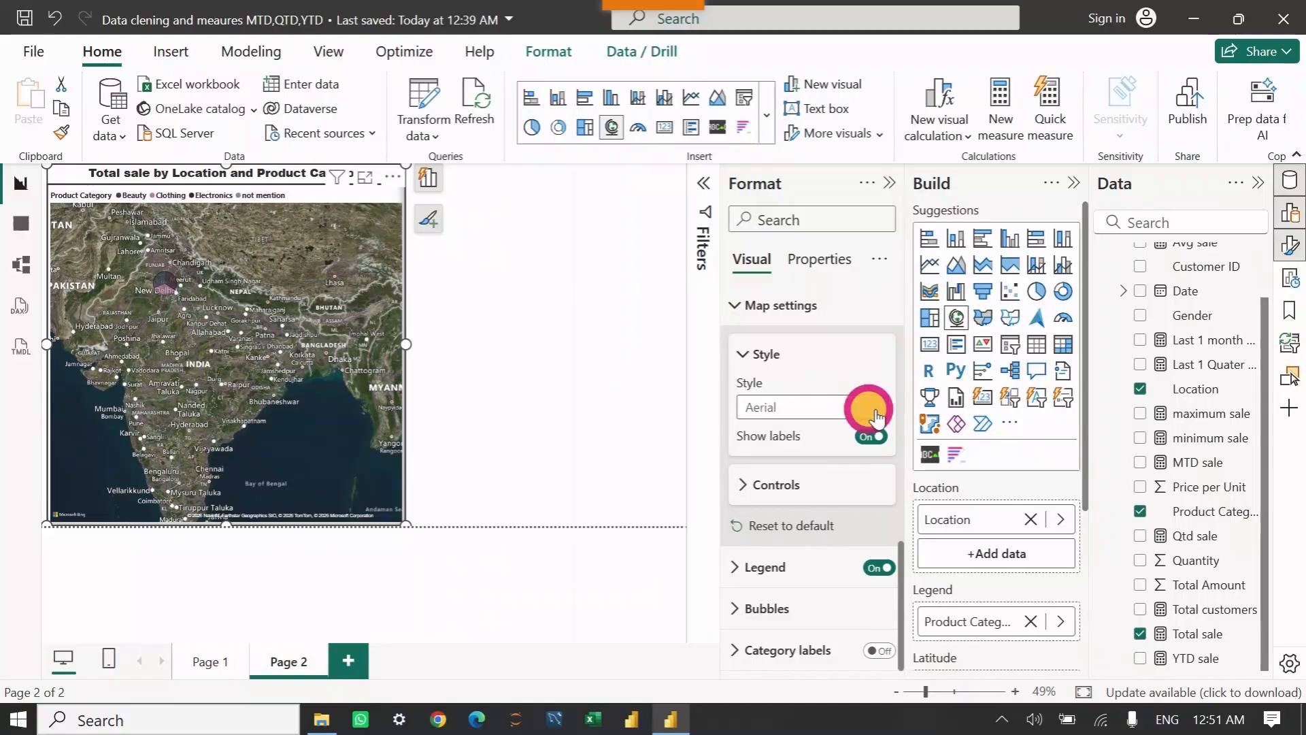
click(765, 458)
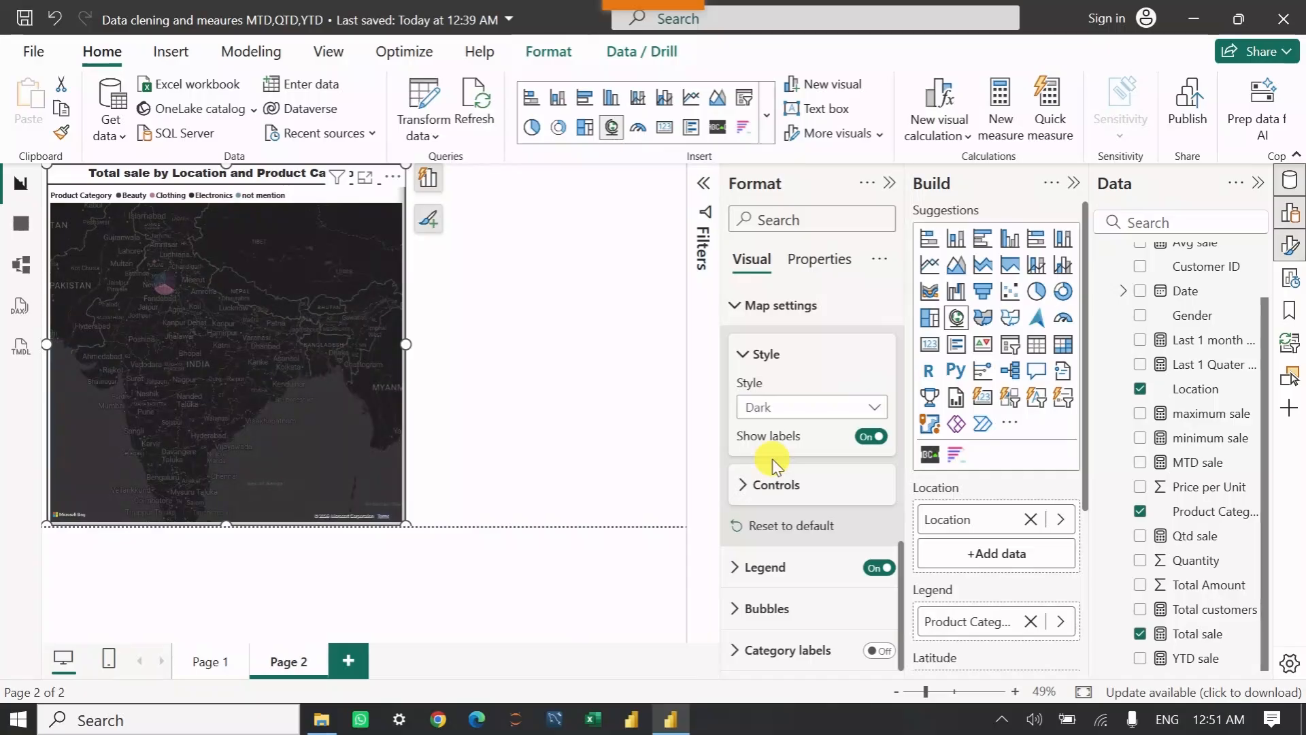
click(871, 409)
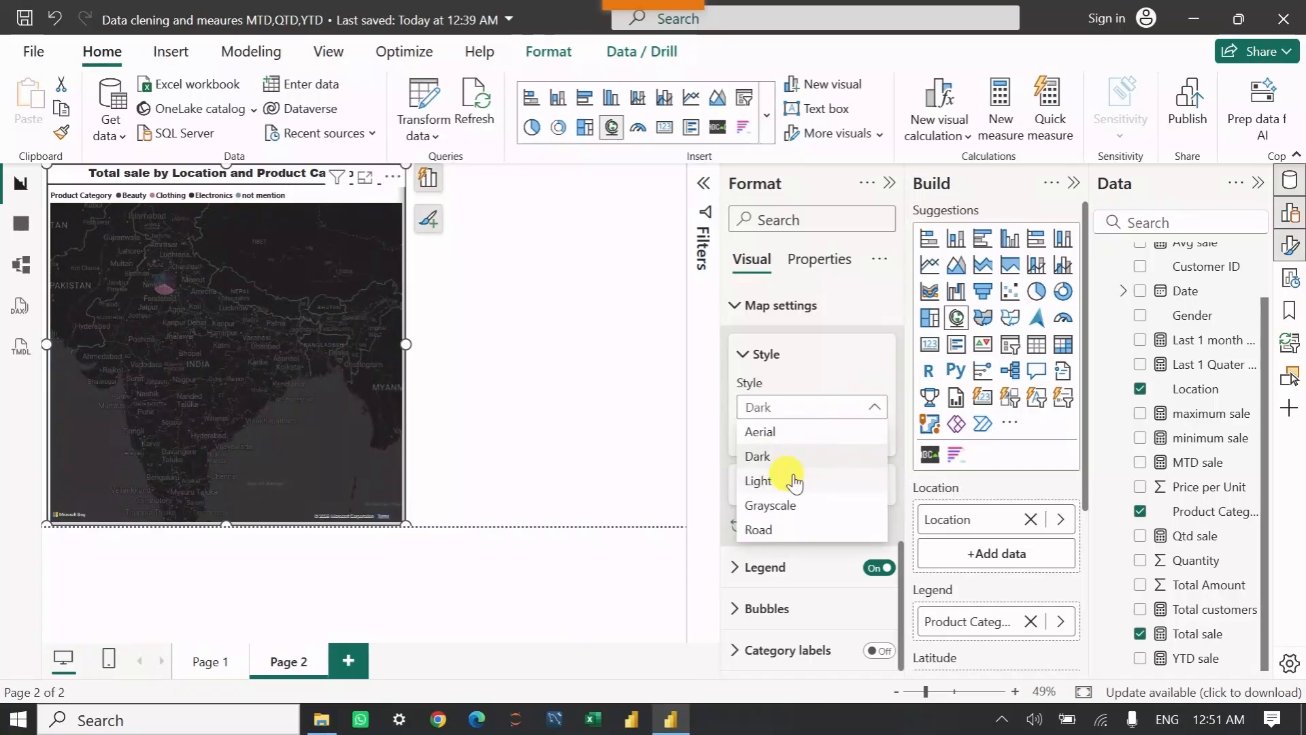
click(768, 486)
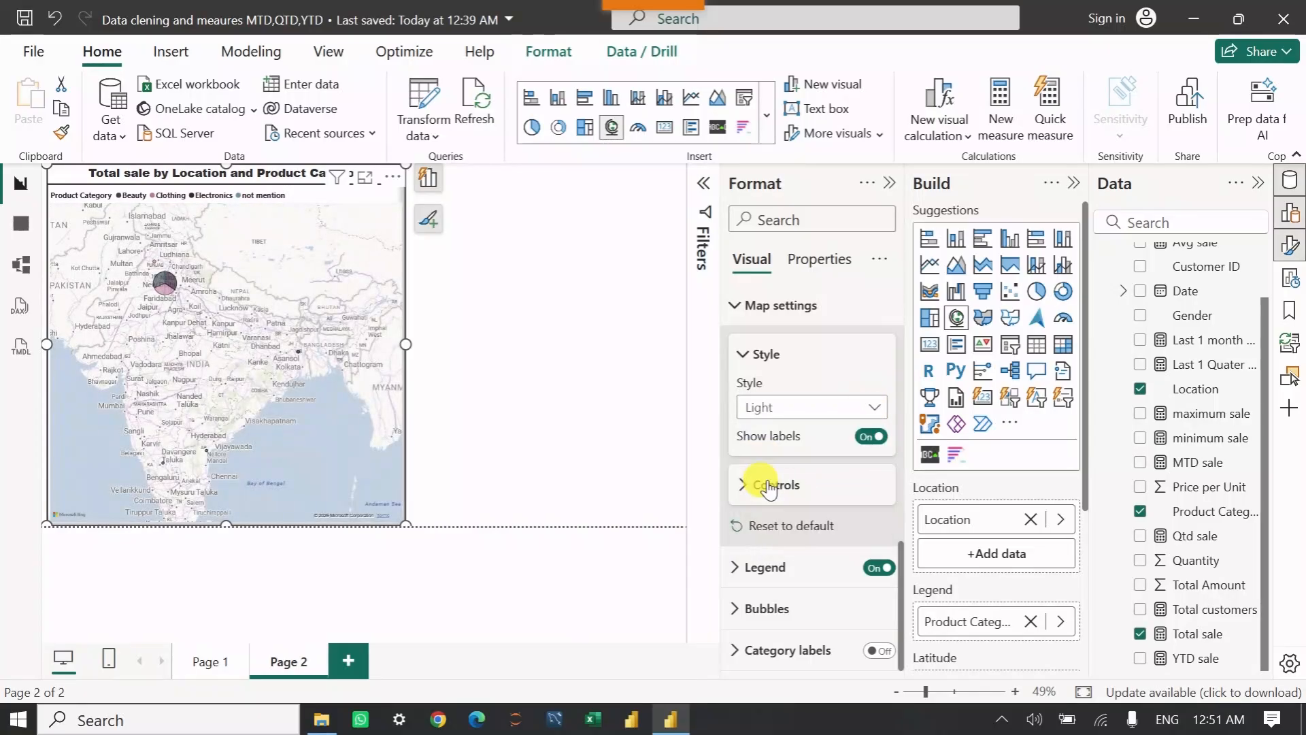
click(862, 408)
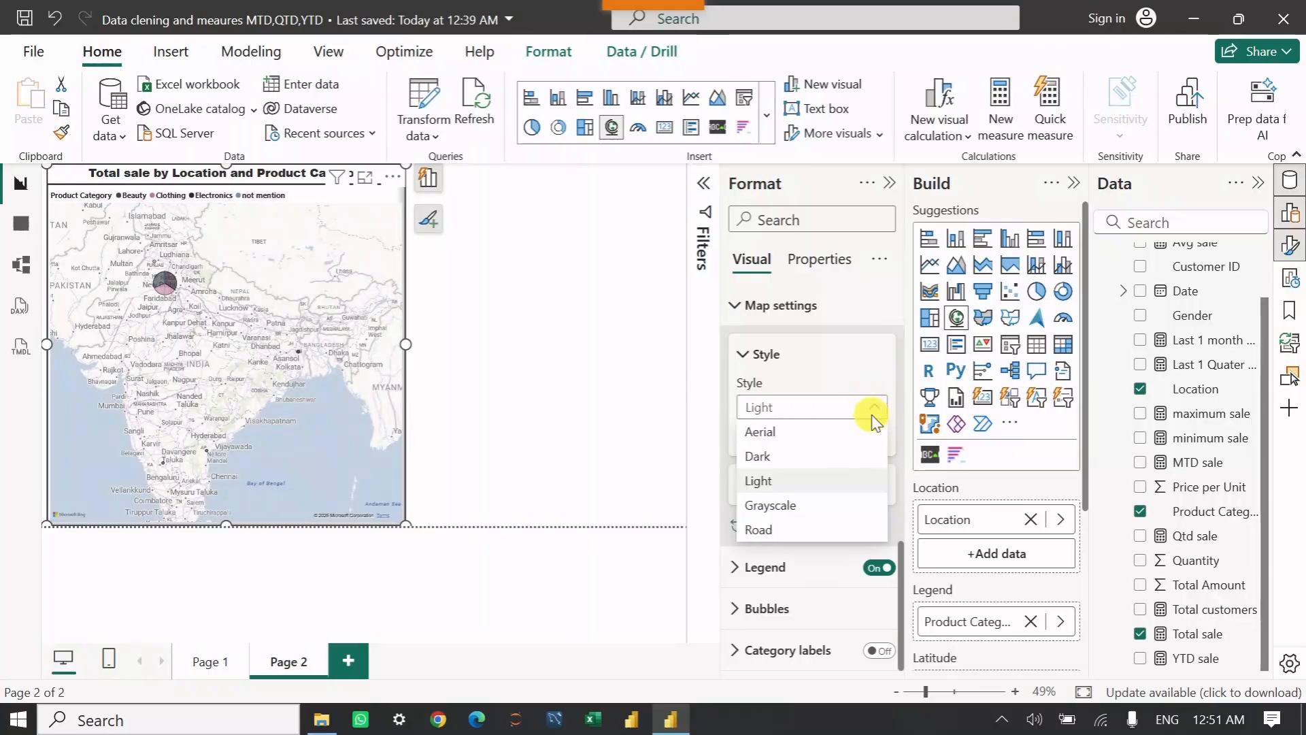
click(796, 509)
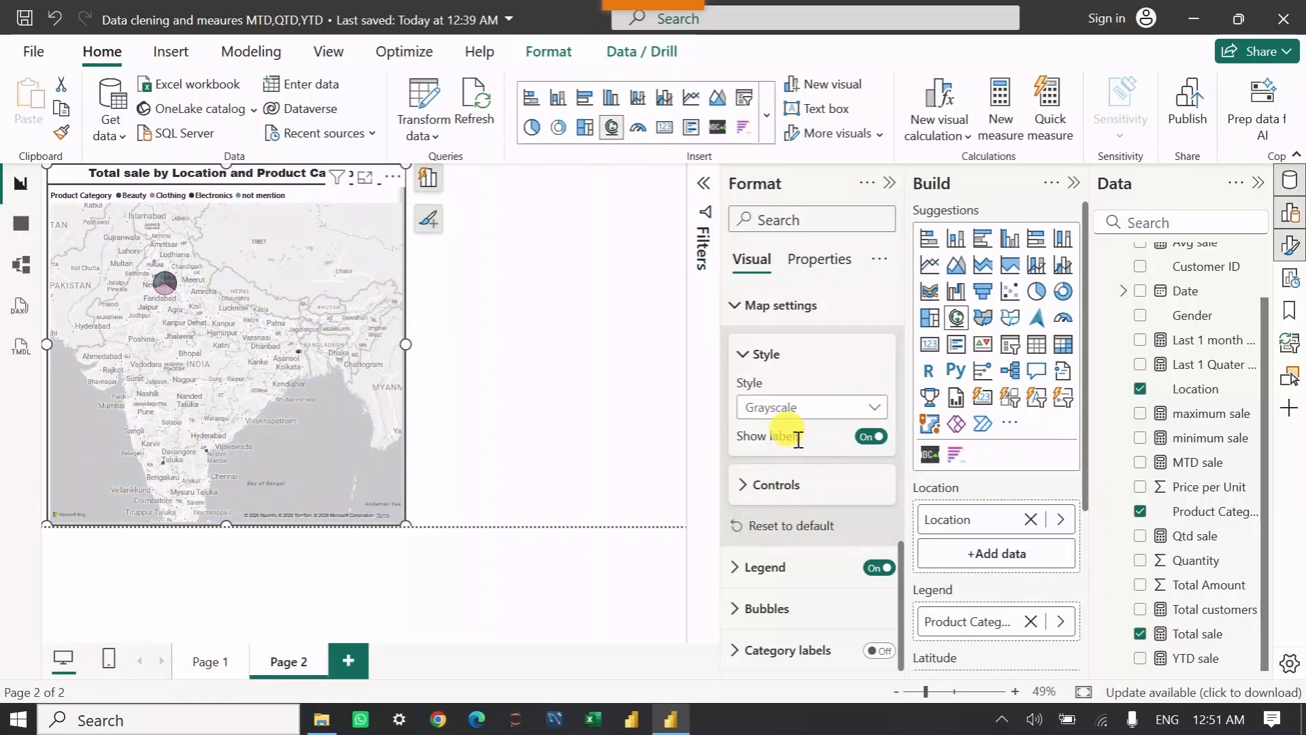
click(854, 408)
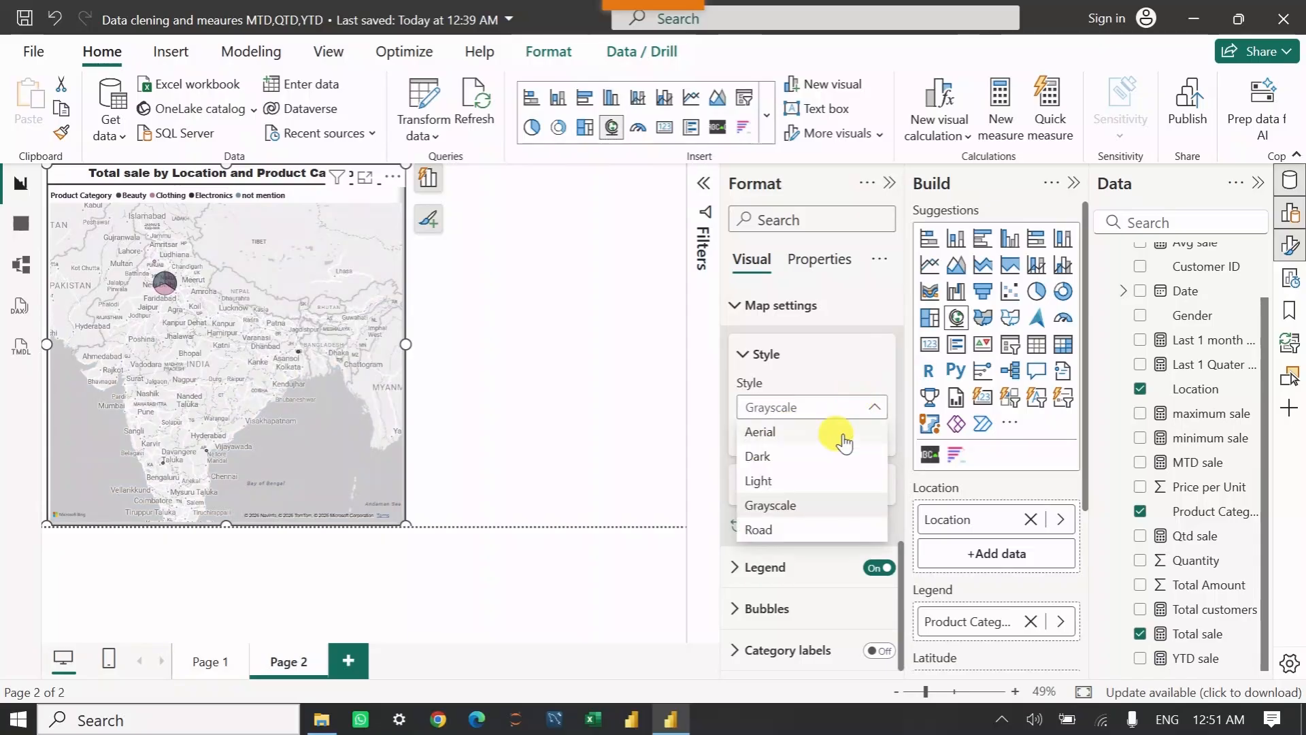
click(784, 532)
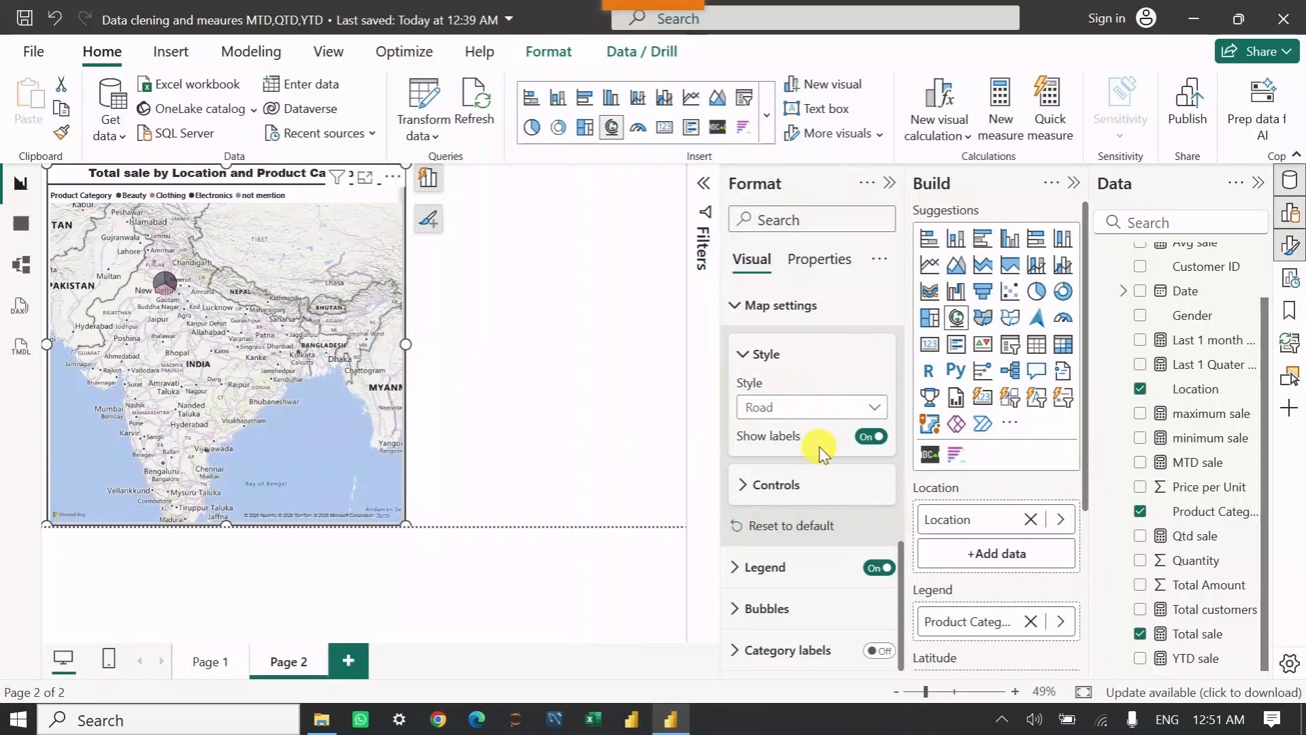
Enable the map's zoom buttons and test them by zooming in and back out once.
click(748, 493)
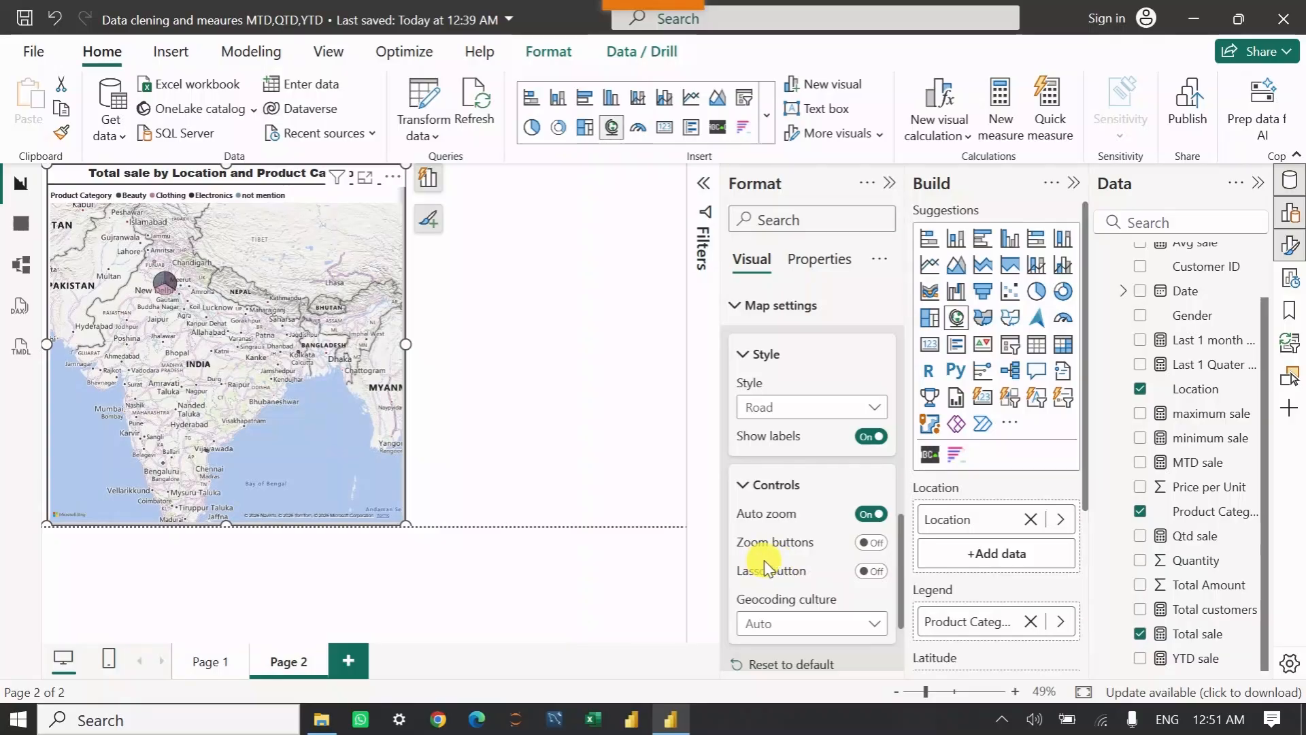
click(871, 545)
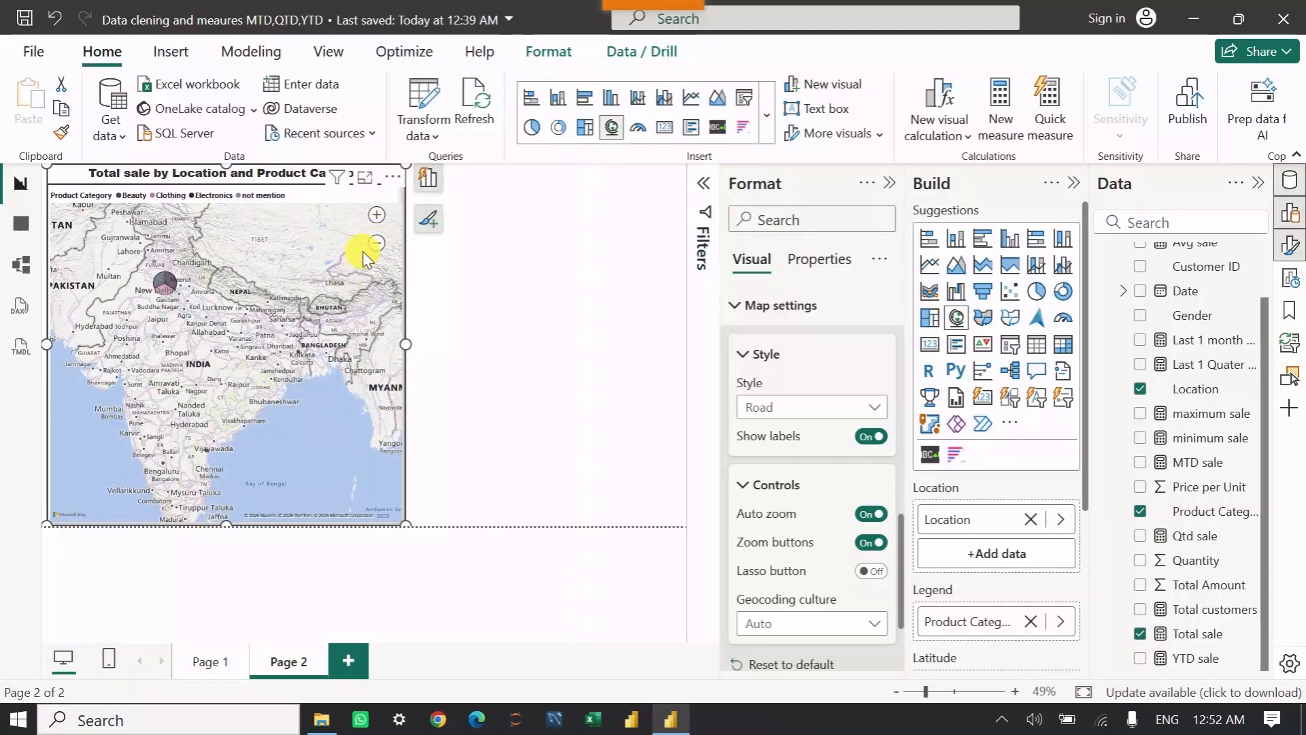
click(378, 217)
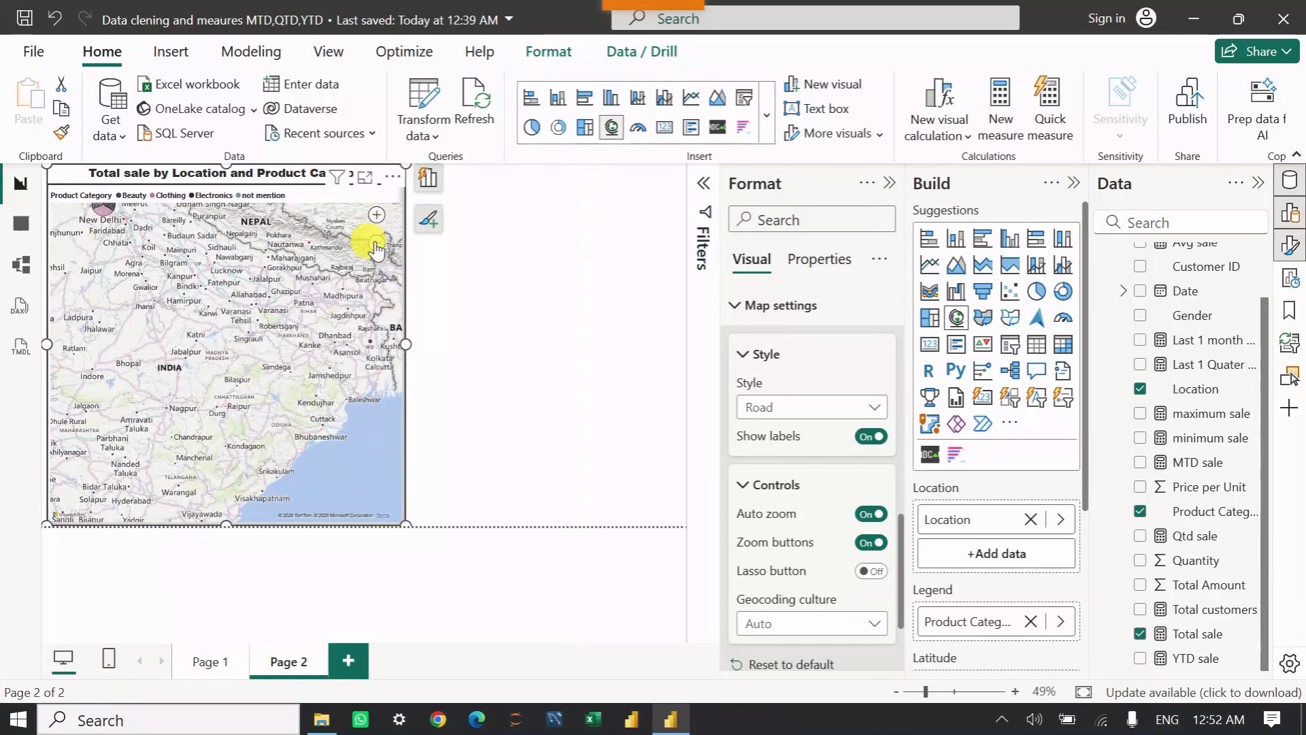
click(376, 245)
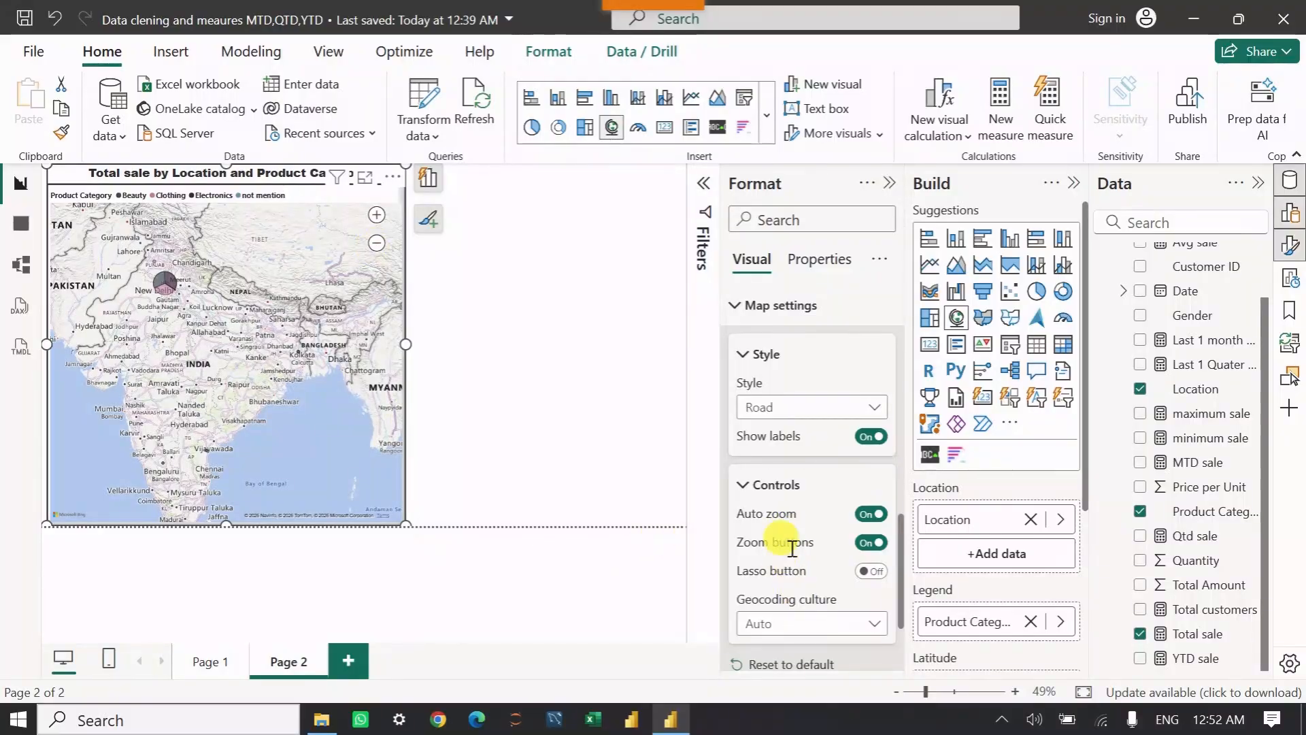
Examine the map legend's position, text font and color settings, including the available fonts.
scroll(779, 632, down, 4)
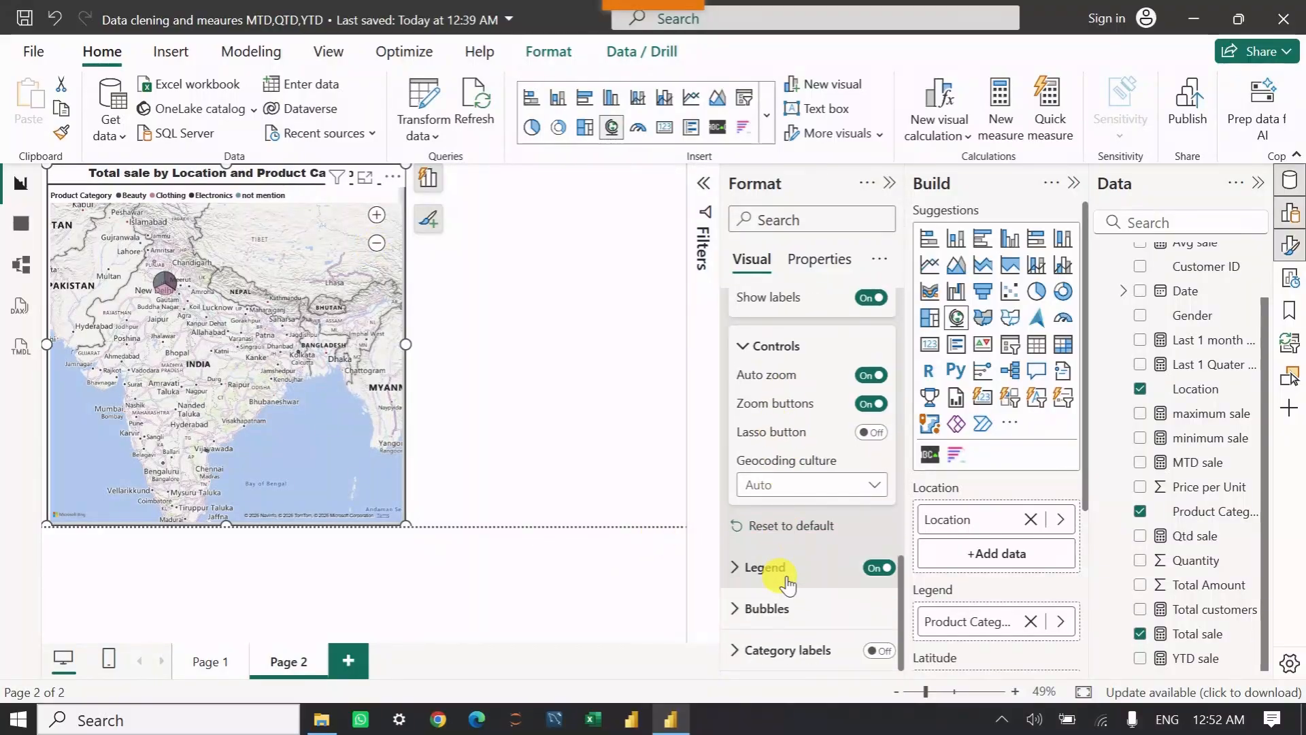
click(762, 568)
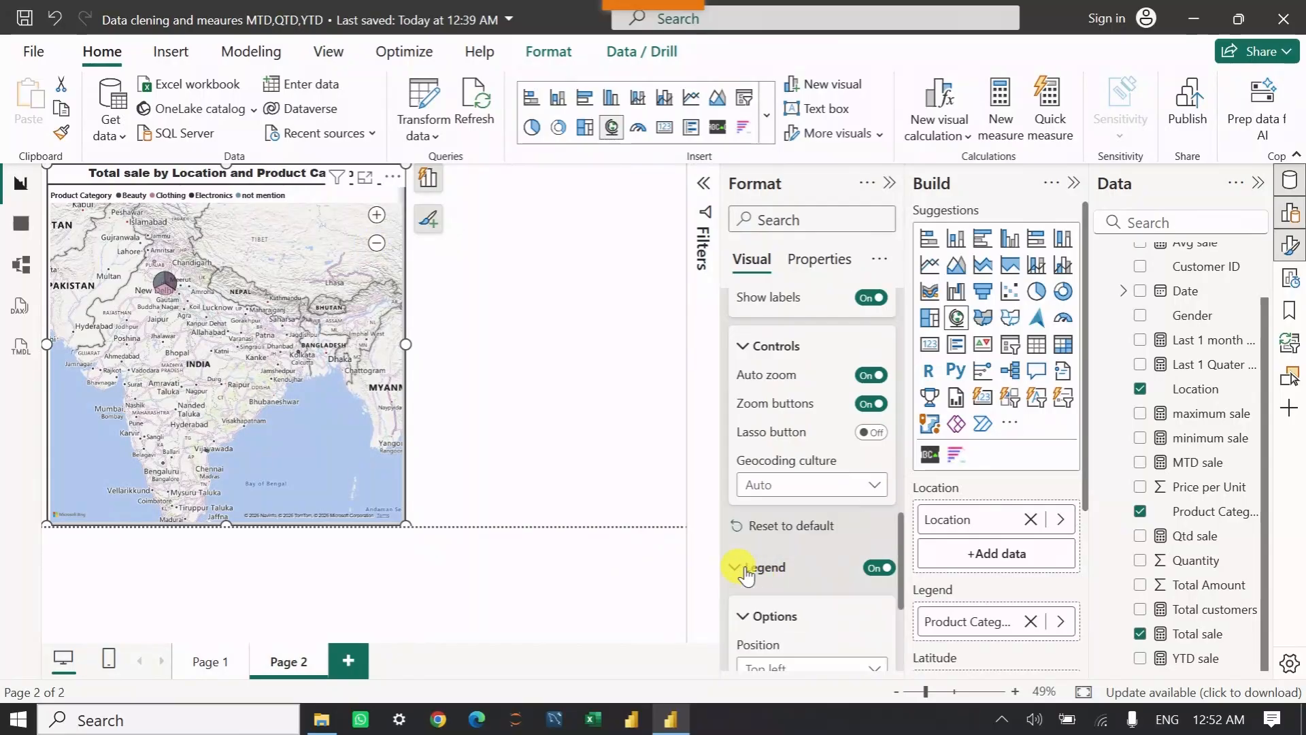
scroll(764, 556, down, 5)
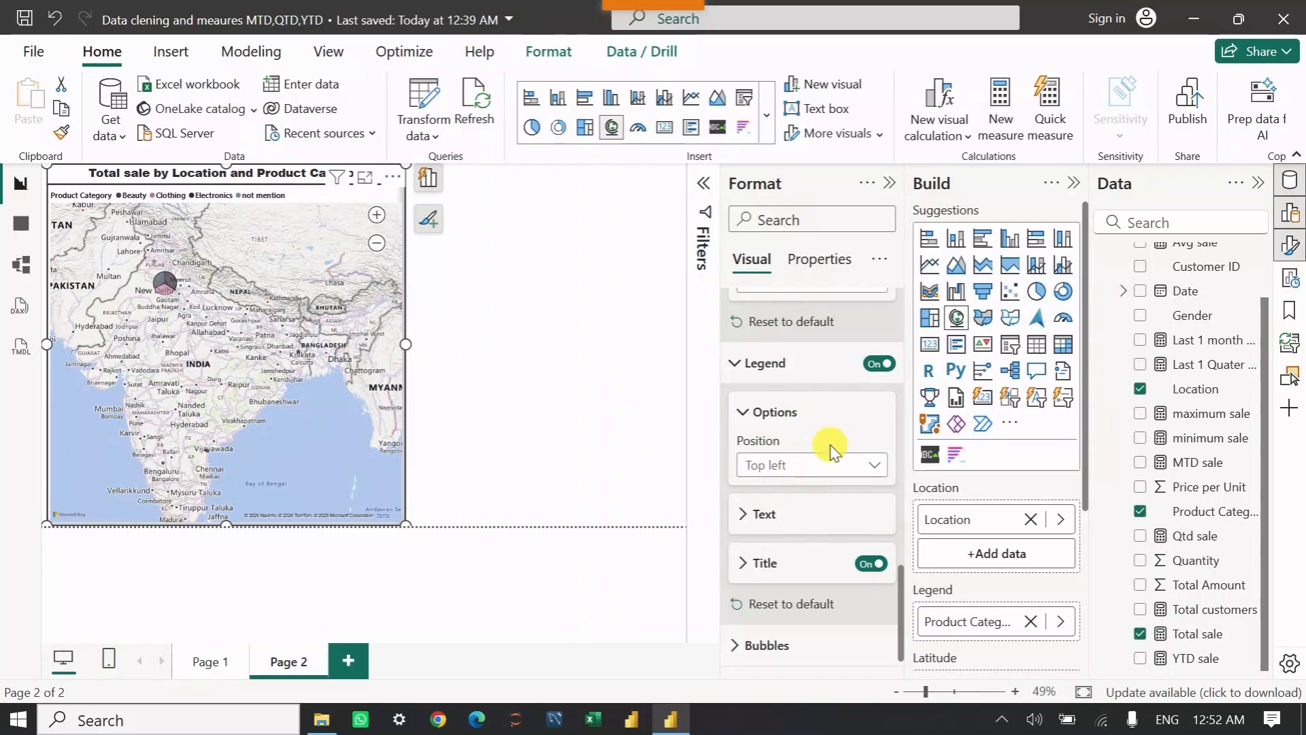
click(742, 521)
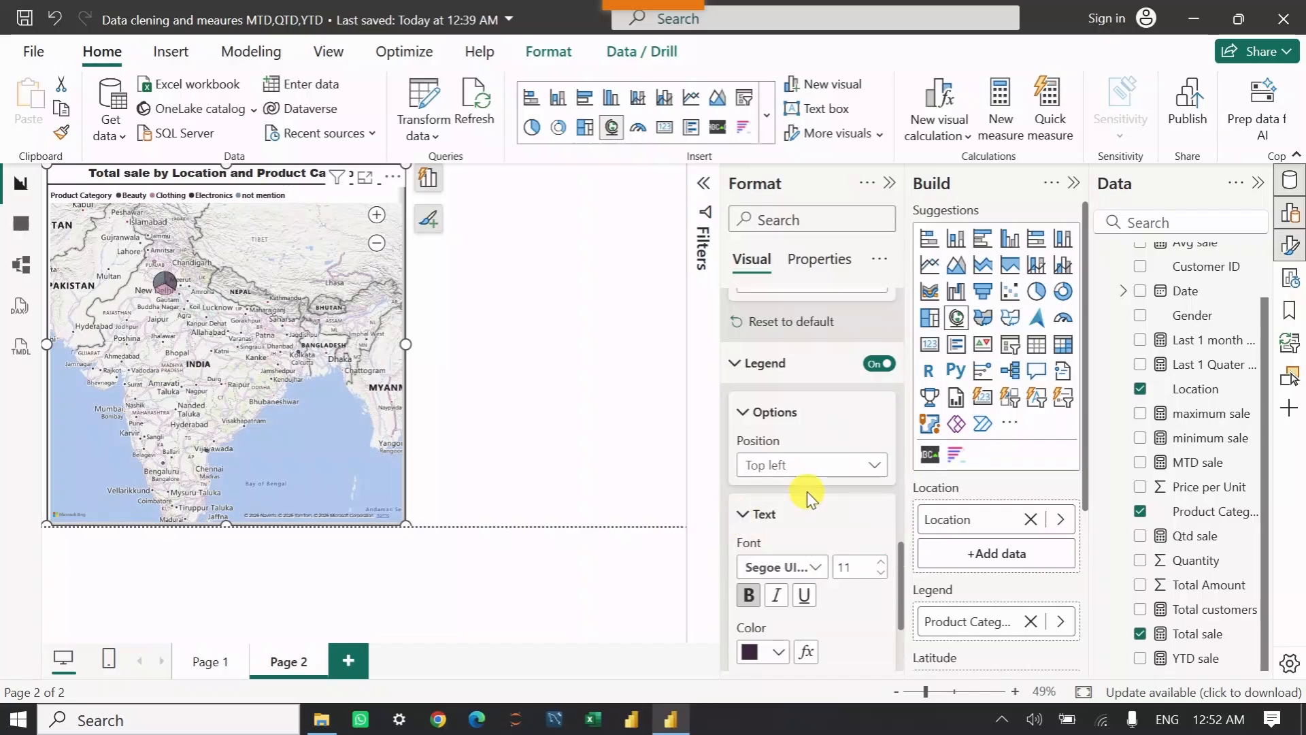
scroll(805, 490, down, 3)
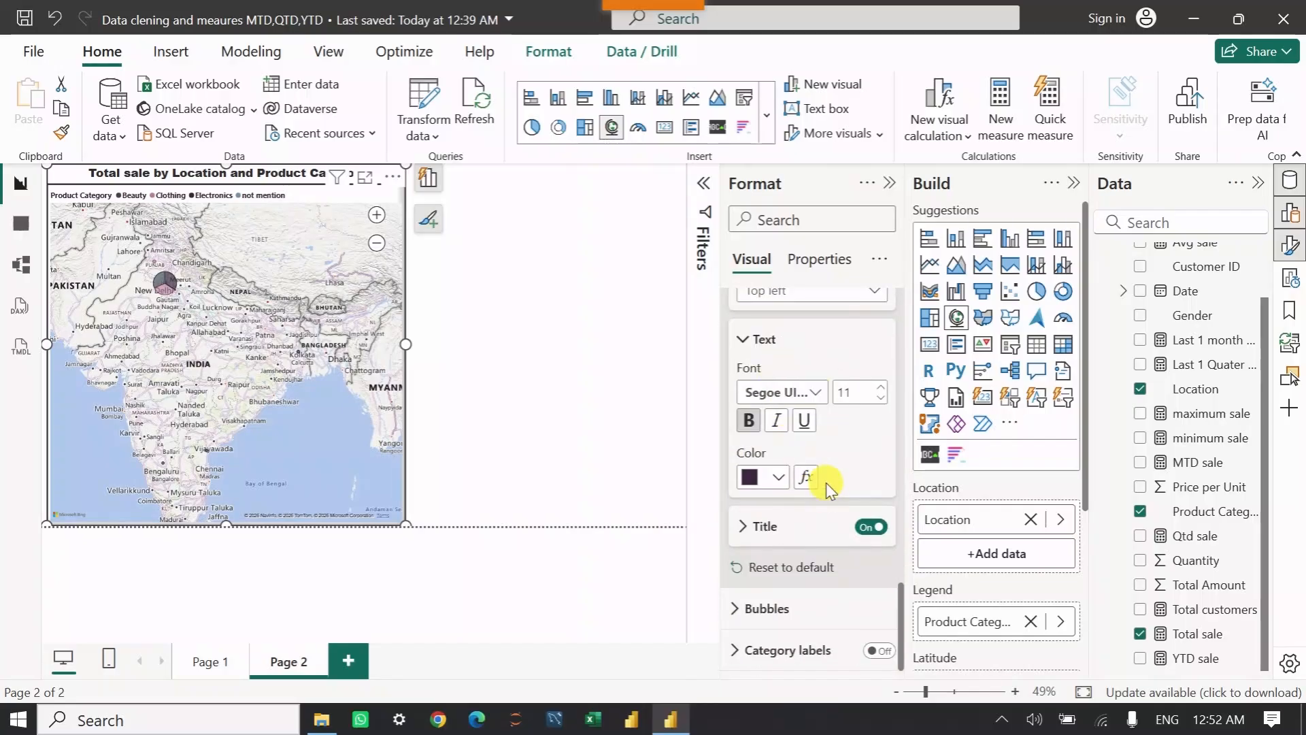
click(806, 398)
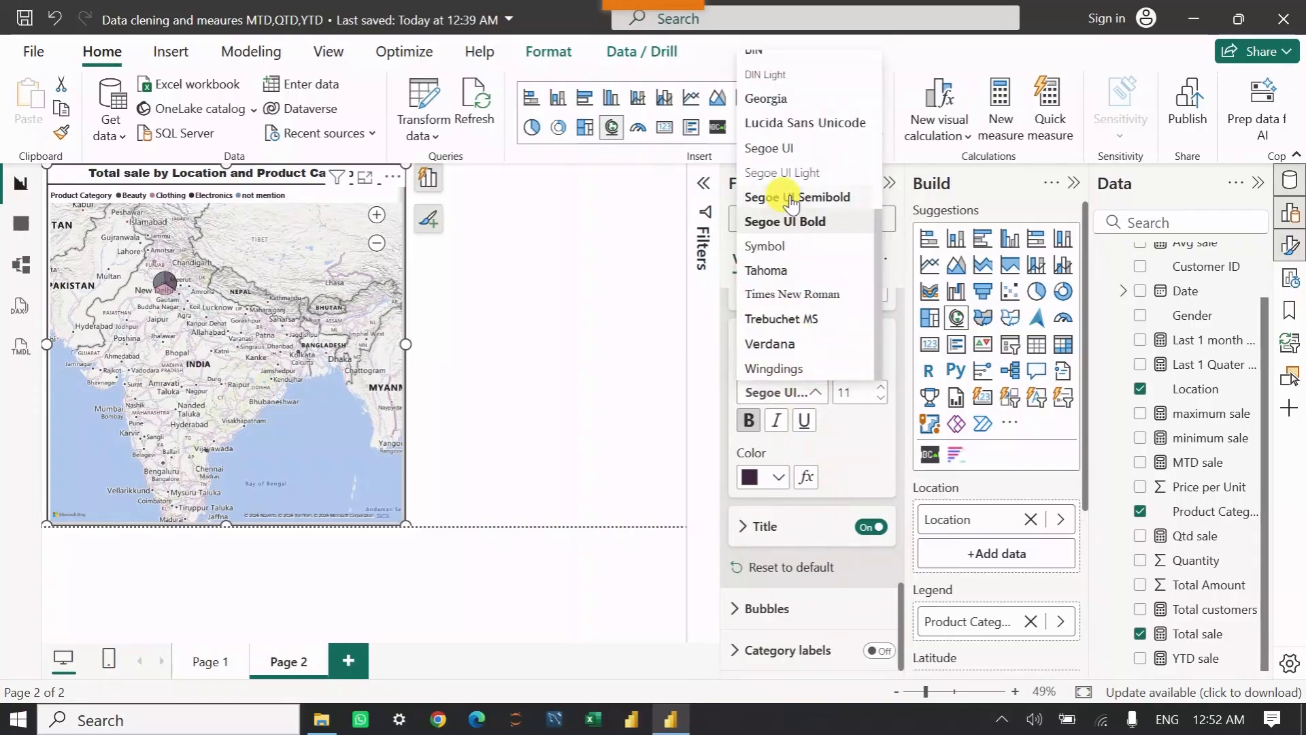
click(826, 450)
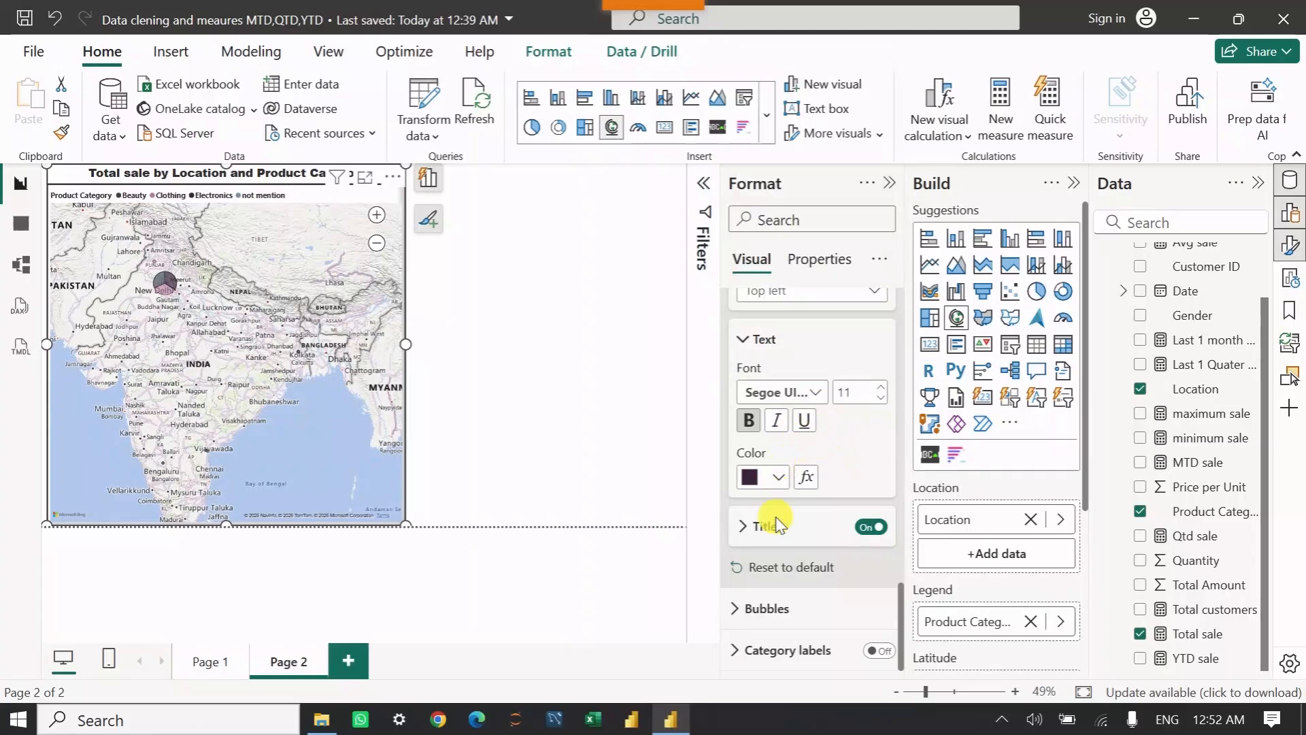
Set the map's bubble size to 22, keeping range scaling on Auto.
click(755, 609)
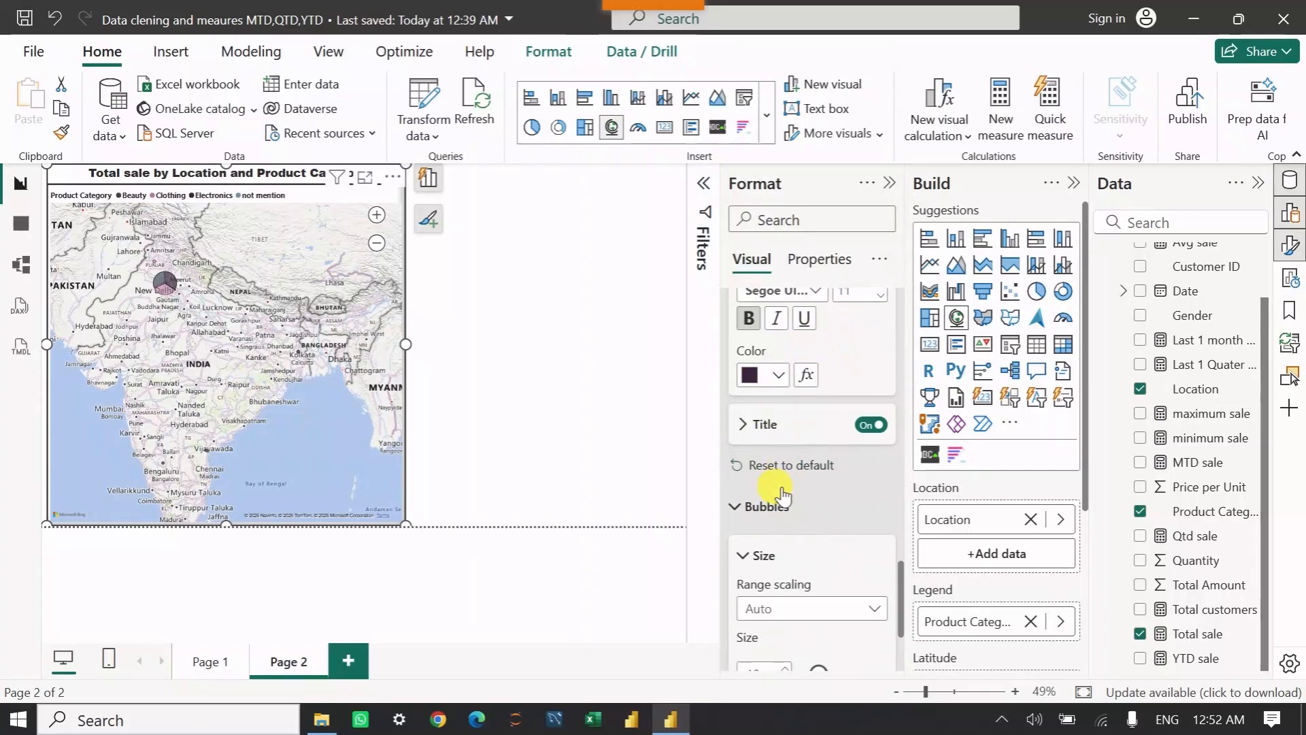
scroll(780, 470, down, 3)
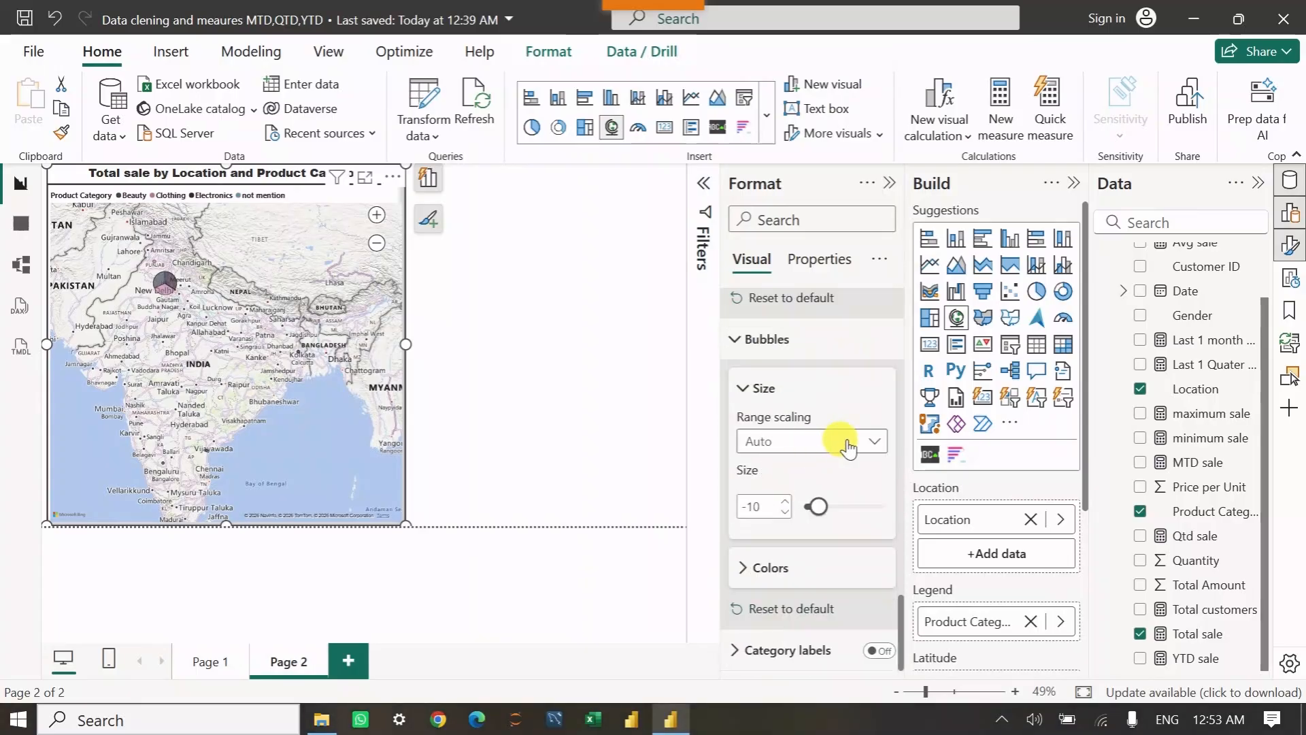
drag(816, 506, 837, 541)
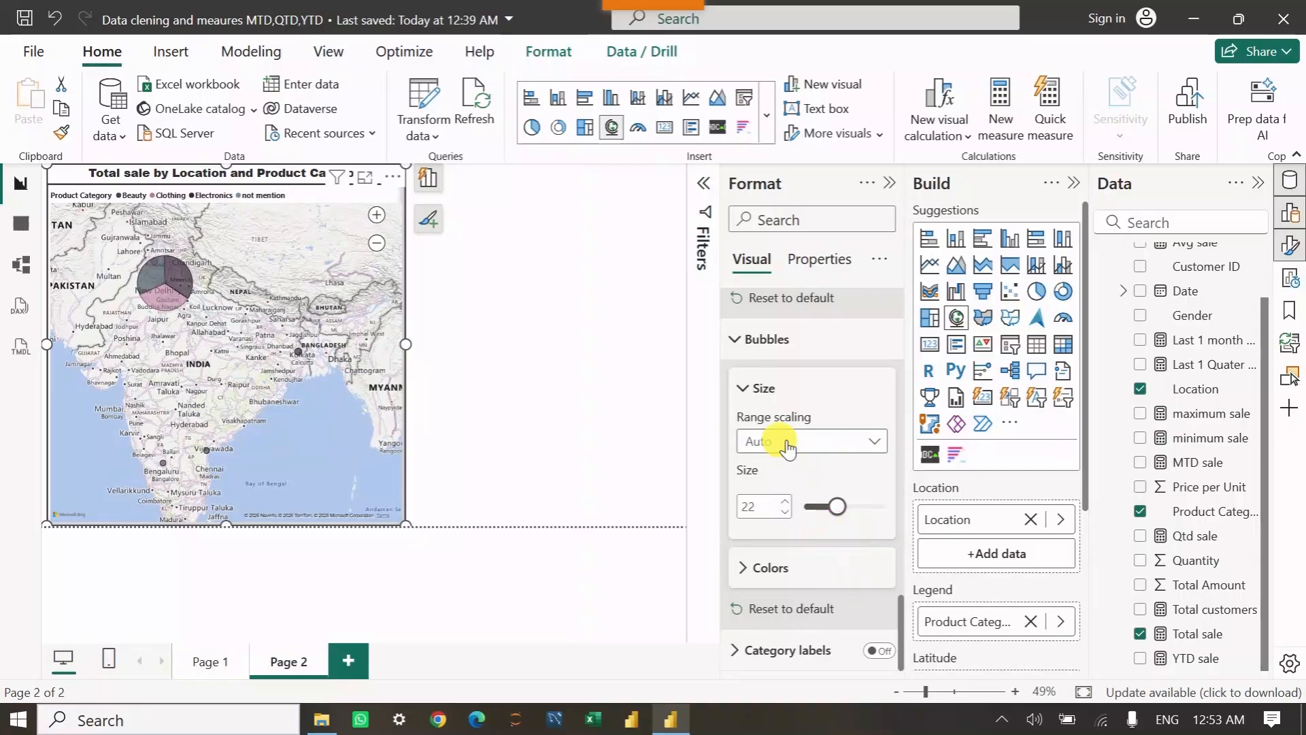
click(872, 445)
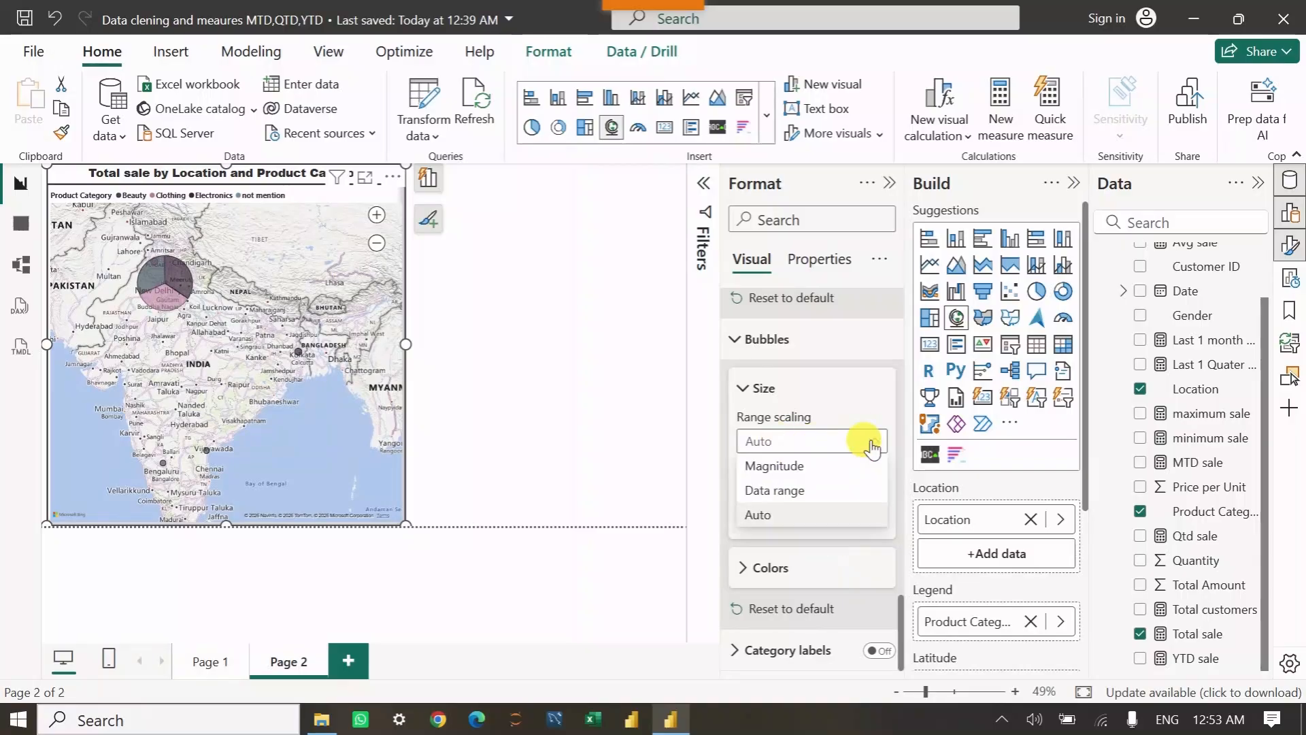
click(788, 515)
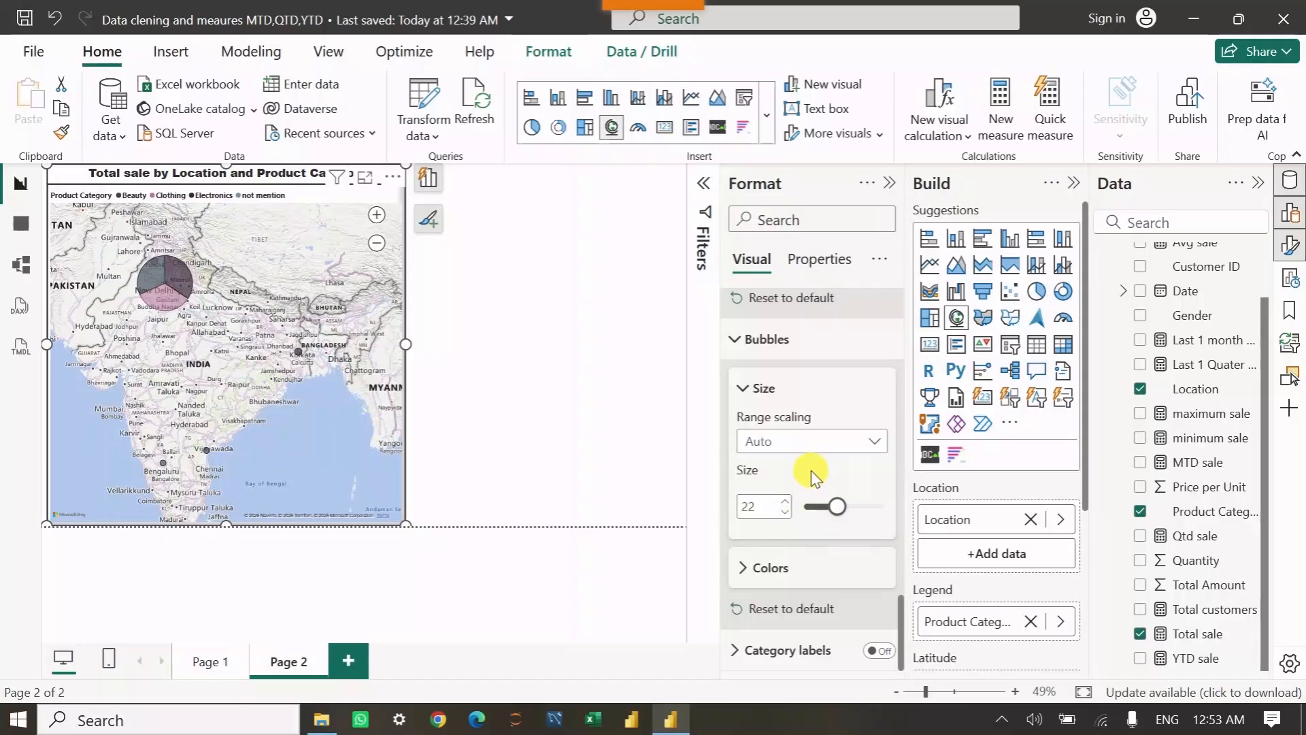
Change the Beauty category's bubble color to dark red.
click(730, 571)
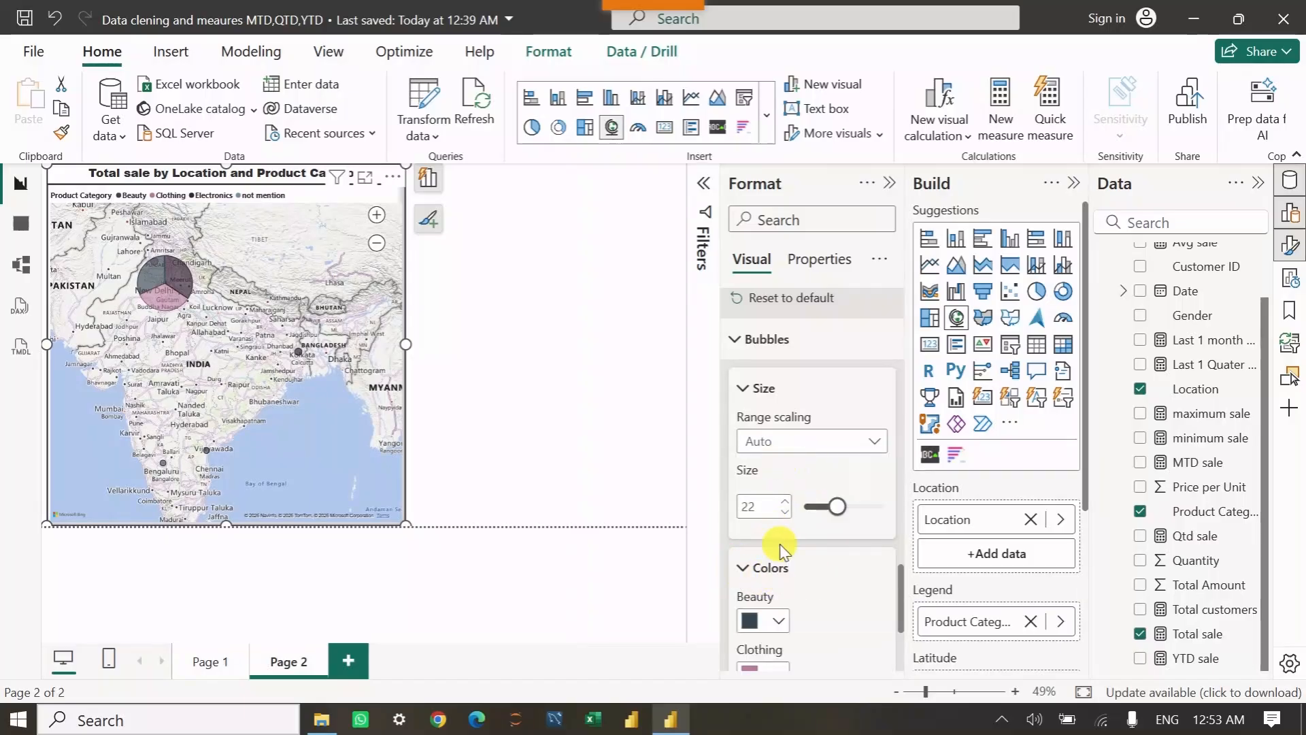
scroll(781, 542, down, 3)
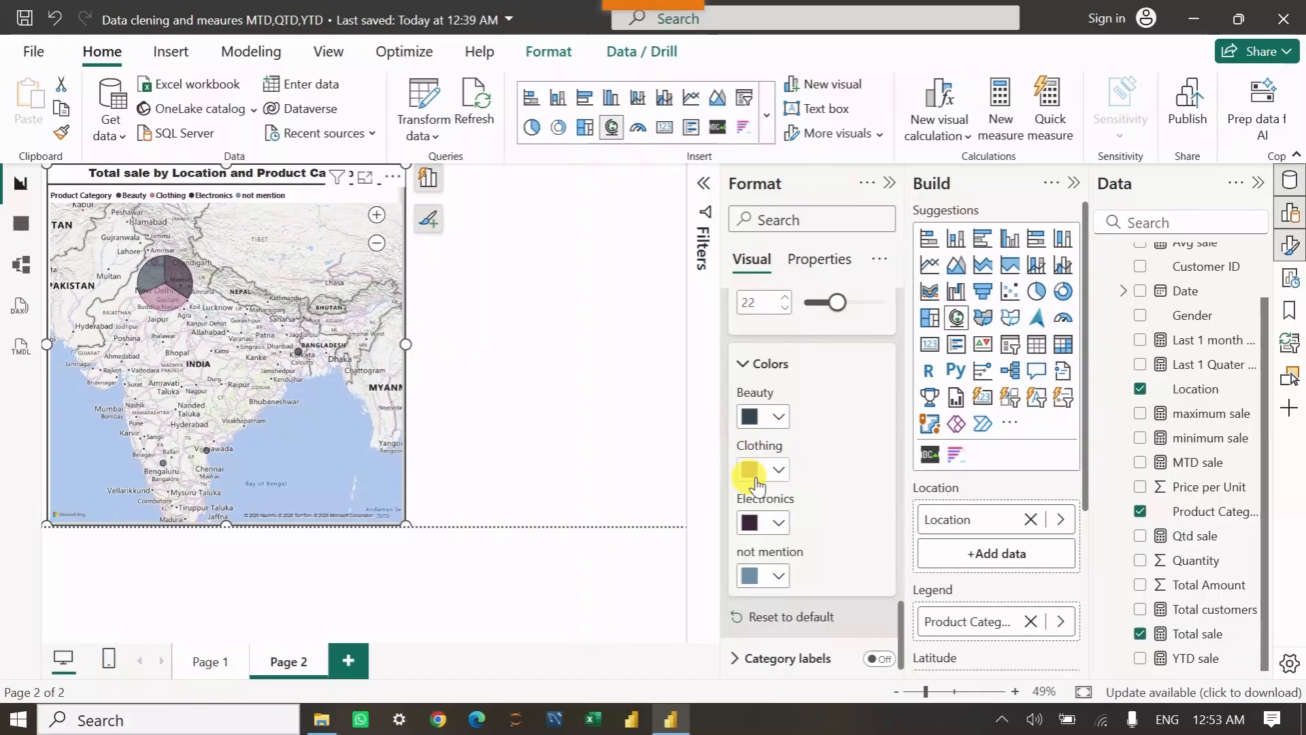
click(779, 416)
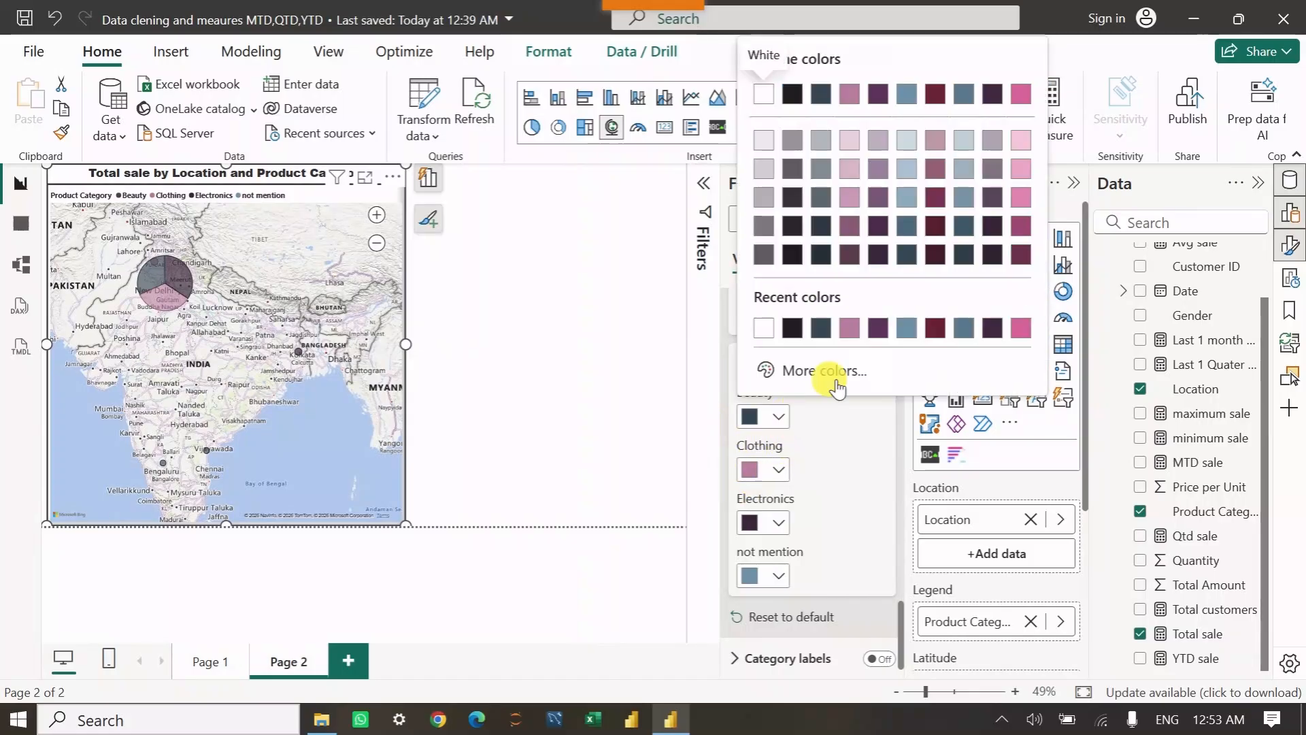
click(934, 330)
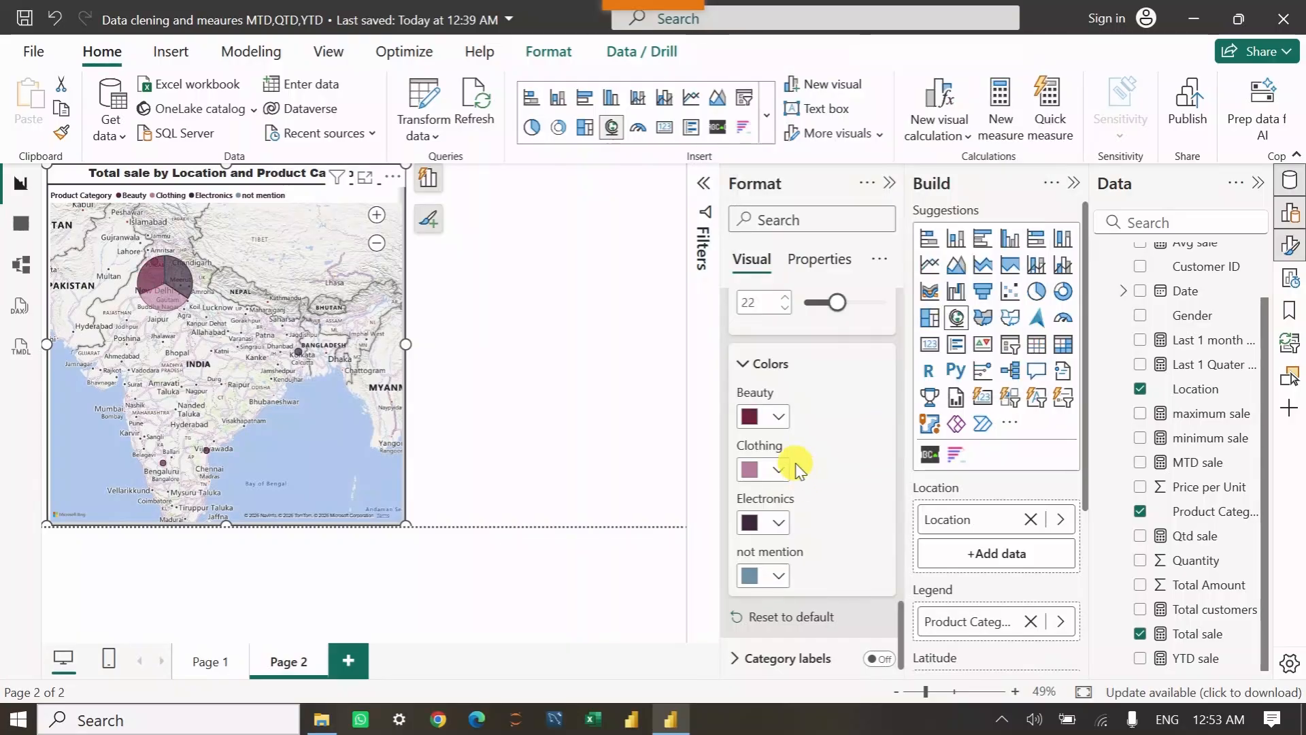
Enable category labels on the map and review their font and color settings.
scroll(783, 474, down, 1)
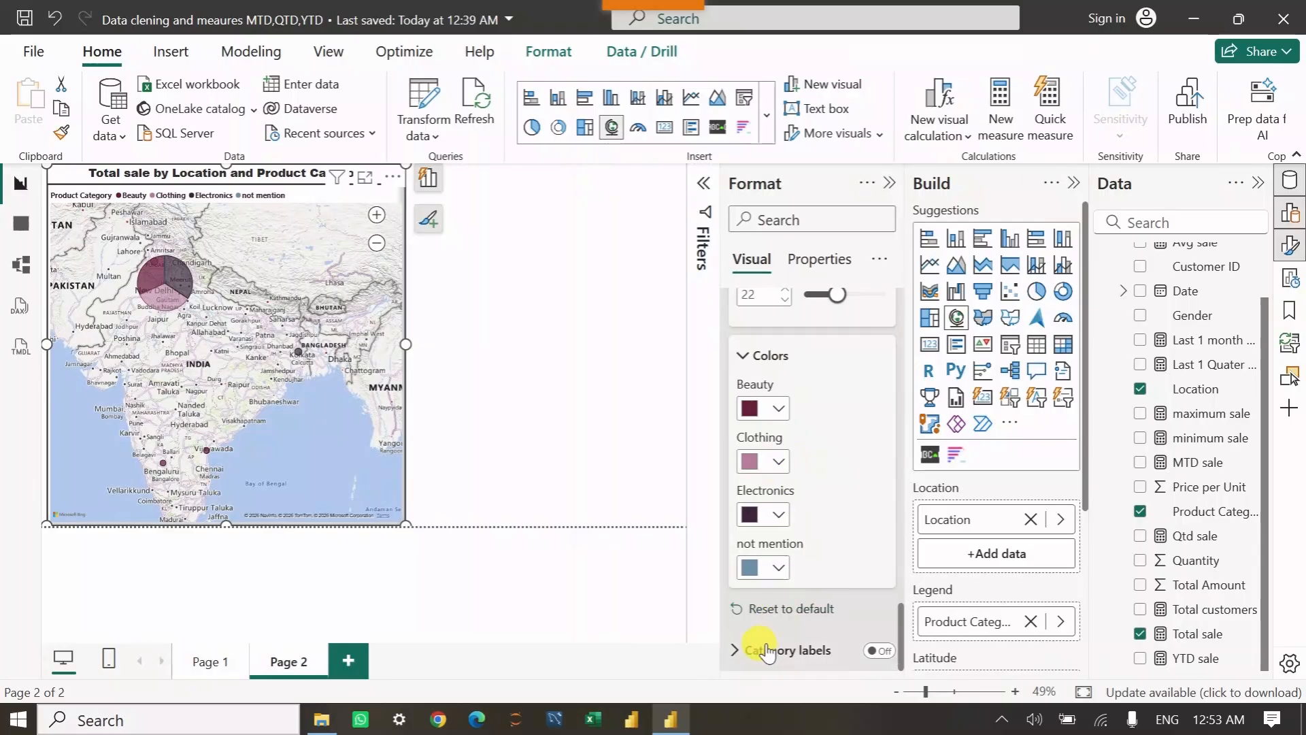
click(739, 653)
scroll(803, 544, down, 2)
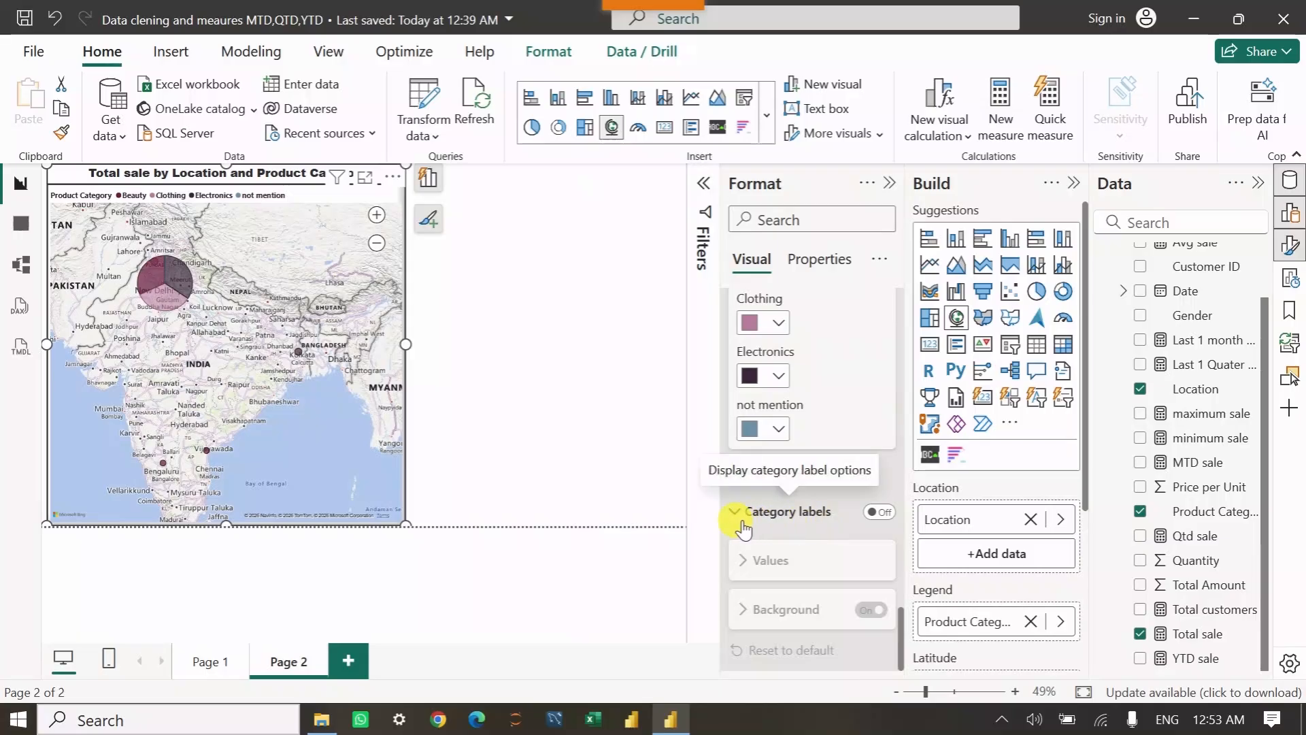
click(880, 512)
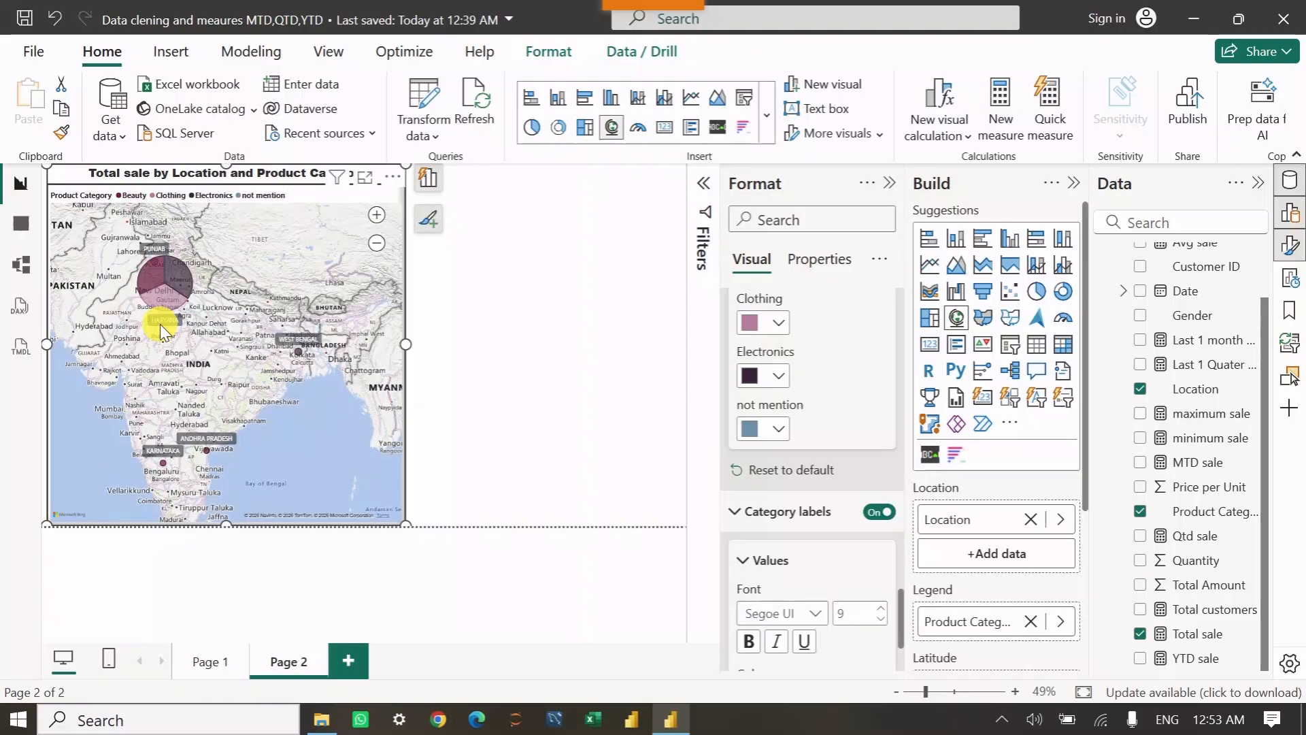
mouse_move(211, 459)
scroll(803, 515, down, 2)
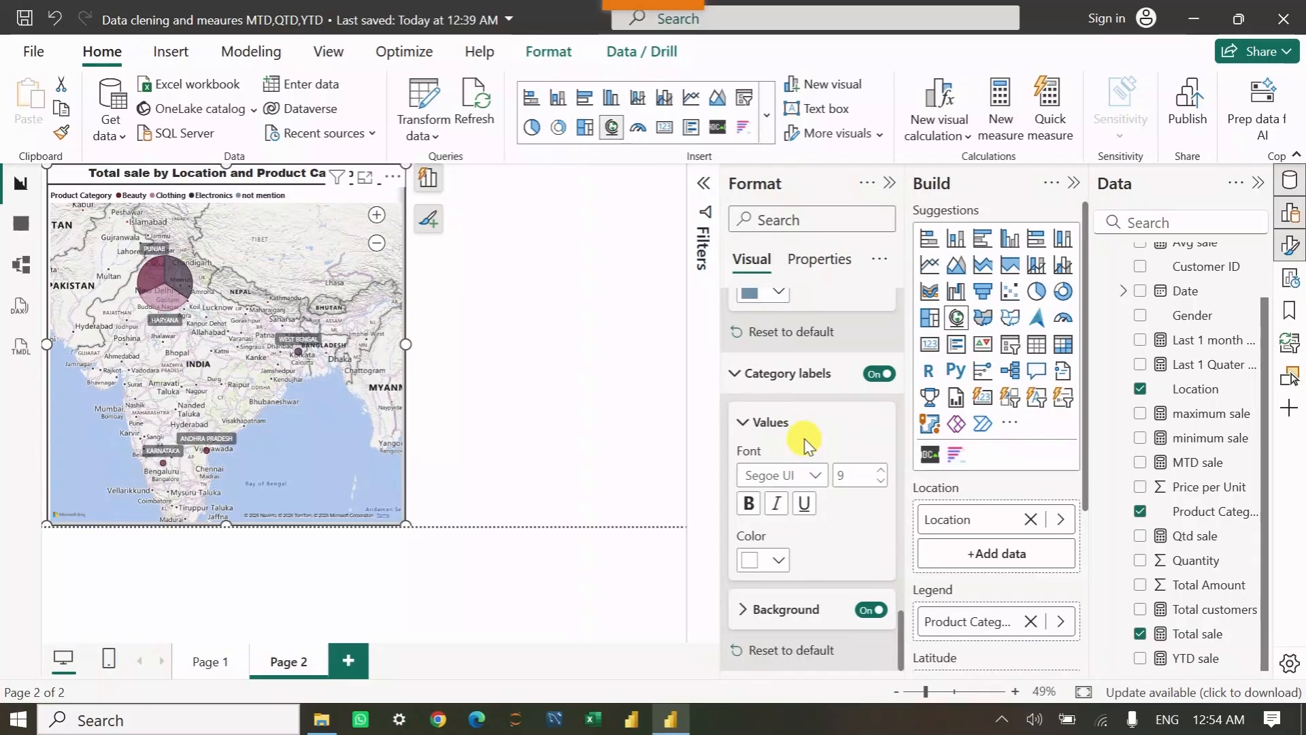
Format the map's category label text as bold Segoe UI Bold at size 10, keeping its white color.
click(748, 505)
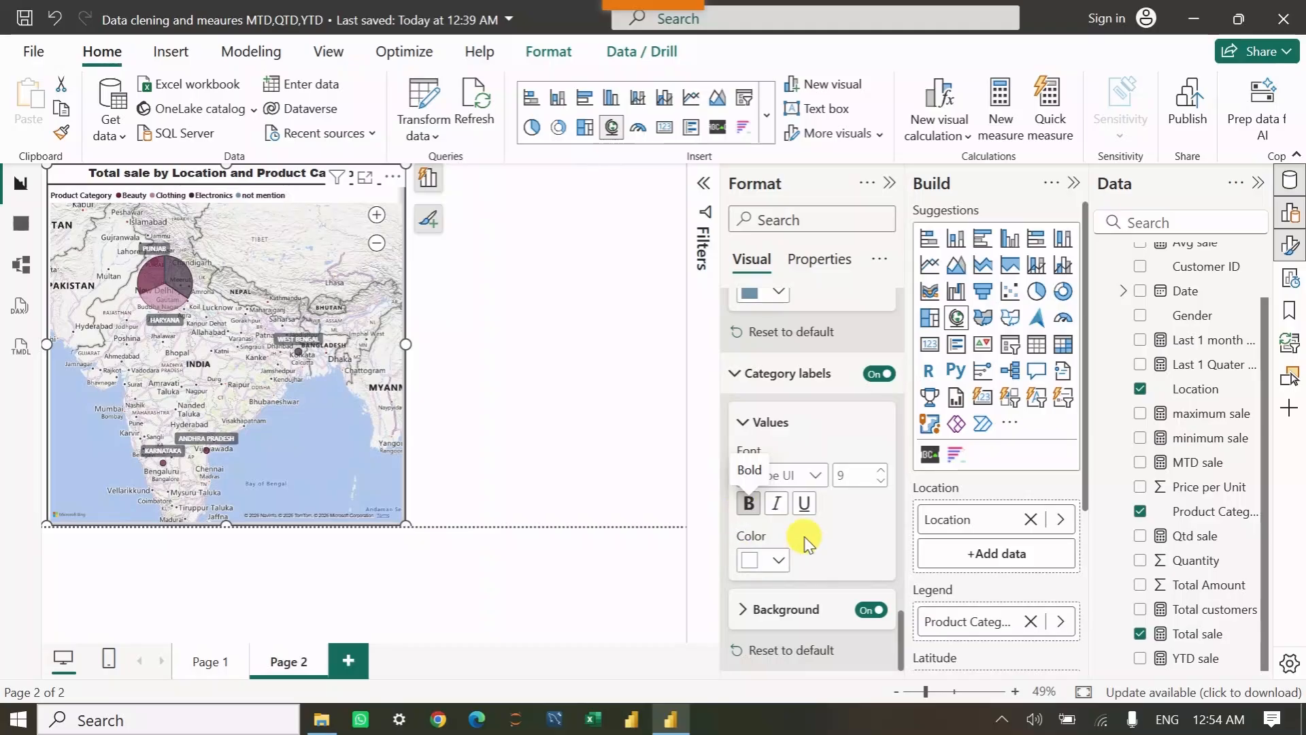
click(813, 475)
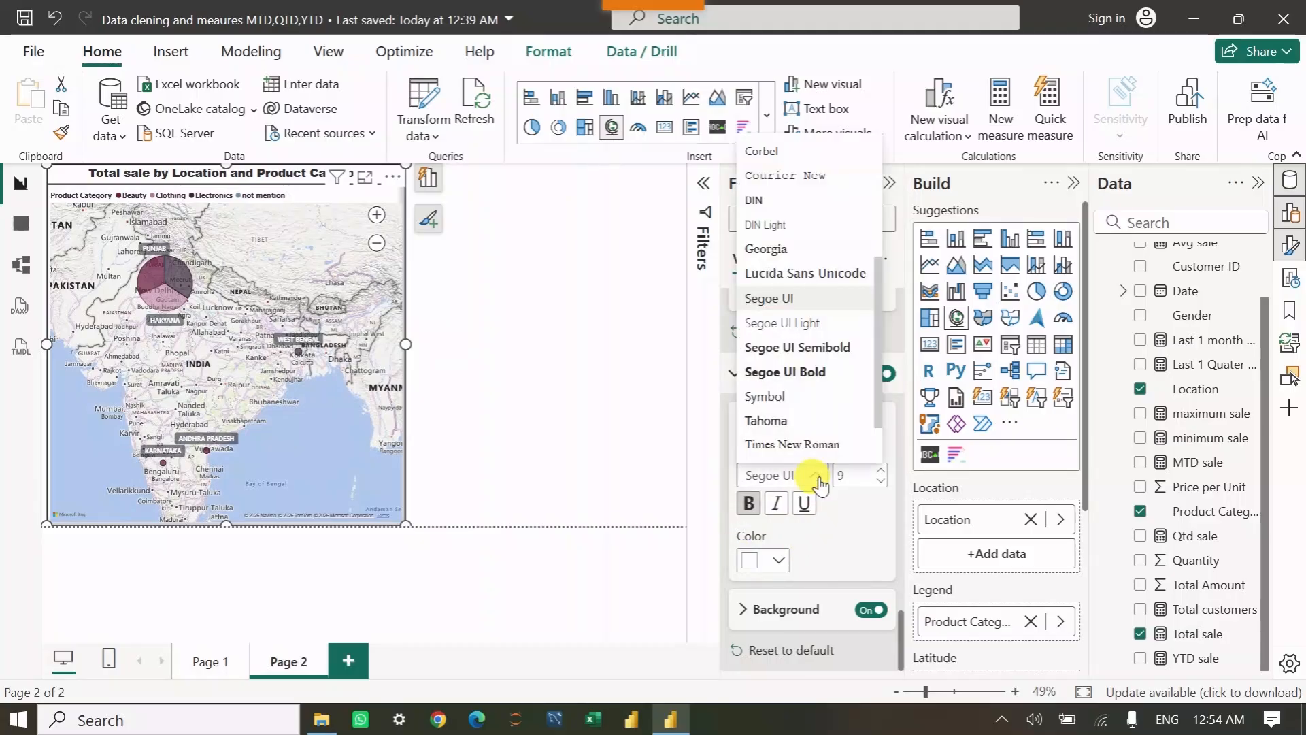
click(785, 372)
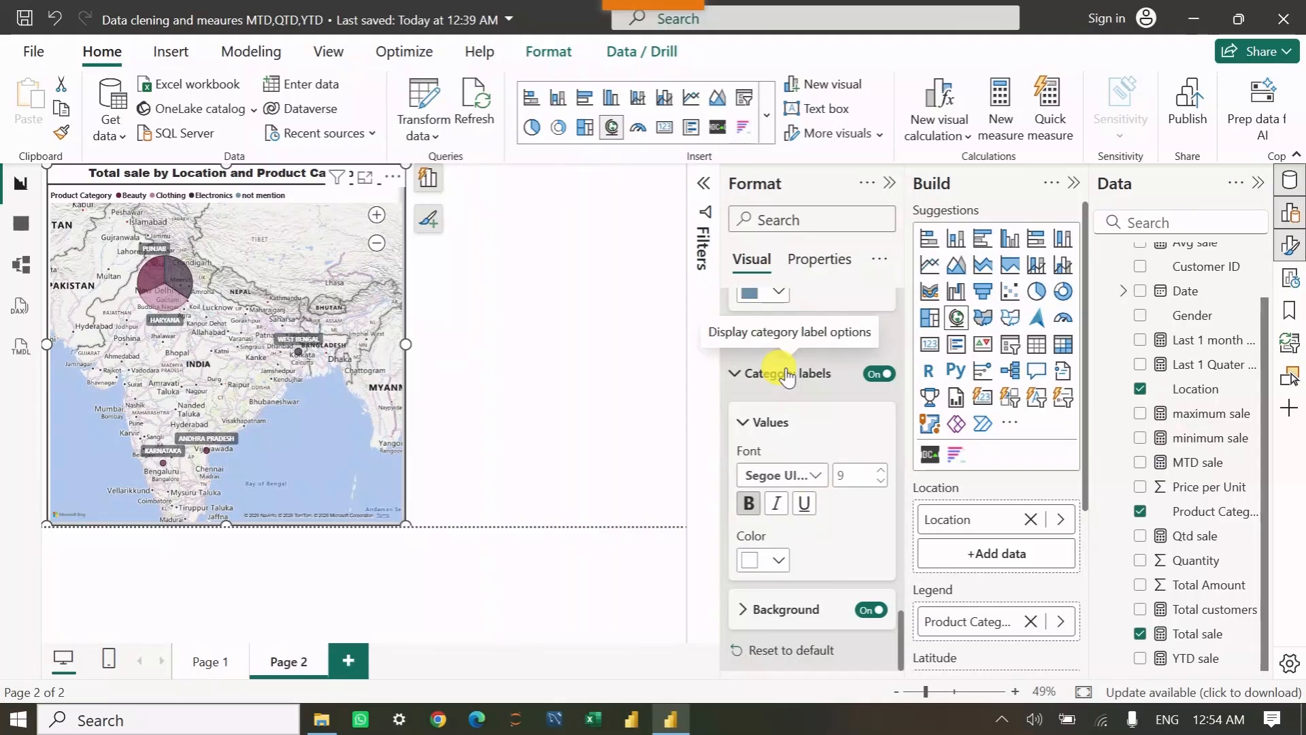
click(882, 477)
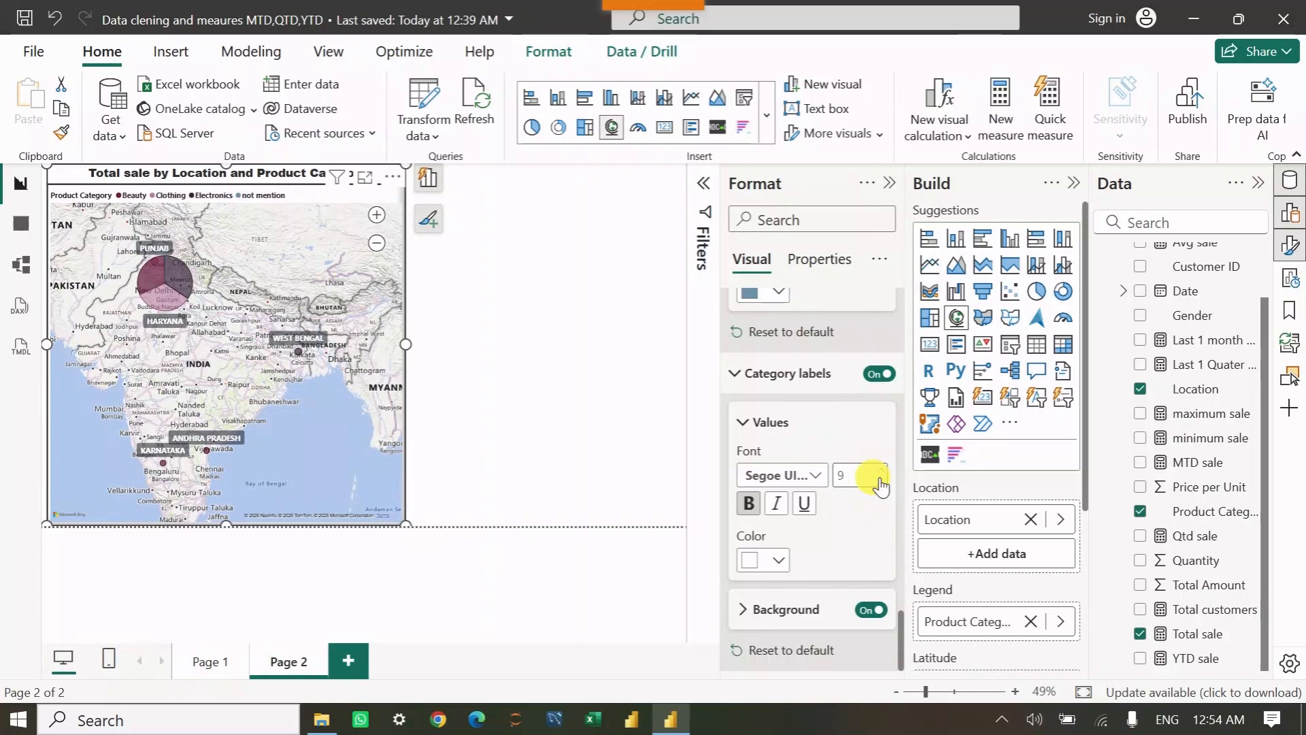
click(882, 474)
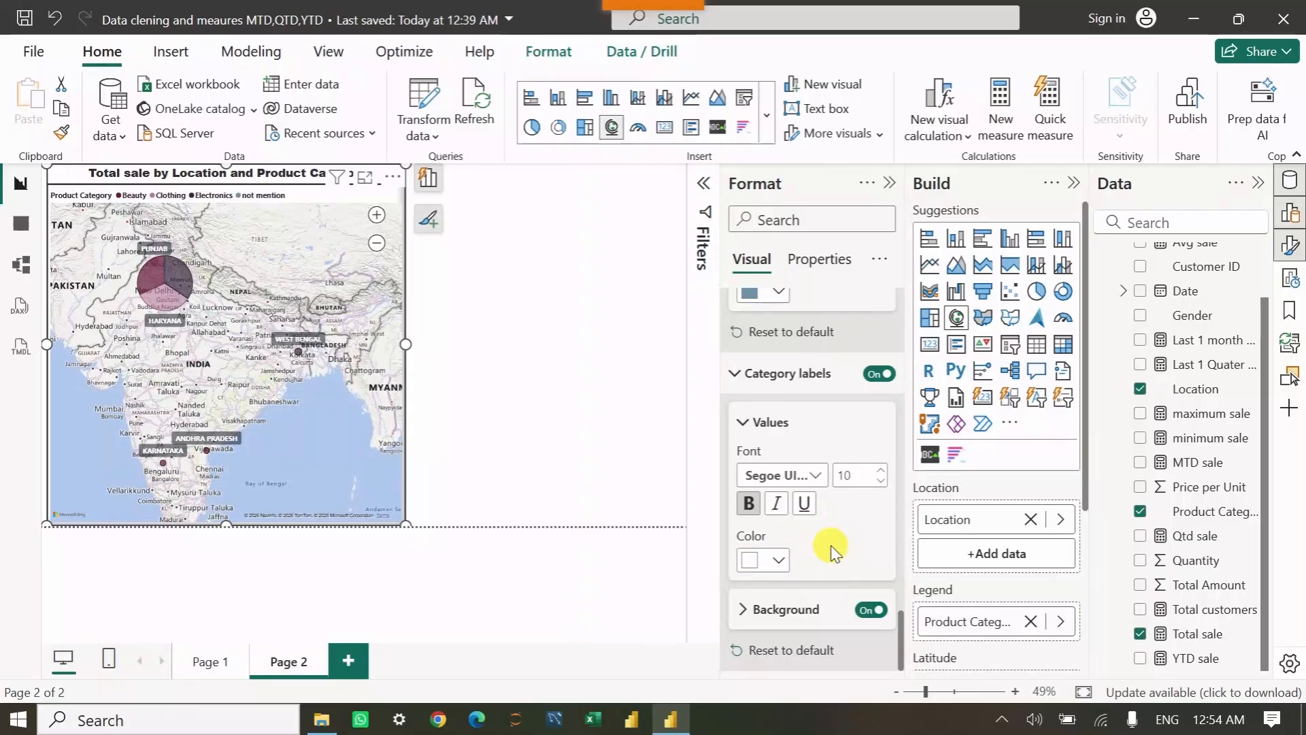
click(779, 560)
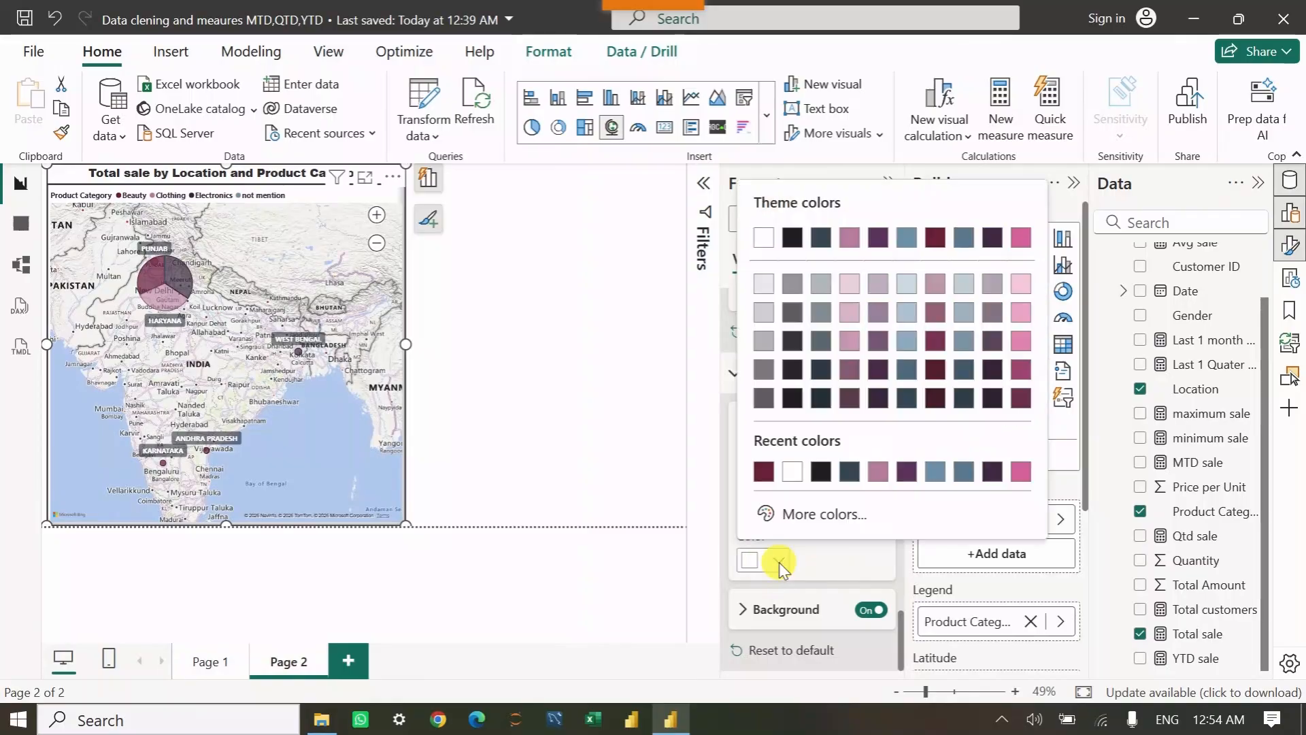
click(851, 563)
Set the category labels' background color to black and its transparency to 59%.
click(744, 613)
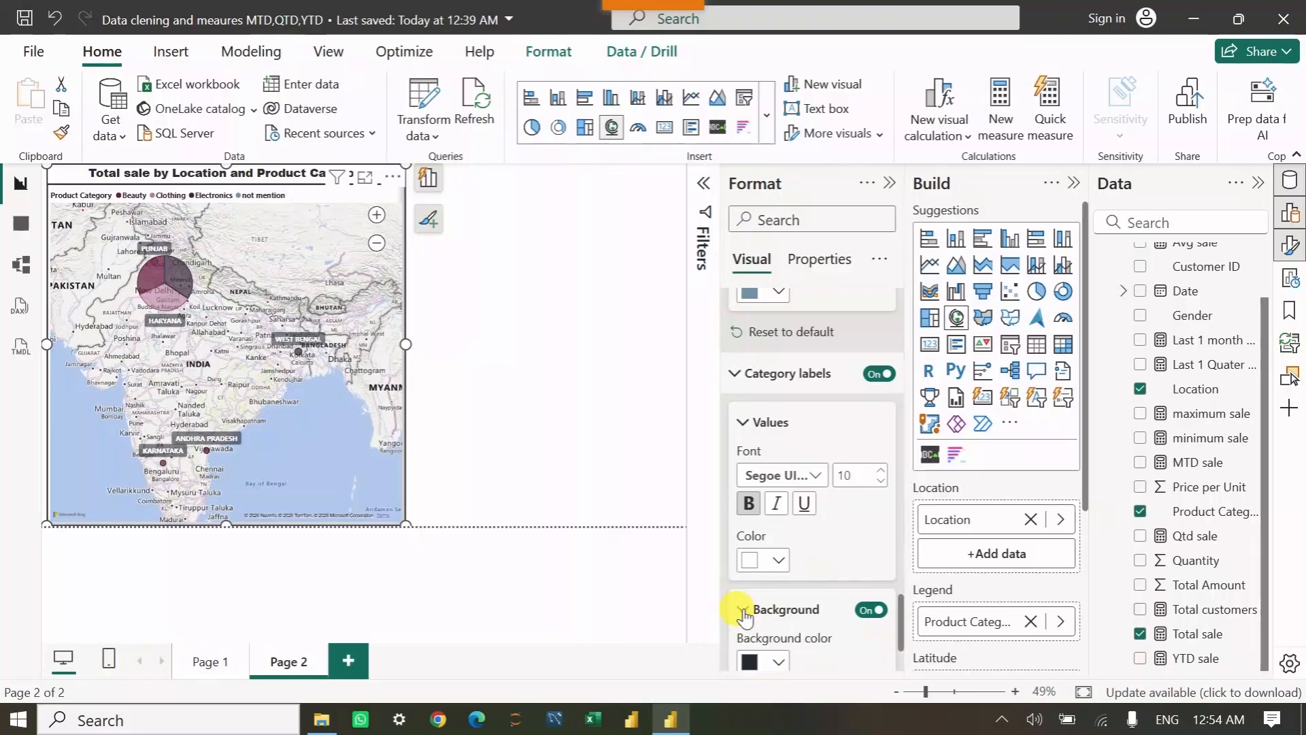
scroll(797, 560, down, 2)
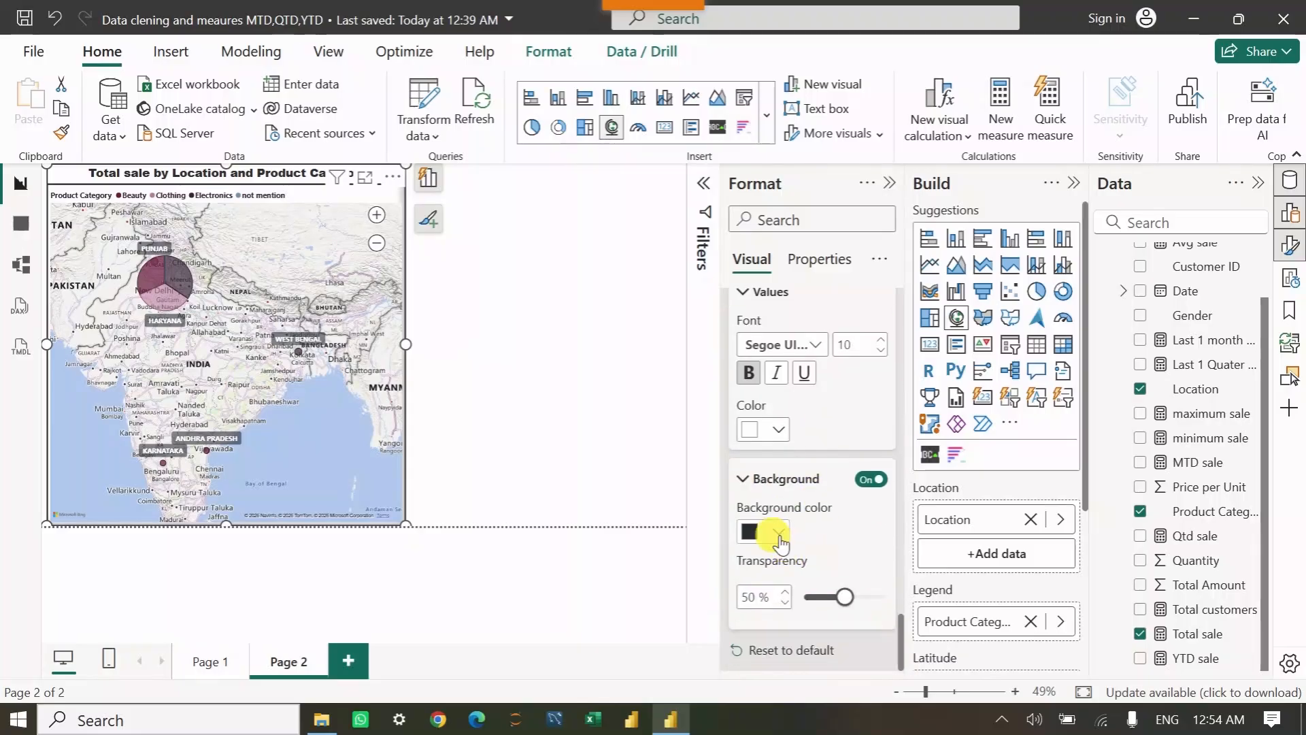
click(768, 533)
click(791, 443)
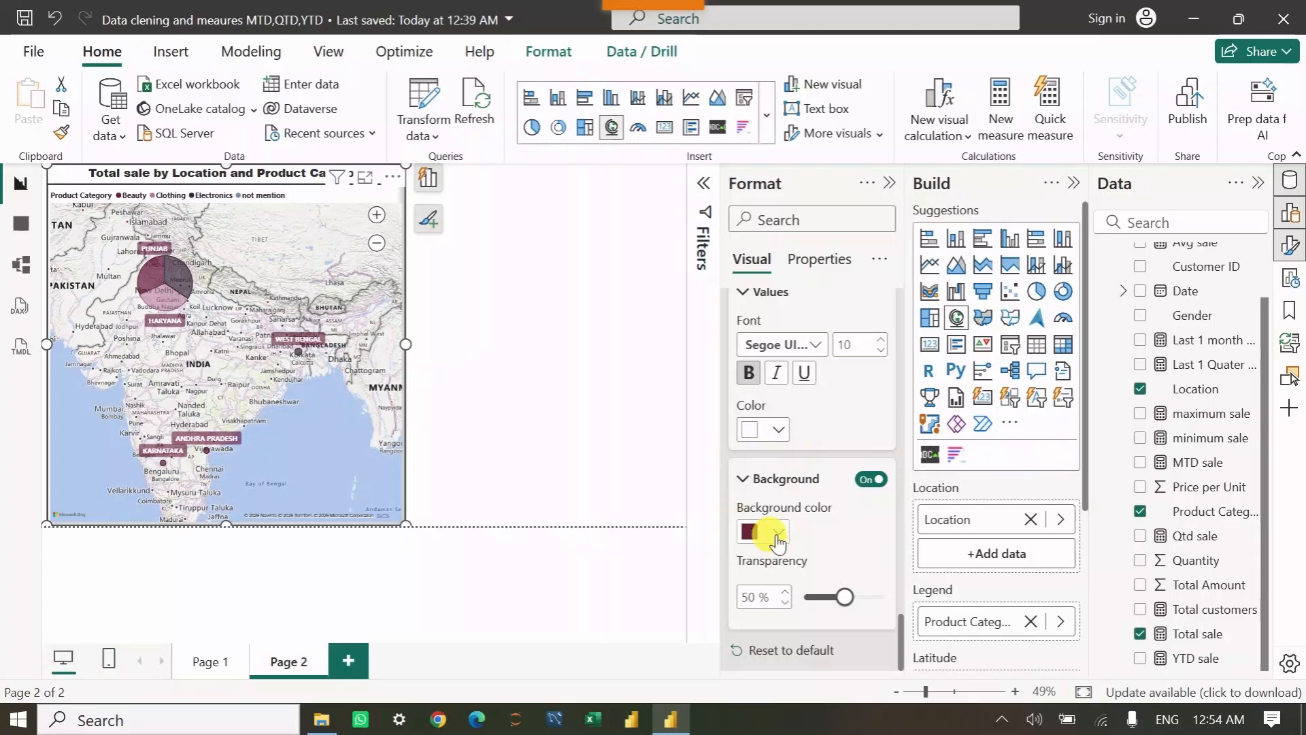
click(769, 532)
click(822, 446)
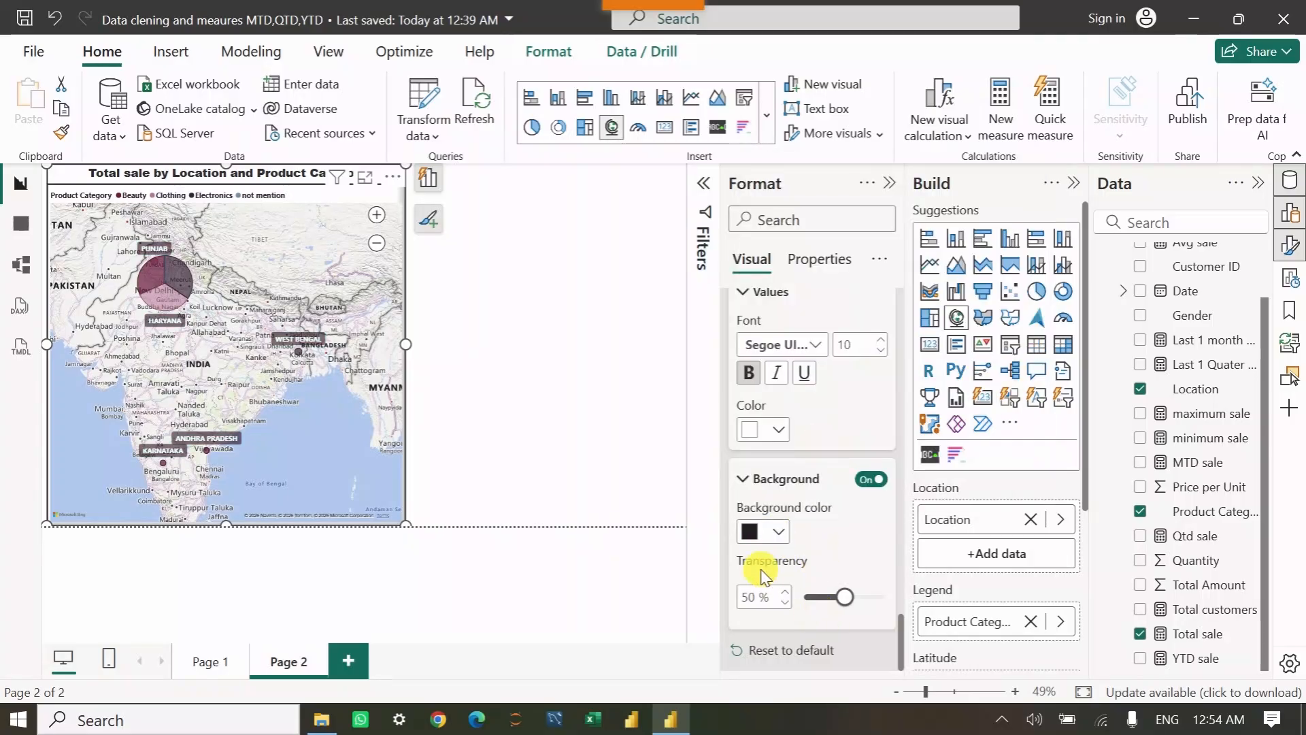
mouse_move(844, 603)
mouse_down()
mouse_move(826, 603)
mouse_move(854, 617)
mouse_up()
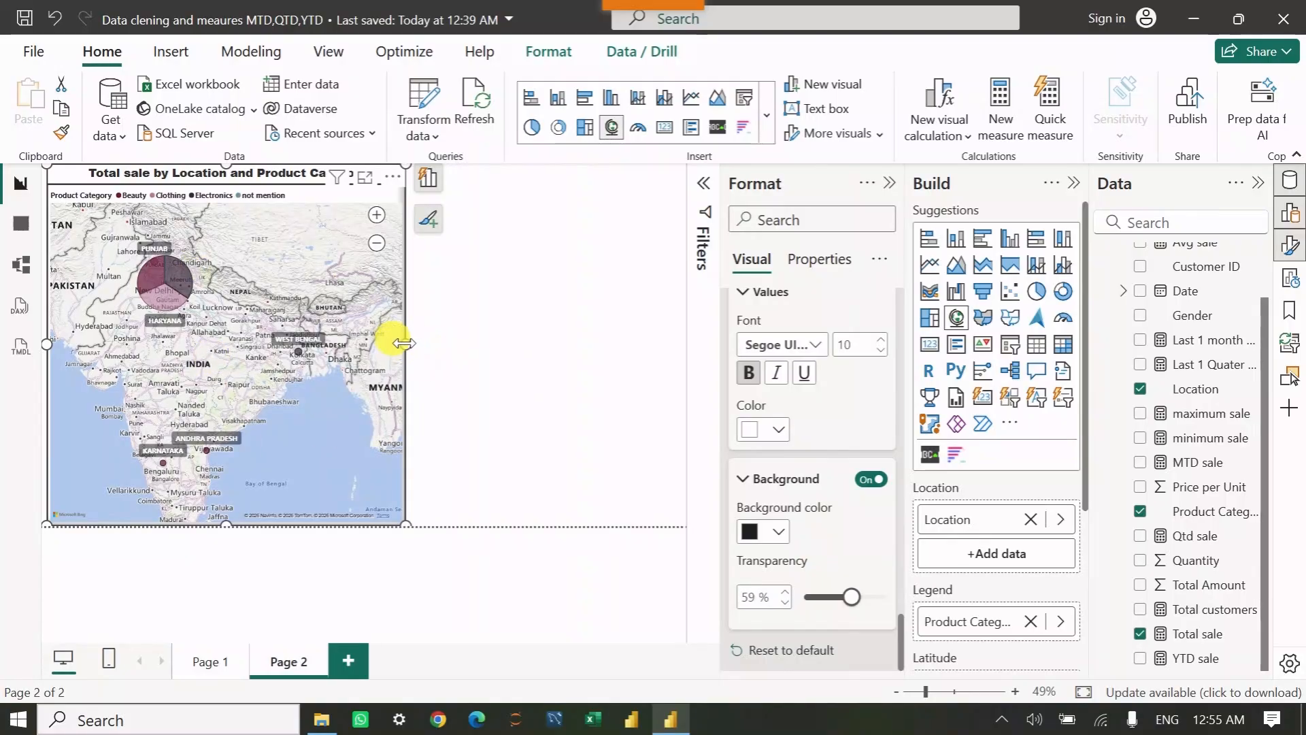
Widen the map to about 741 and review its size, background, map, legend, bubble and category label settings.
mouse_move(408, 343)
mouse_down()
mouse_move(386, 343)
mouse_move(433, 354)
mouse_move(421, 355)
mouse_up()
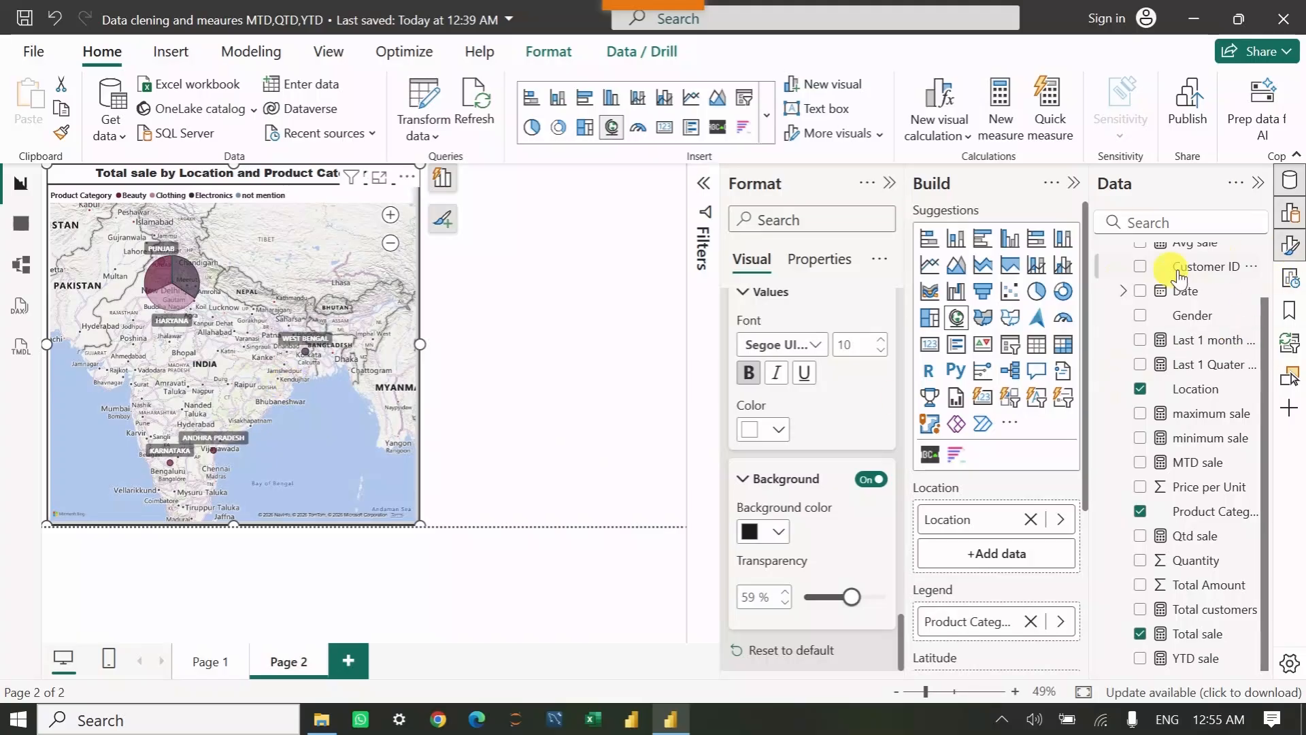
scroll(813, 431, up, 10)
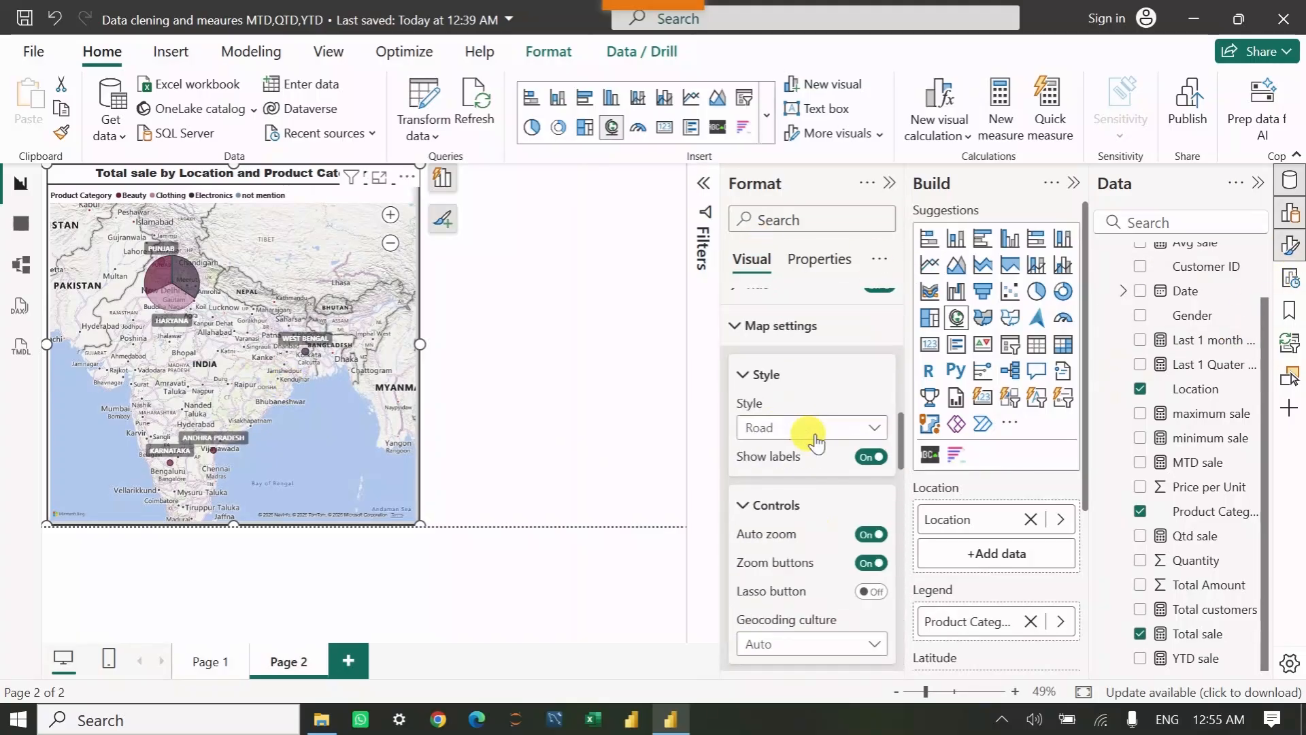
scroll(815, 434, up, 3)
scroll(815, 434, down, 12)
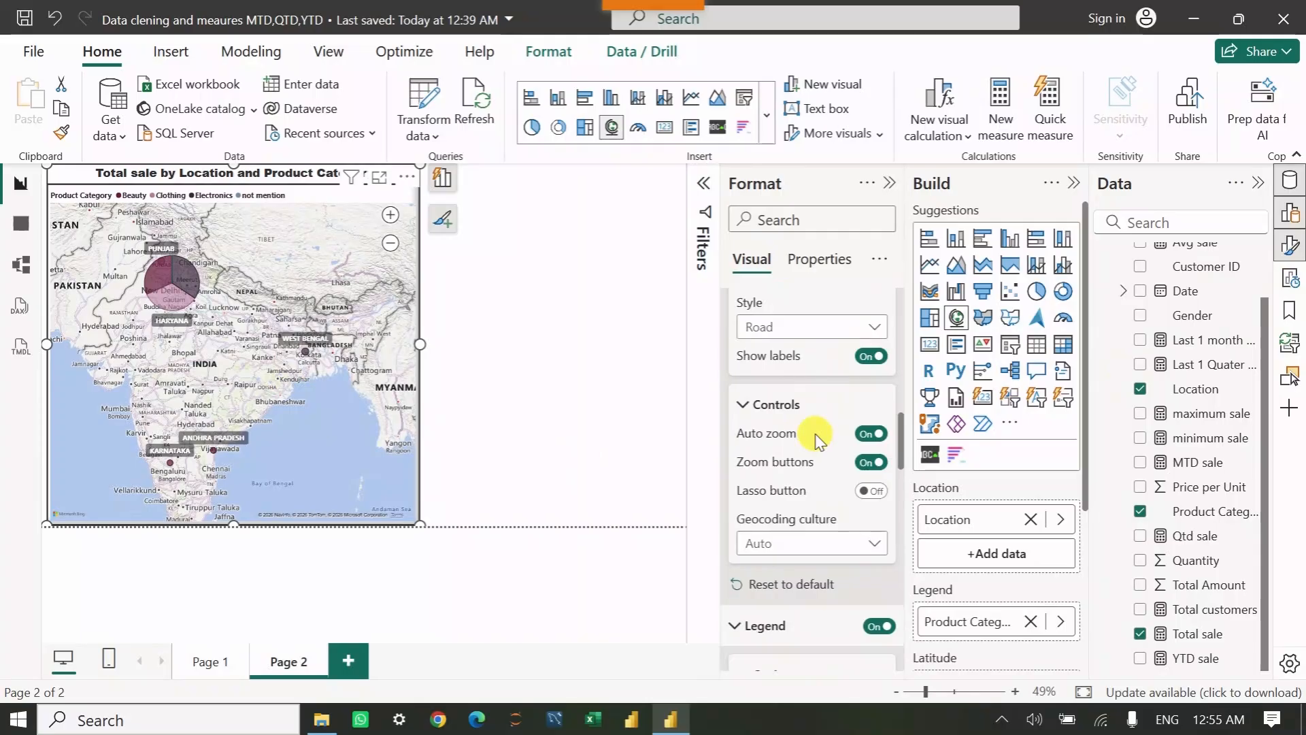
scroll(815, 435, down, 8)
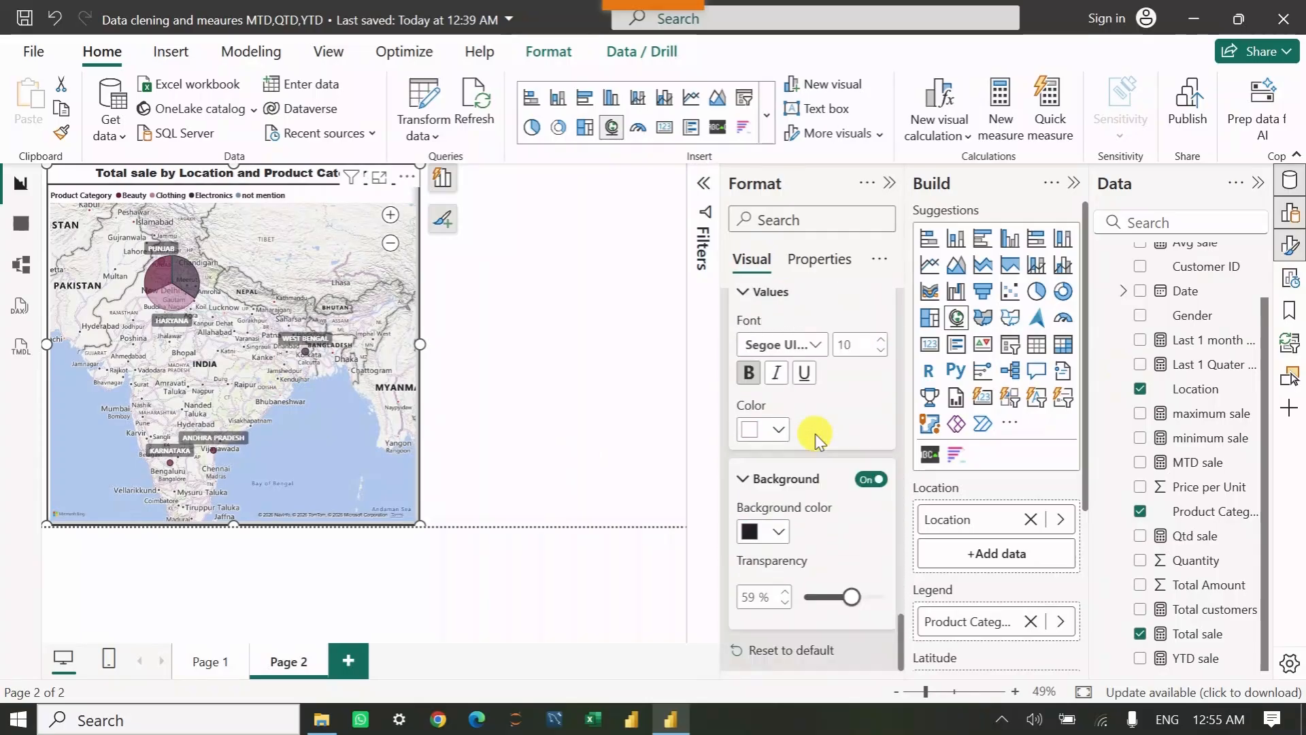
scroll(816, 435, up, 15)
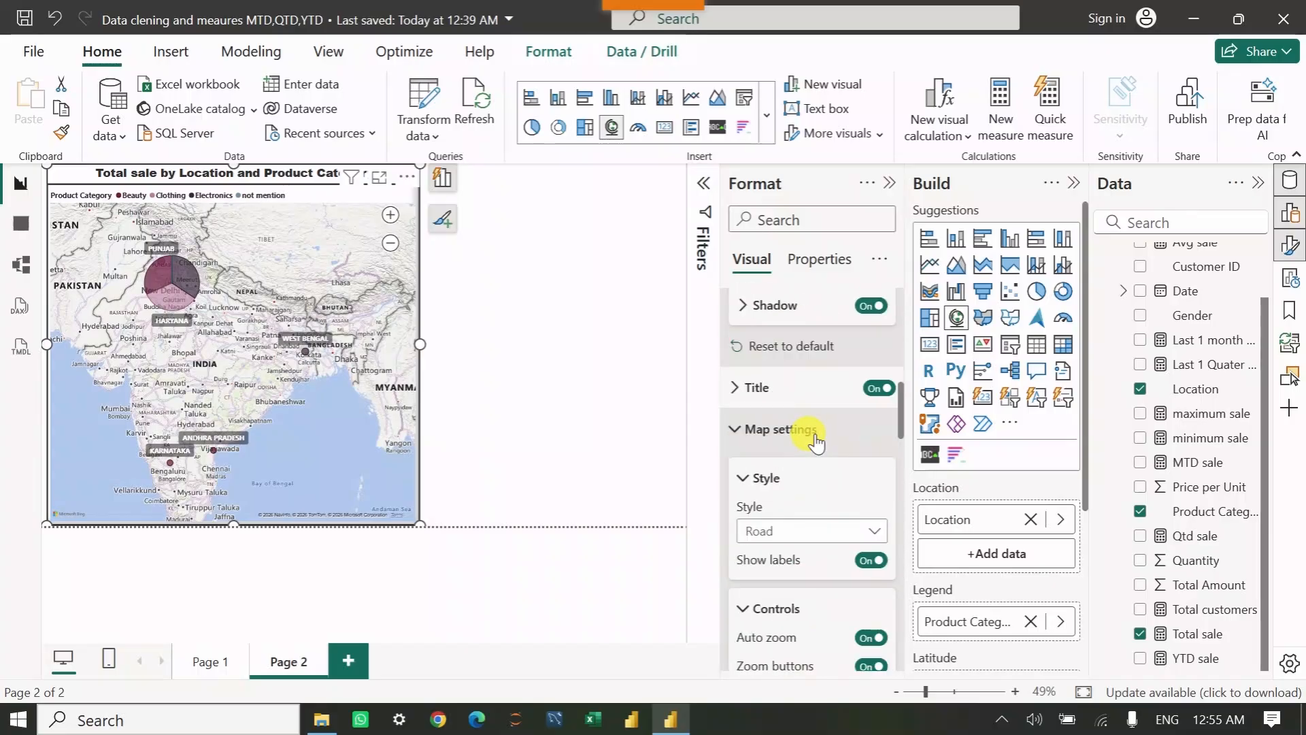
scroll(815, 434, down, 10)
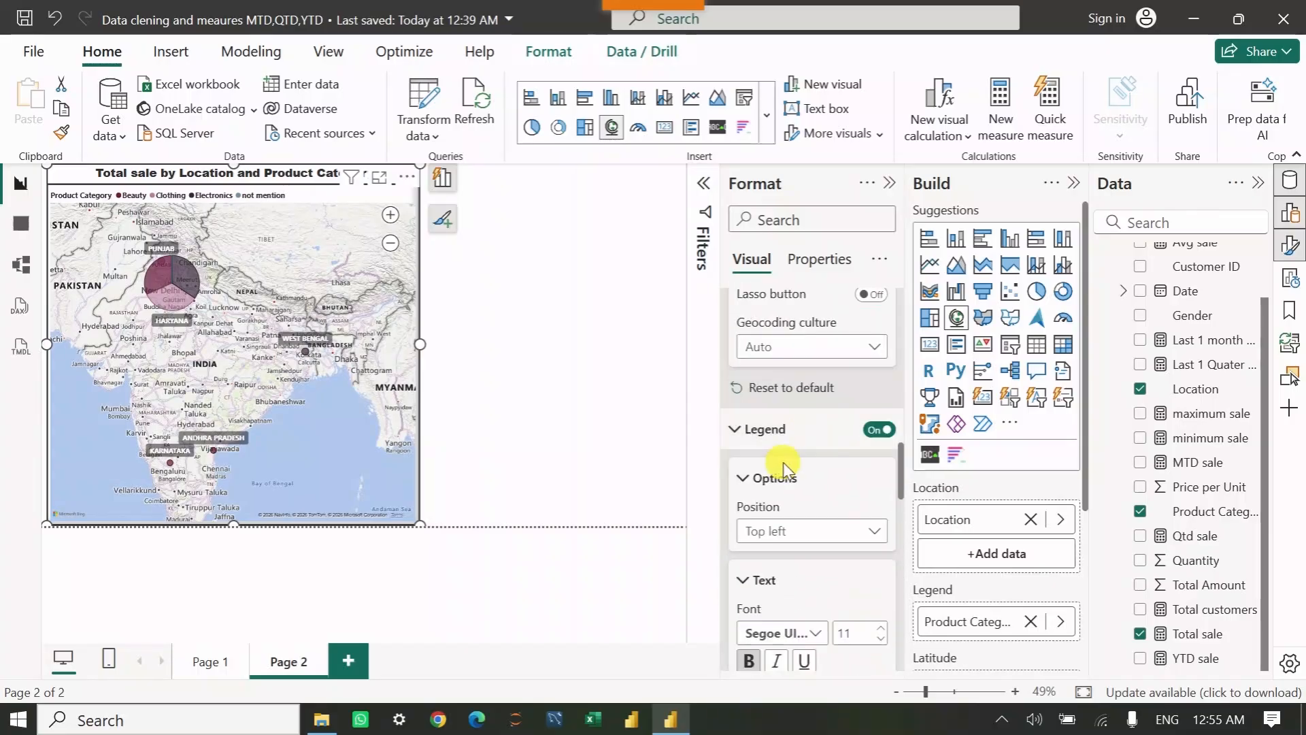
scroll(779, 485, up, 5)
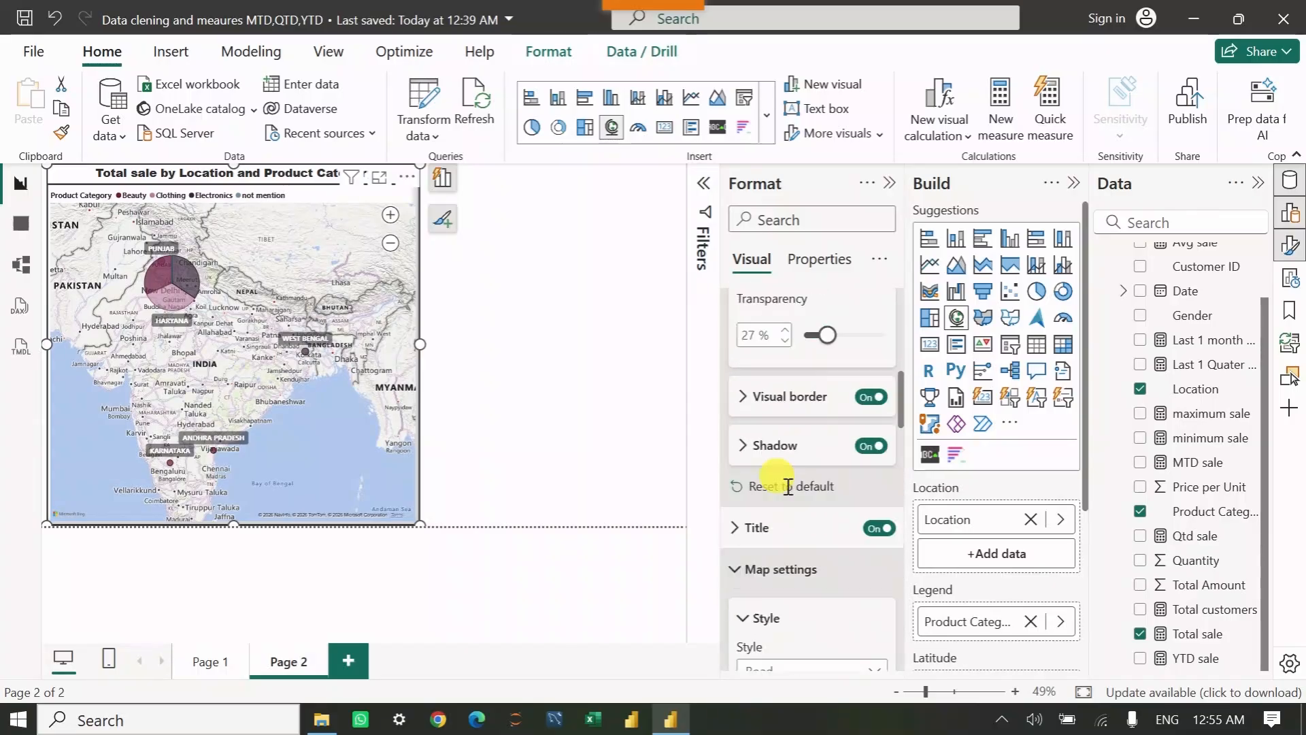
scroll(782, 497, up, 4)
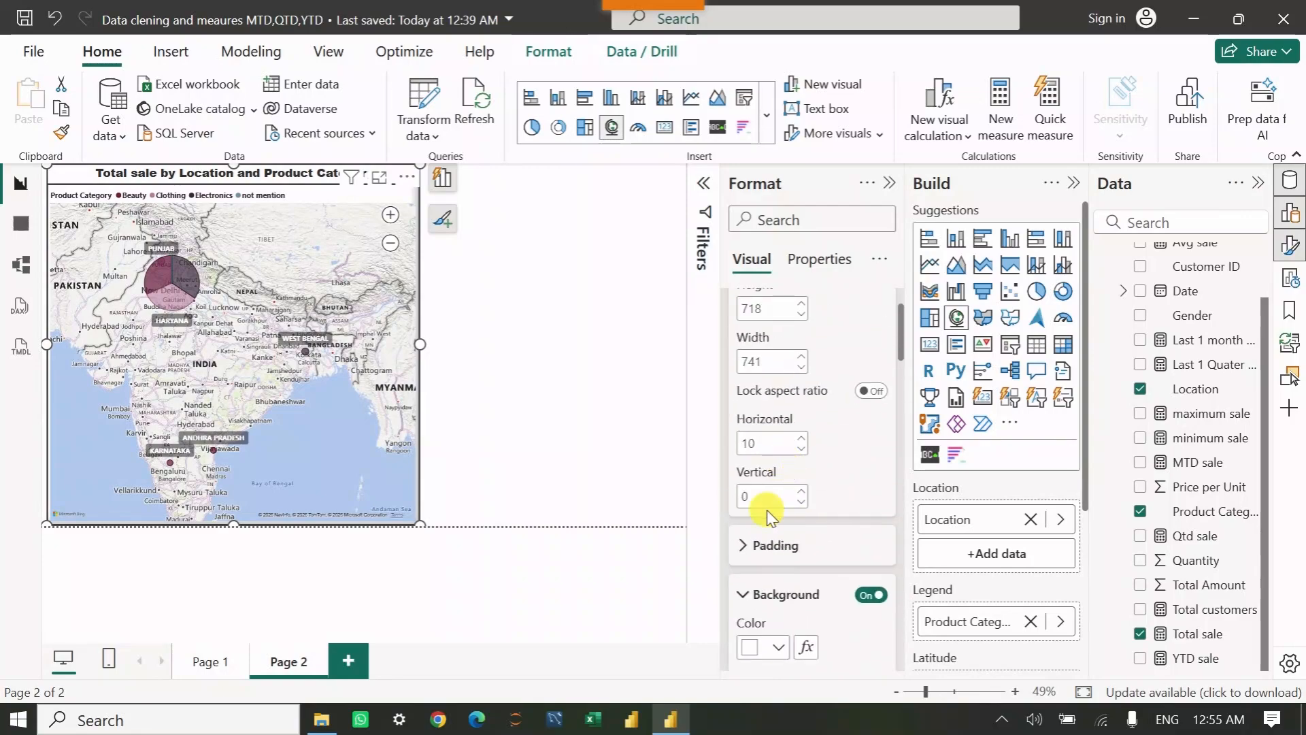
scroll(777, 562, down, 3)
scroll(775, 531, up, 4)
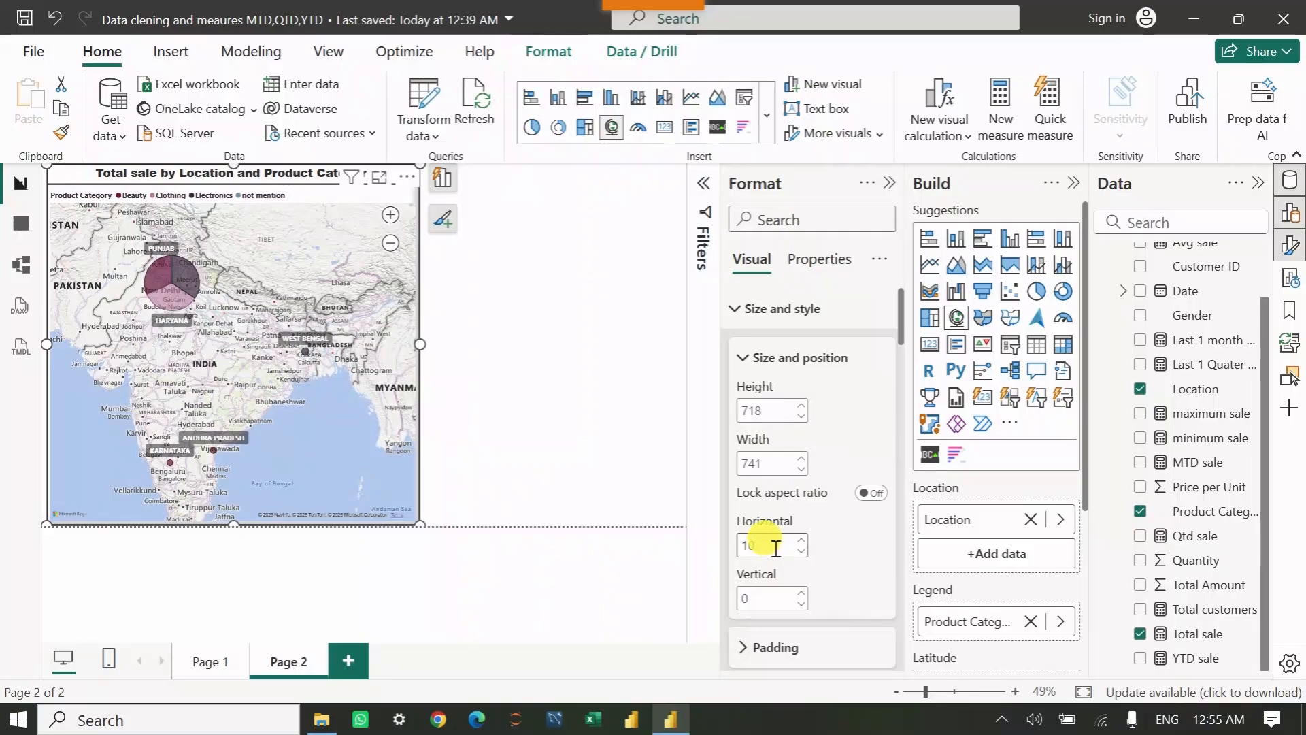
scroll(781, 422, down, 8)
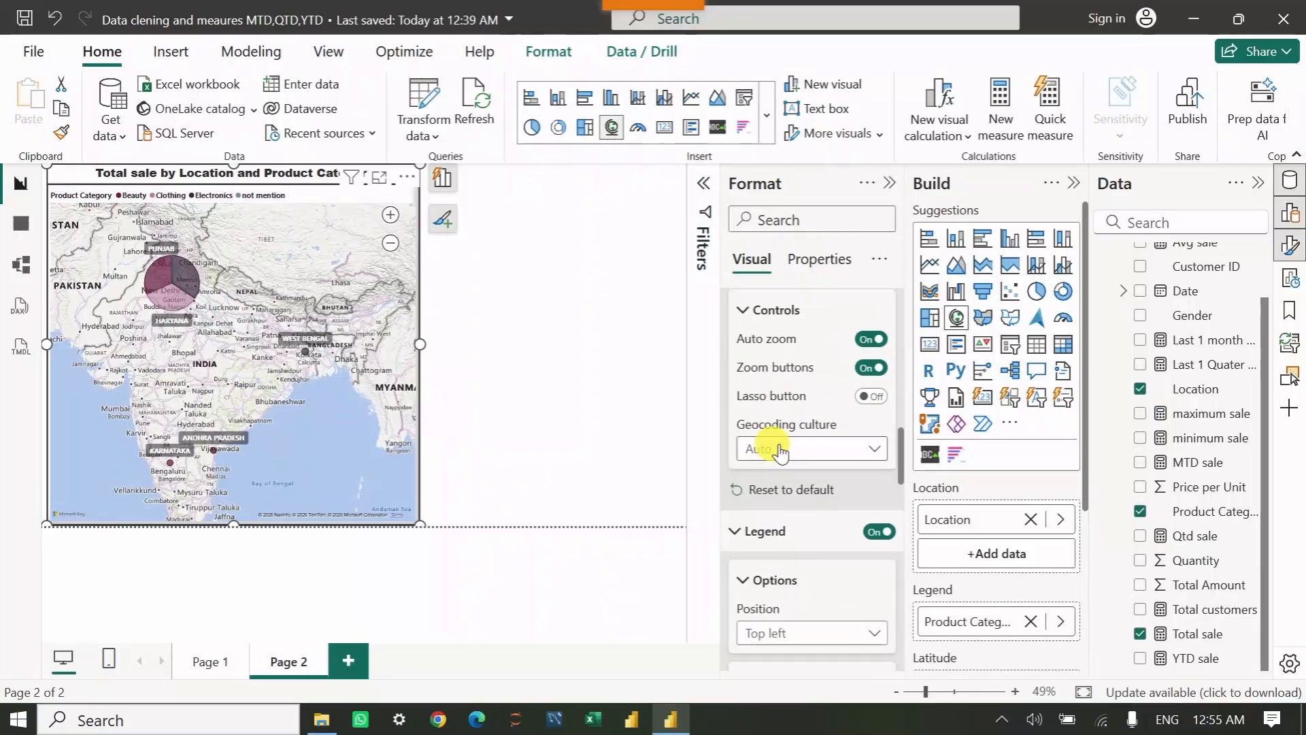
scroll(780, 451, down, 10)
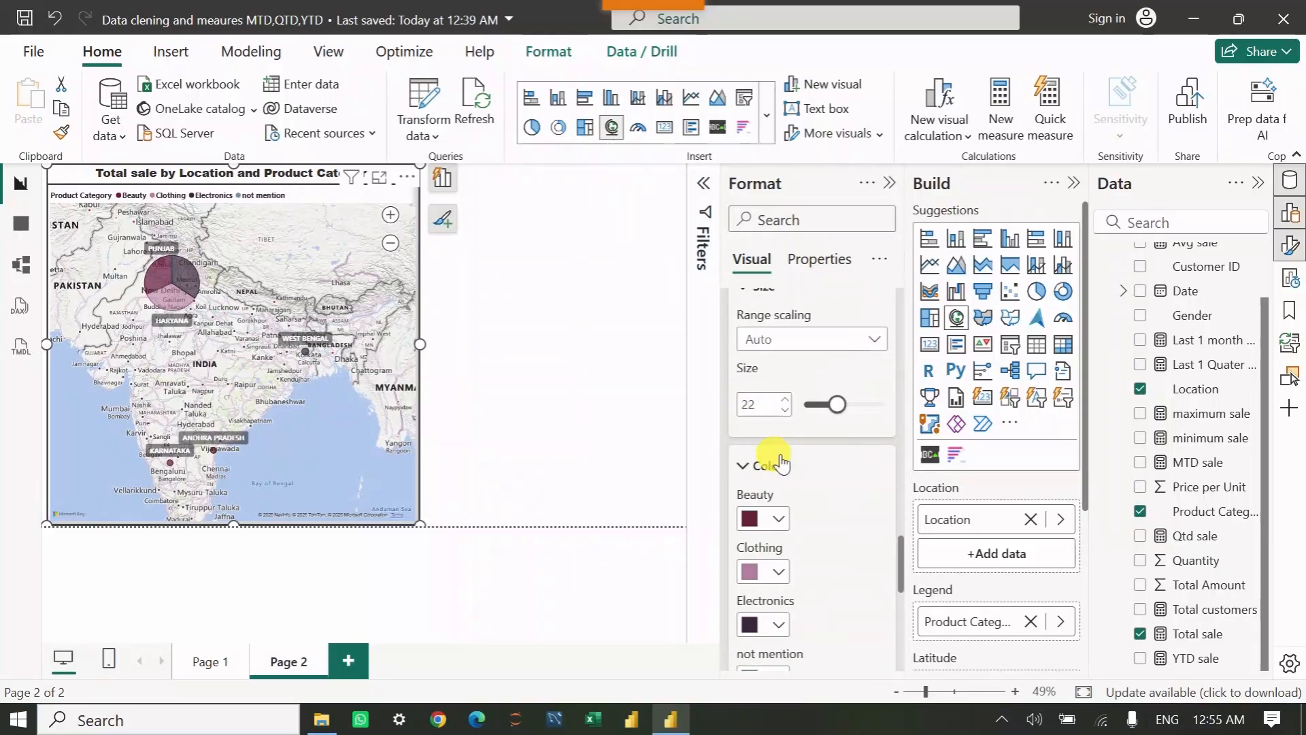
scroll(780, 458, down, 2)
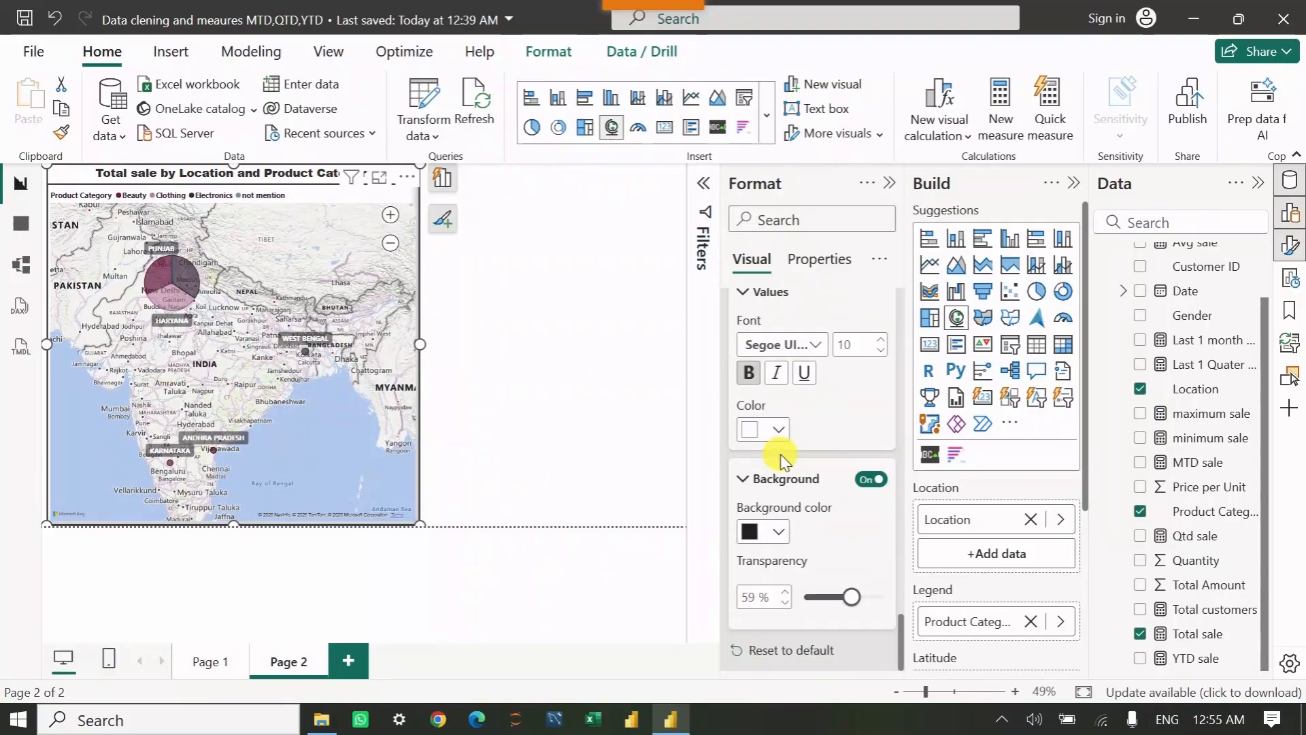
scroll(780, 457, up, 10)
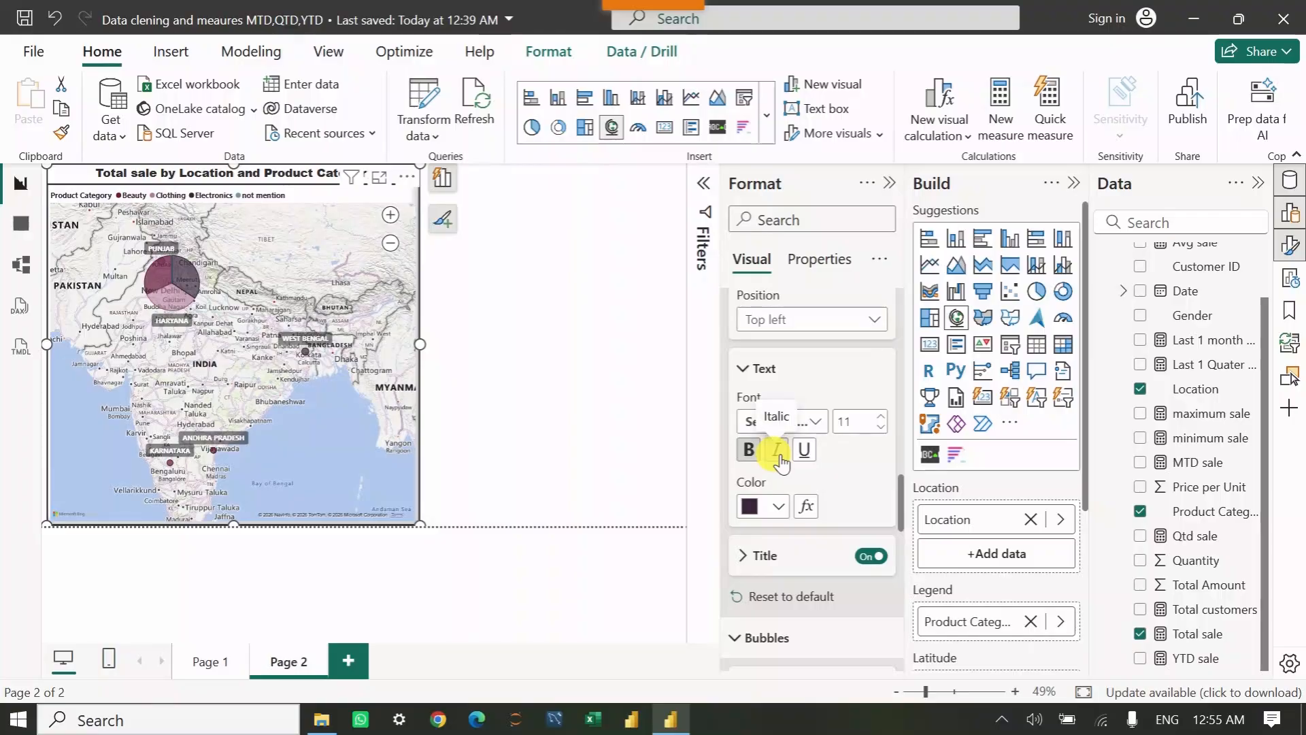
scroll(780, 463, up, 3)
scroll(781, 463, up, 5)
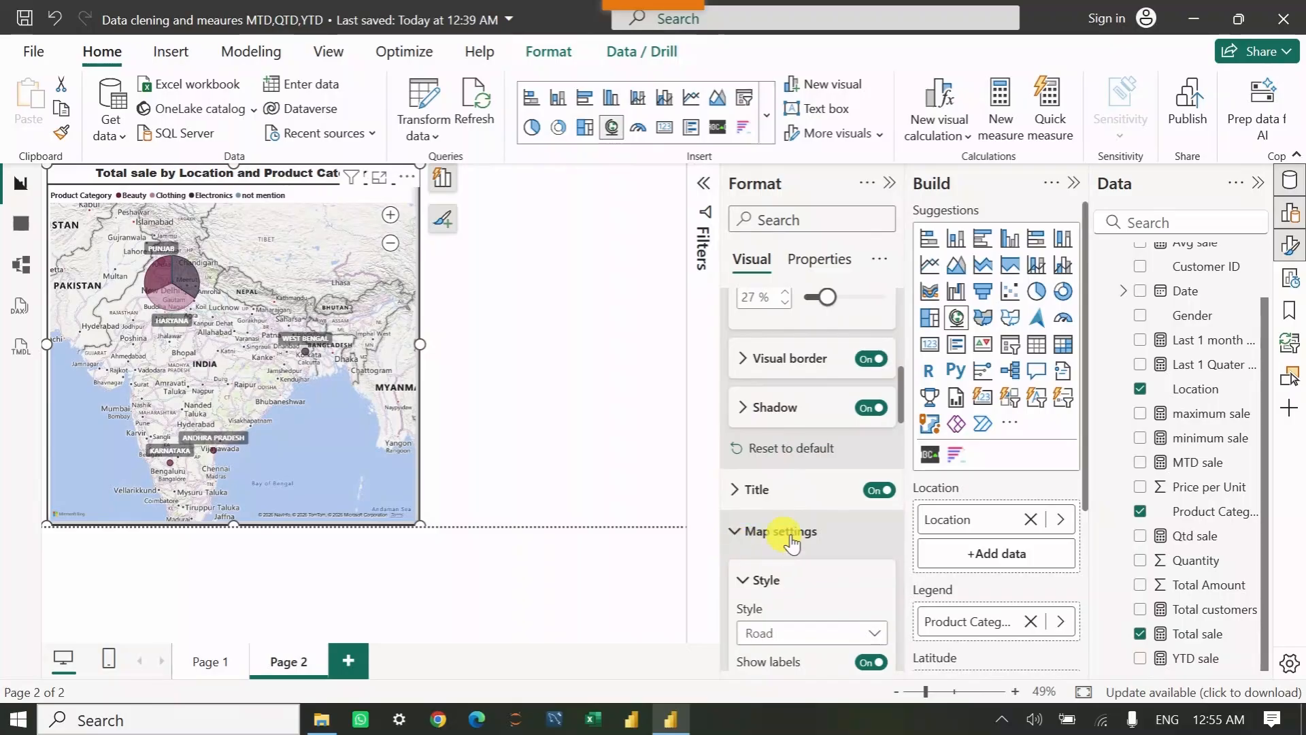
scroll(791, 543, down, 15)
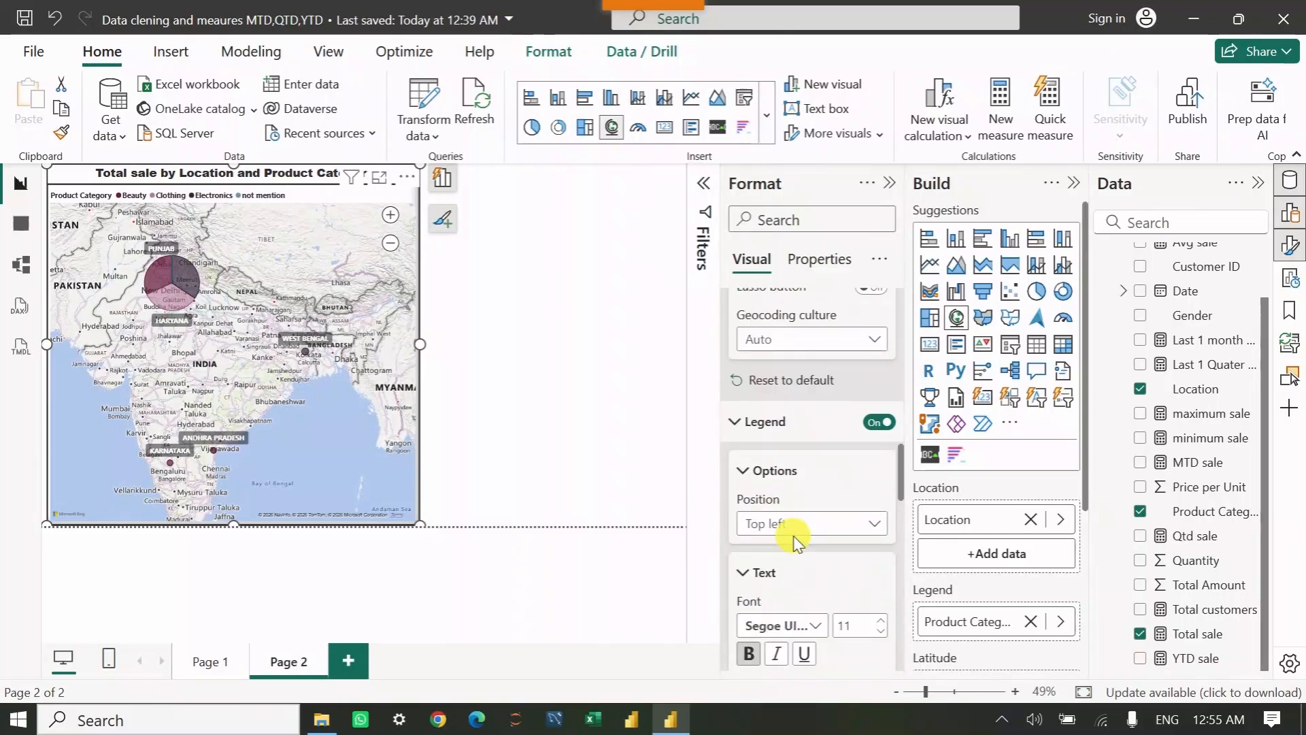
scroll(795, 543, down, 5)
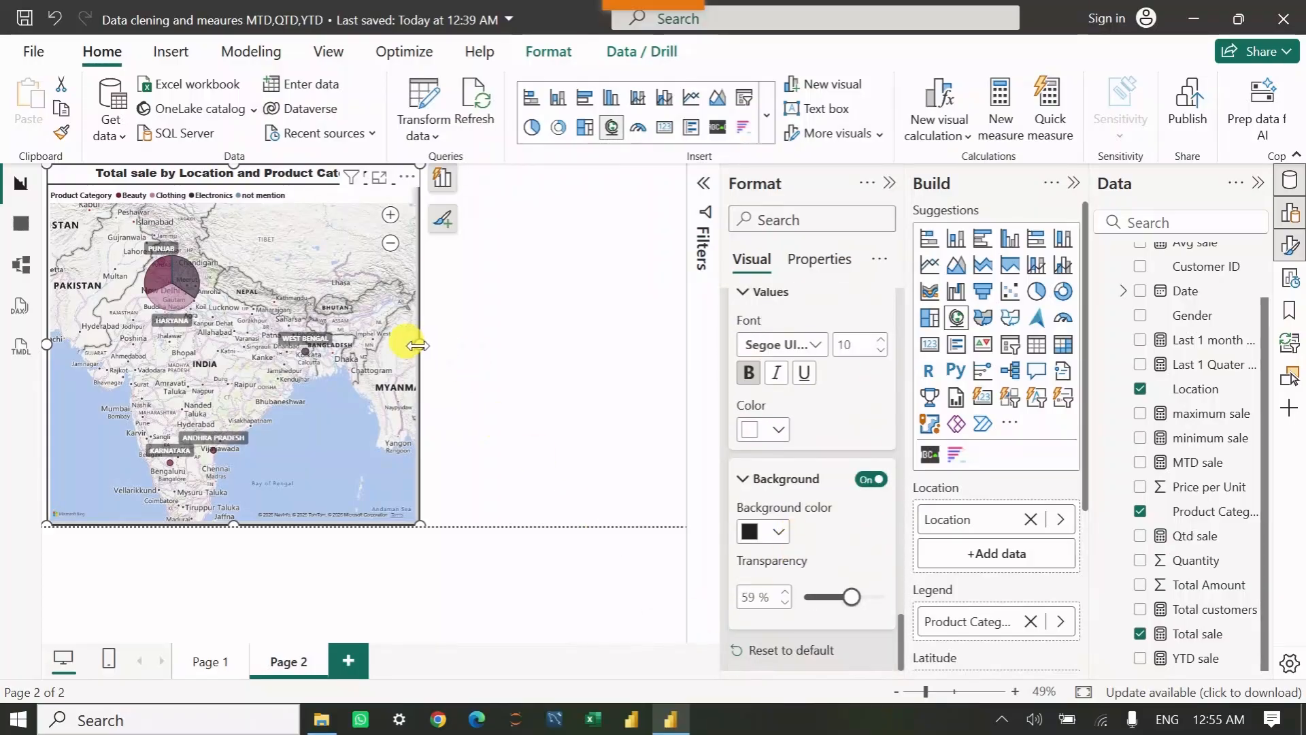
Narrow the map to about half the page width and try the filled map type on it before restoring the bubble map.
drag(417, 345, 375, 343)
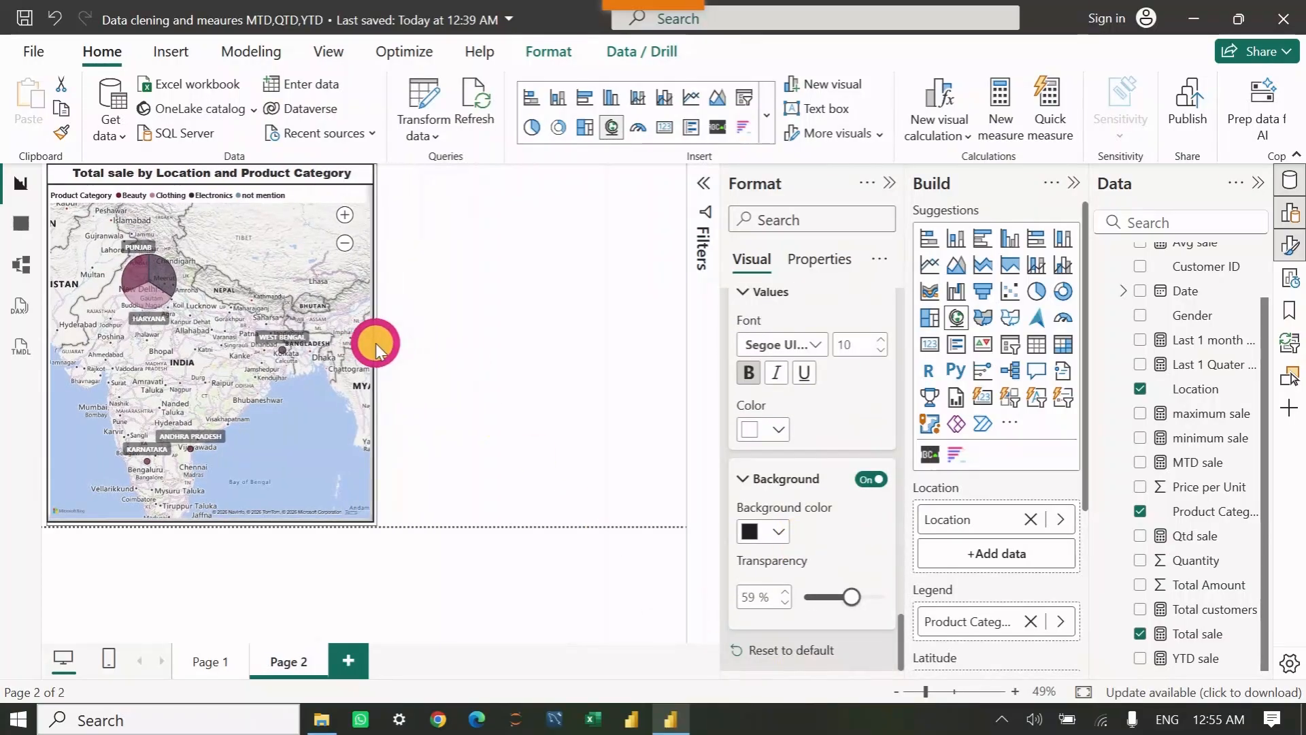
click(983, 319)
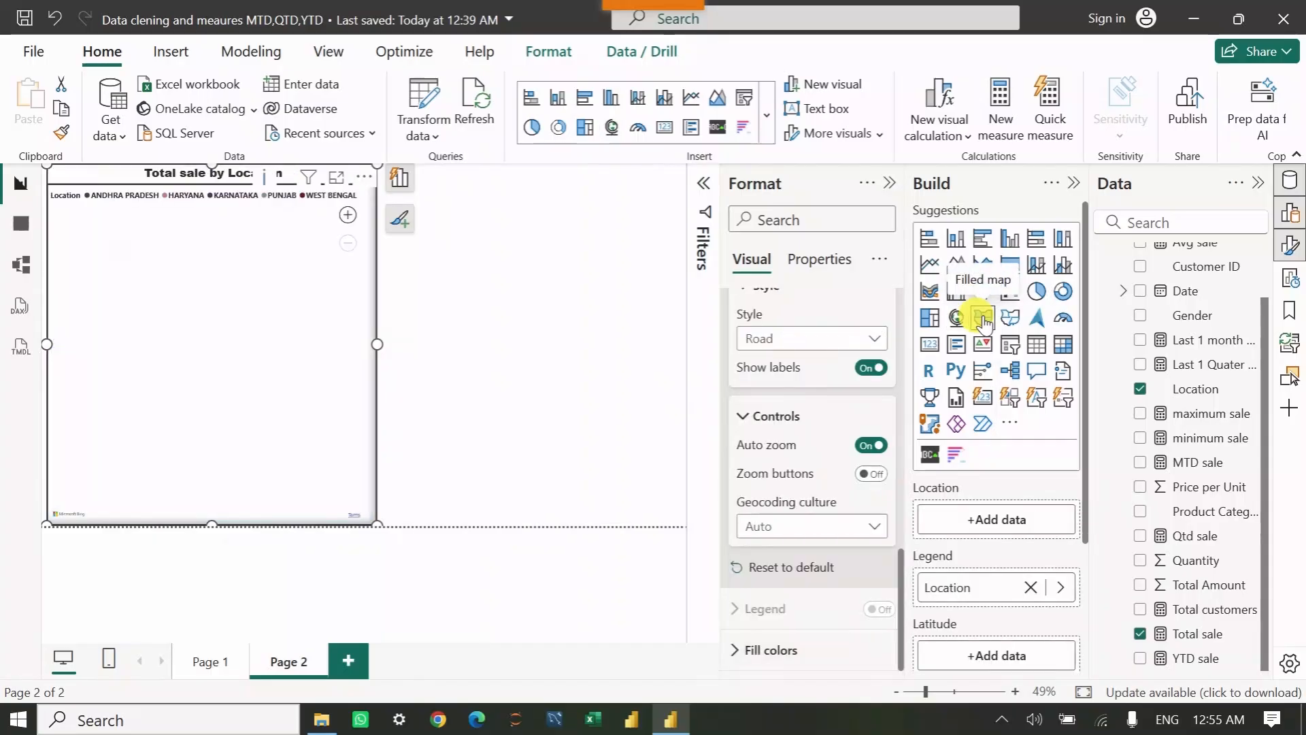
click(956, 319)
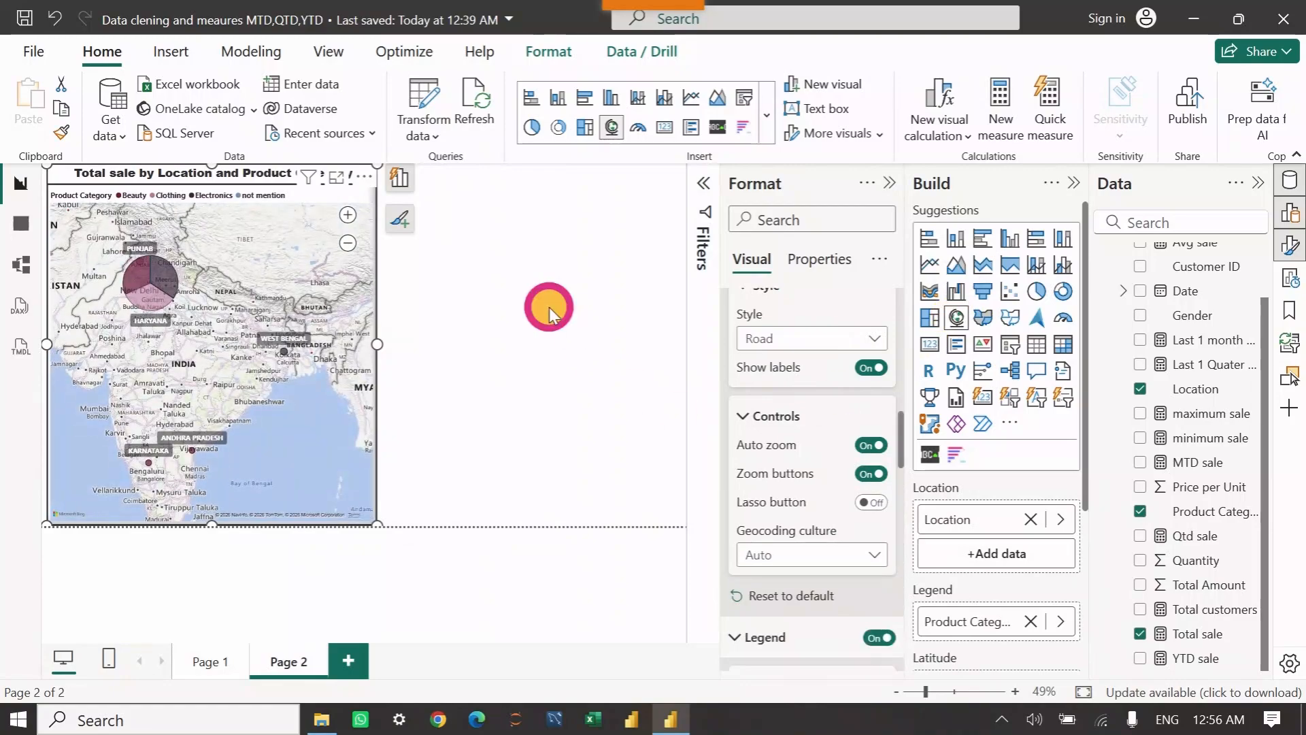
Add a separate filled map beside the existing map, about 603 wide and 718 high, with Location as its location field.
click(548, 312)
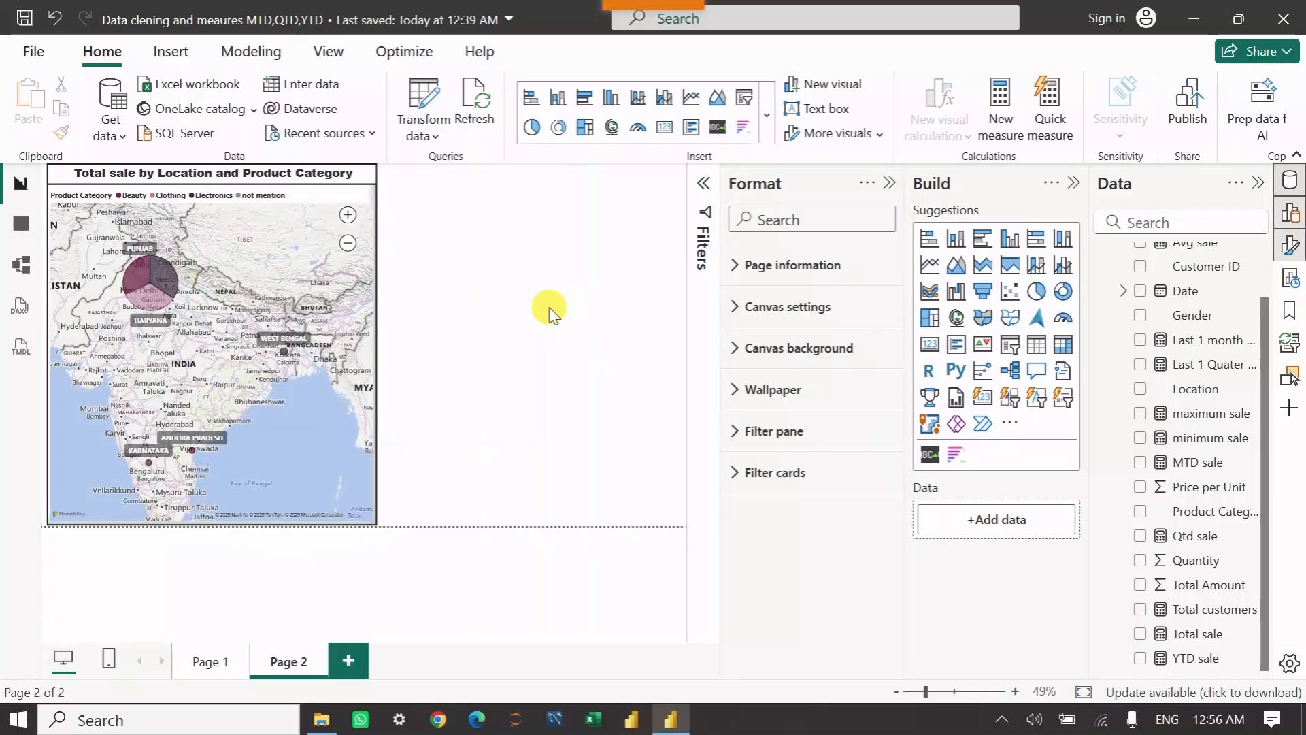
click(983, 317)
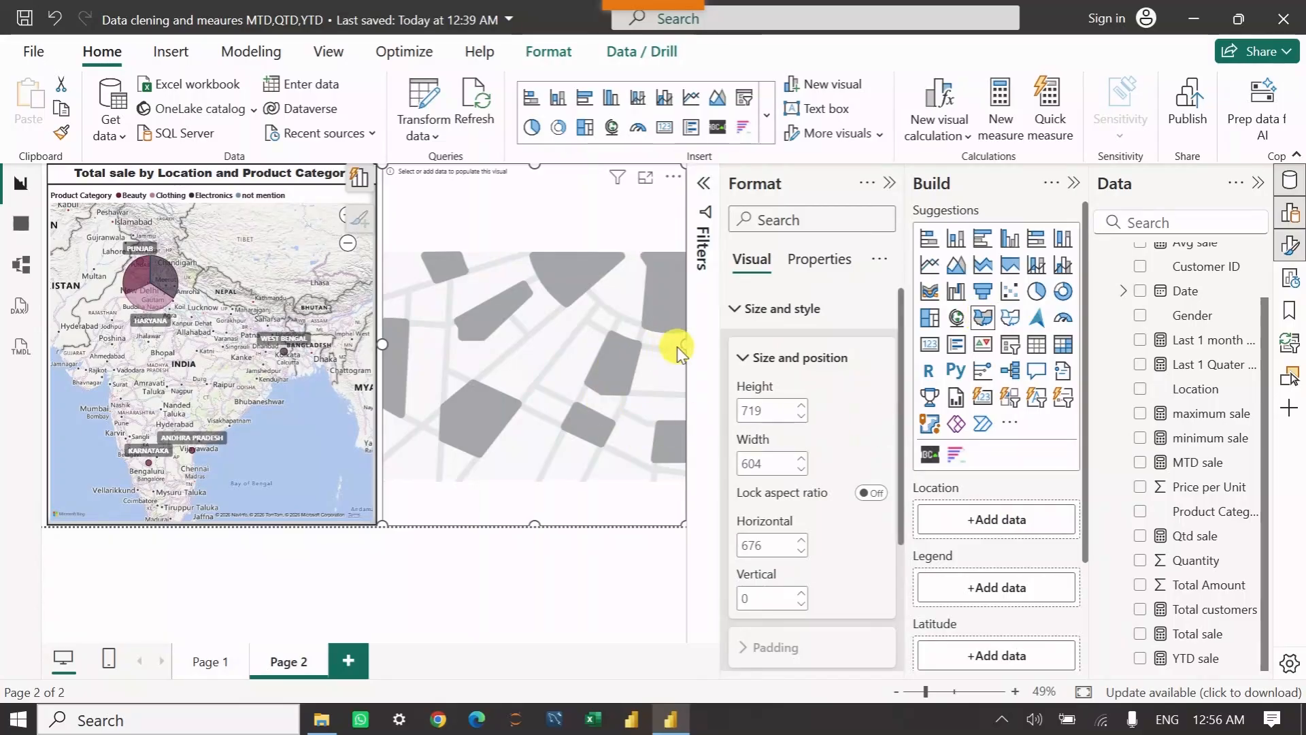
mouse_move(686, 344)
mouse_down()
mouse_move(656, 343)
mouse_move(681, 354)
mouse_up()
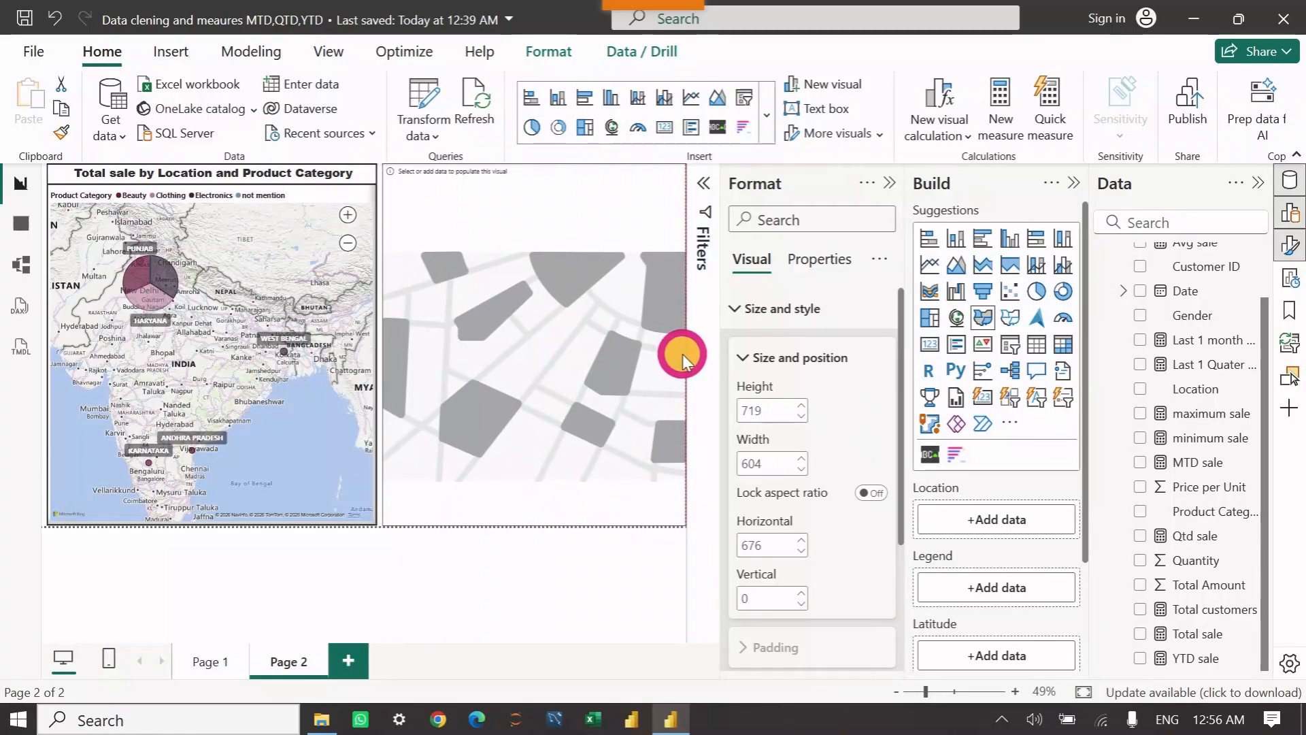
drag(683, 354, 682, 353)
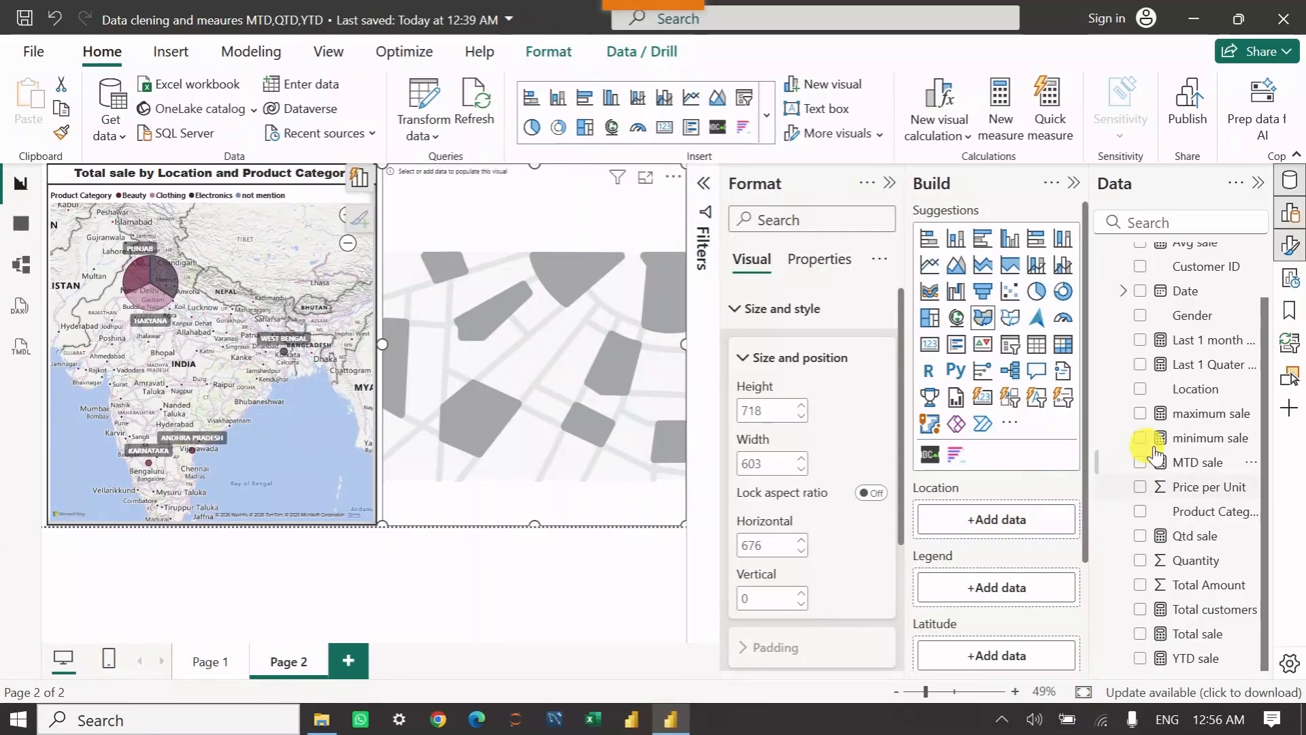
drag(1188, 387, 1000, 524)
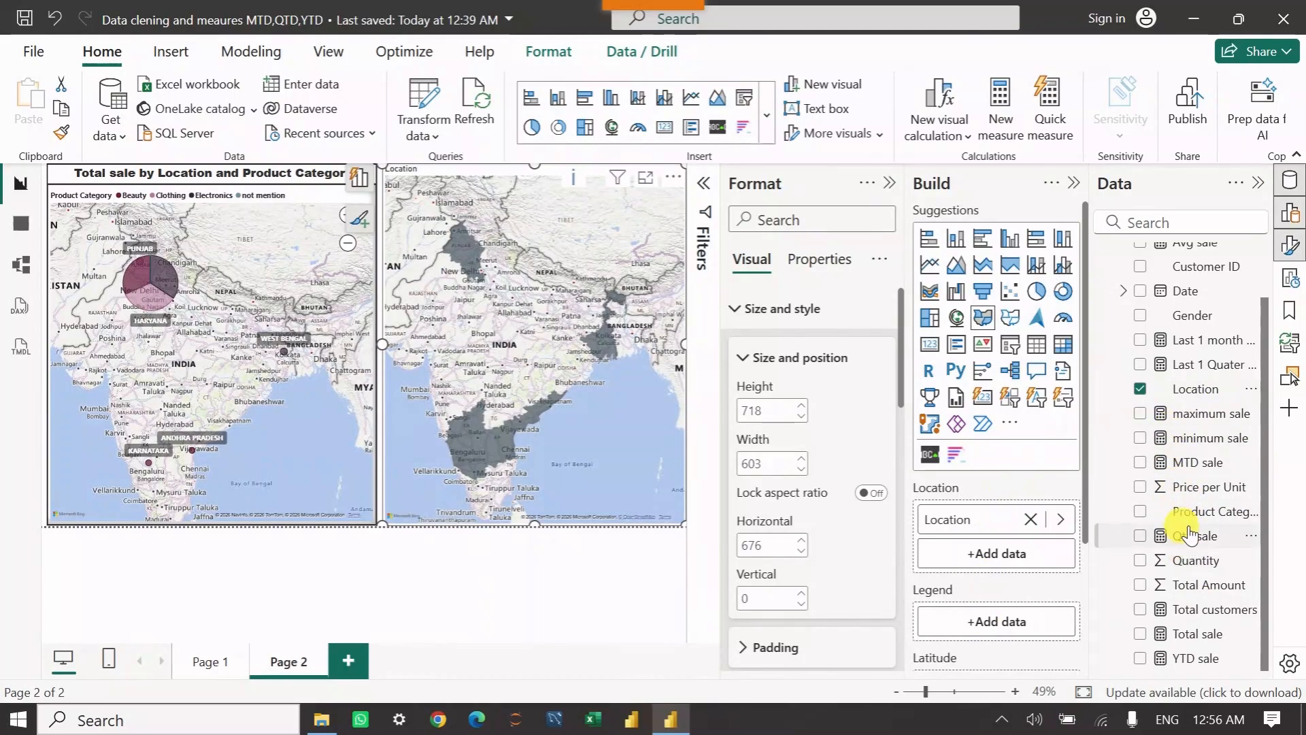
Add Product Category as the filled map's legend and Total sale as its tooltip, then close the visual suggestions.
drag(1183, 511, 992, 629)
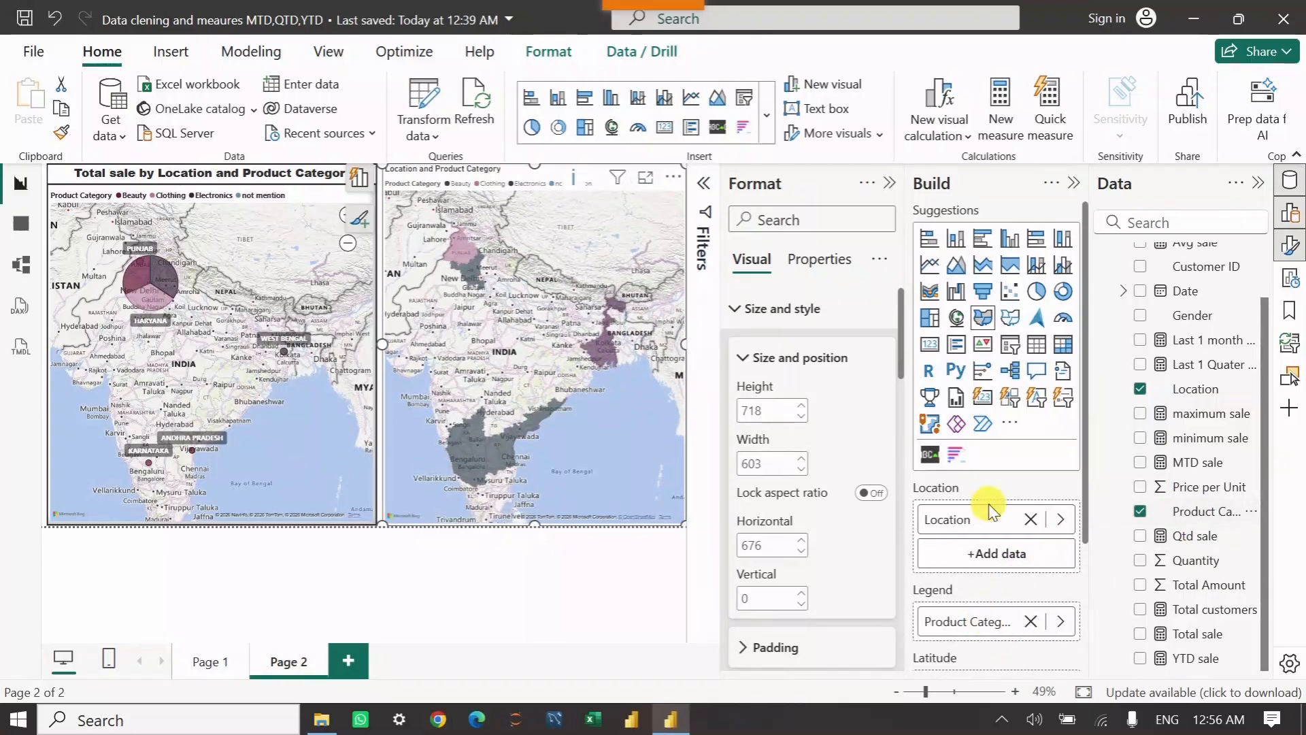
scroll(990, 512, down, 3)
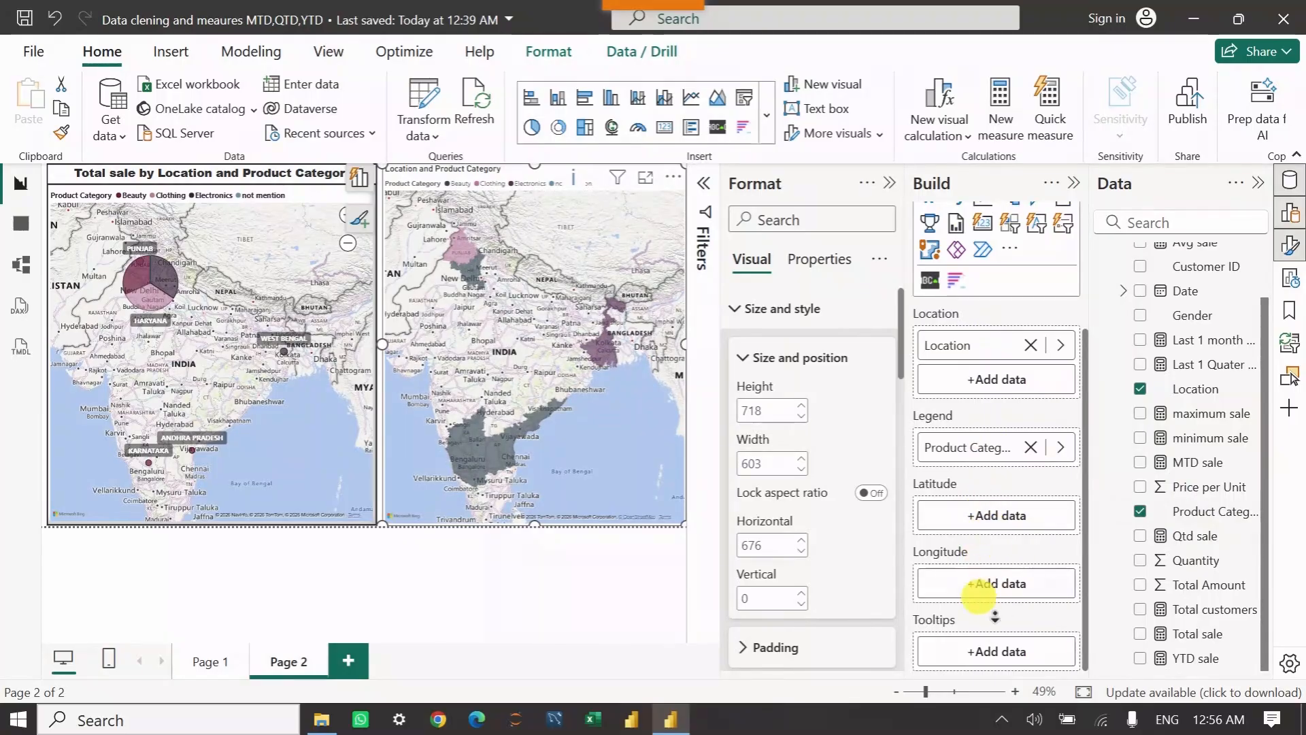
click(1140, 633)
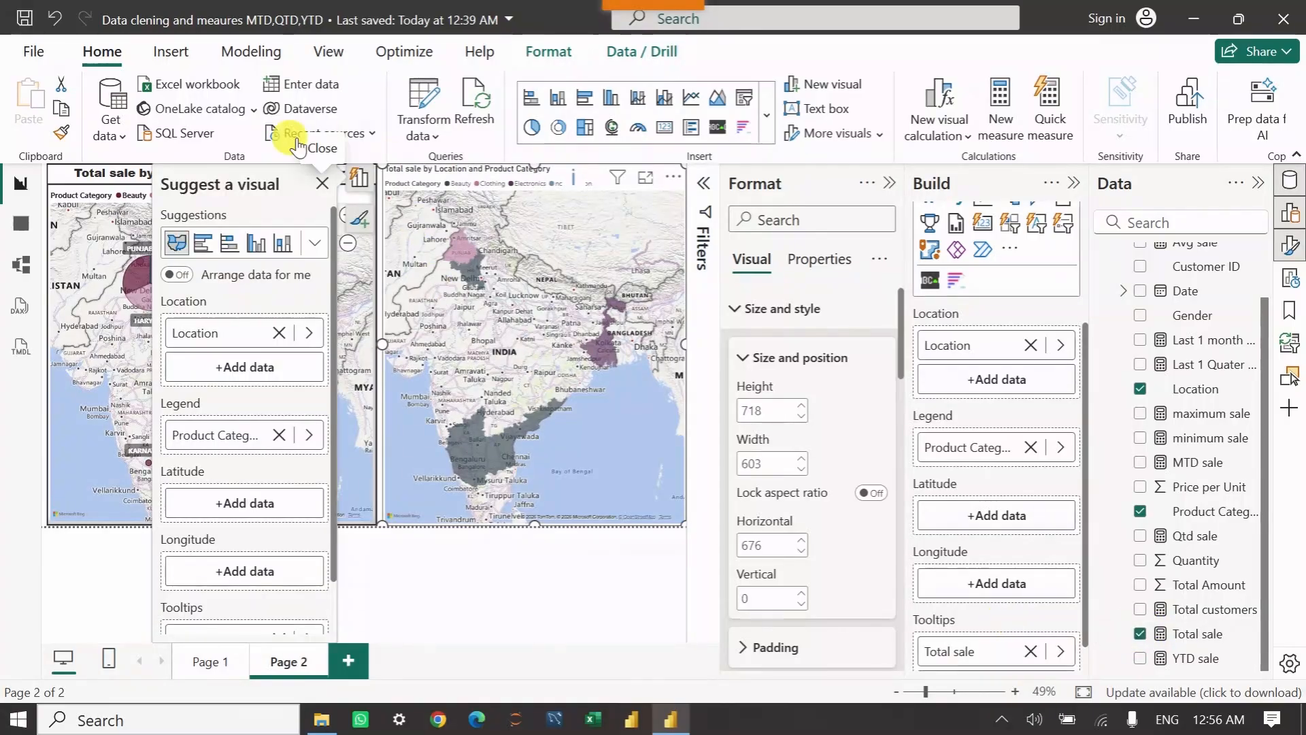
click(323, 184)
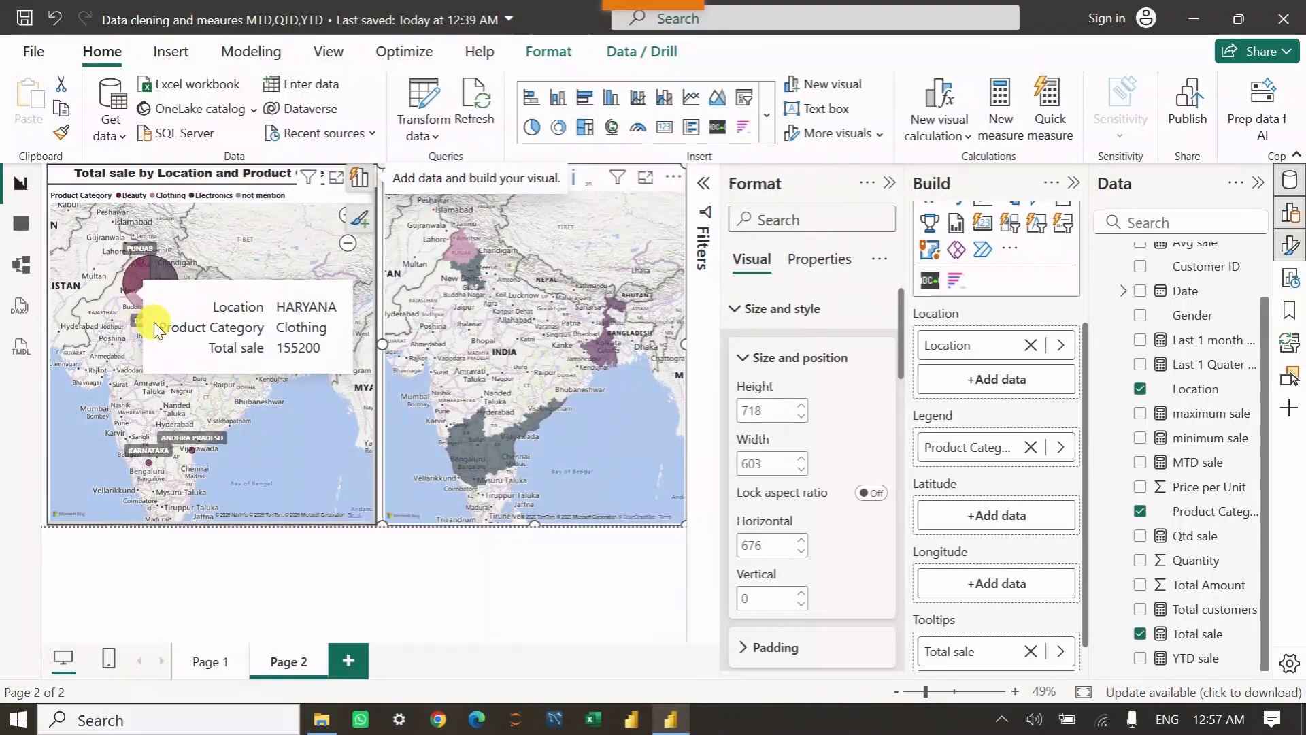
Copy the bubble map's formatting onto the filled map.
mouse_move(153, 283)
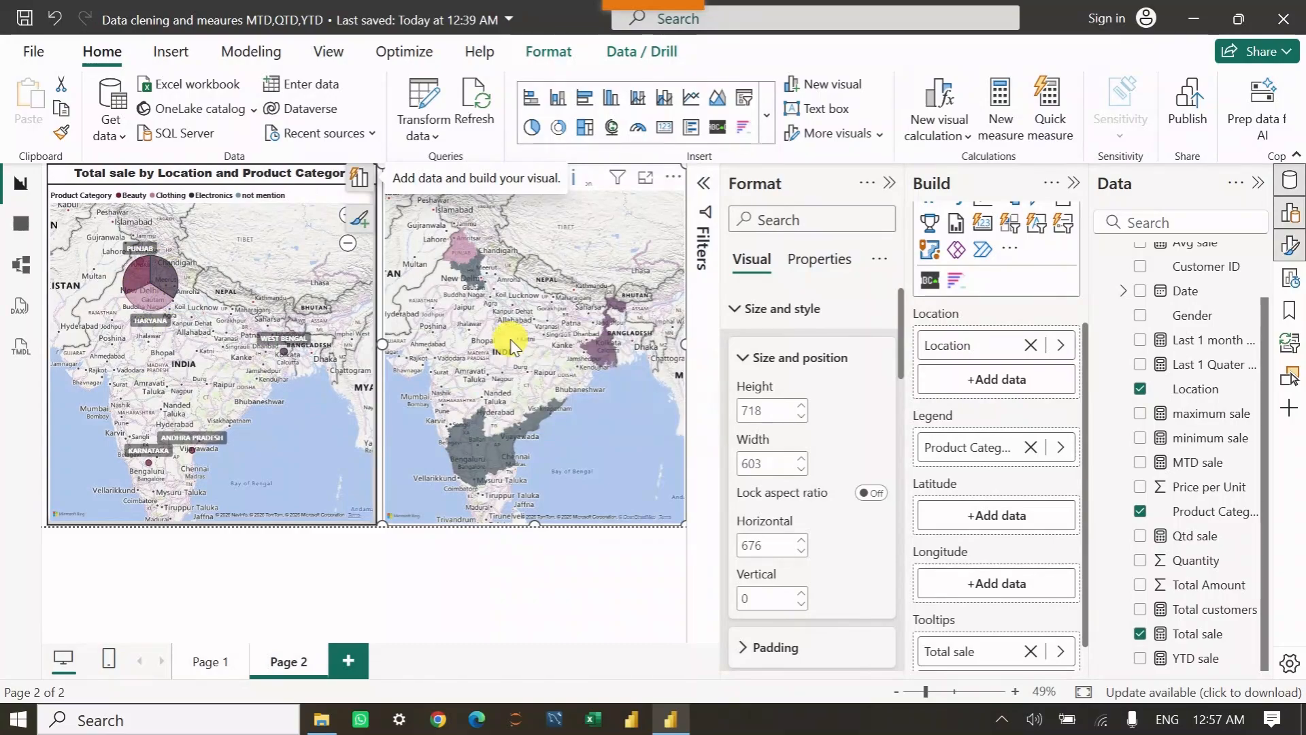
mouse_move(489, 442)
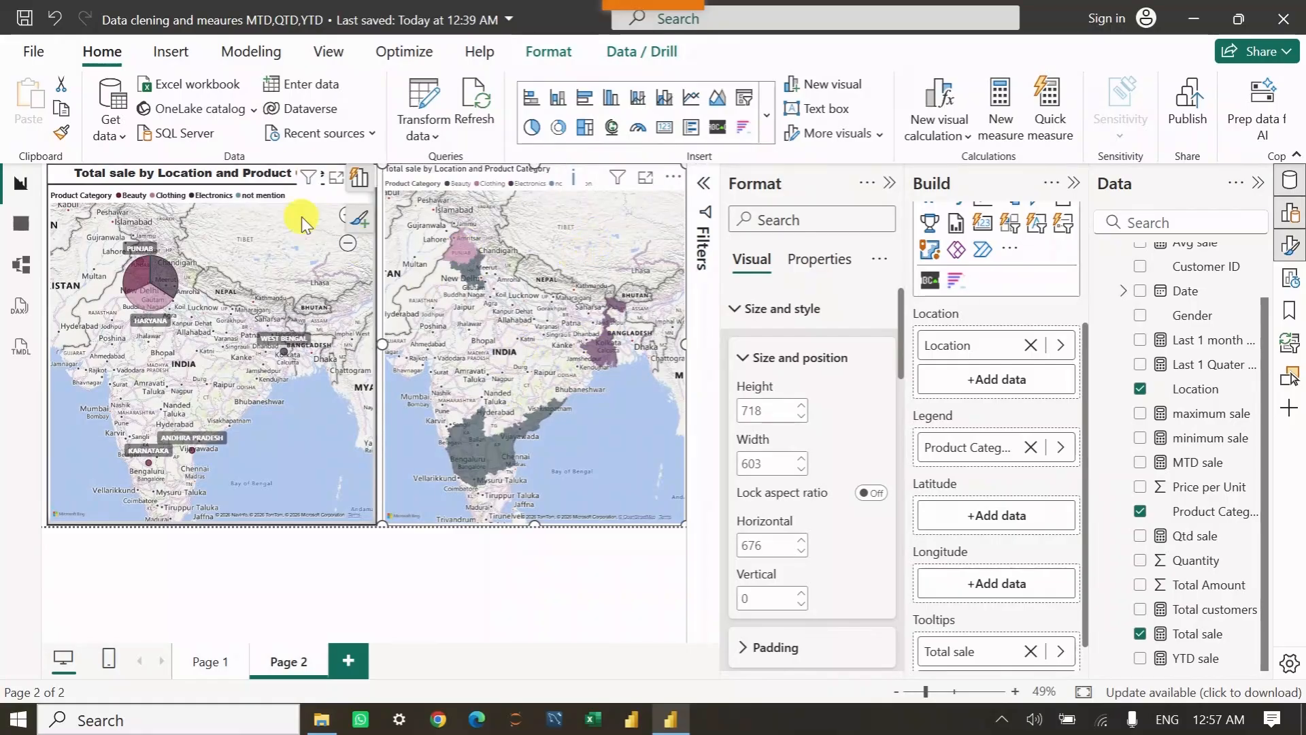
click(260, 233)
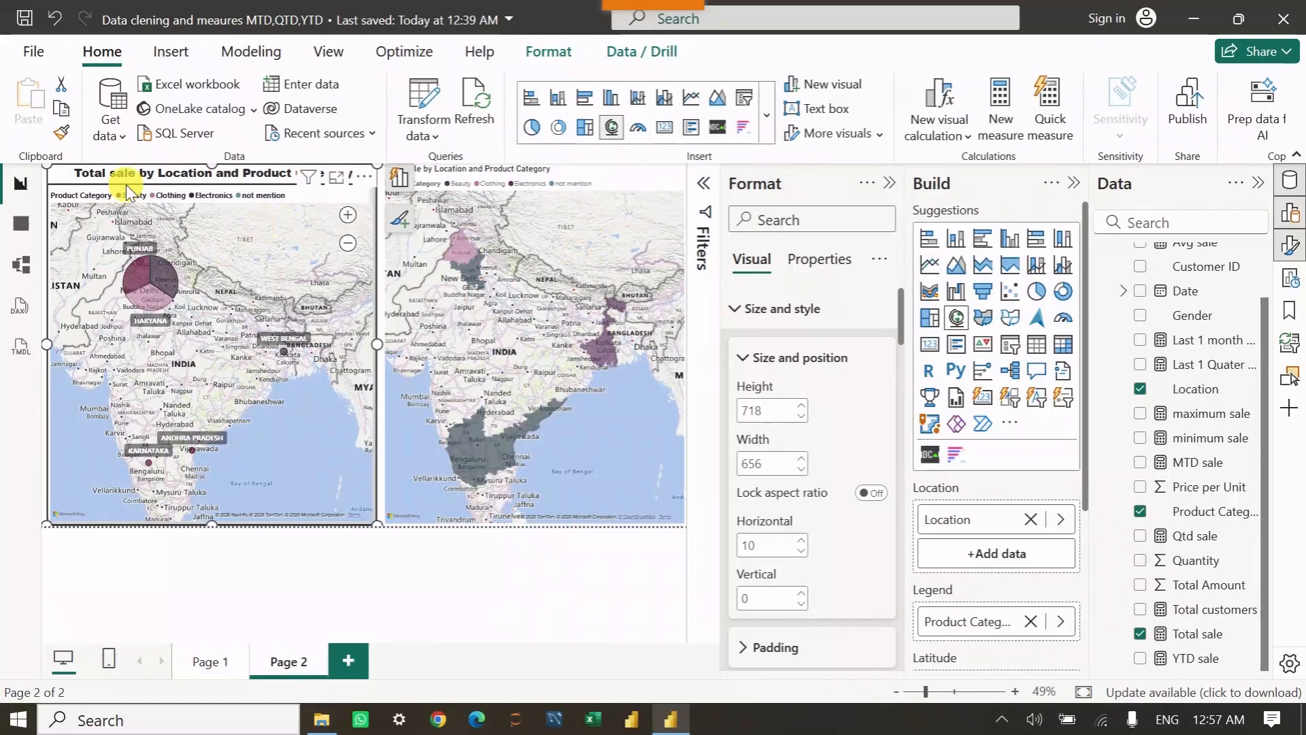
click(63, 136)
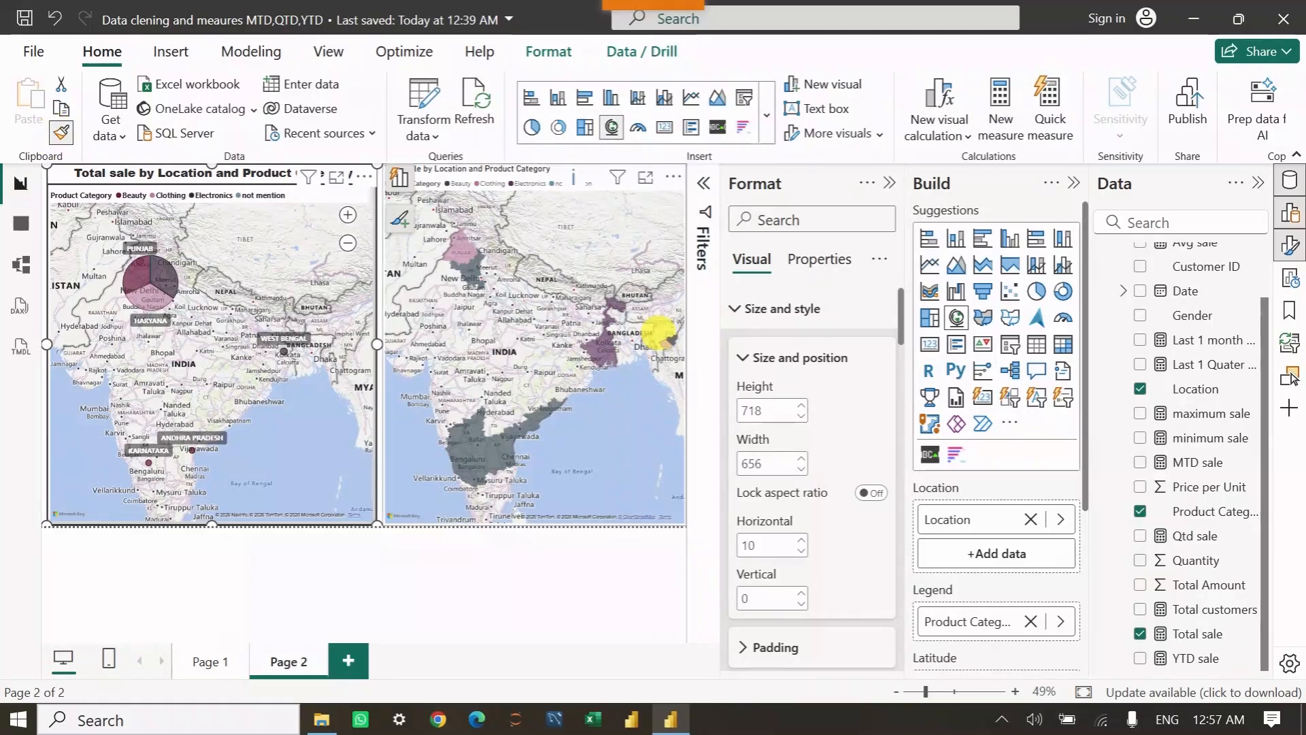
click(585, 283)
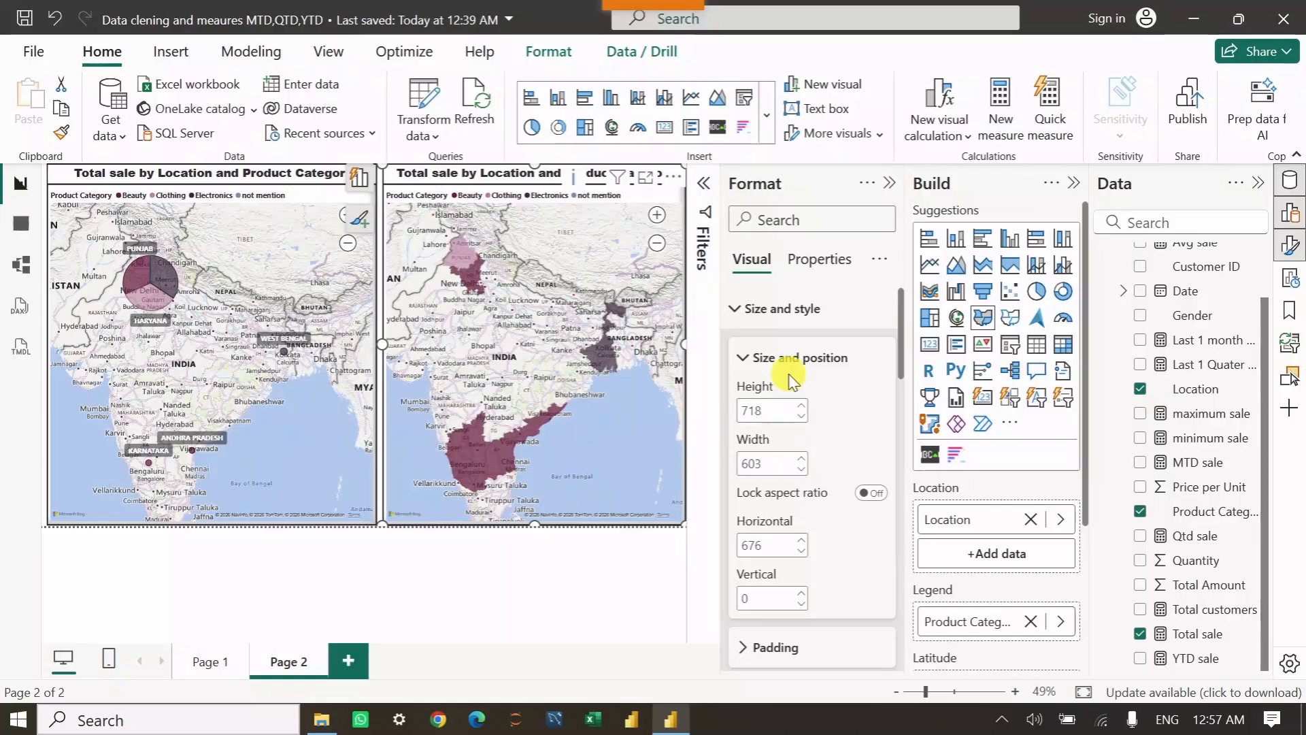
Review the filled map's background, border, map style, controls and legend settings.
scroll(792, 362, down, 10)
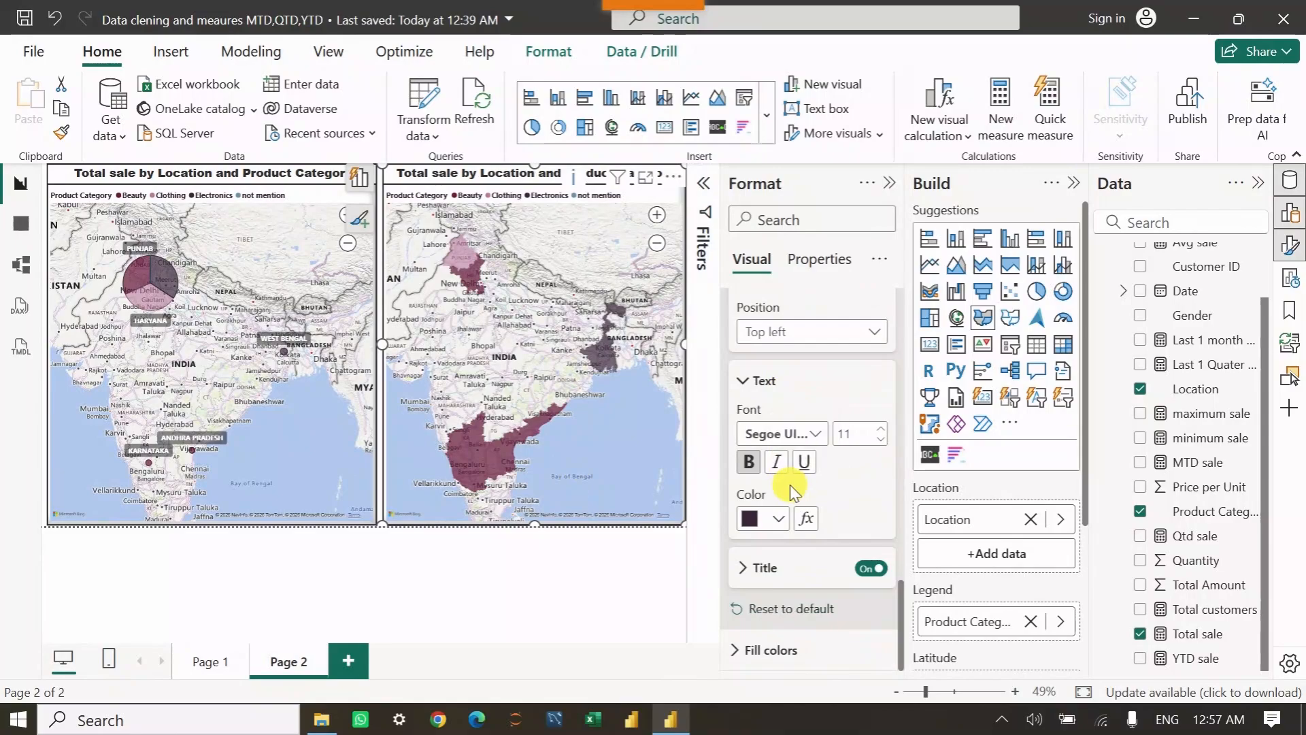
scroll(789, 476, up, 5)
scroll(791, 488, up, 4)
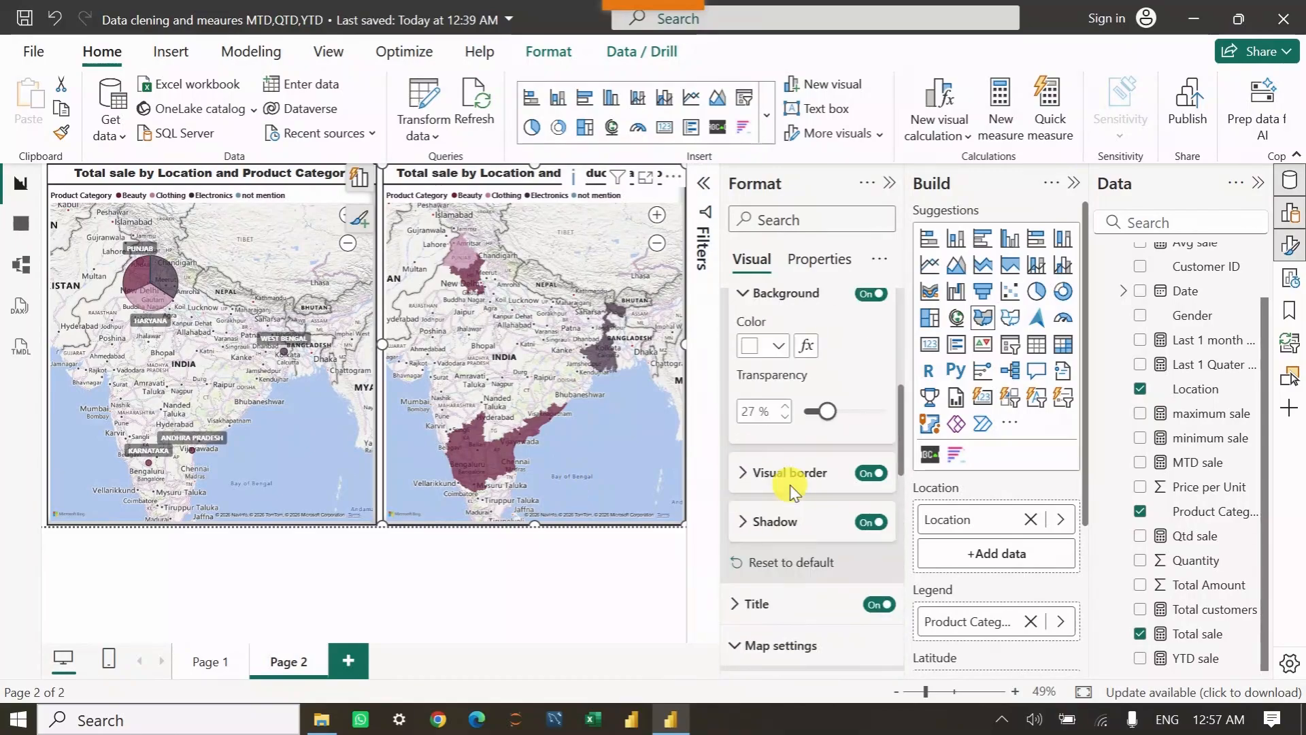
scroll(791, 487, down, 3)
scroll(792, 489, up, 6)
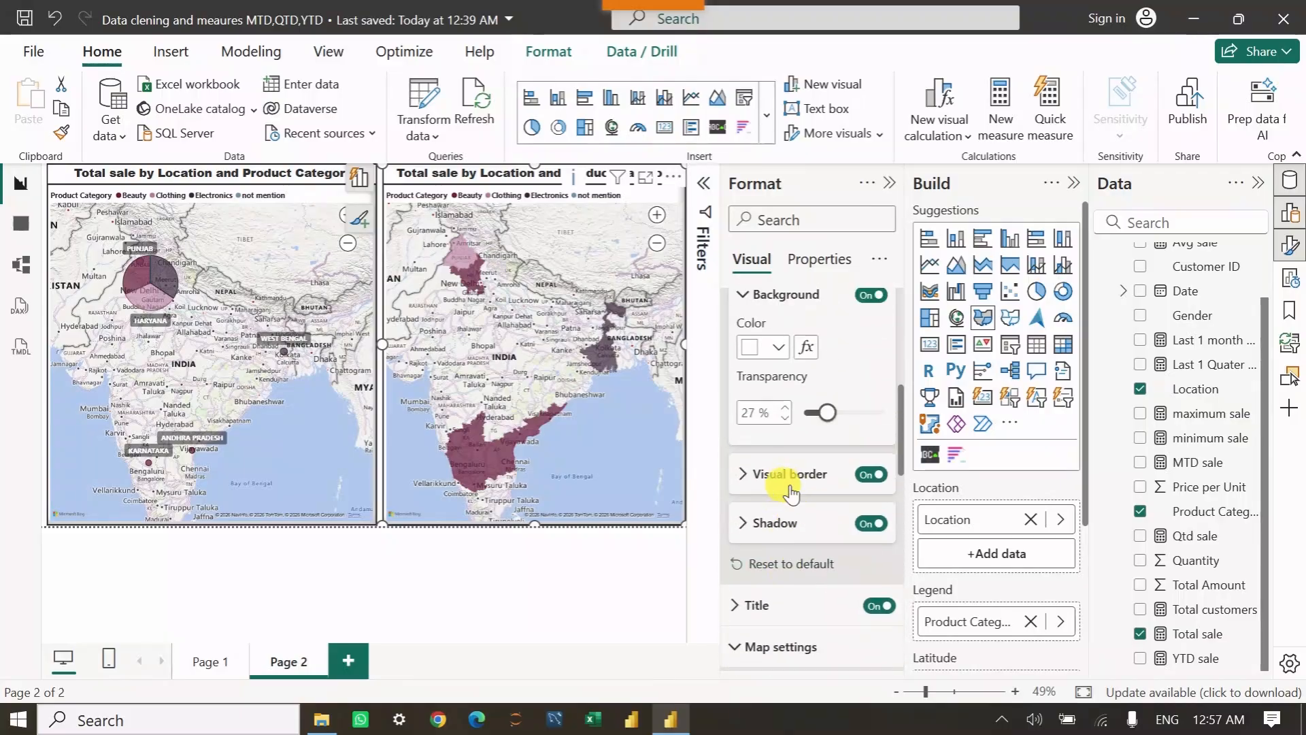
scroll(791, 490, down, 6)
scroll(792, 486, up, 1)
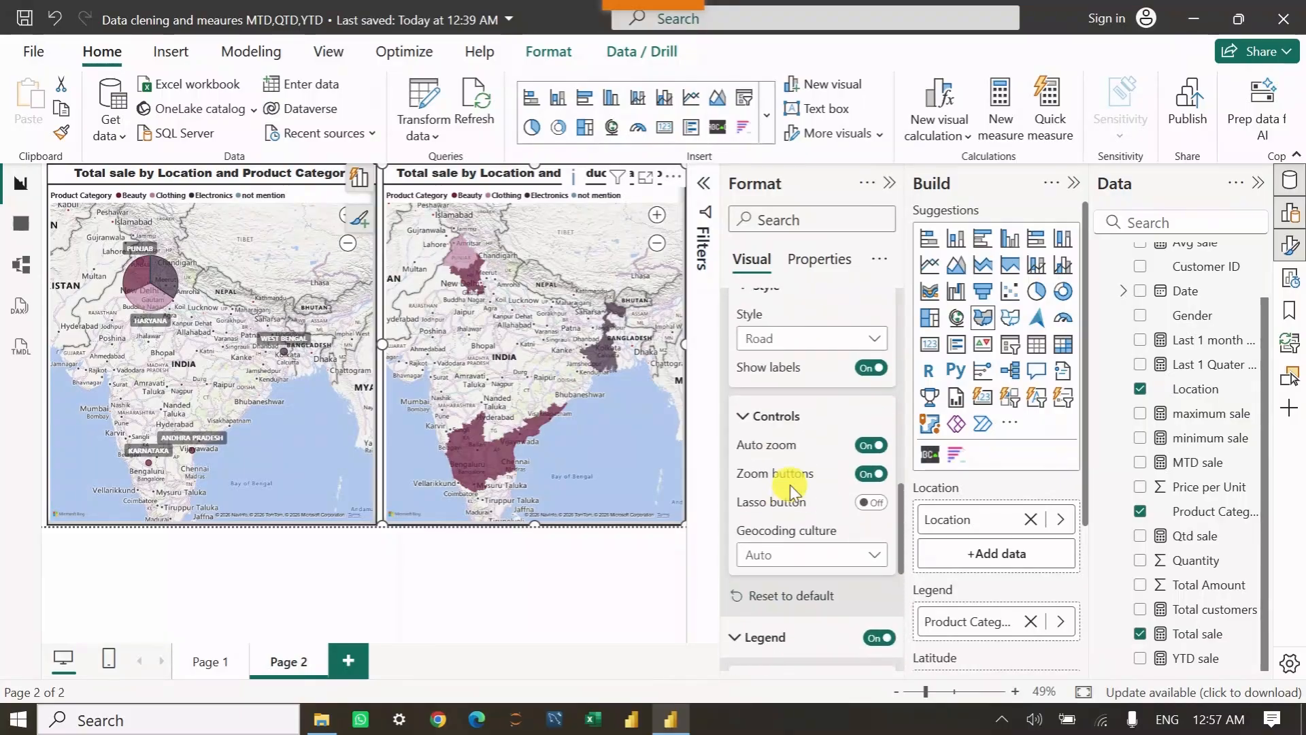
scroll(783, 476, up, 3)
scroll(766, 459, down, 2)
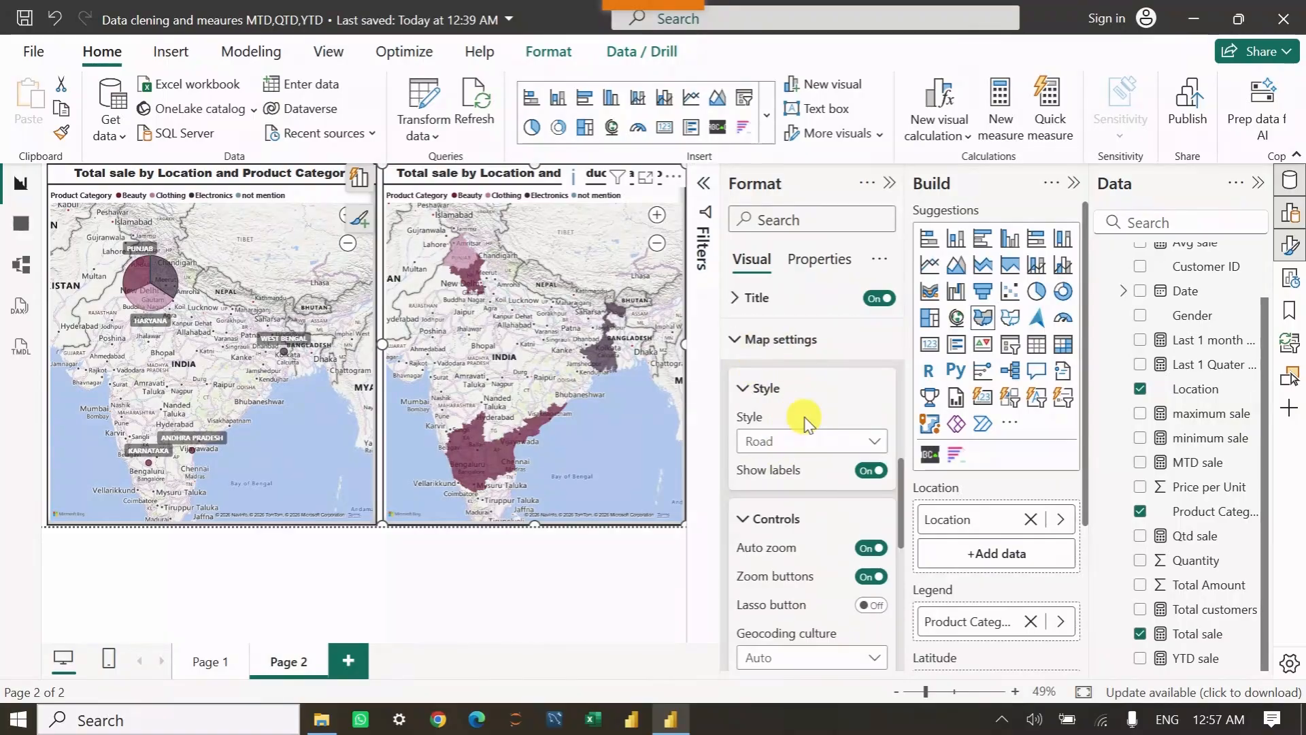
Try the Aerial, Dark, Light, Grayscale and Road styles on the filled map and settle on Aerial.
click(802, 449)
click(782, 466)
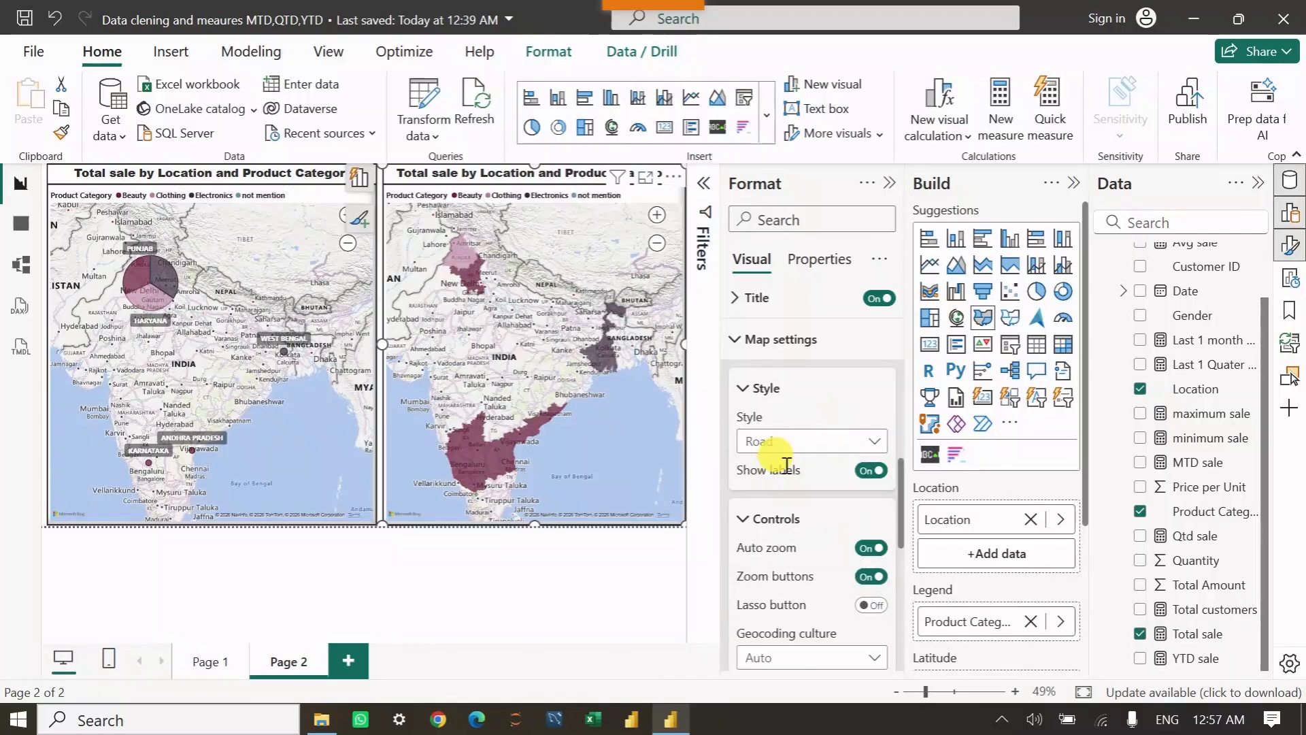
click(804, 449)
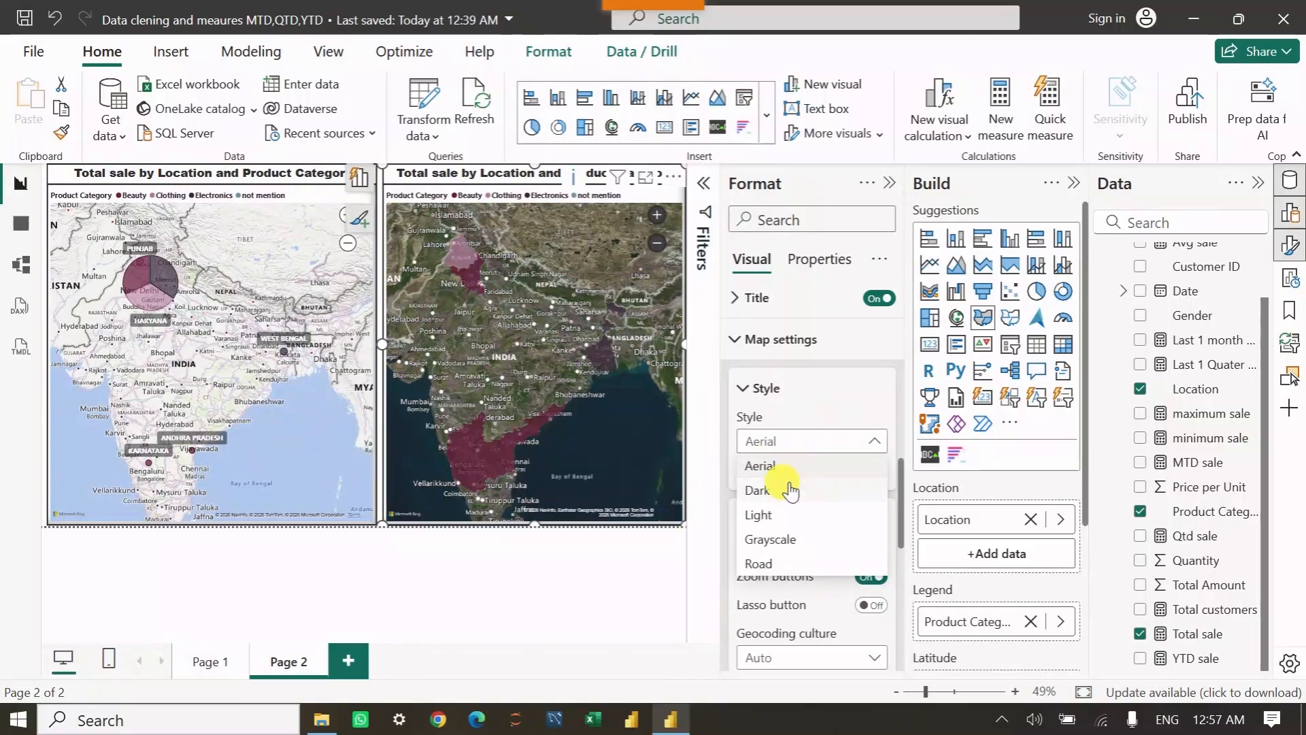
click(789, 489)
click(788, 441)
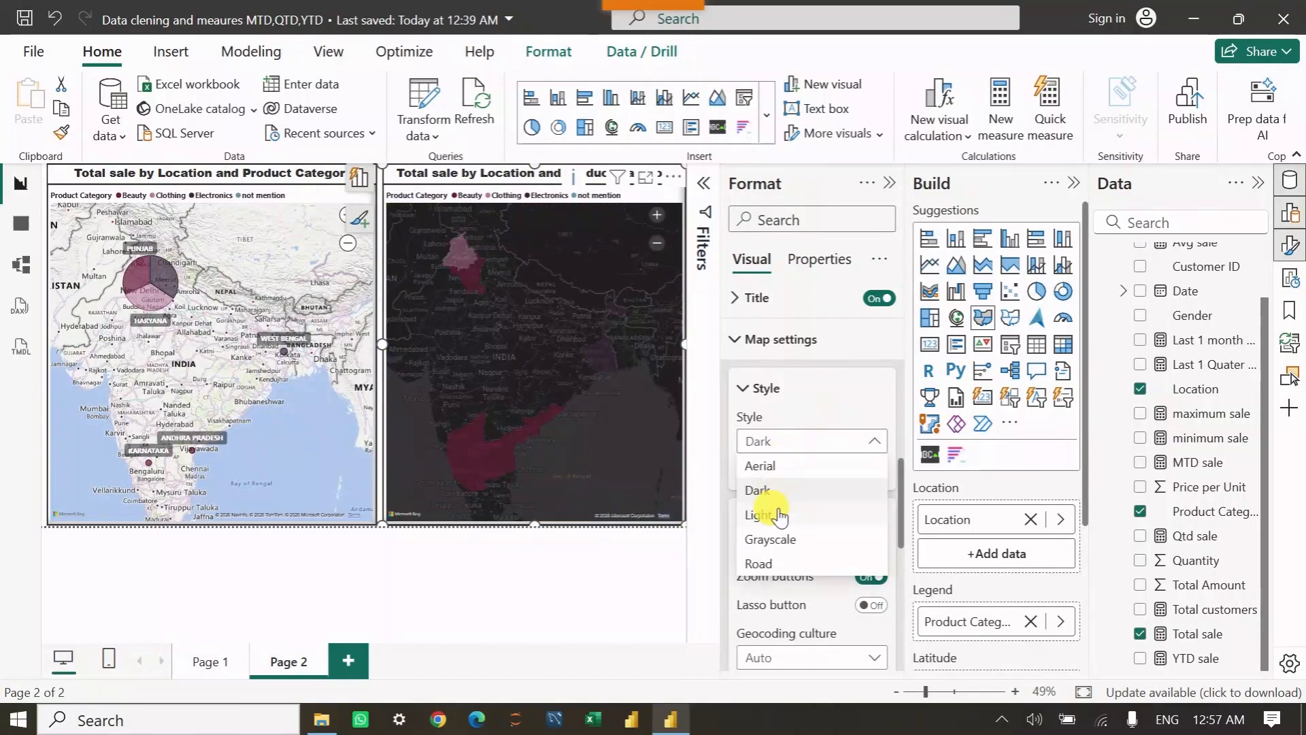
click(779, 515)
click(782, 439)
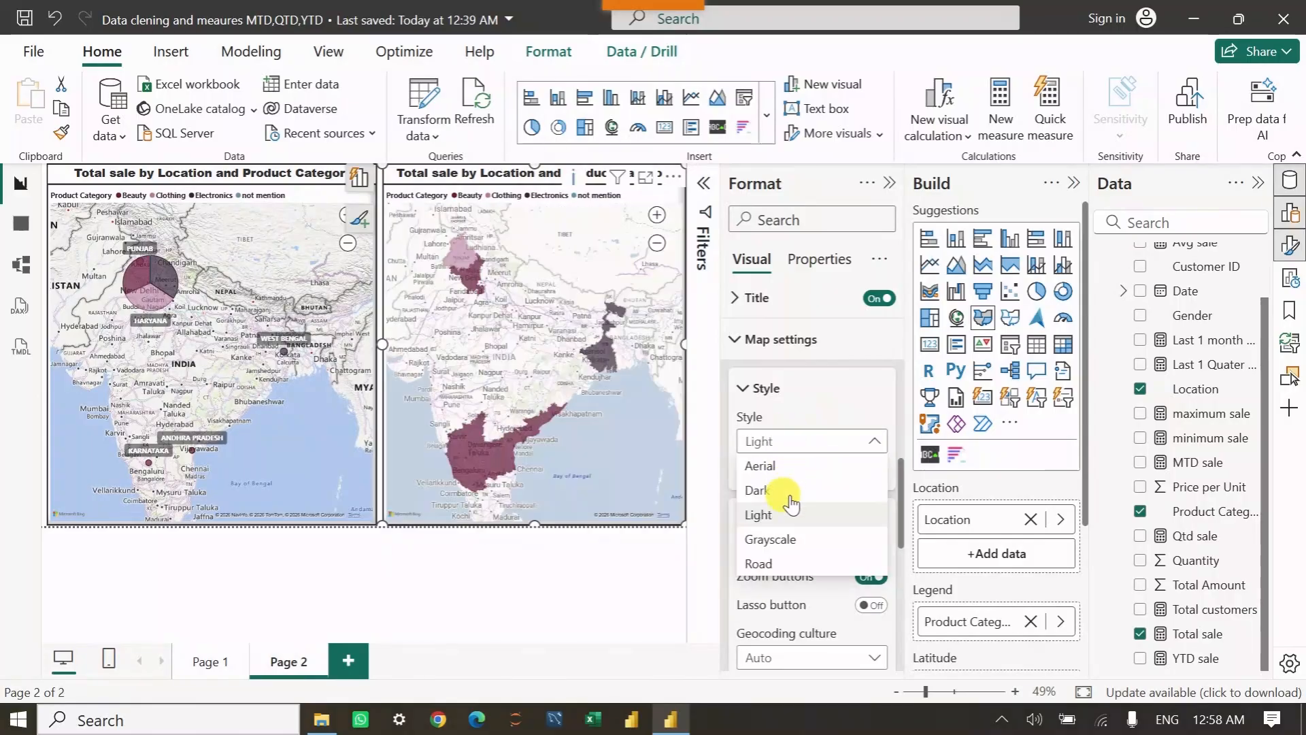
click(783, 541)
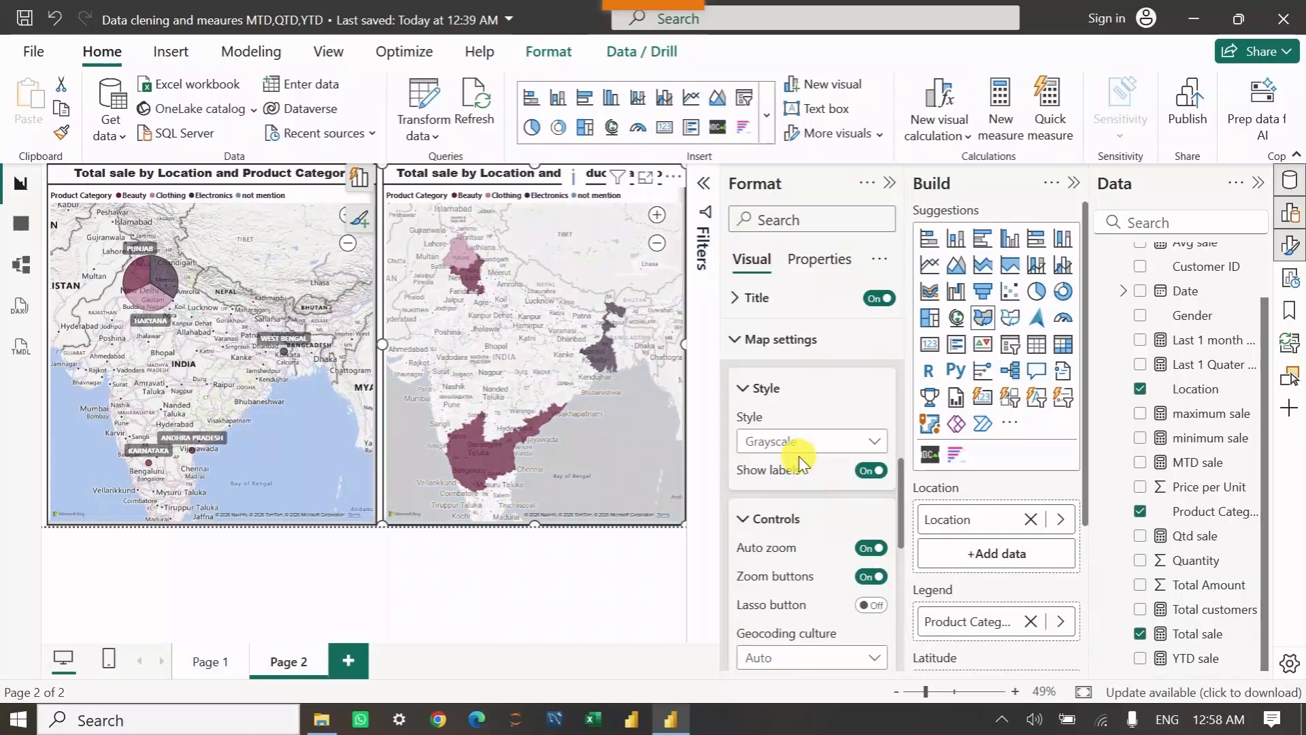
click(783, 439)
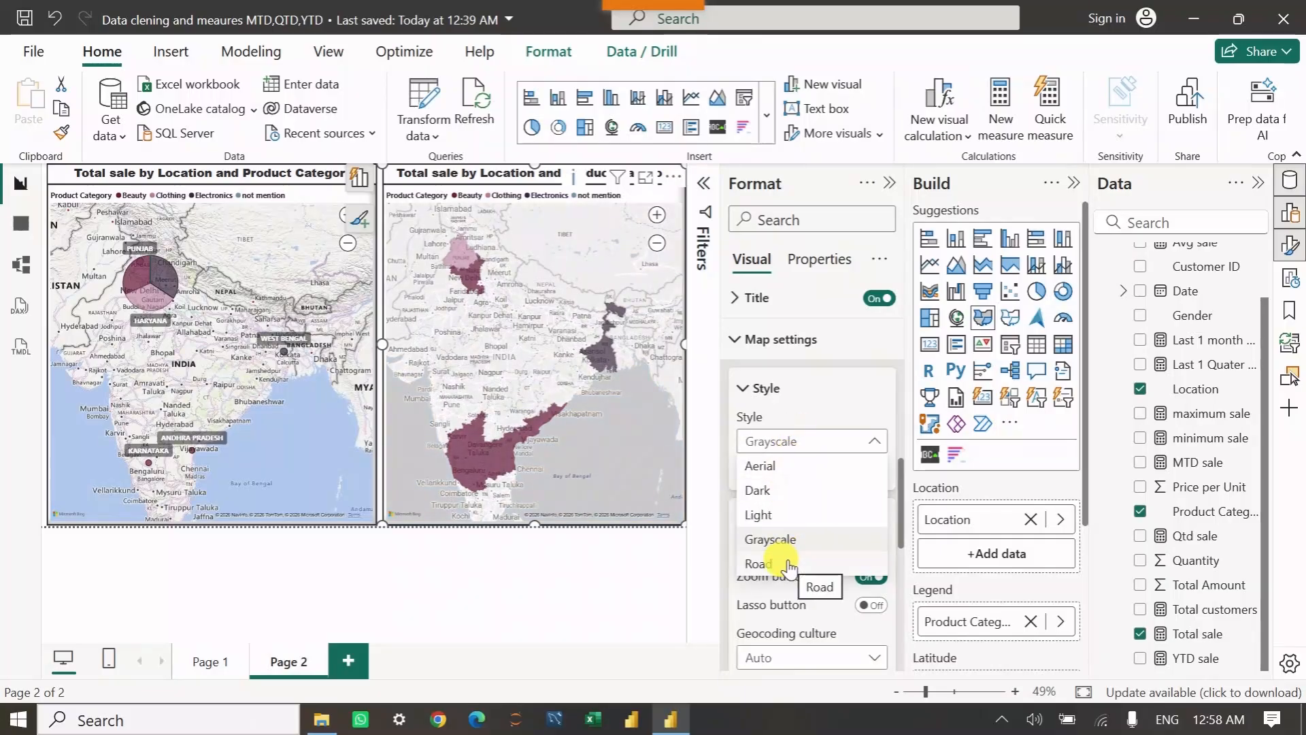
click(773, 541)
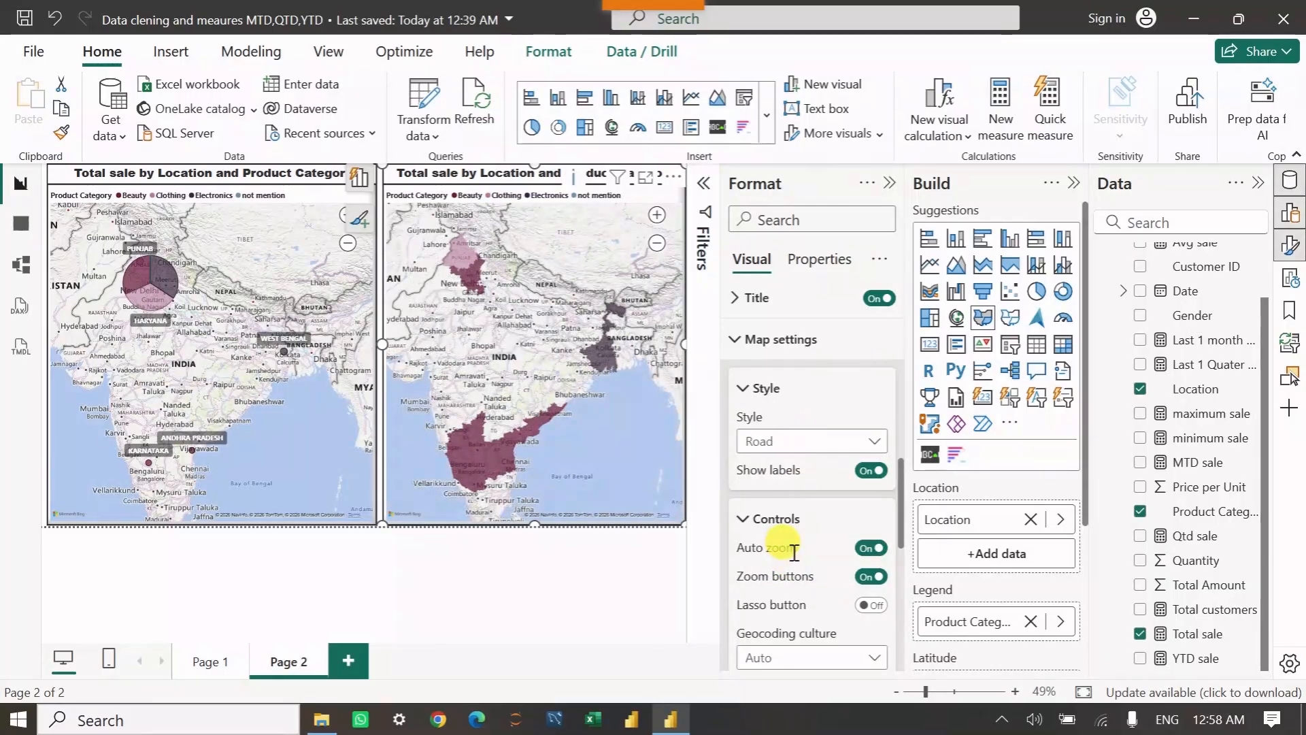
click(801, 449)
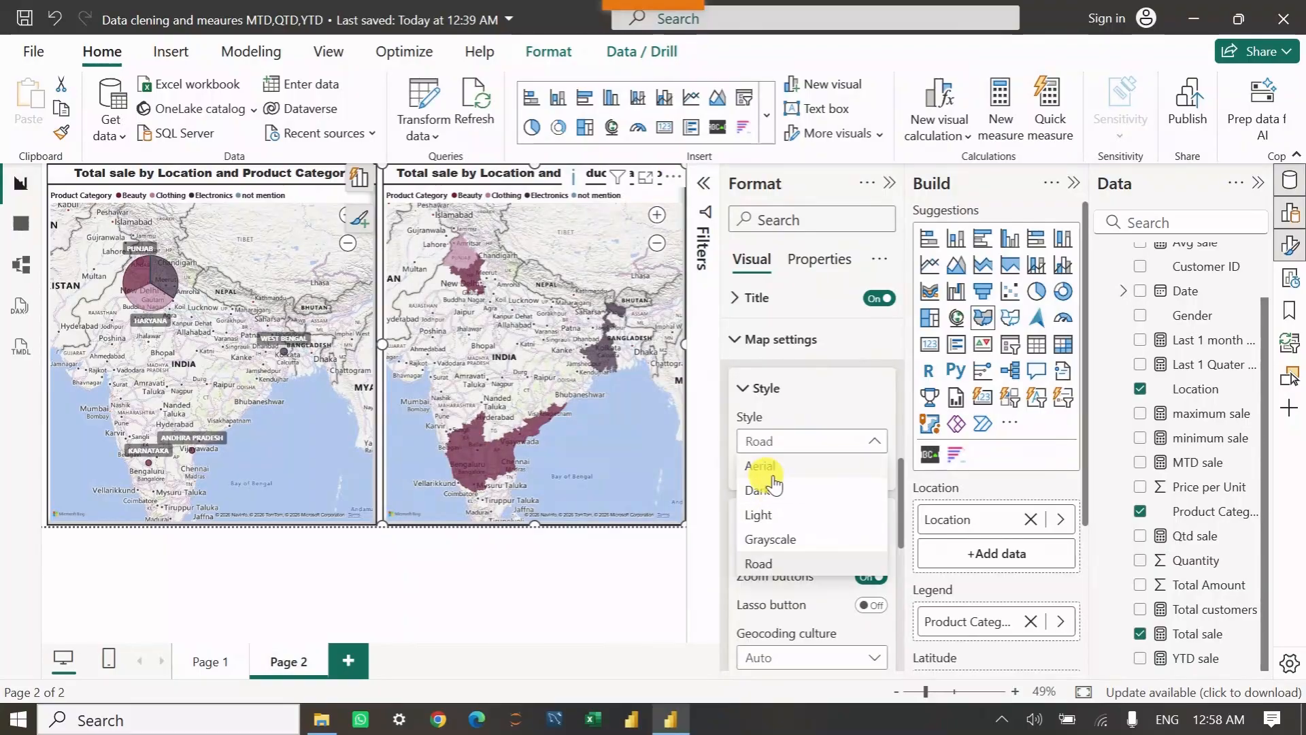
click(773, 468)
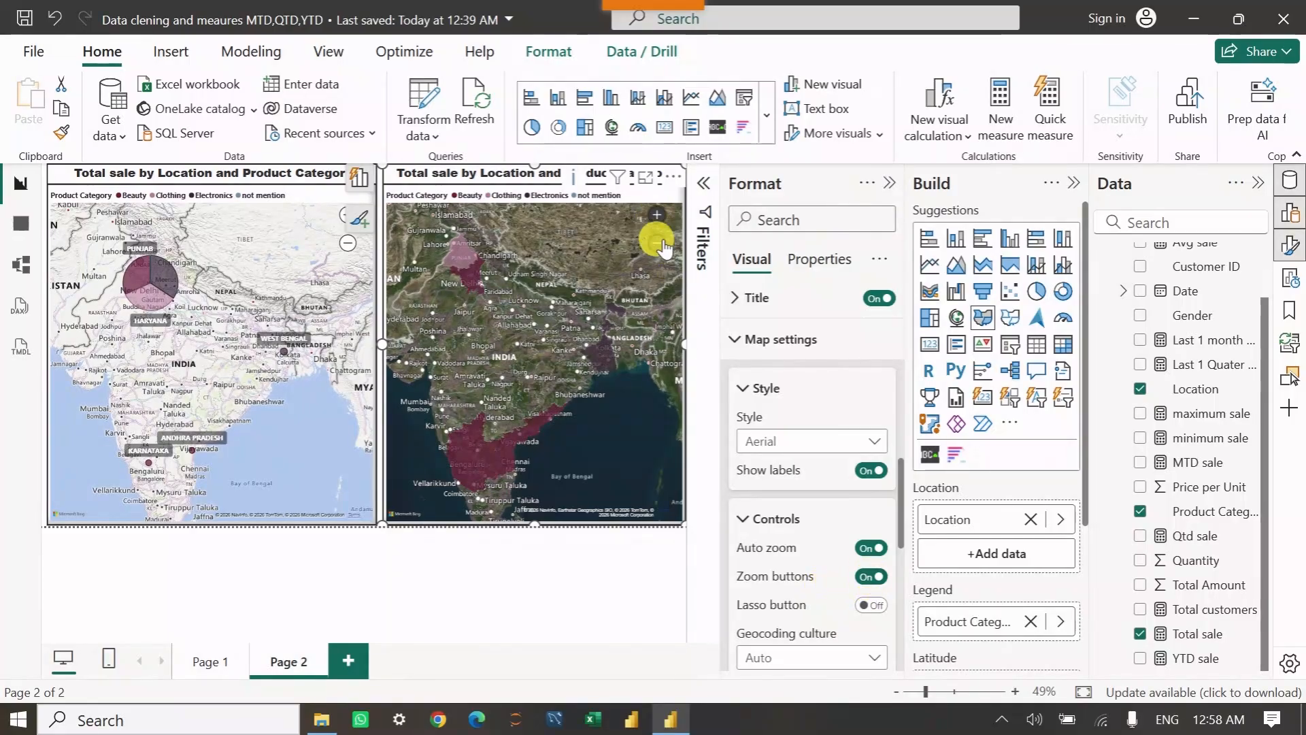
Set the filled map's legend text size to 13.
scroll(782, 531, down, 5)
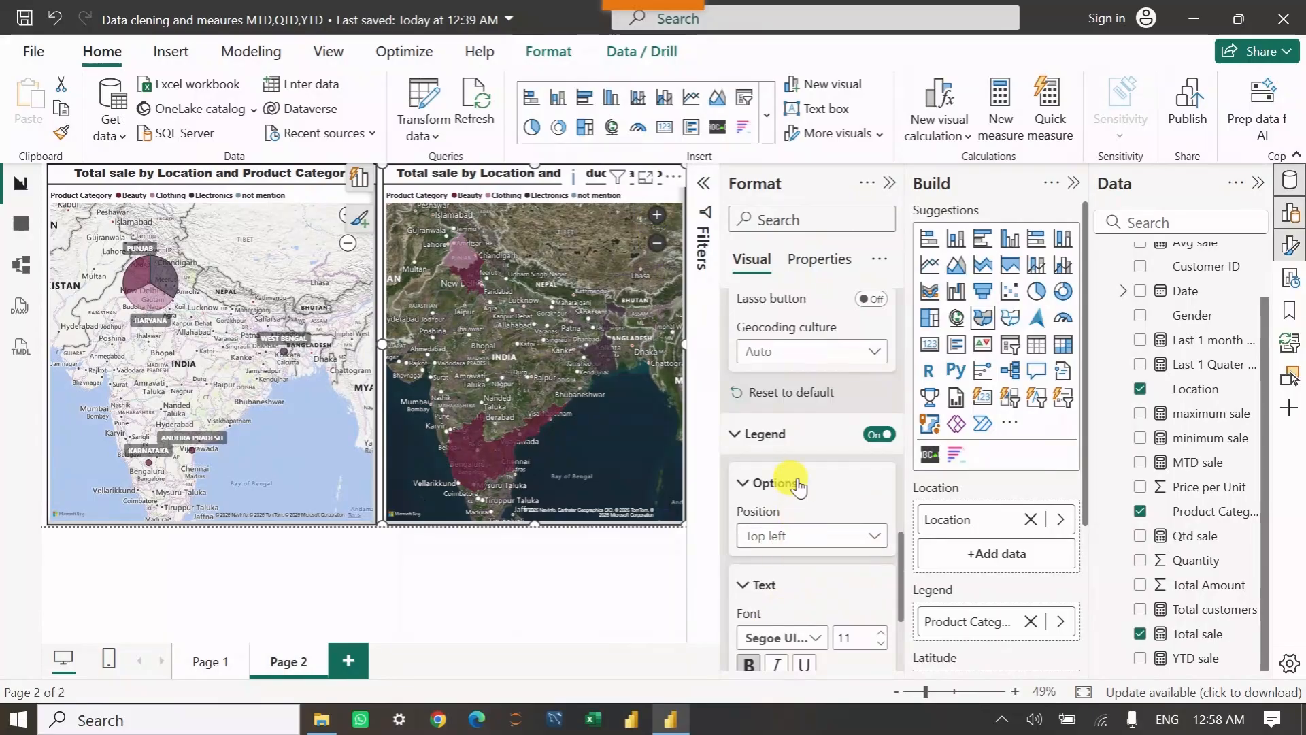
scroll(789, 477, down, 3)
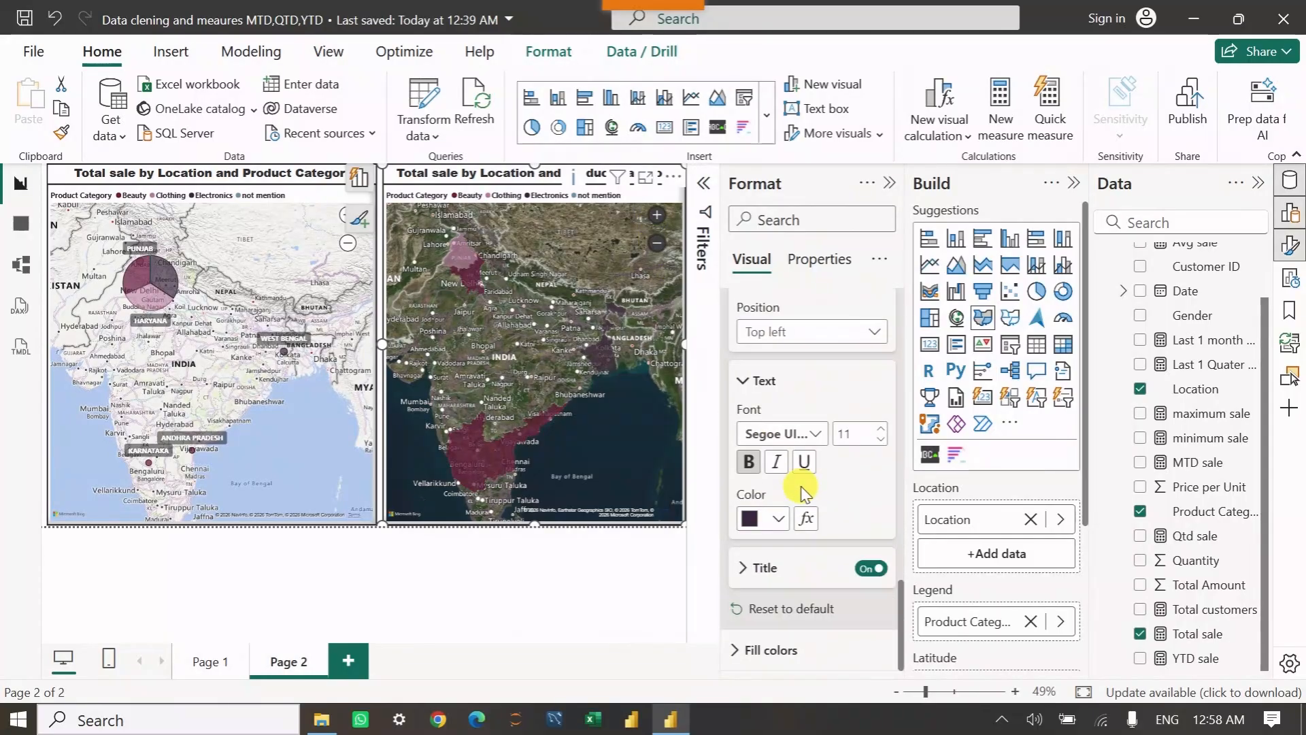
click(879, 429)
click(880, 428)
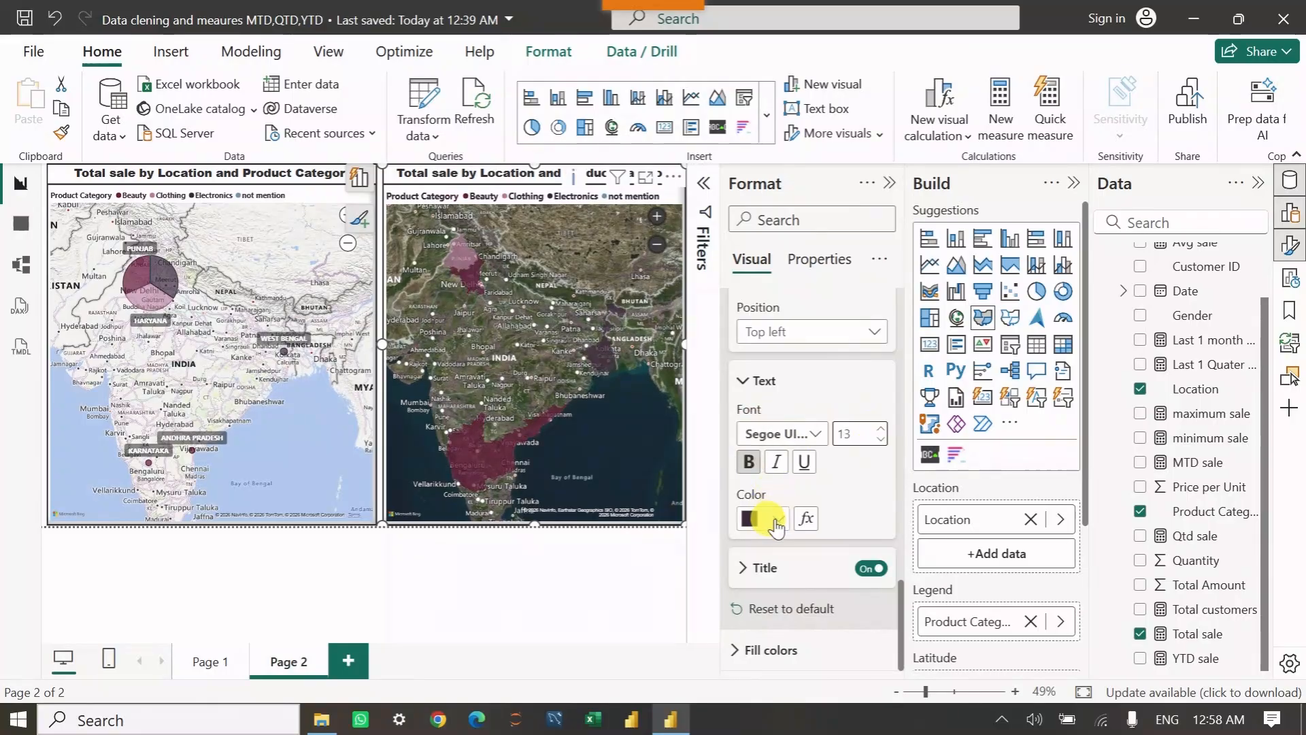
Examine the filled map's legend title, category fill colors, size and map style settings.
click(756, 567)
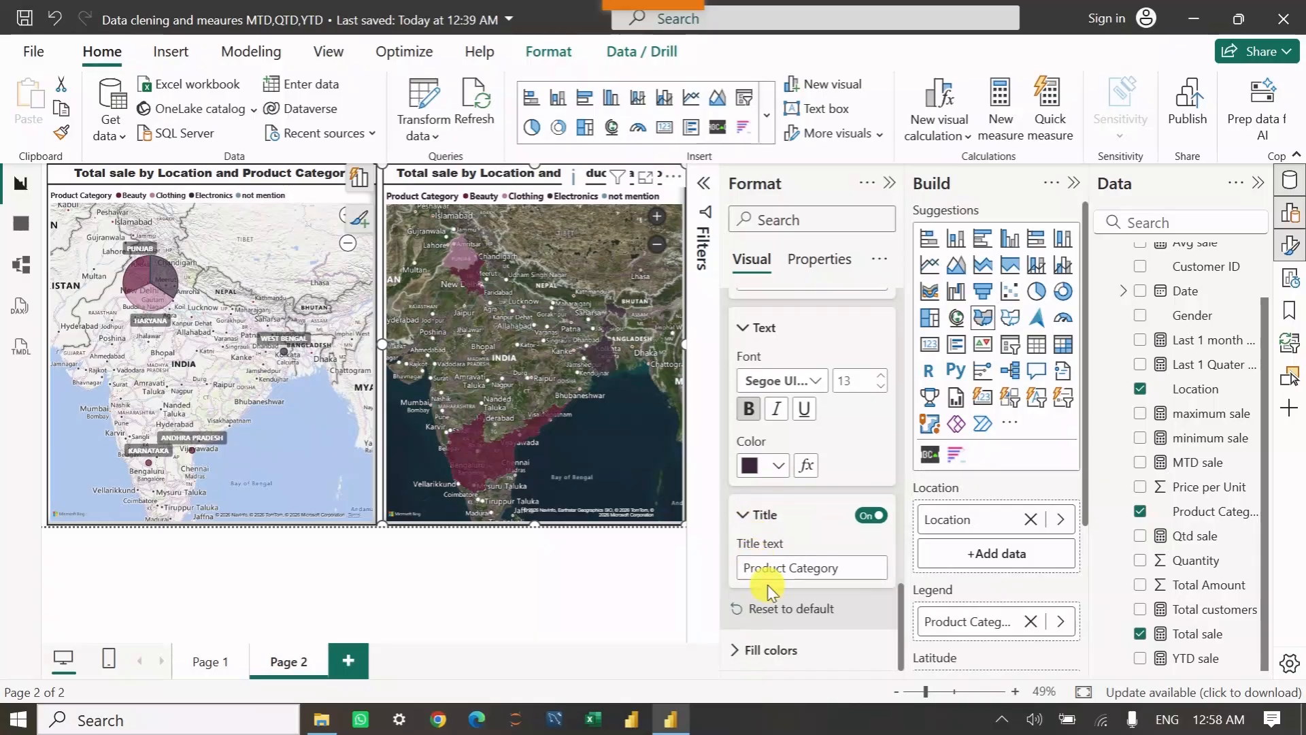
click(748, 519)
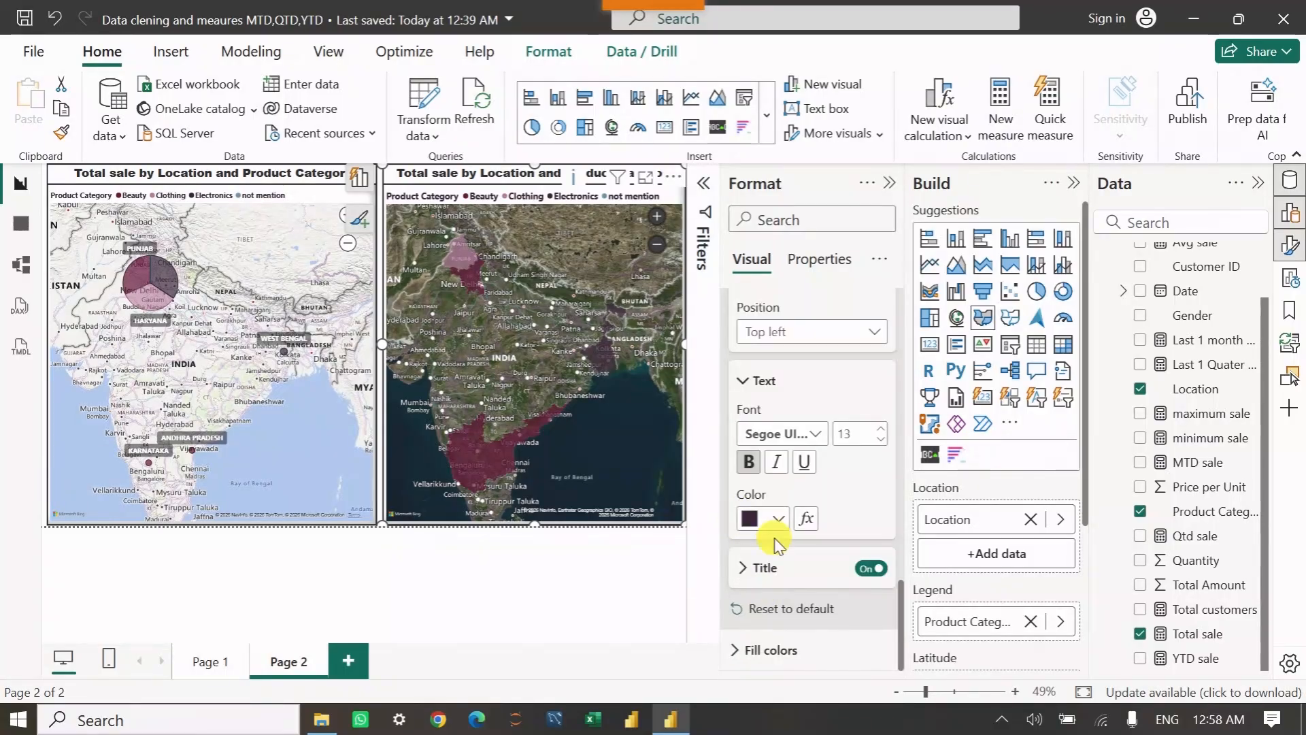
click(735, 650)
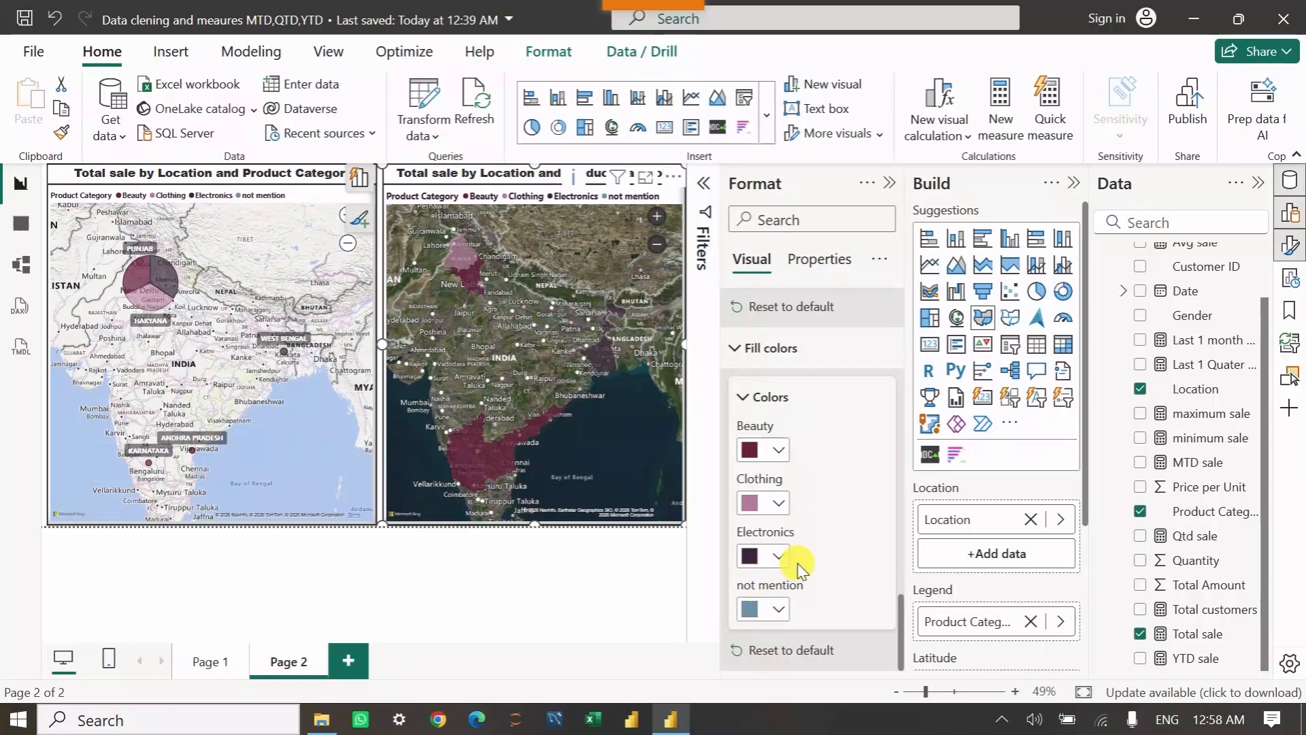
scroll(793, 554, down, 10)
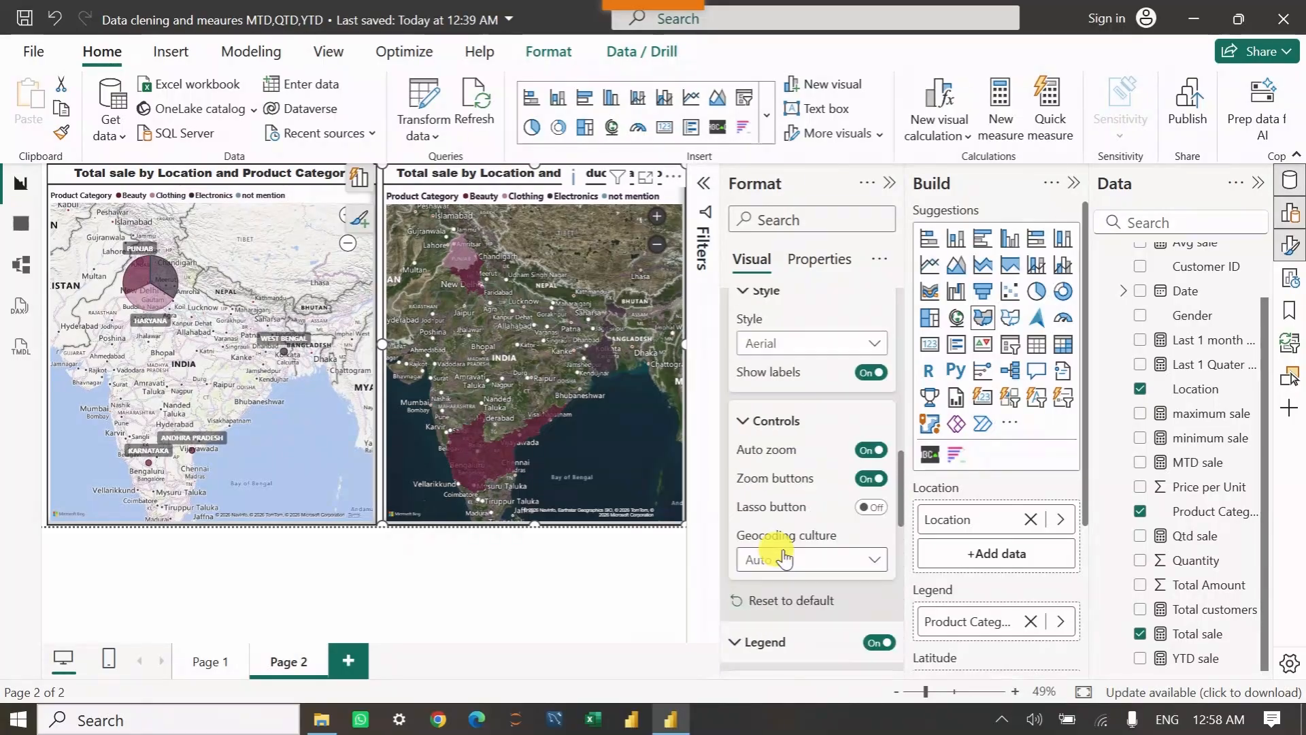
scroll(784, 557, down, 10)
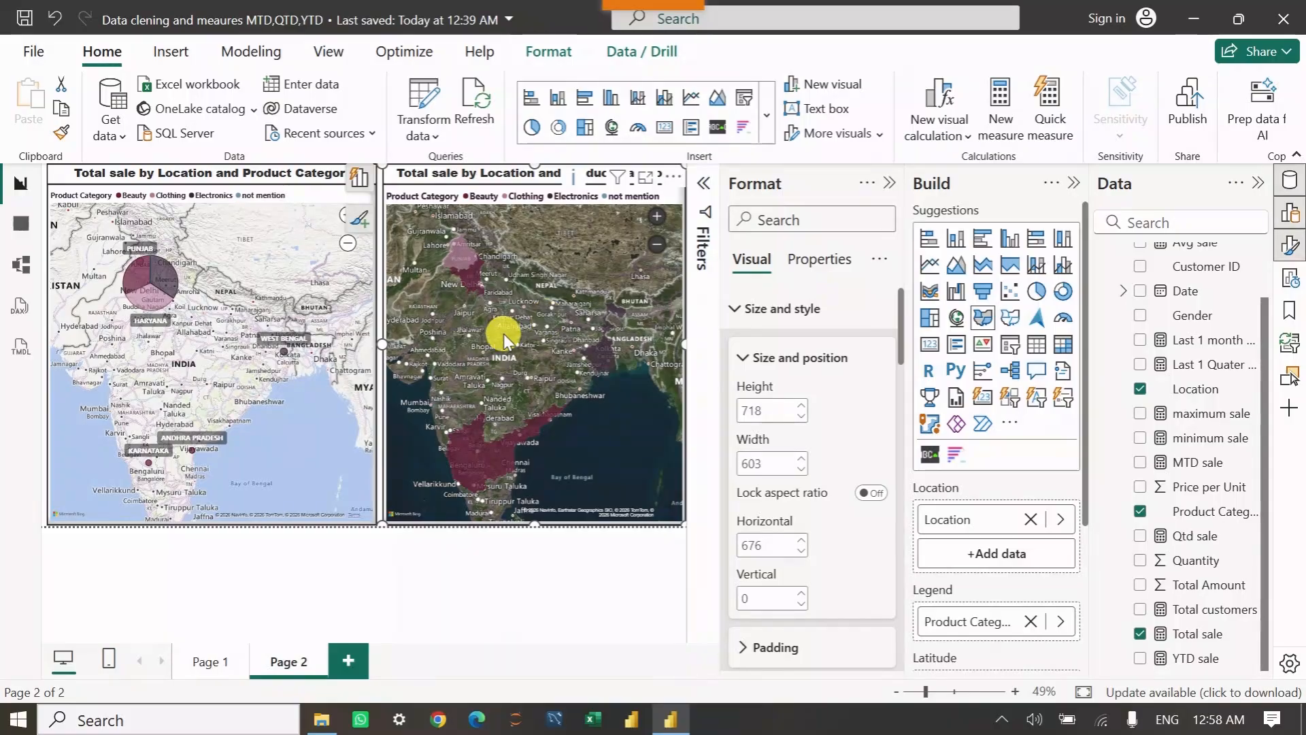
scroll(817, 413, down, 5)
scroll(817, 416, down, 10)
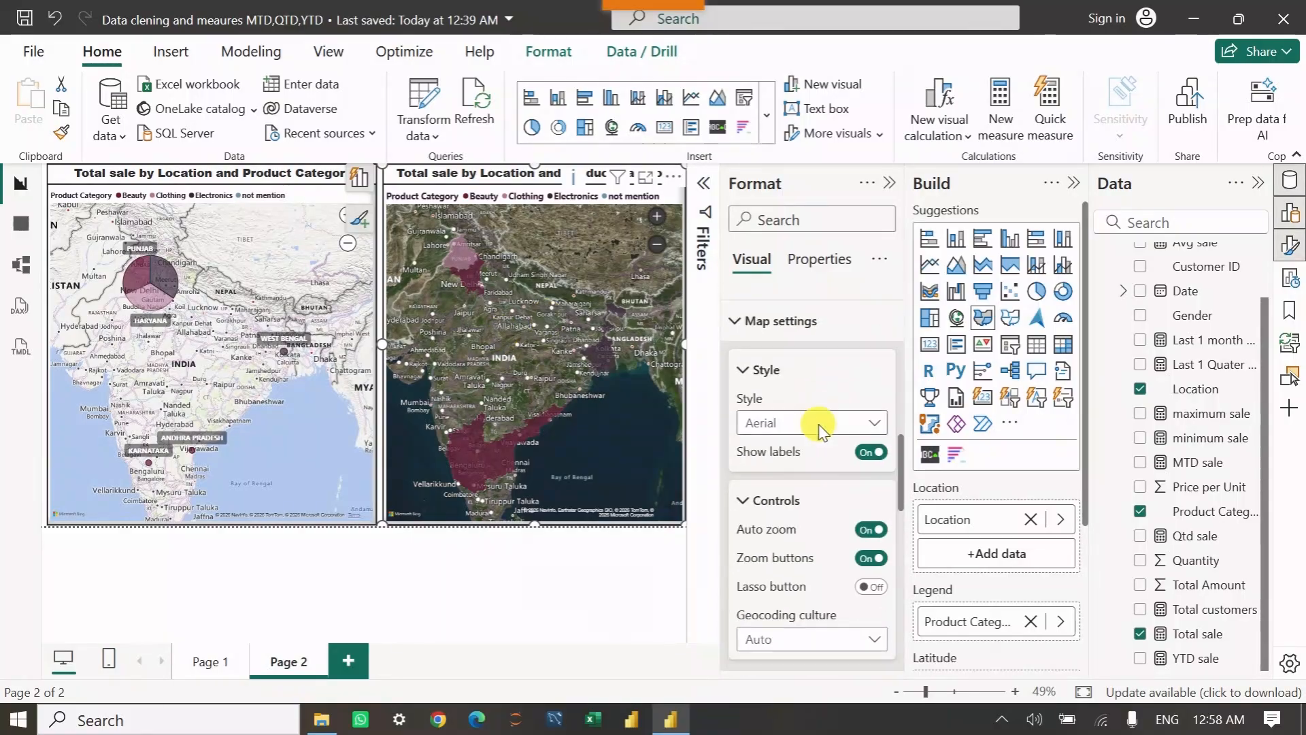
Add a new report page with a table visual enlarged to about 1022 wide and 721 high.
click(348, 660)
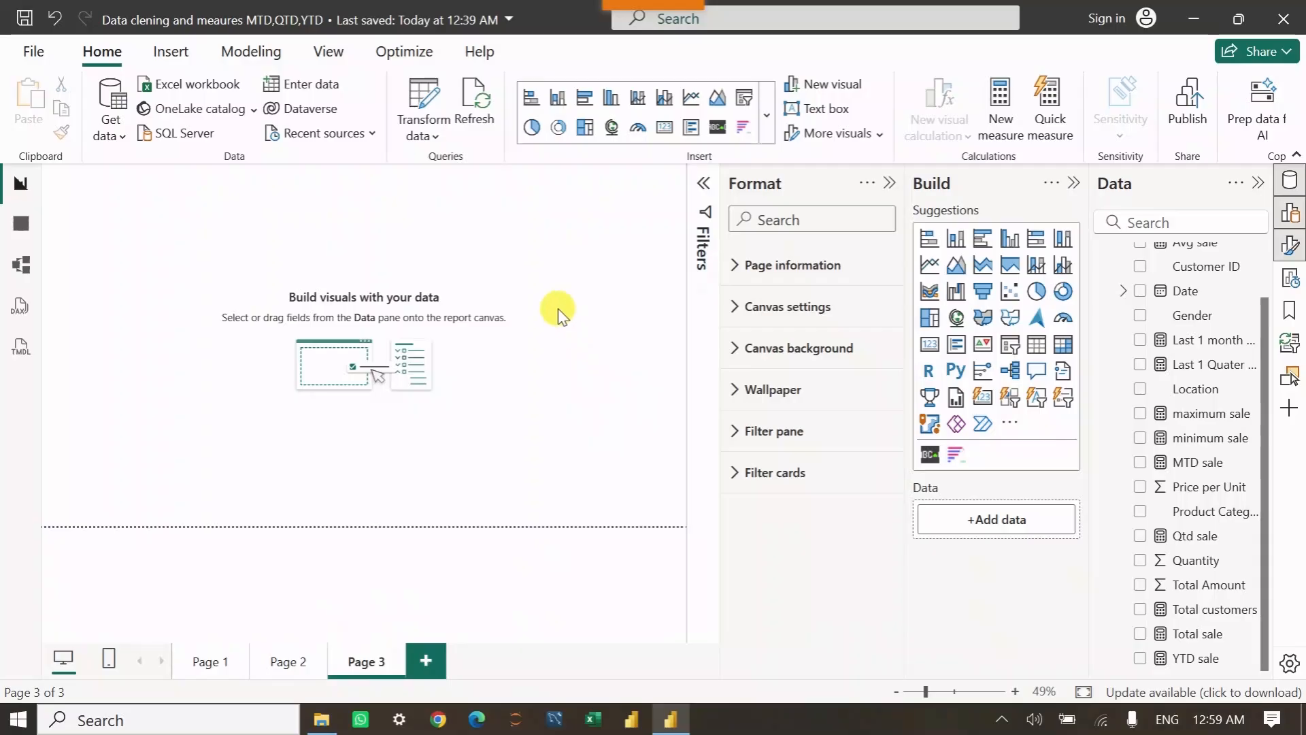
click(1048, 350)
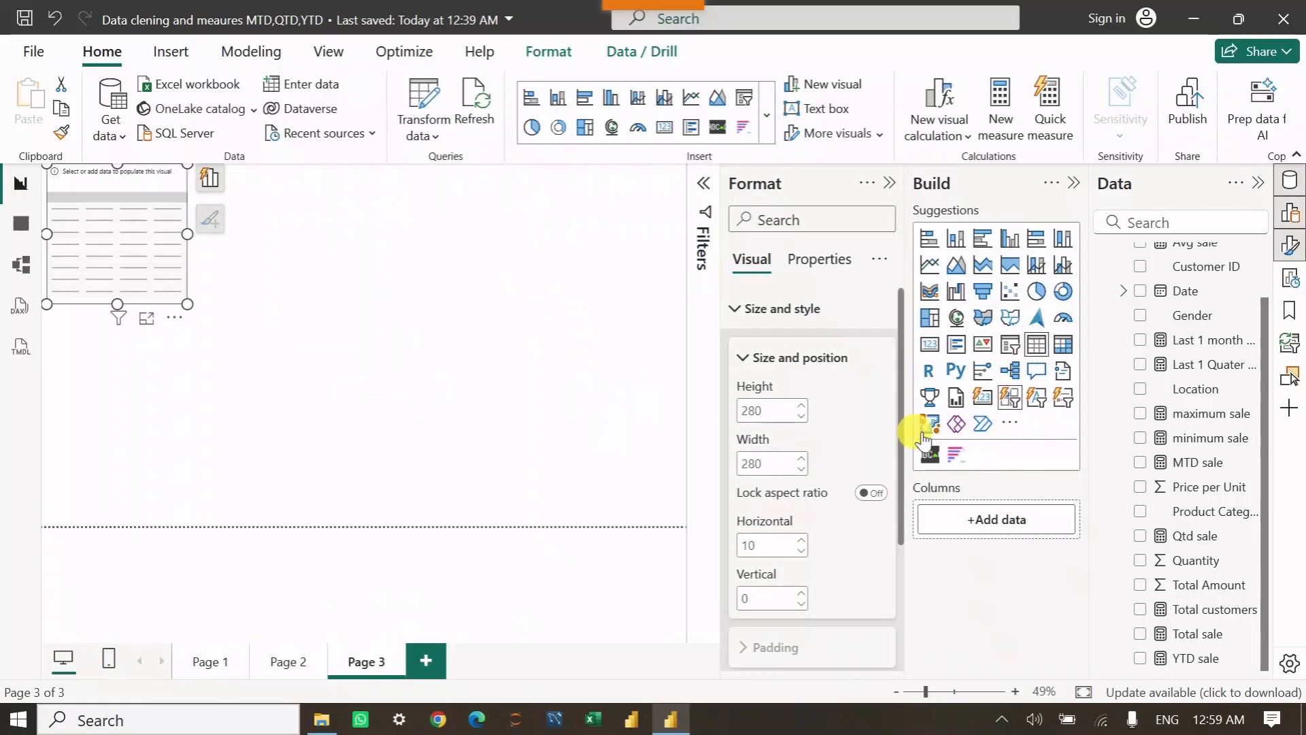
drag(187, 297, 565, 525)
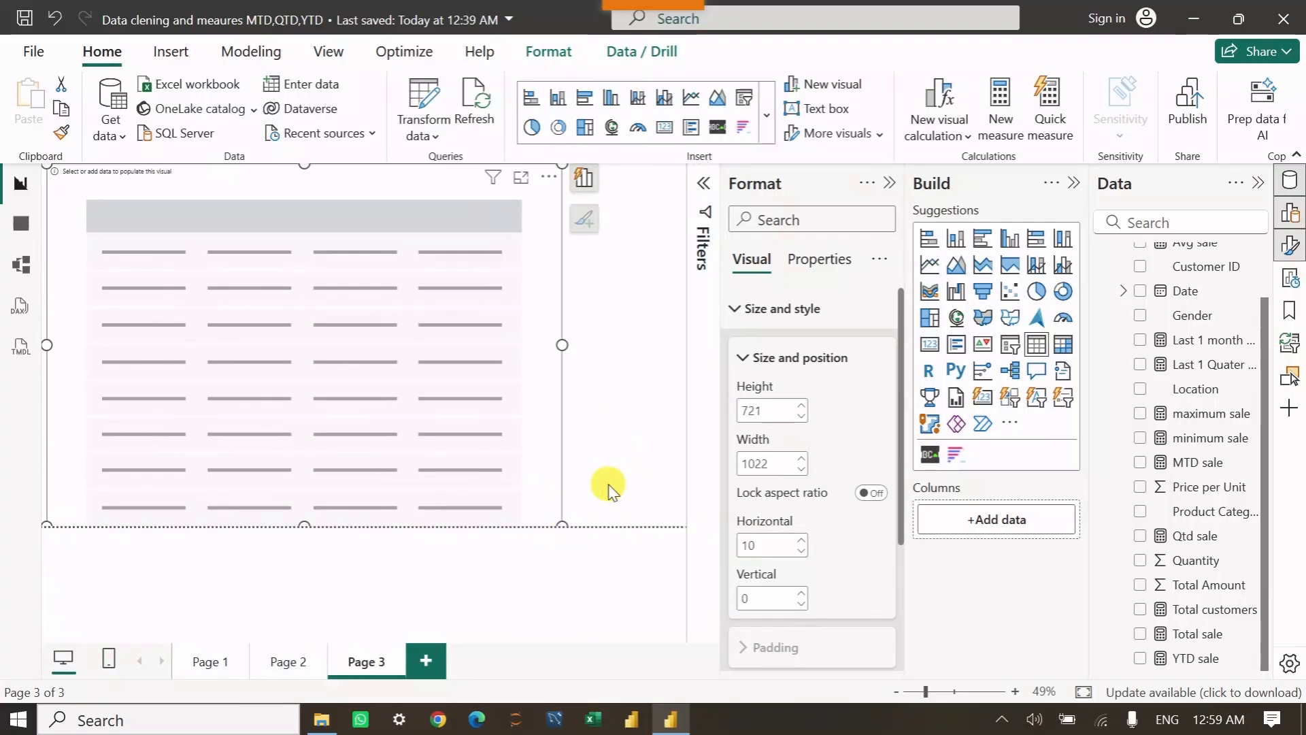
Fill the Page 3 table with the Total sale, Gender and Product Category fields.
click(1142, 634)
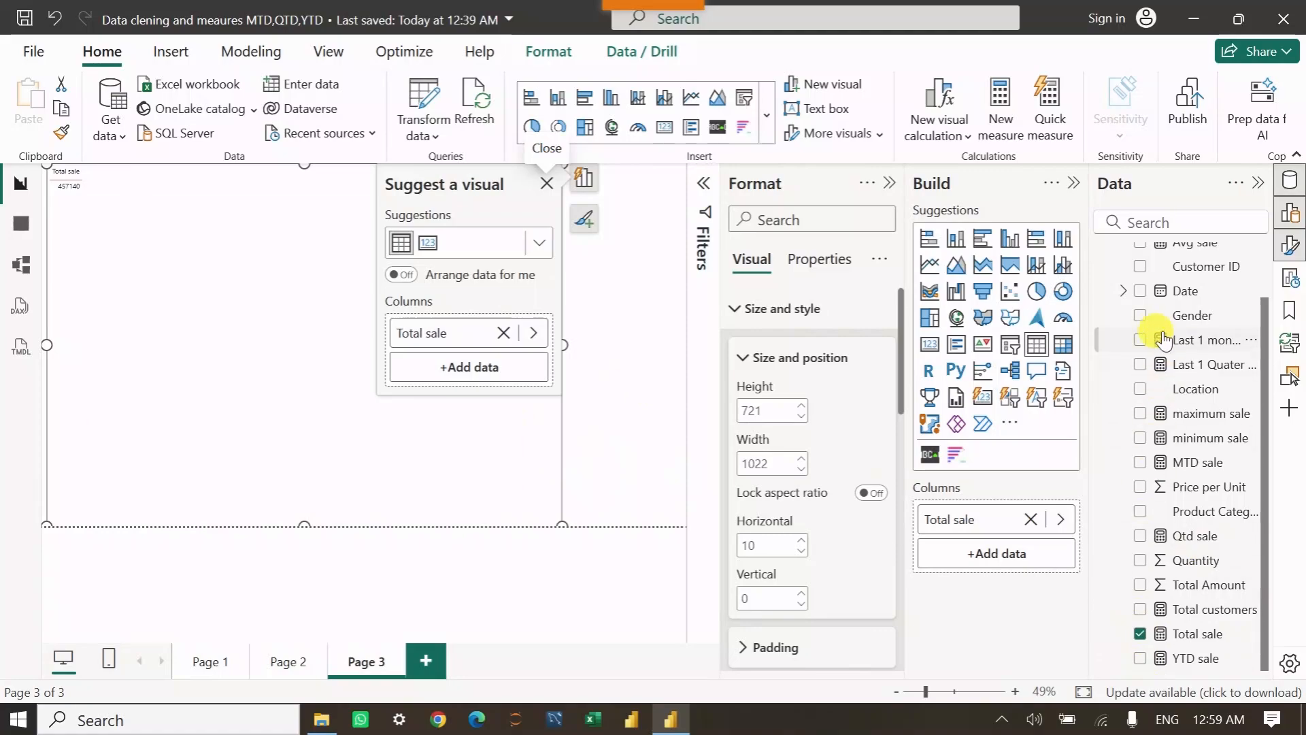
click(1140, 316)
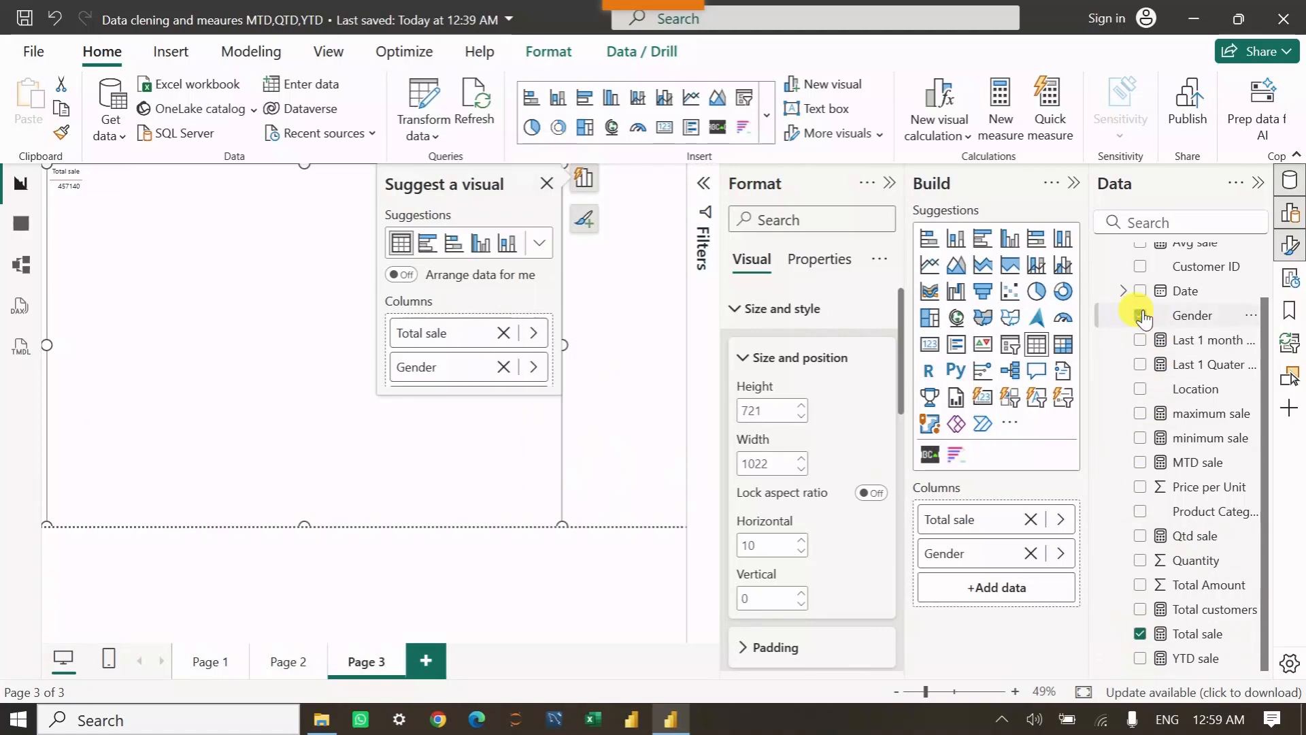
click(1140, 511)
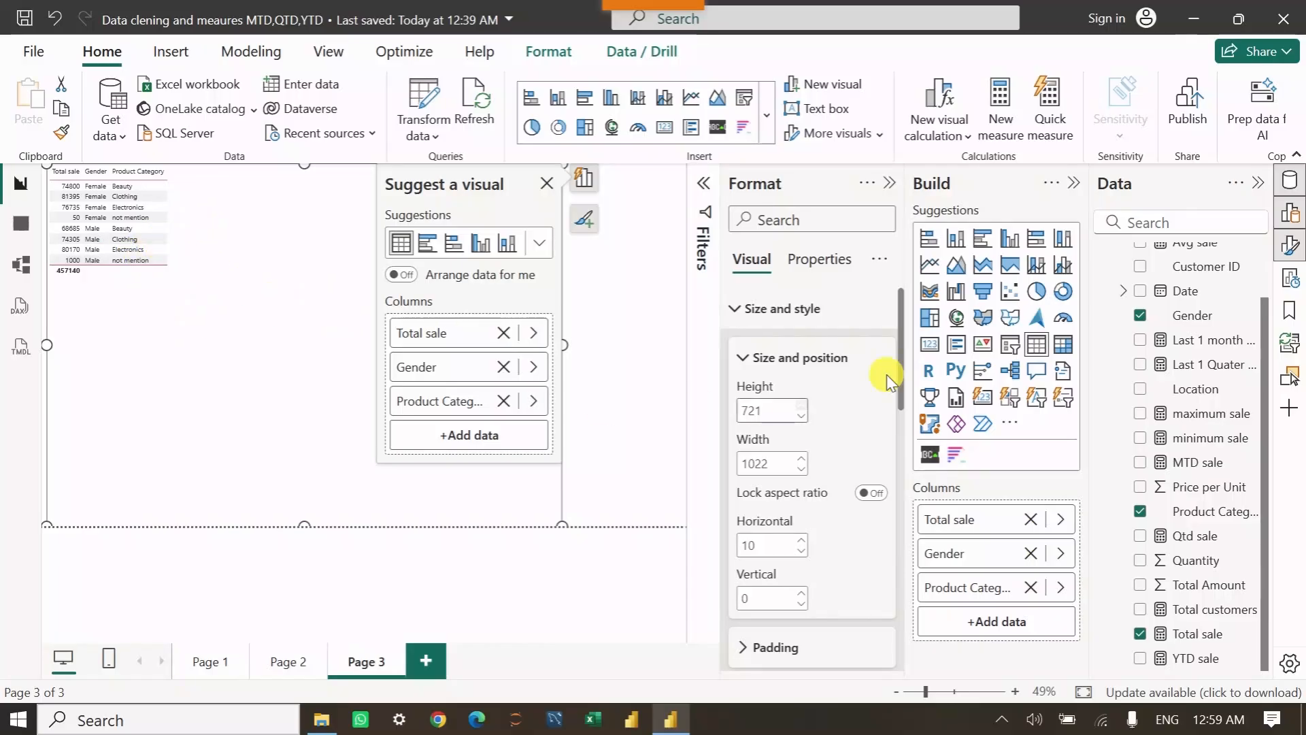
Try the visual as a matrix and switch it back to a table.
click(1066, 348)
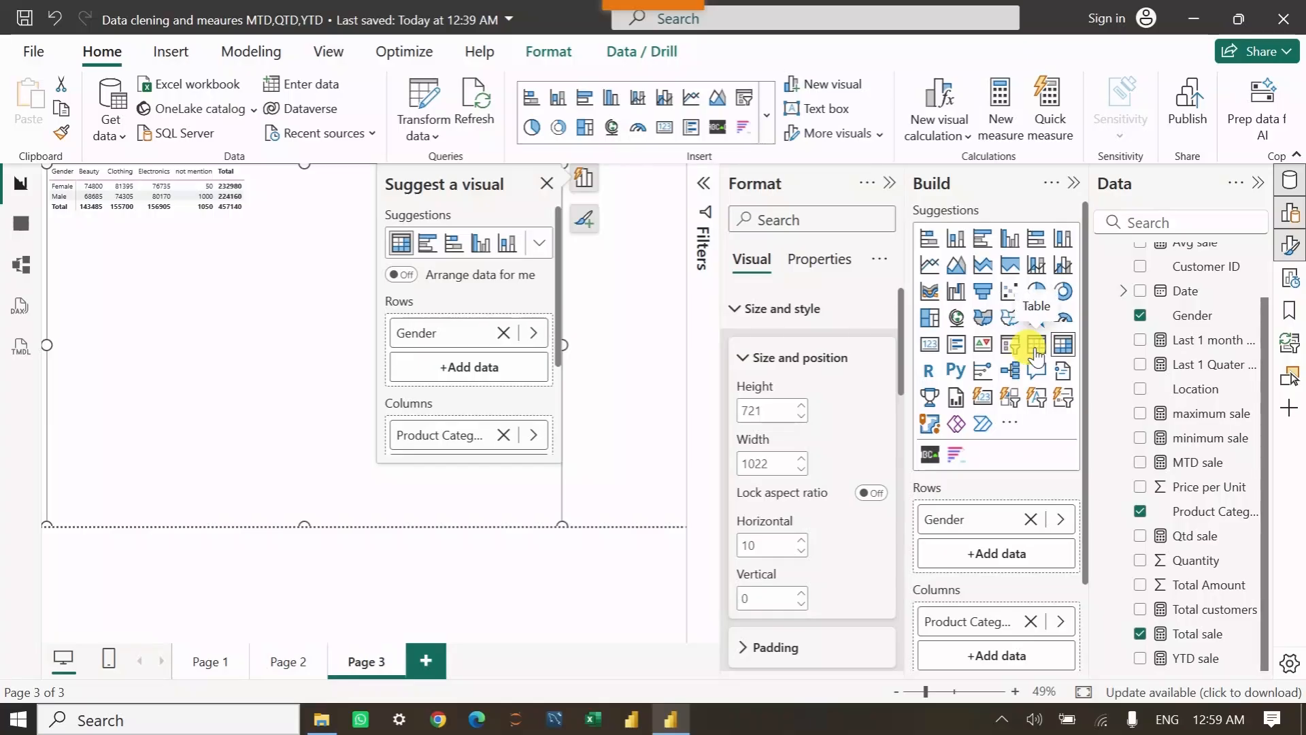
click(1035, 347)
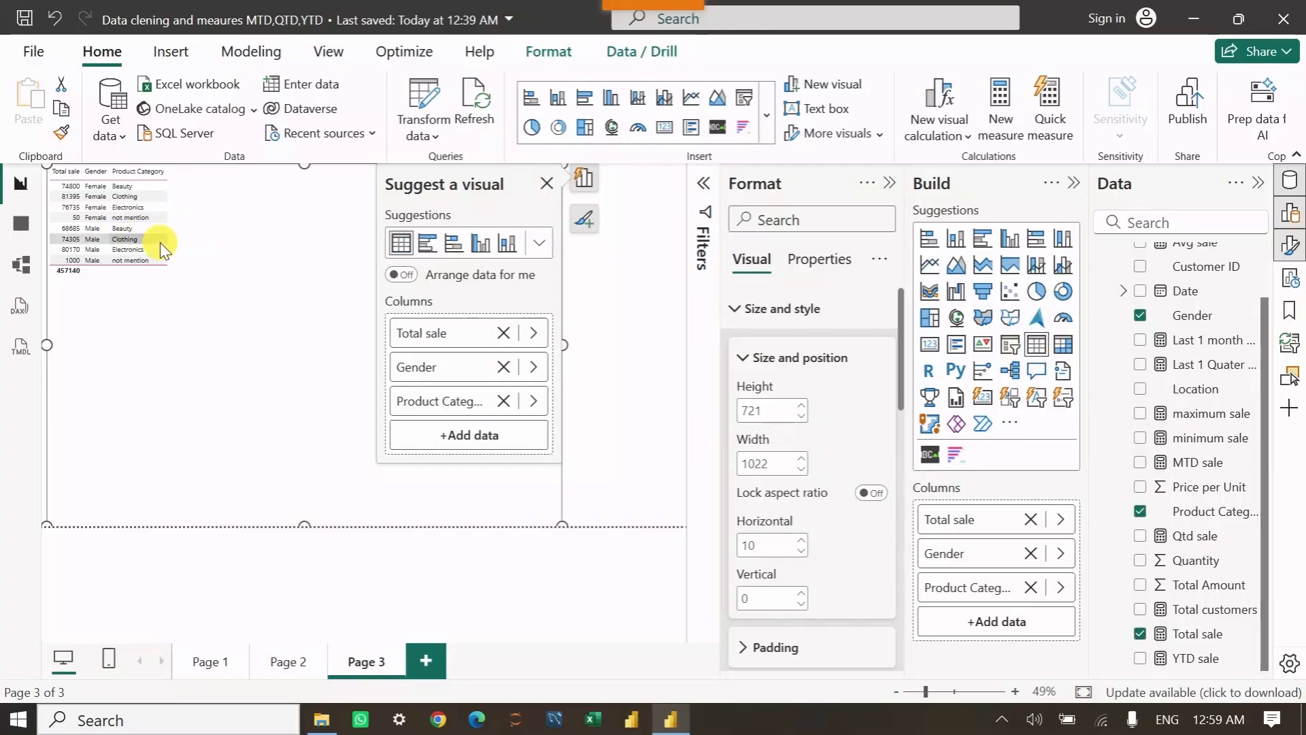
click(560, 529)
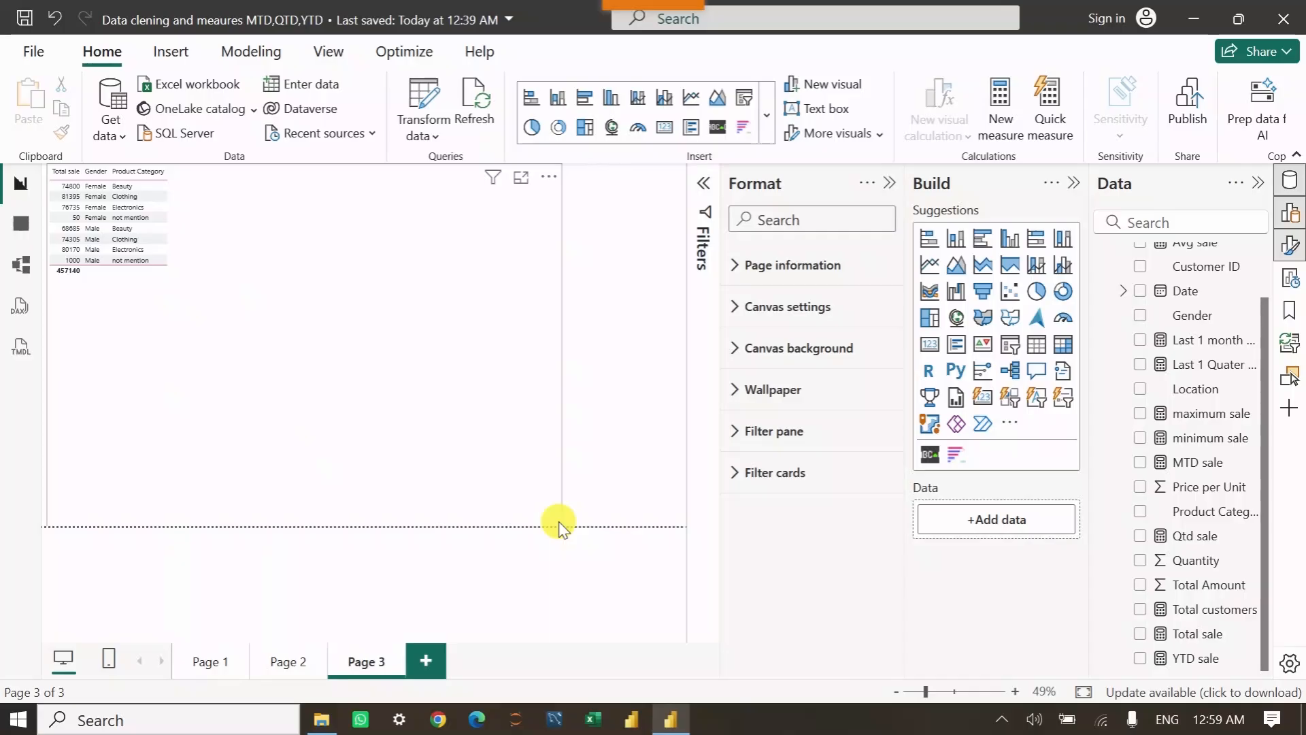
click(401, 362)
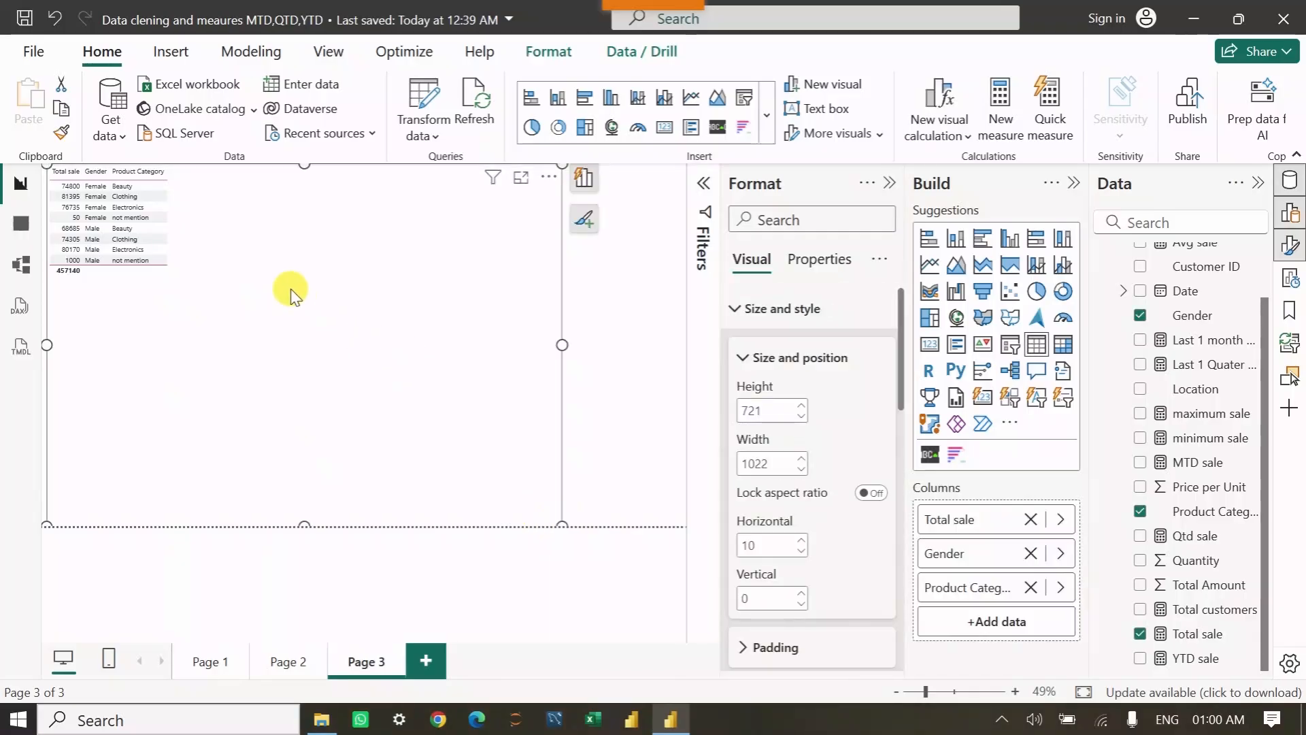
Customize the current theme by setting its general text font size to 27 pt and apply it.
click(247, 61)
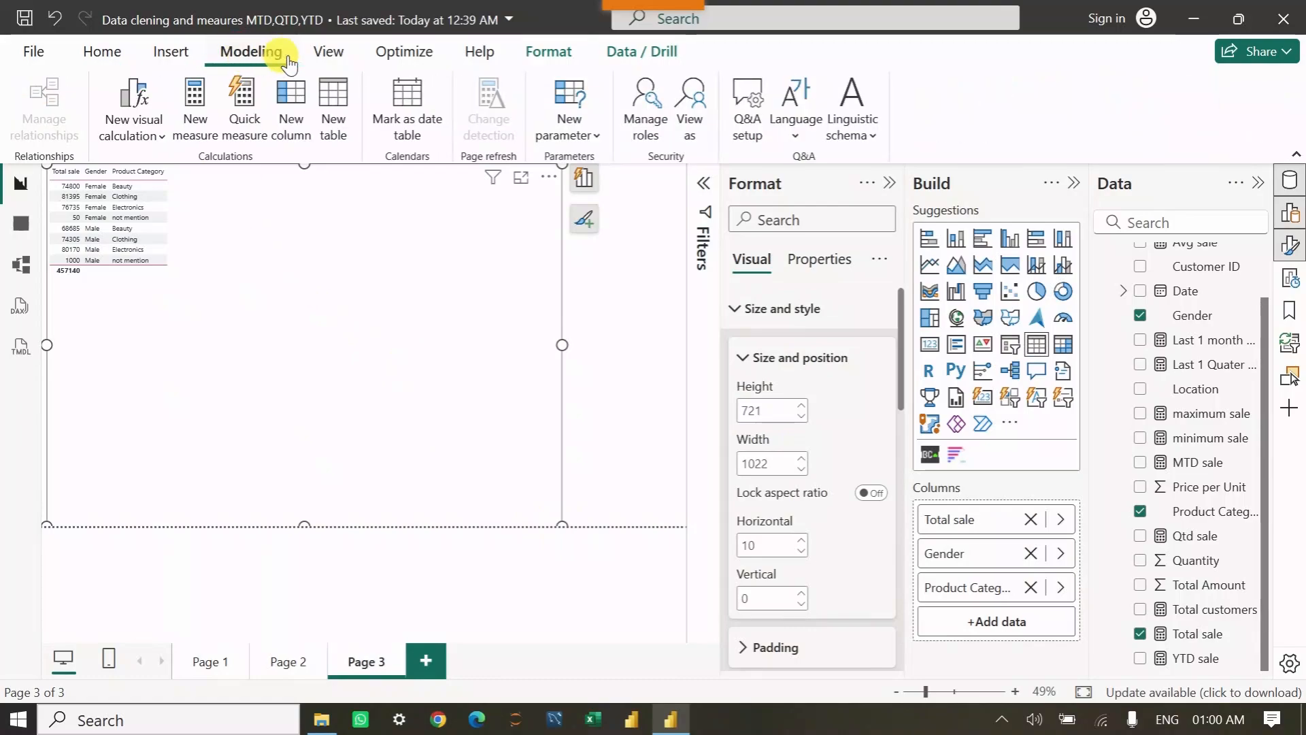
click(329, 55)
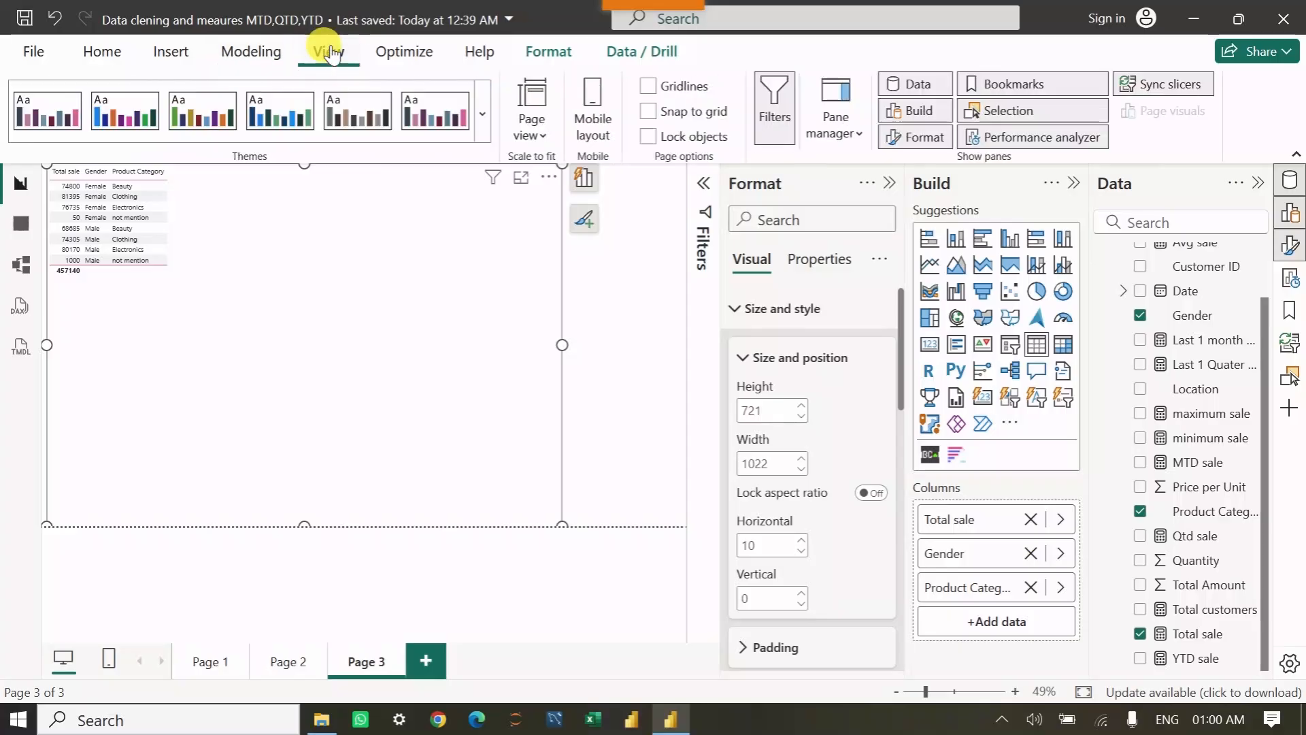
click(485, 114)
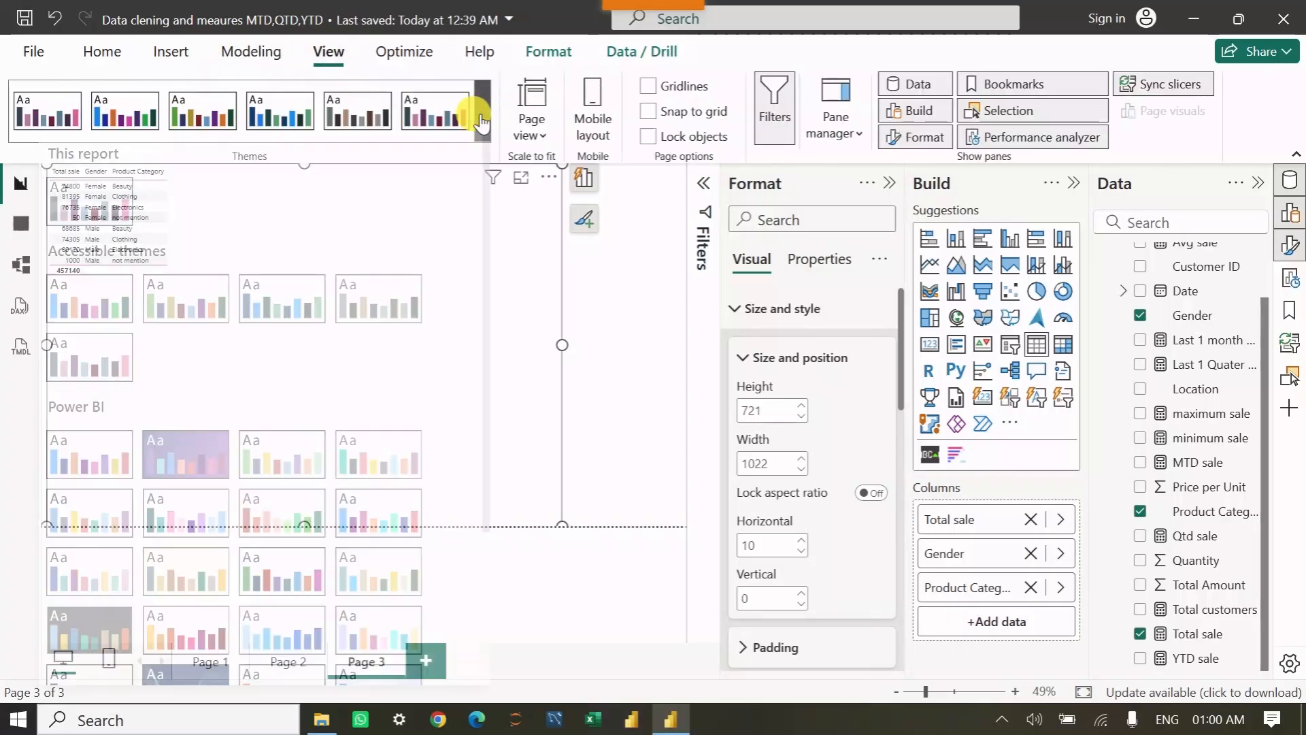
scroll(73, 463, down, 3)
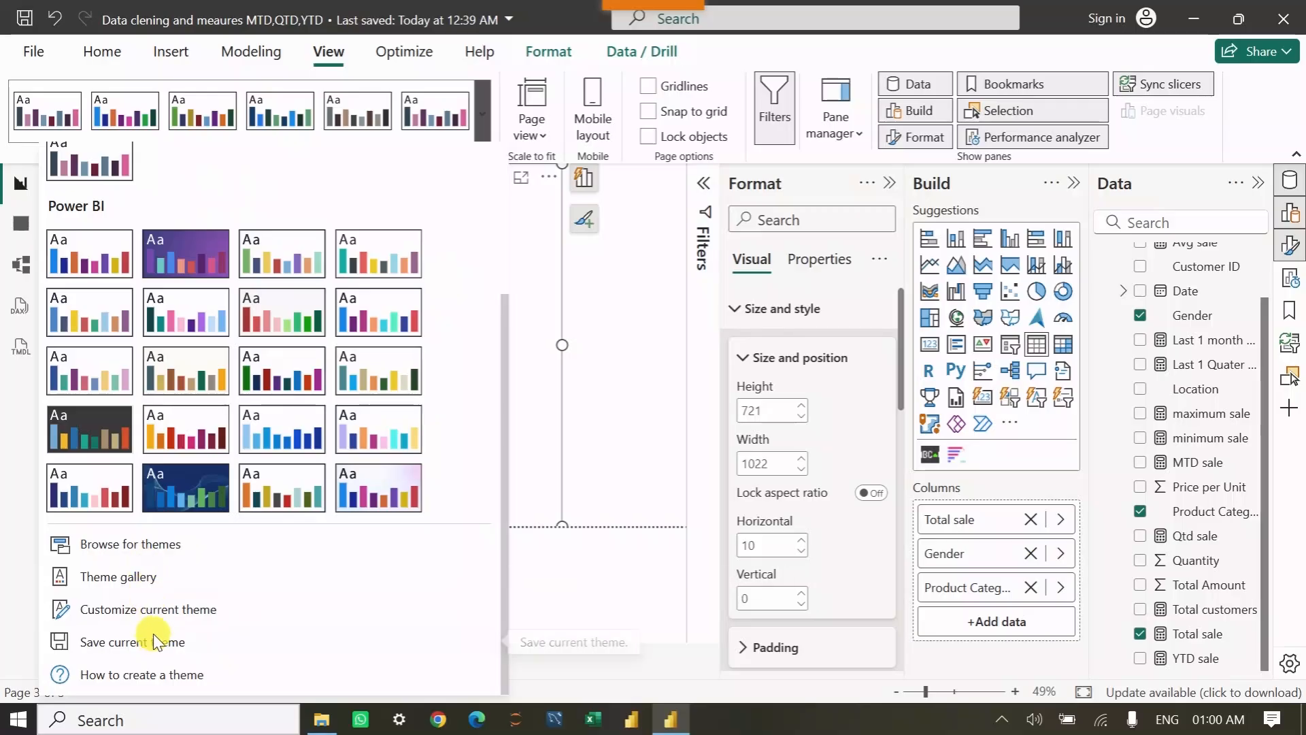
click(150, 614)
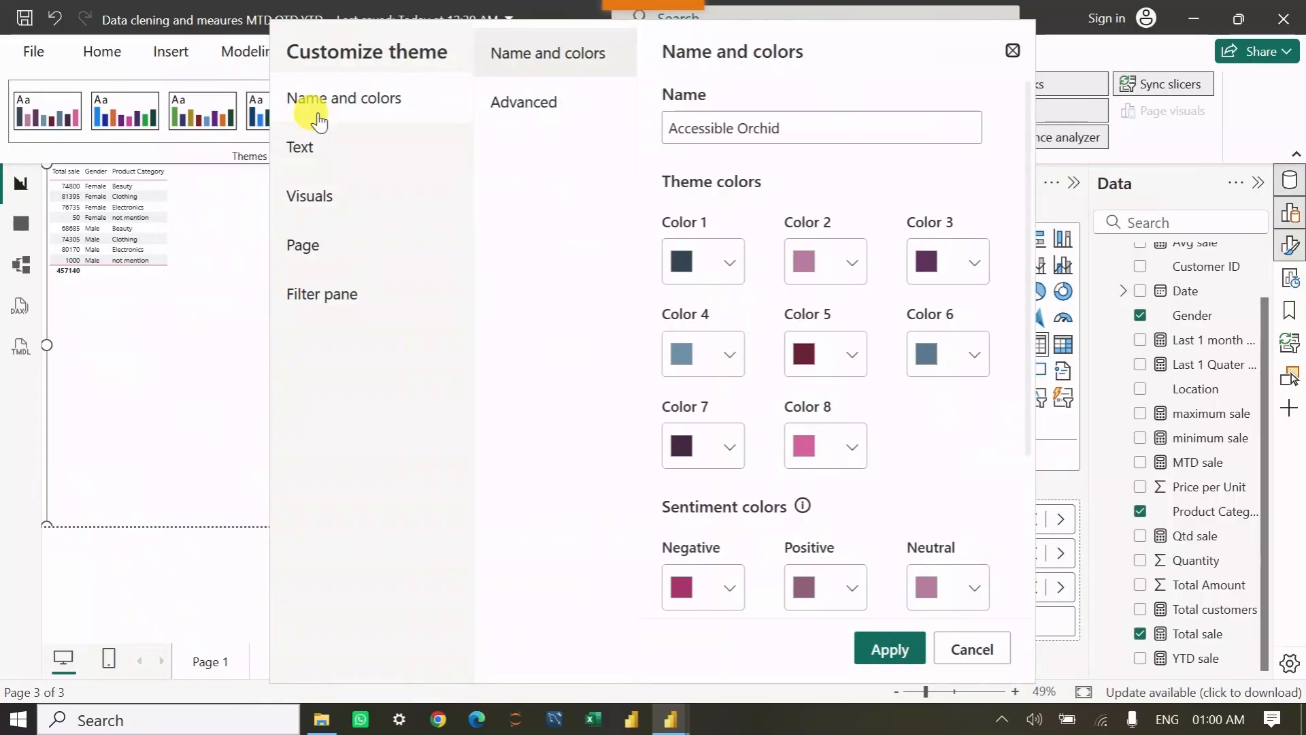
click(307, 156)
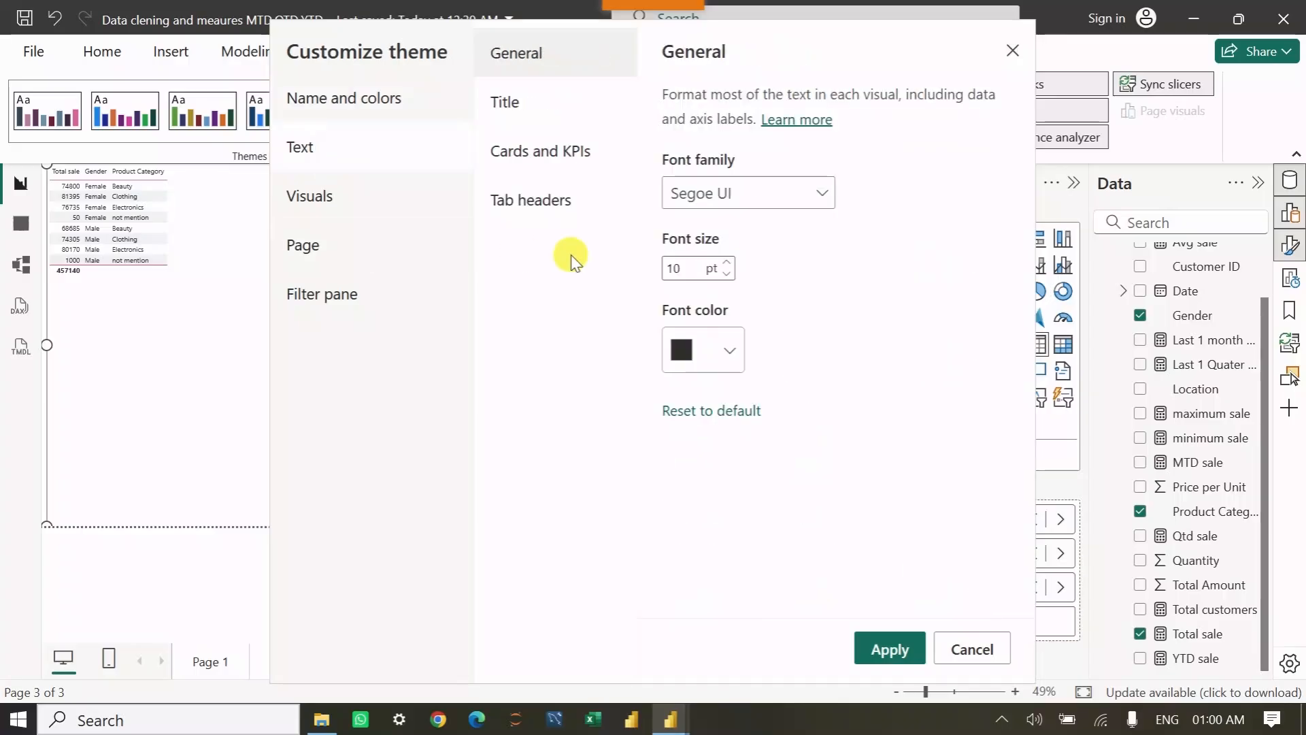
click(727, 265)
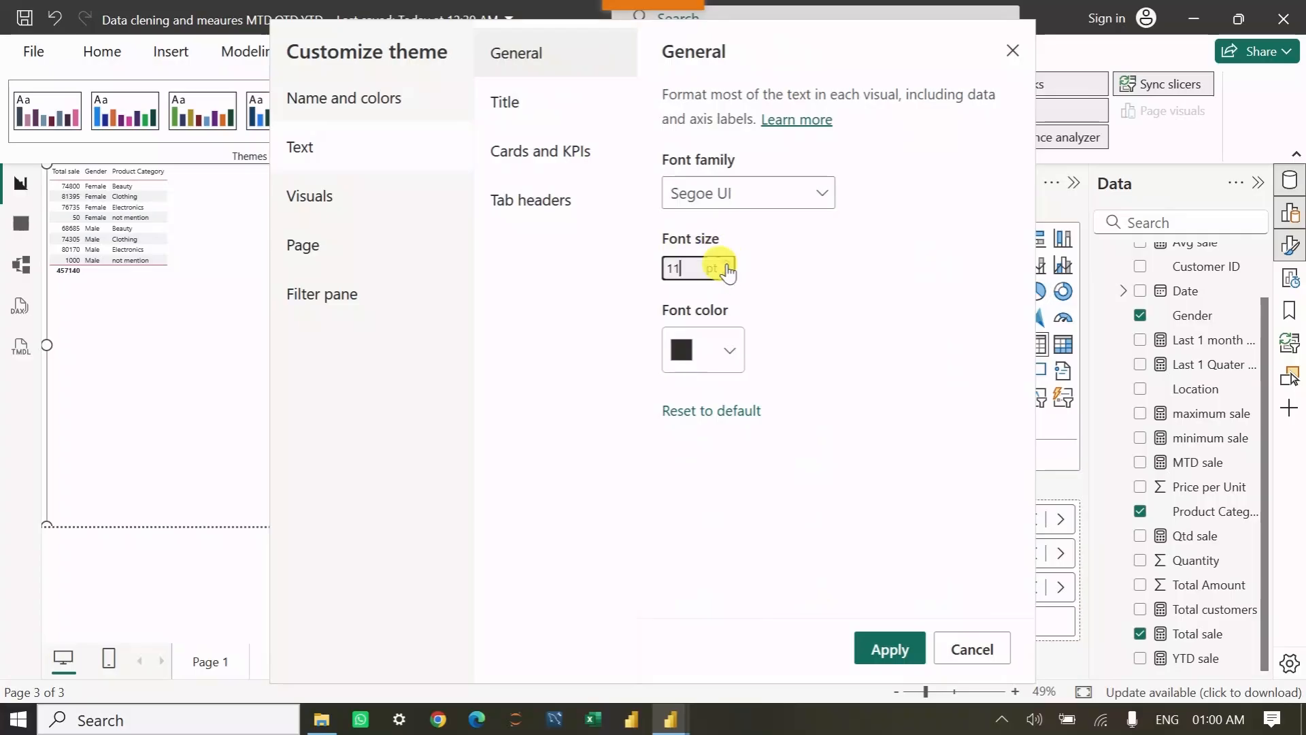
click(727, 264)
click(727, 265)
click(727, 265)
click(727, 265)
click(727, 265)
click(727, 265)
click(726, 265)
click(727, 264)
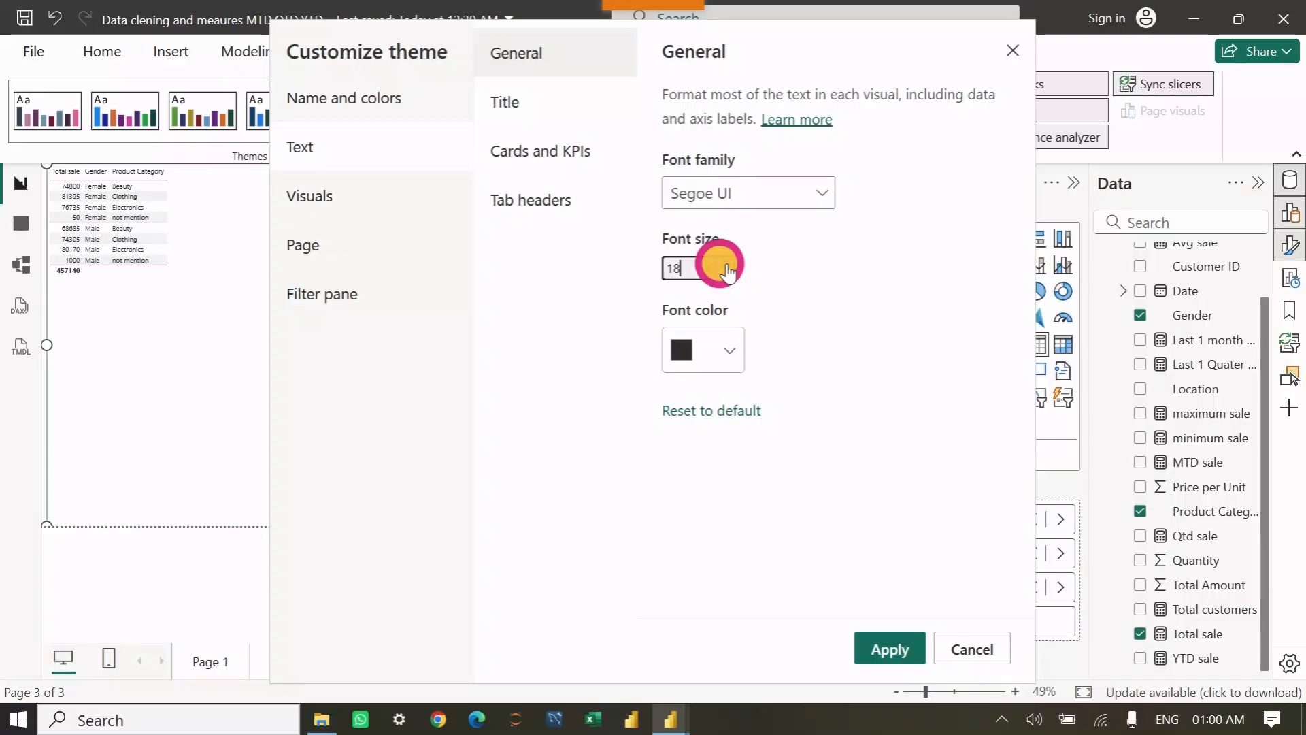
click(727, 265)
click(727, 265)
click(727, 265)
click(727, 265)
click(726, 265)
click(726, 264)
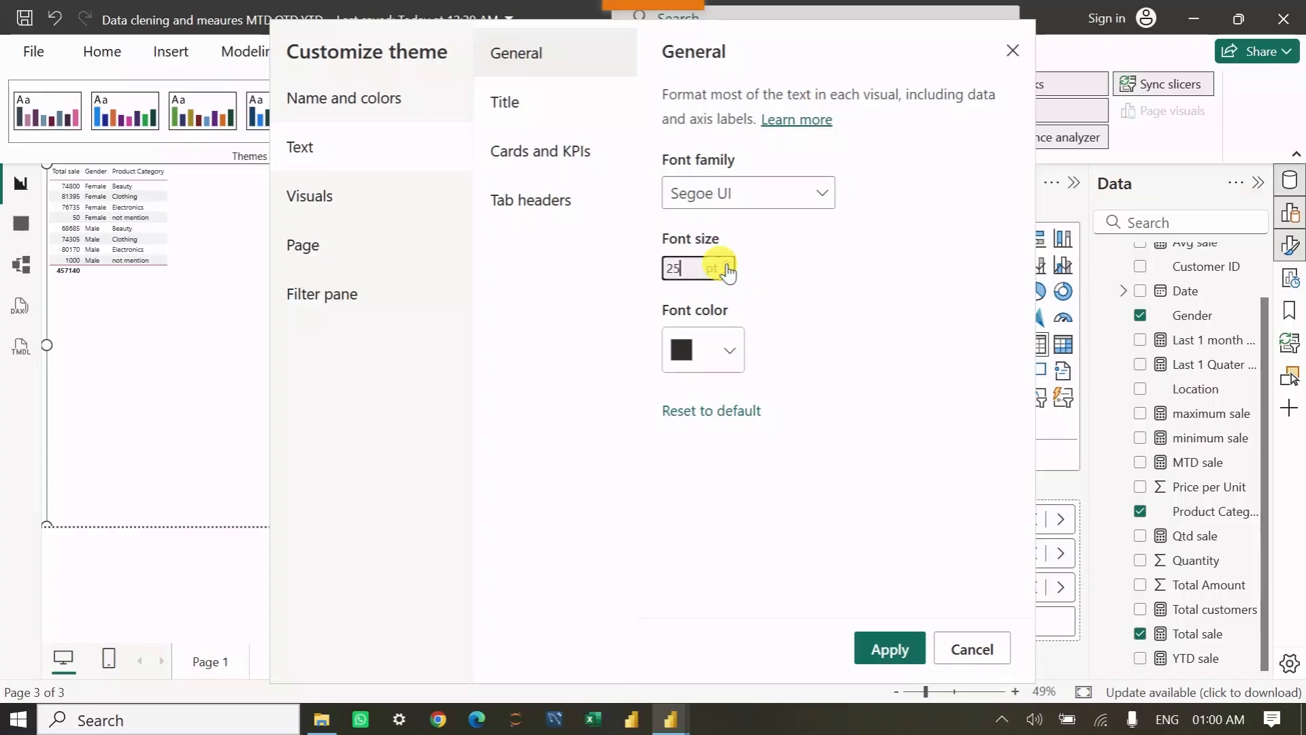
click(726, 265)
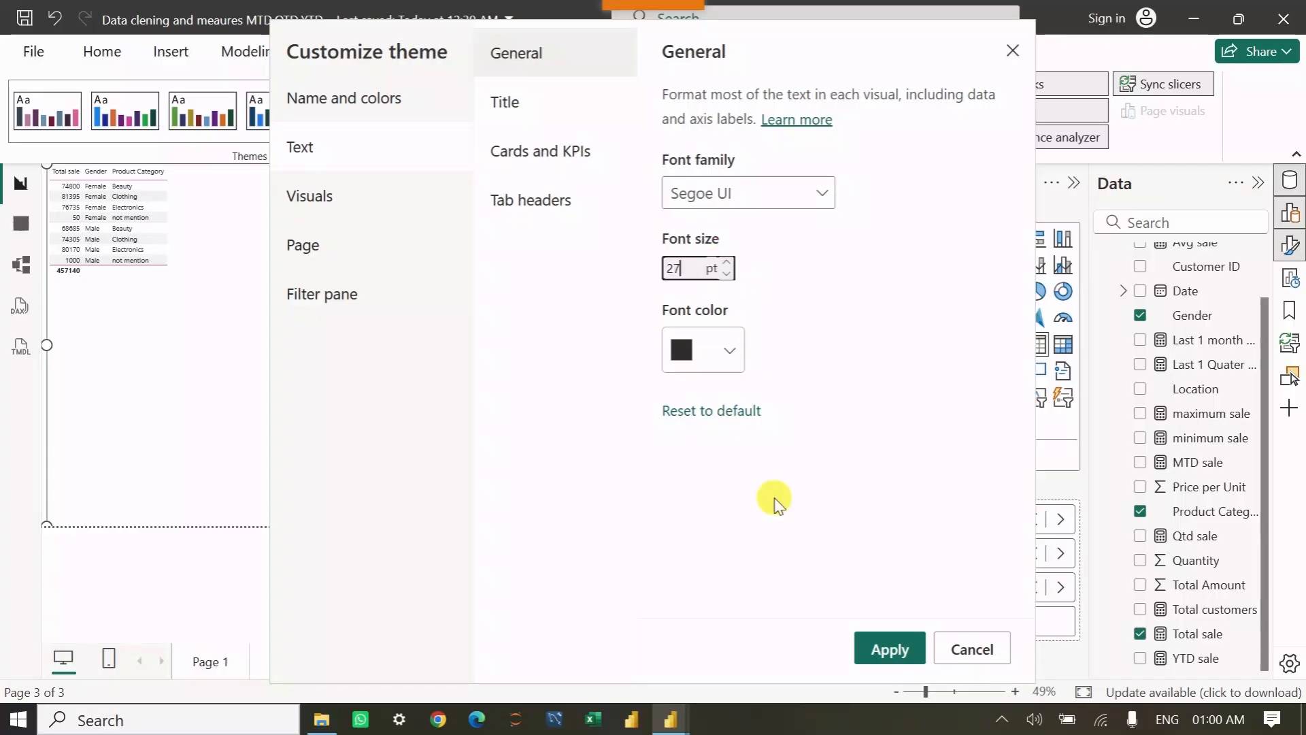
click(890, 649)
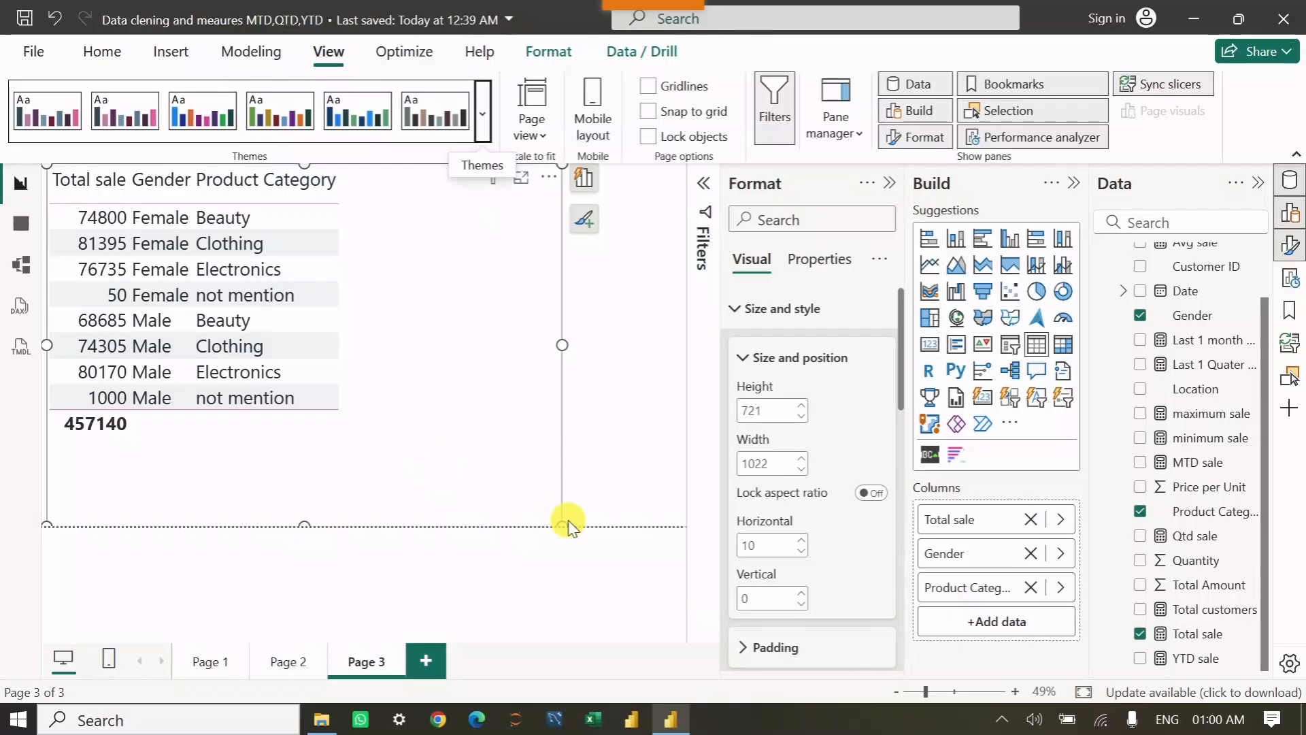
Resize the table to about 723 wide and 706 high and copy the Page 2 filled map's formatting onto it with Format Painter.
drag(554, 520, 345, 513)
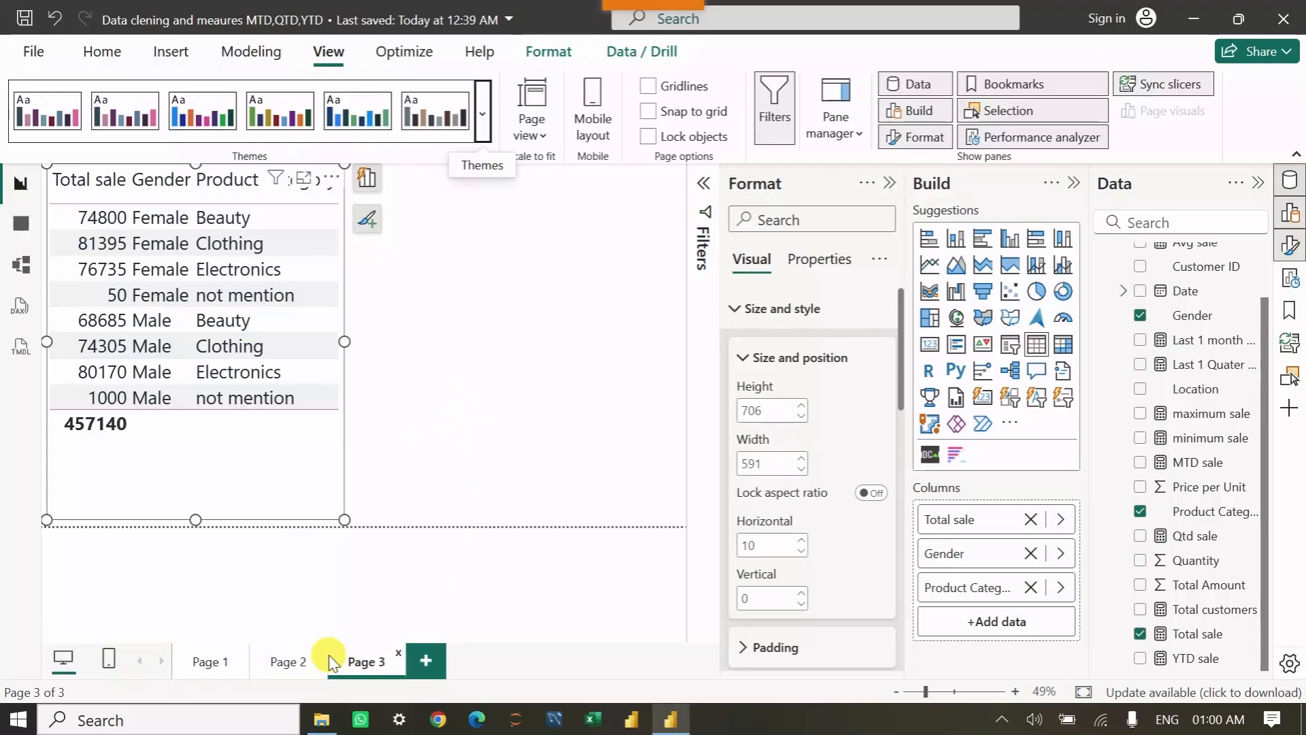
click(294, 658)
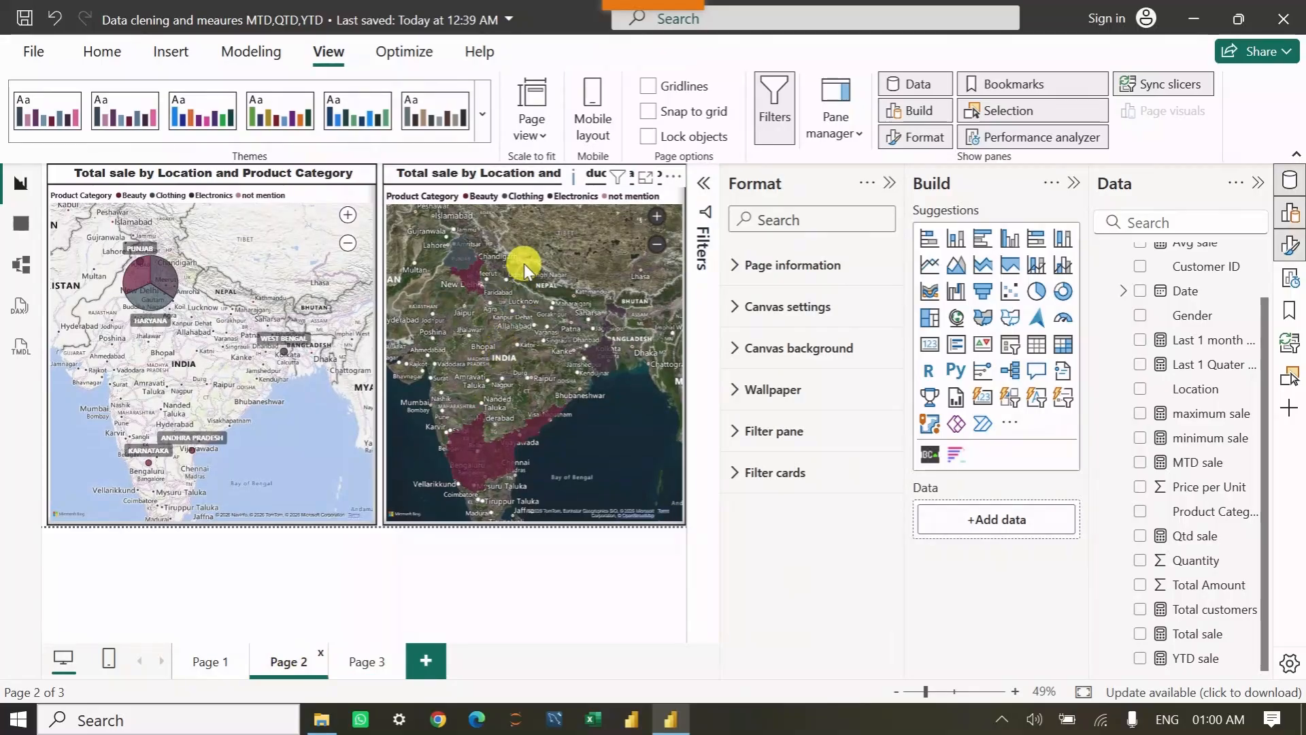
click(530, 252)
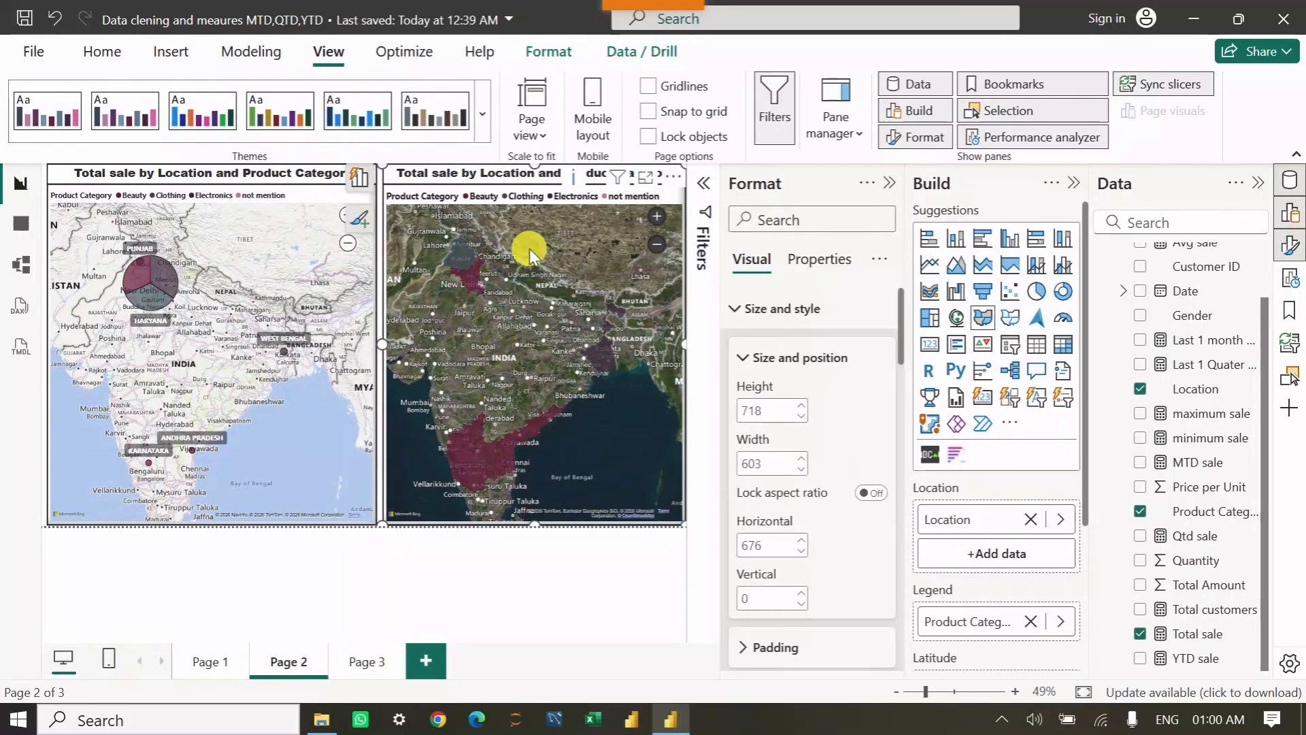
click(102, 51)
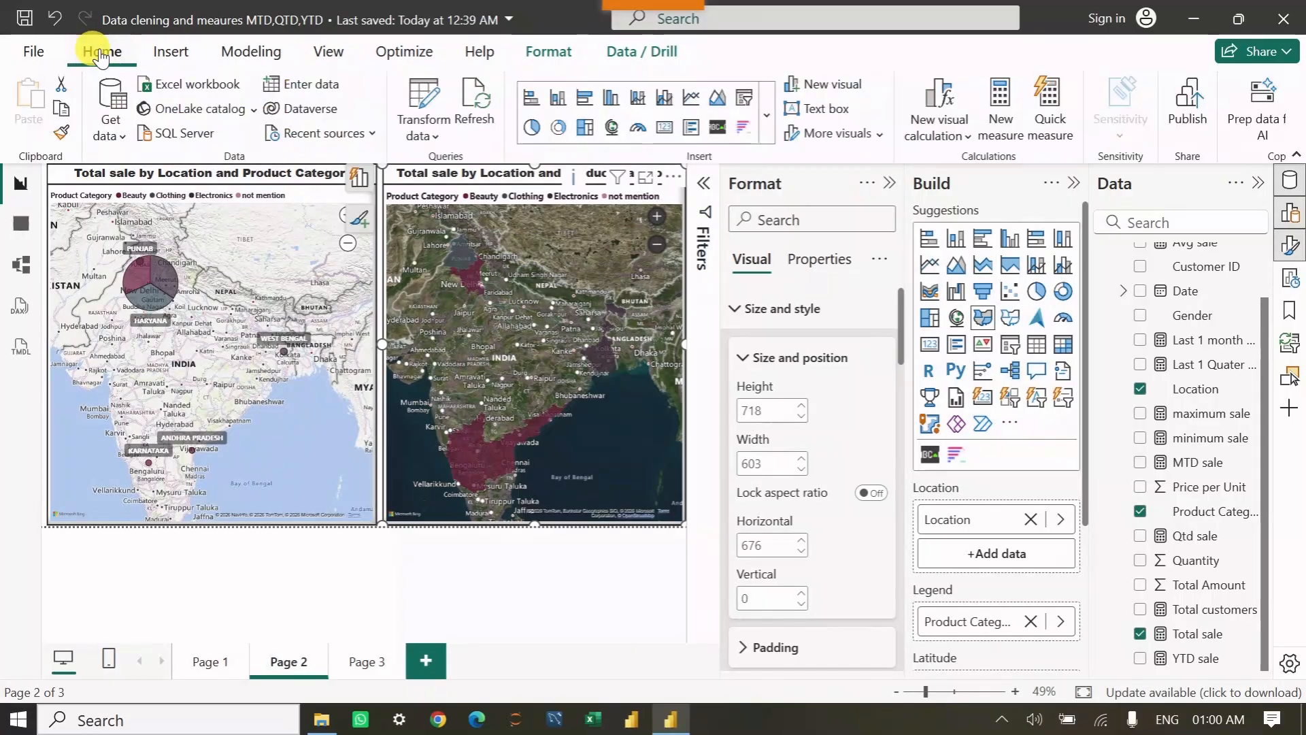
click(61, 132)
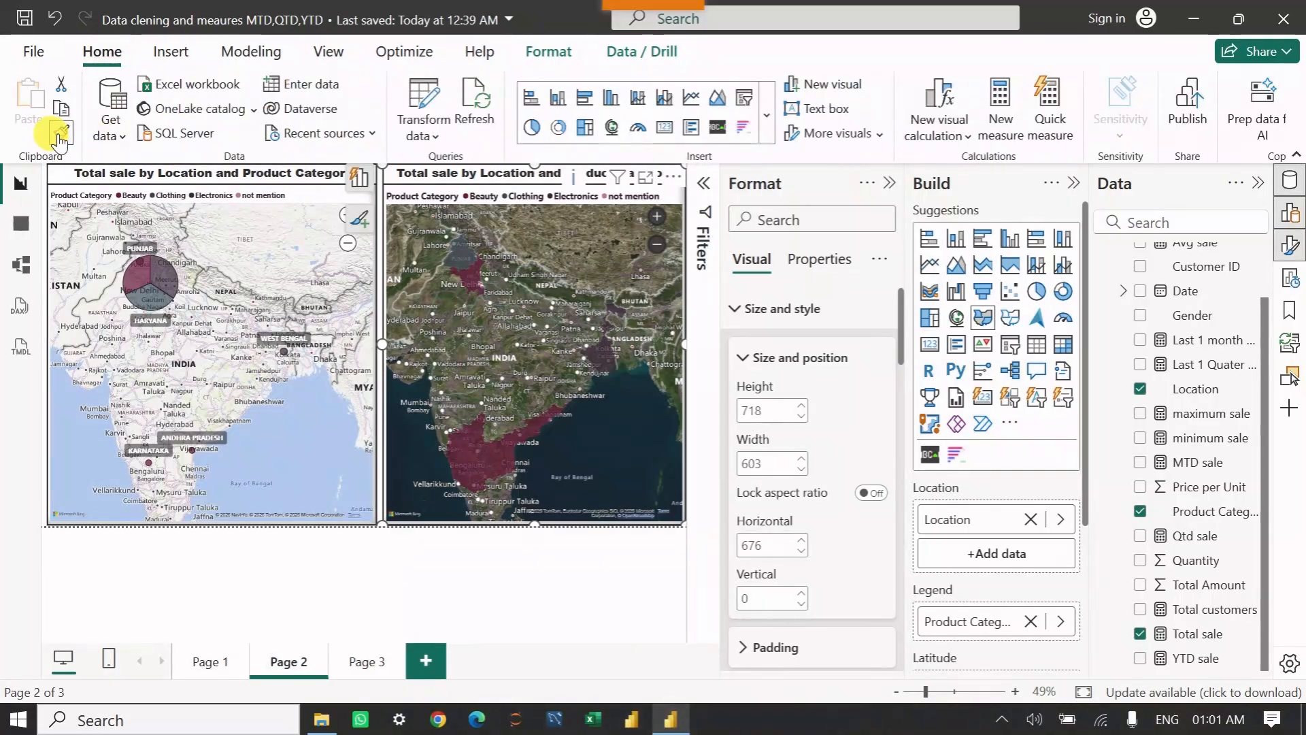
click(373, 670)
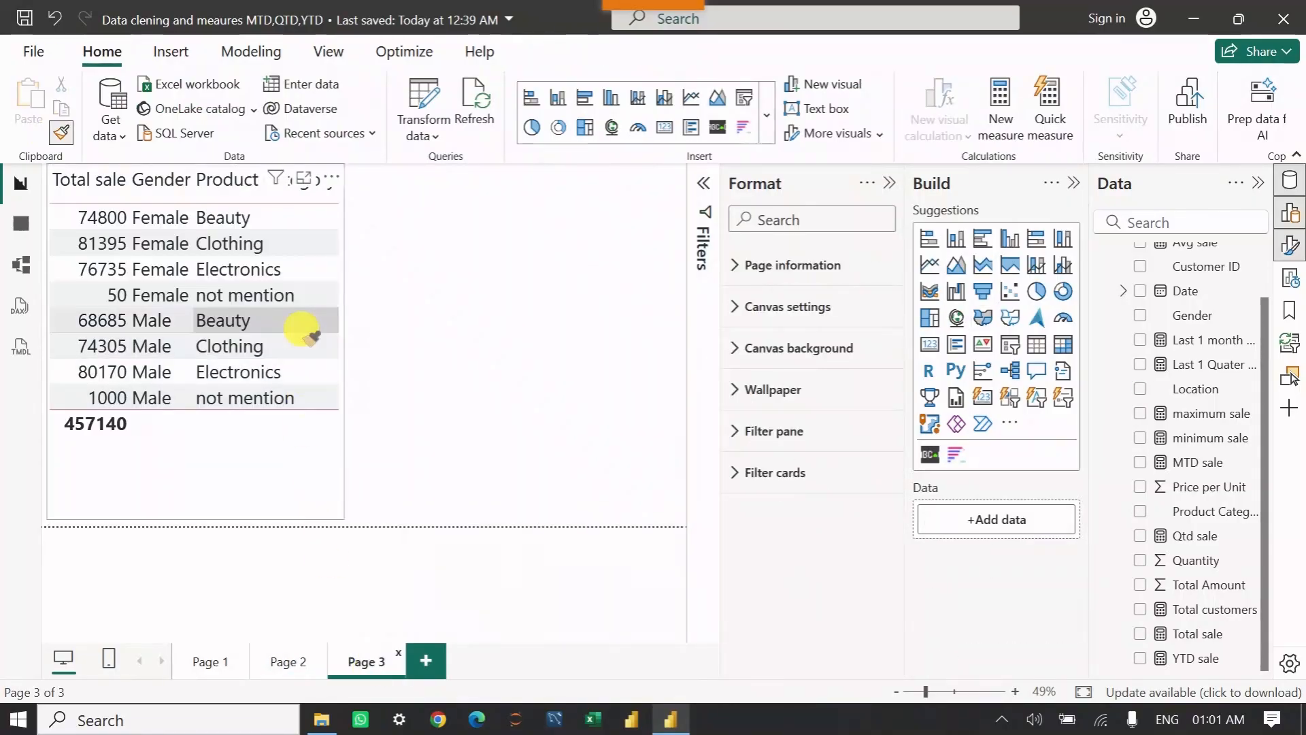
click(302, 330)
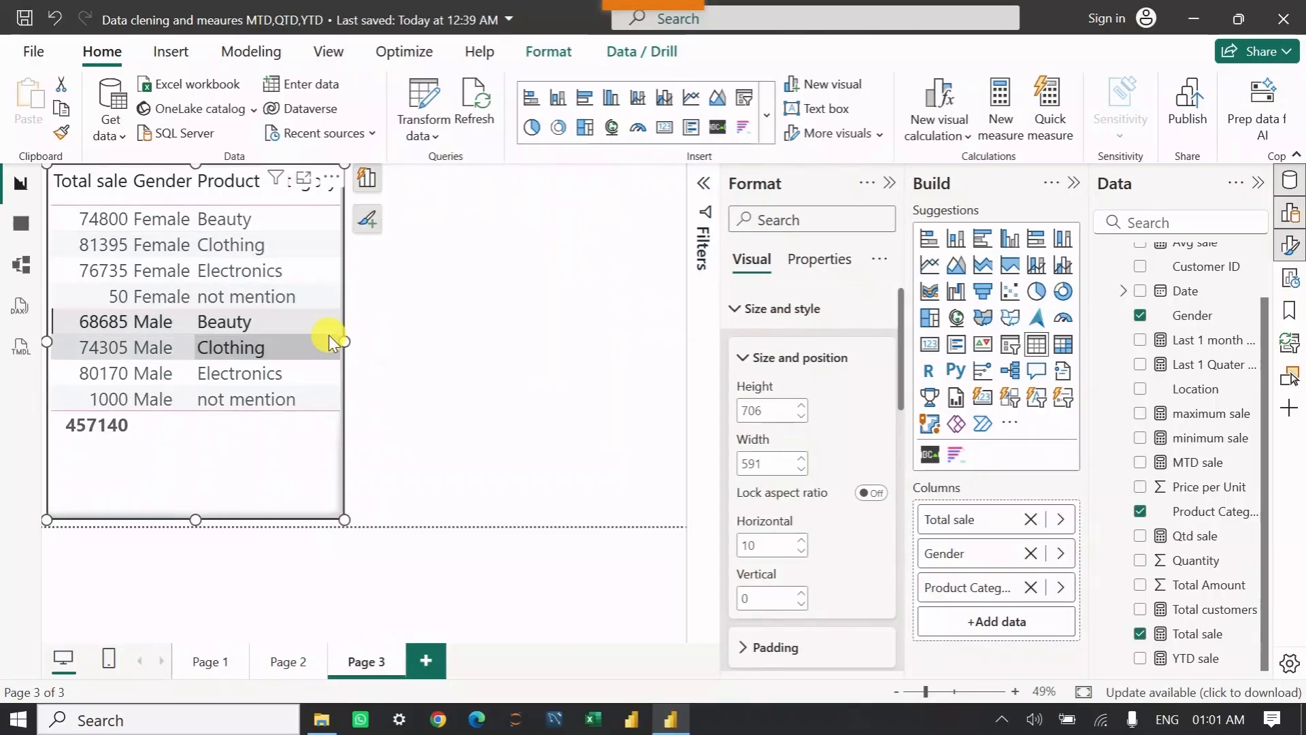
drag(345, 341, 417, 385)
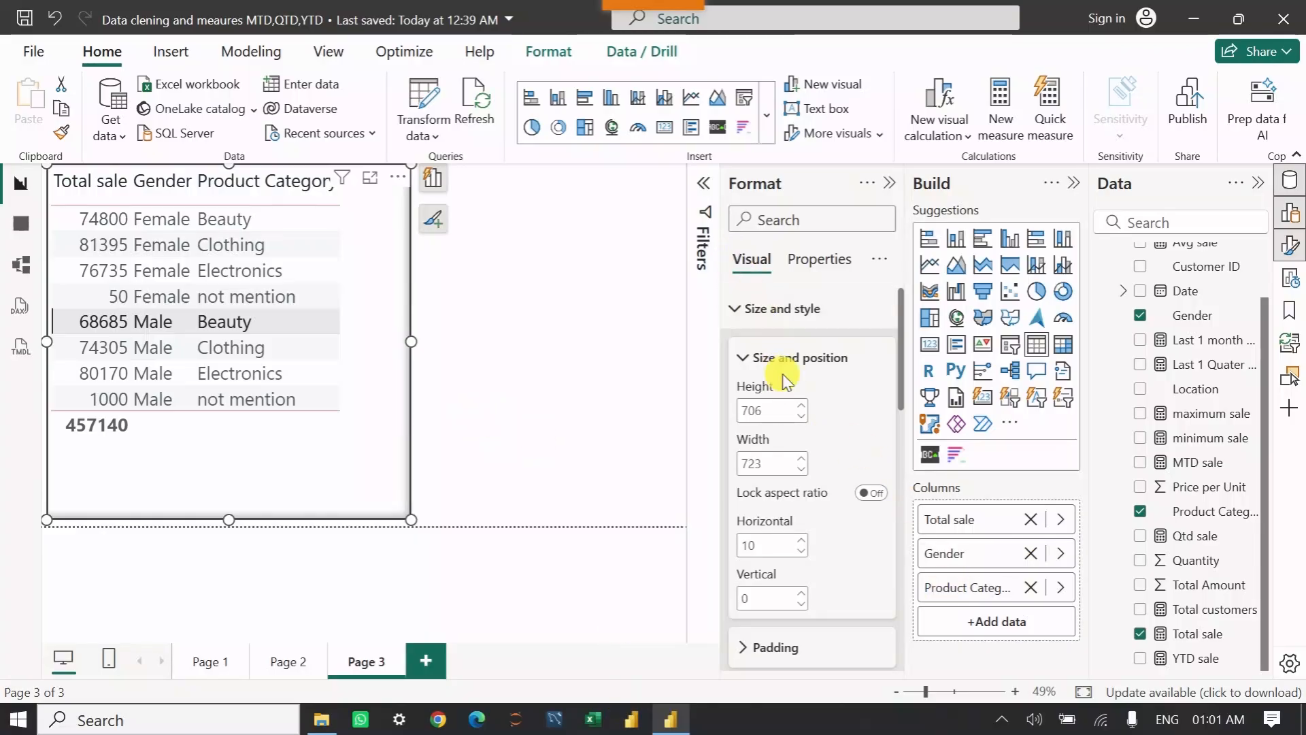
Turn on the table's title with the text "Total sales by Gender and product cat" and widen the table to fit it.
scroll(785, 378, down, 6)
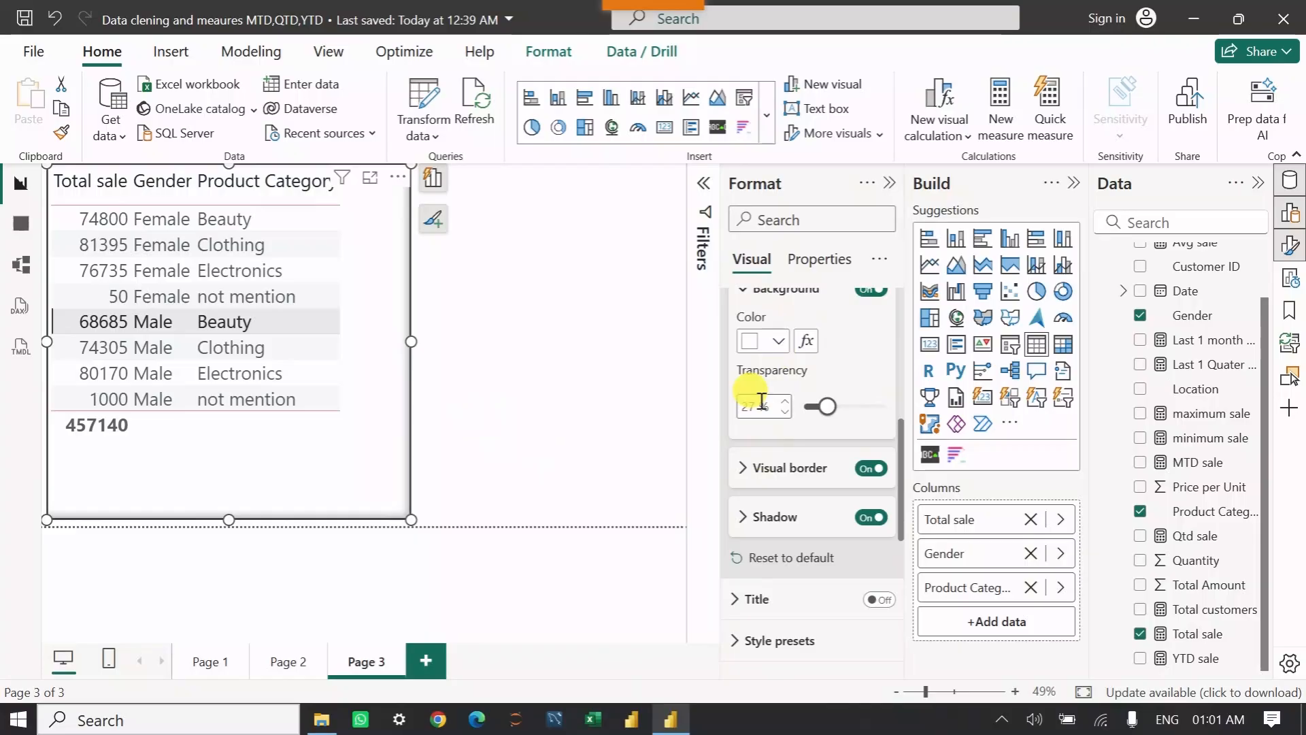
scroll(755, 409, down, 4)
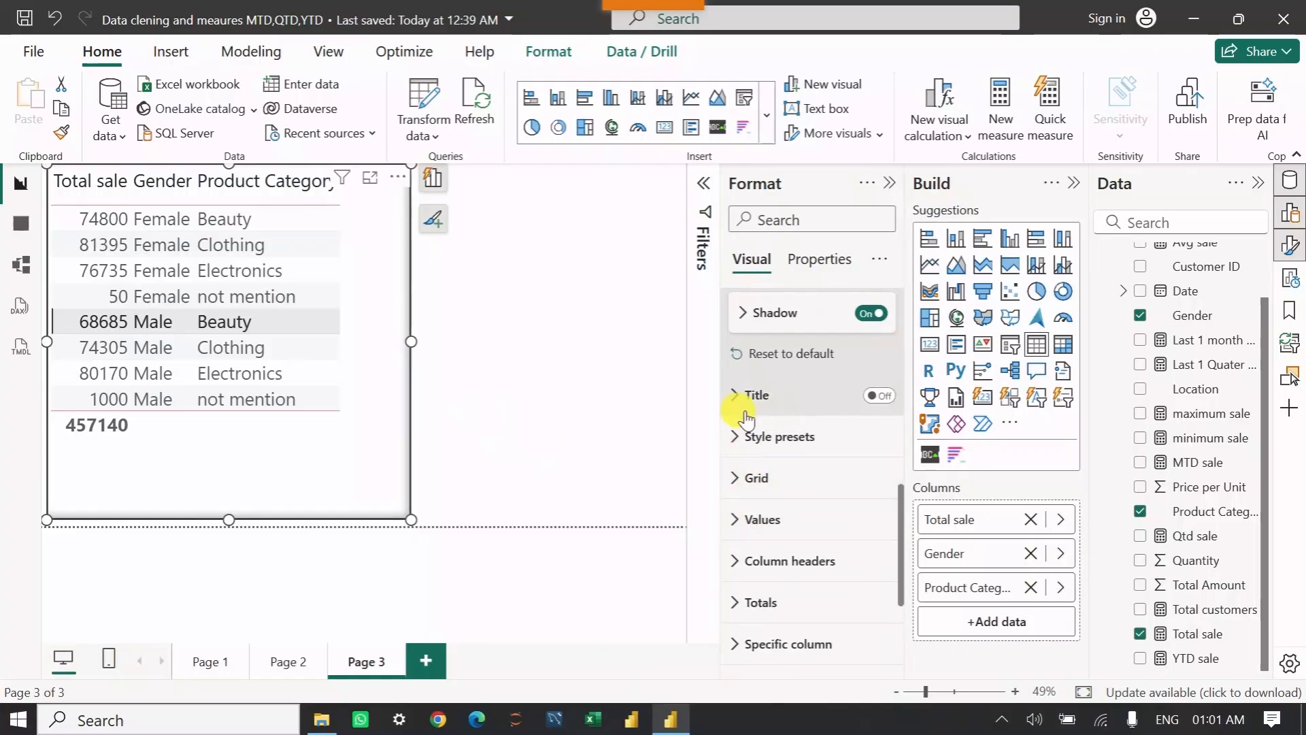
click(749, 397)
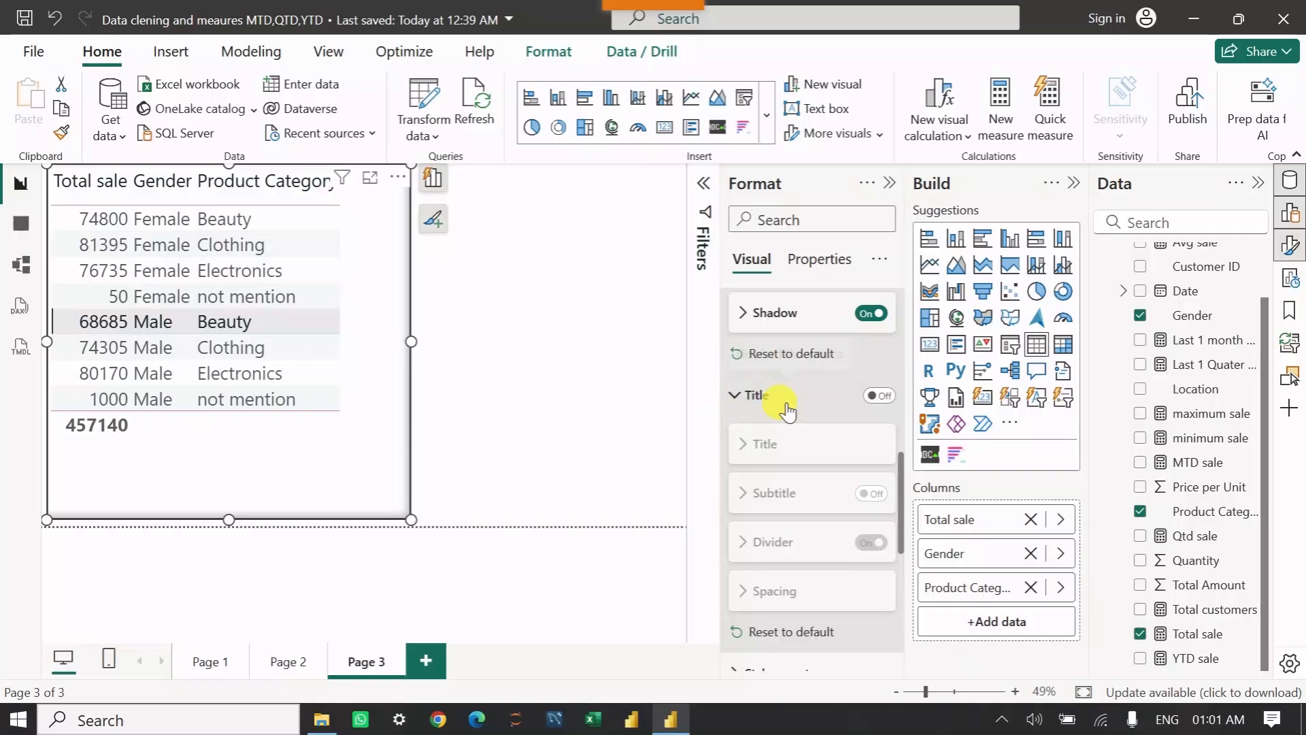
click(877, 396)
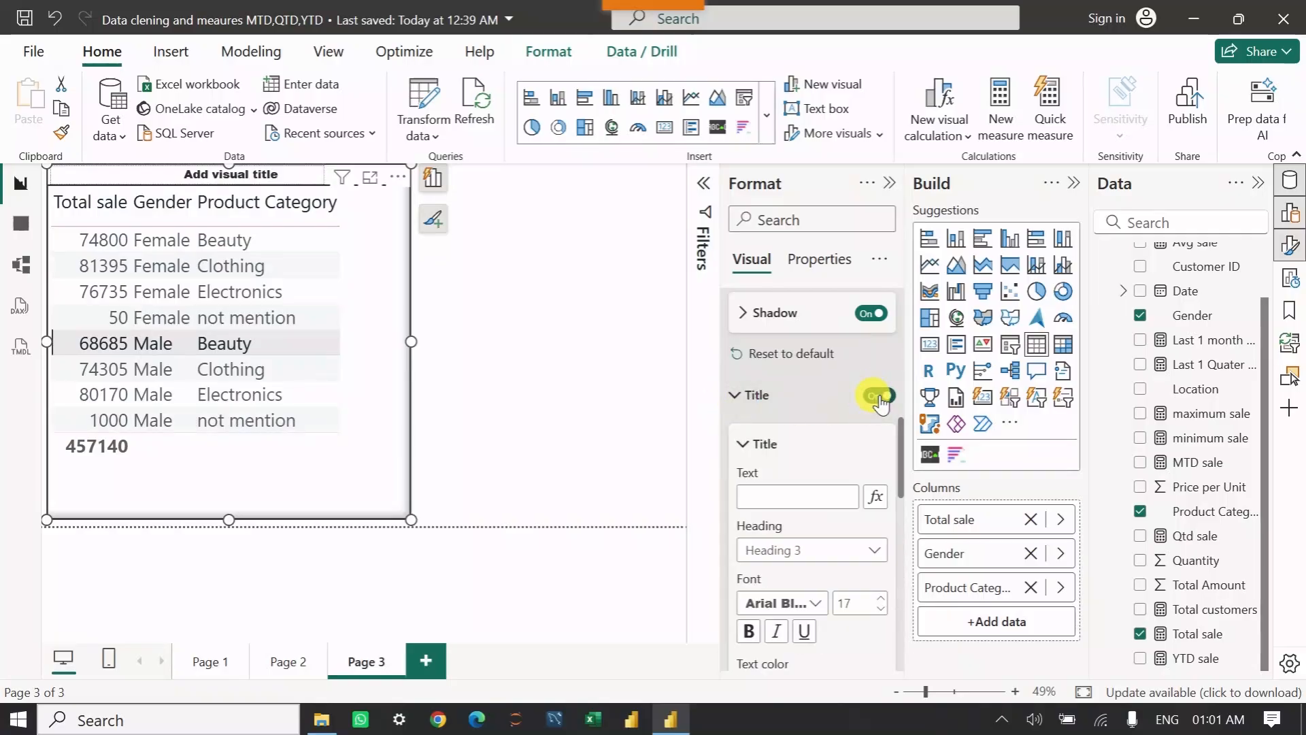
click(783, 493)
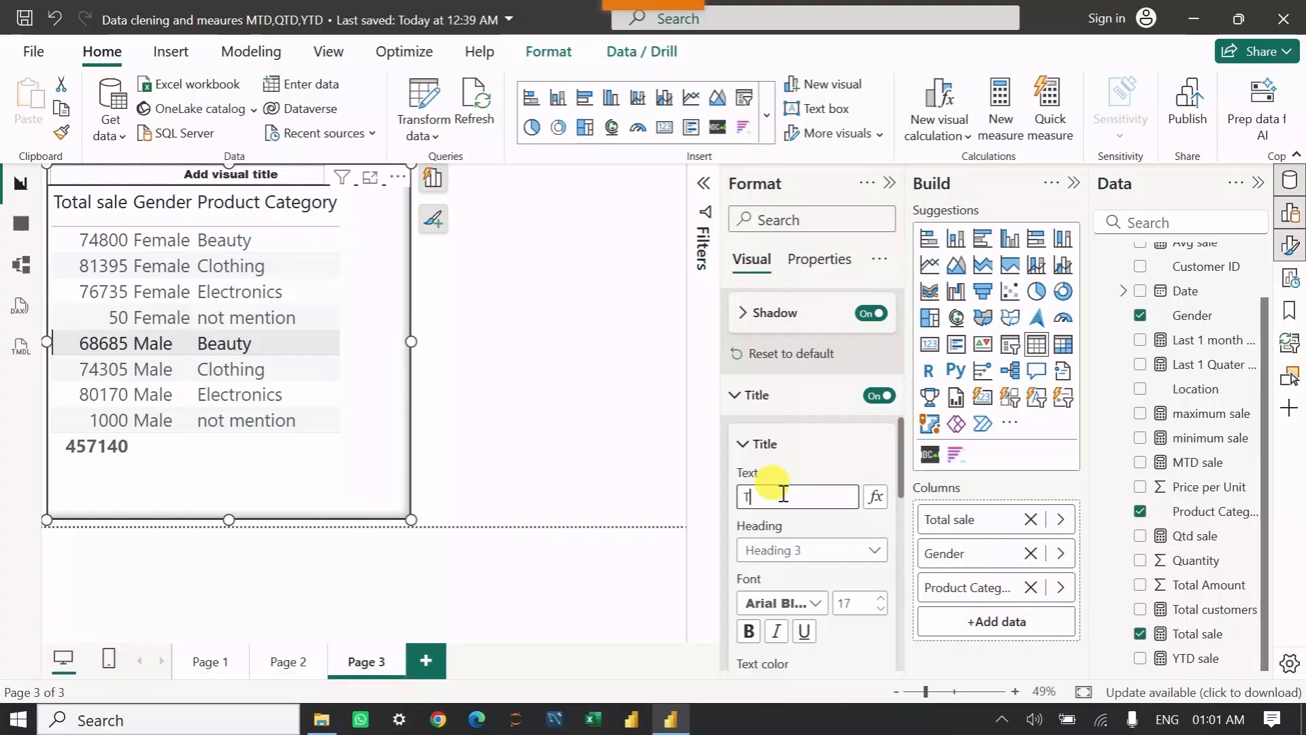
text(otal sales by)
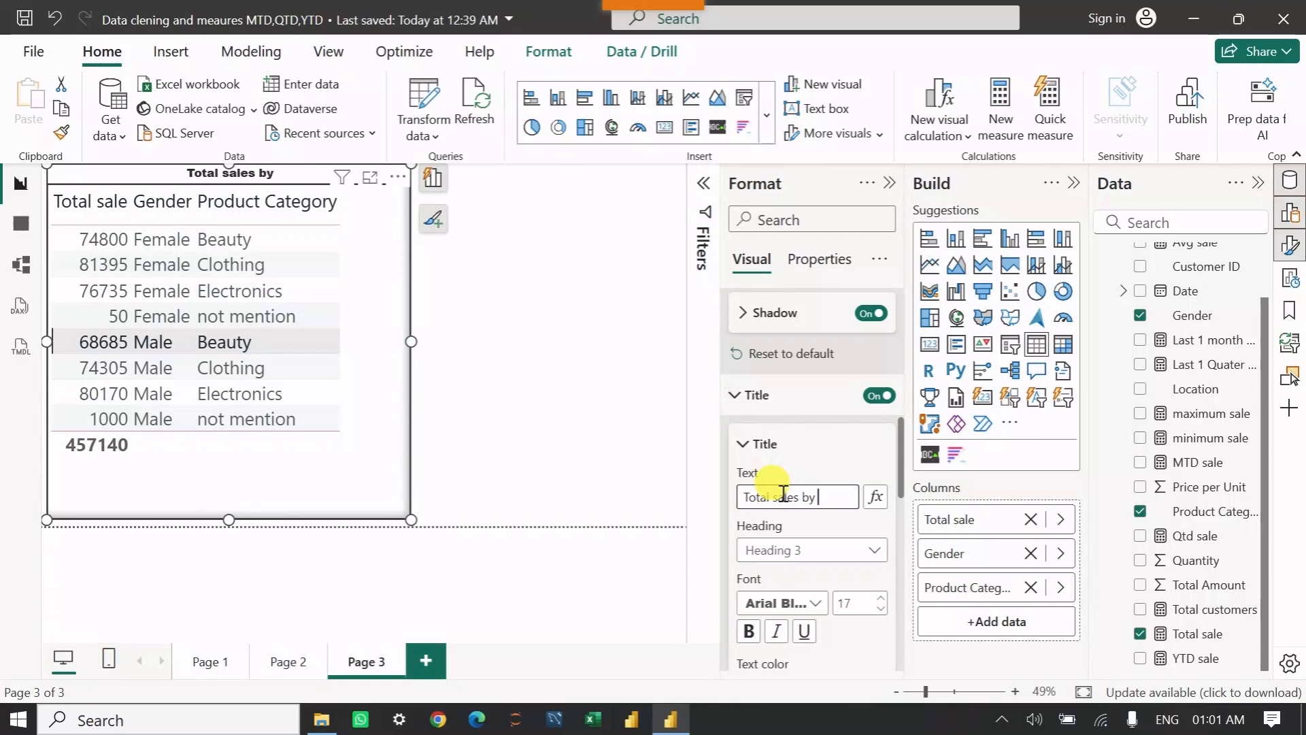
text(Gen)
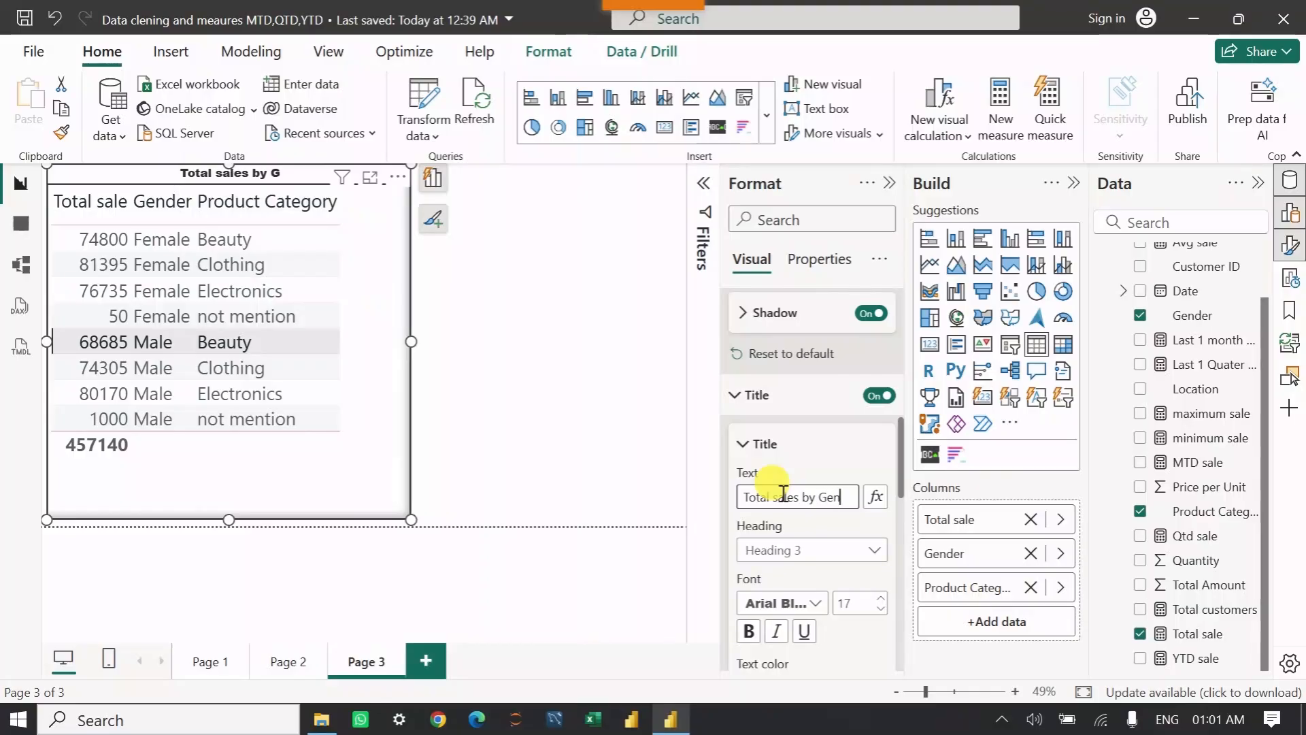
text(der)
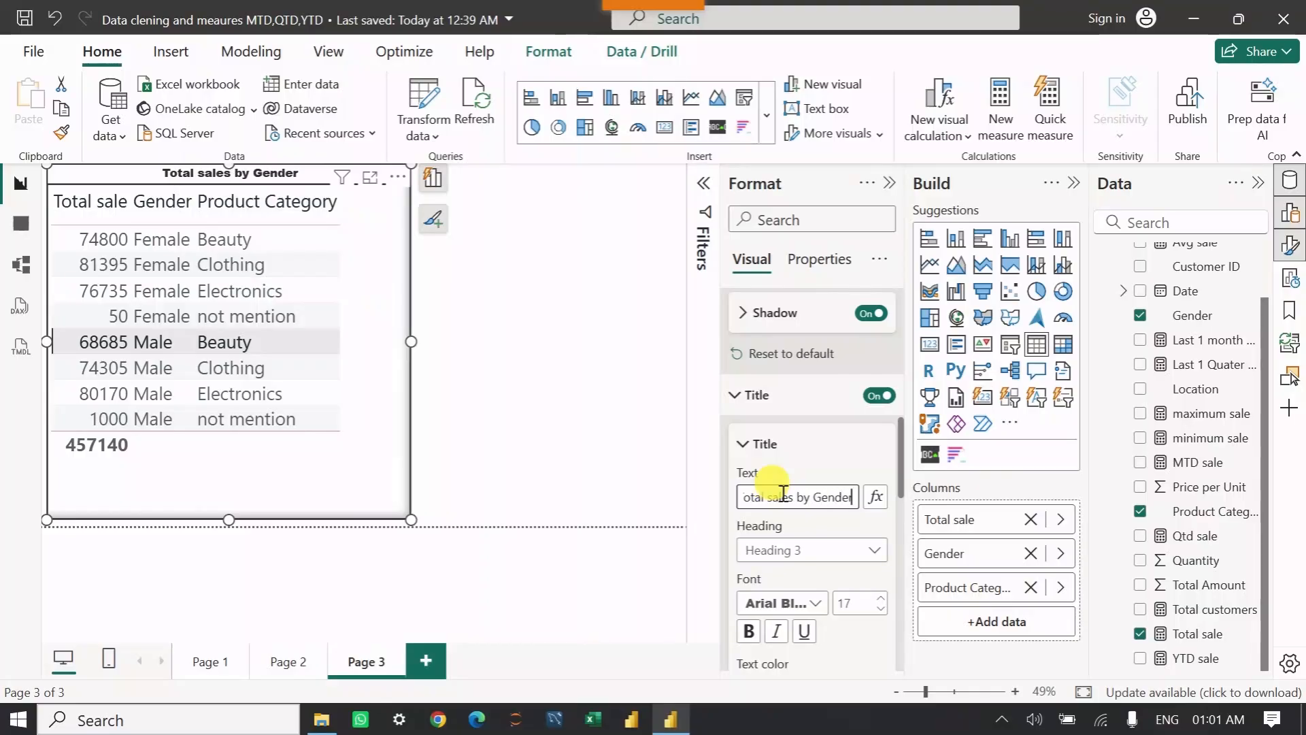
text( an)
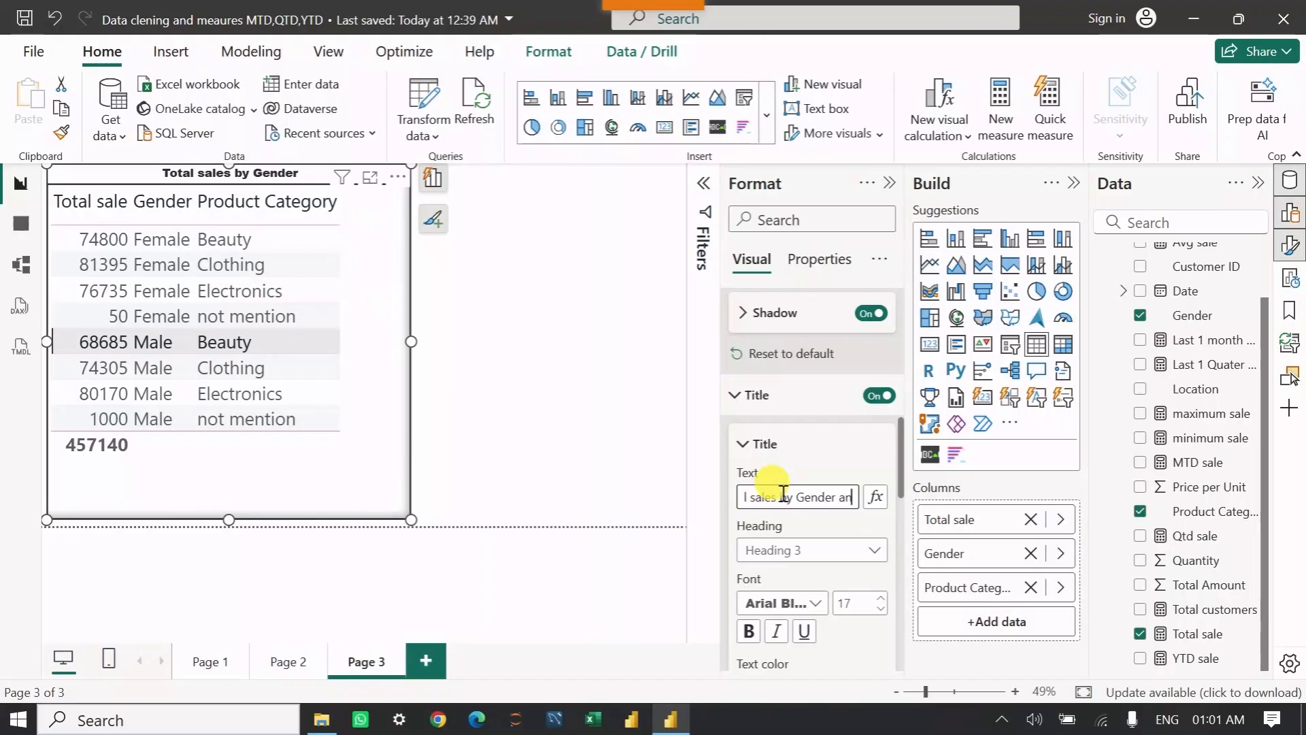
text(d)
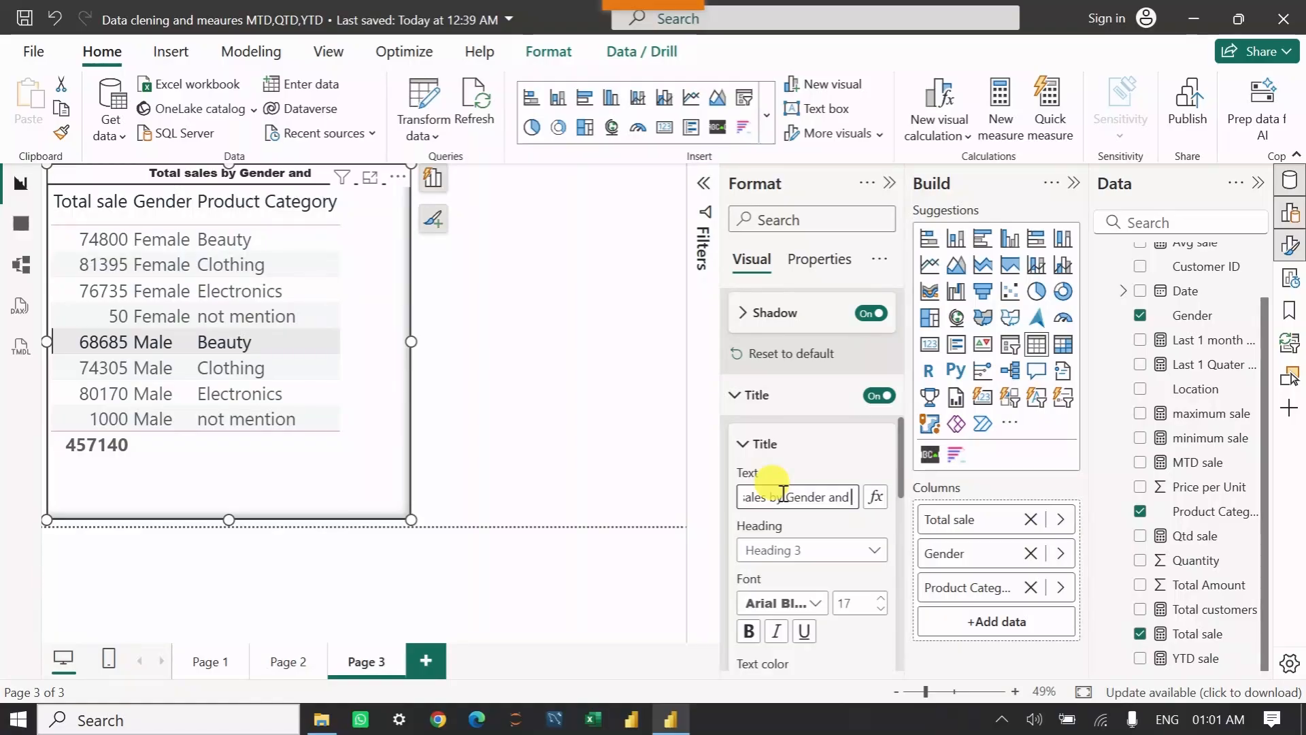
text(product cat)
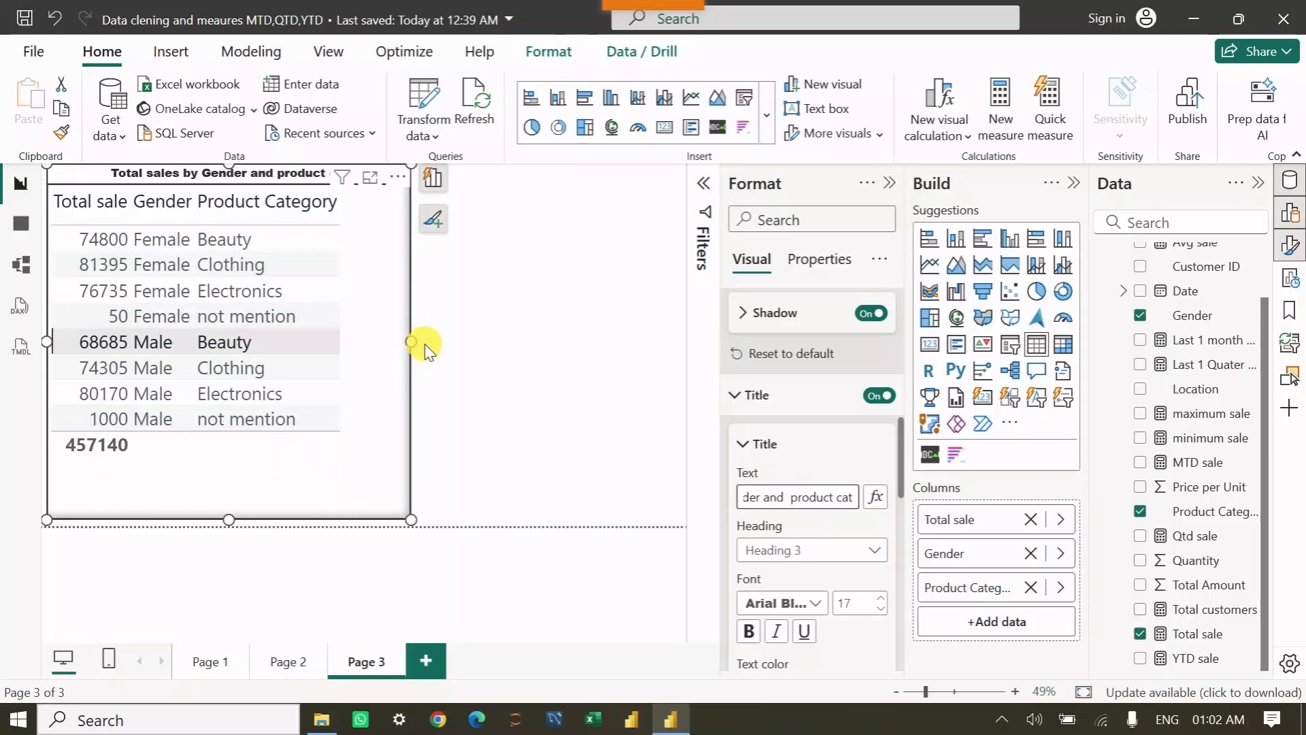
drag(411, 342, 490, 354)
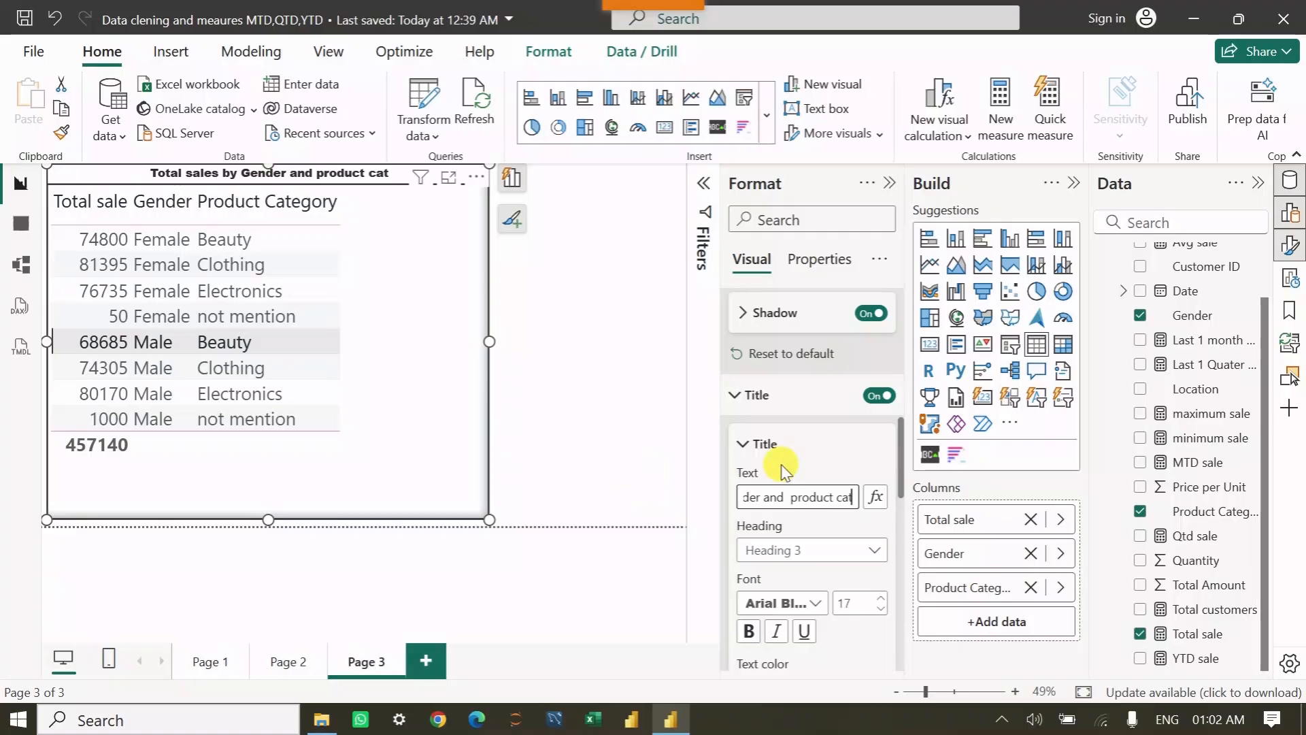
click(830, 553)
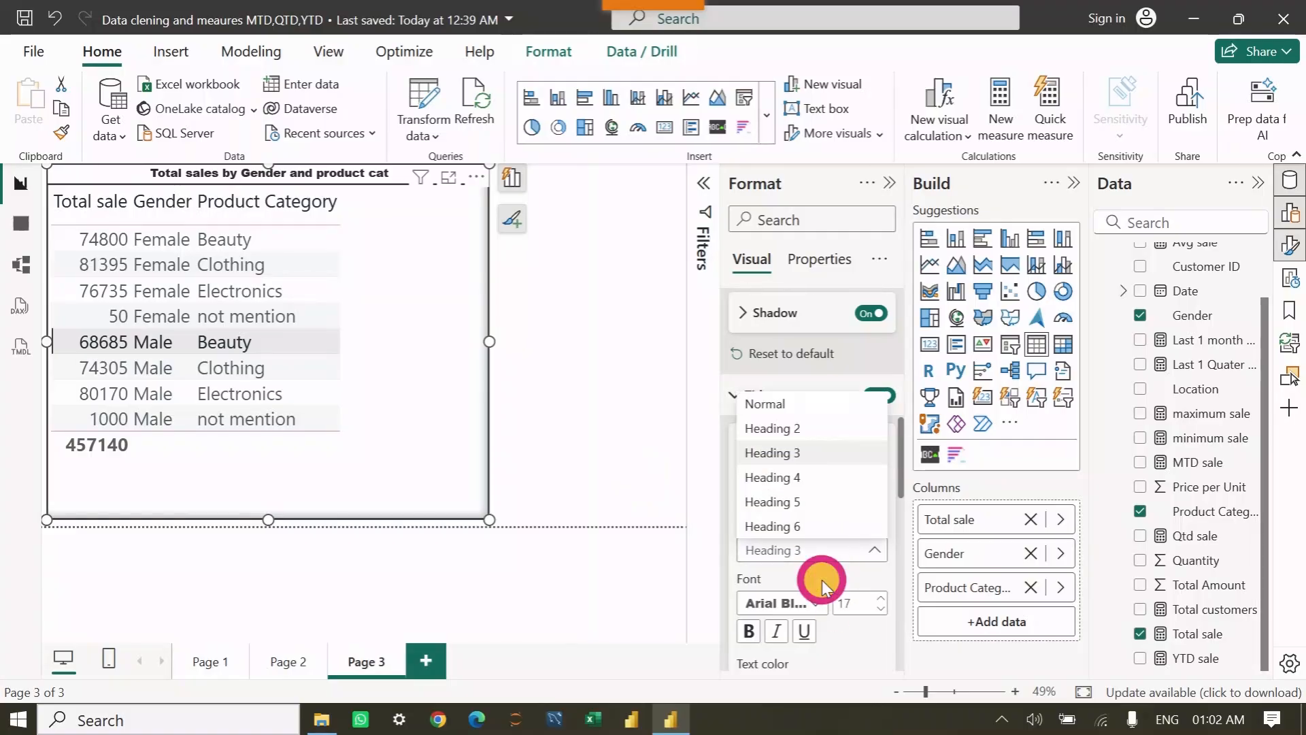
click(822, 579)
Try the Minimal, Bold header and Alternating rows style presets on the table.
scroll(825, 579, down, 3)
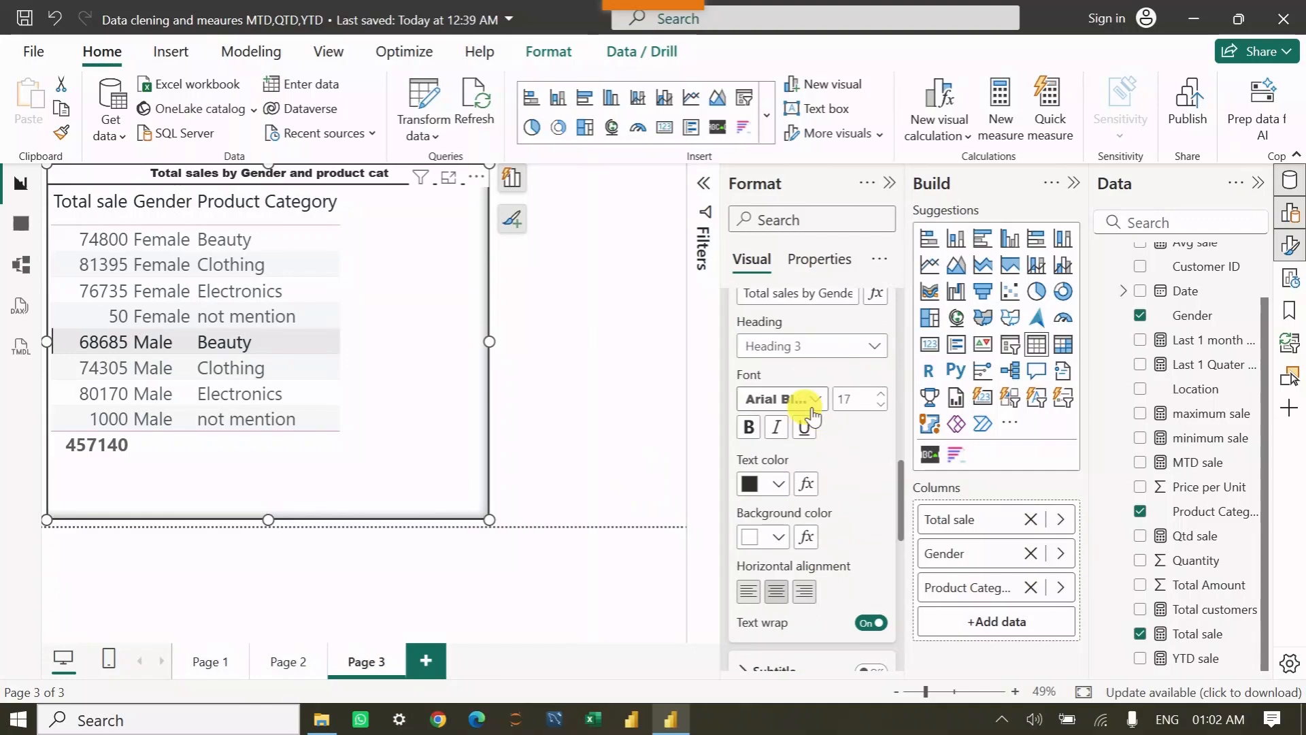
scroll(807, 438, down, 3)
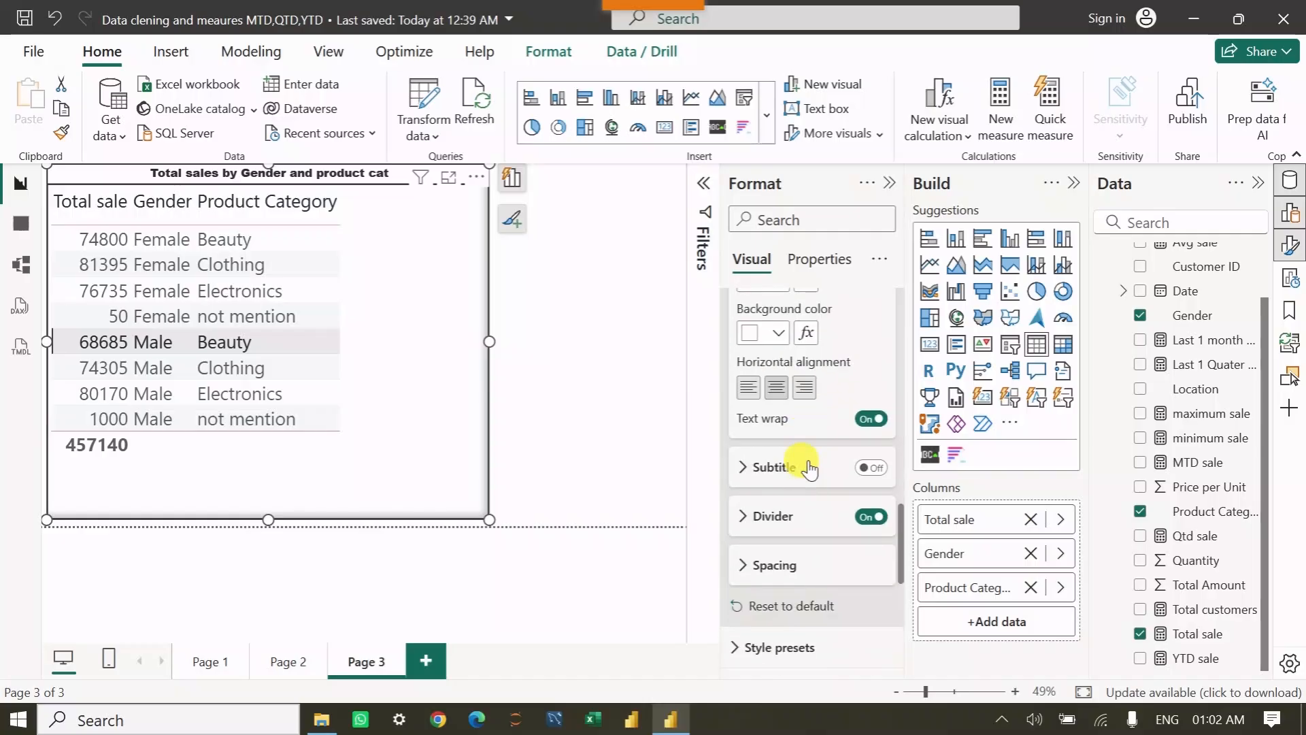
scroll(807, 478, down, 5)
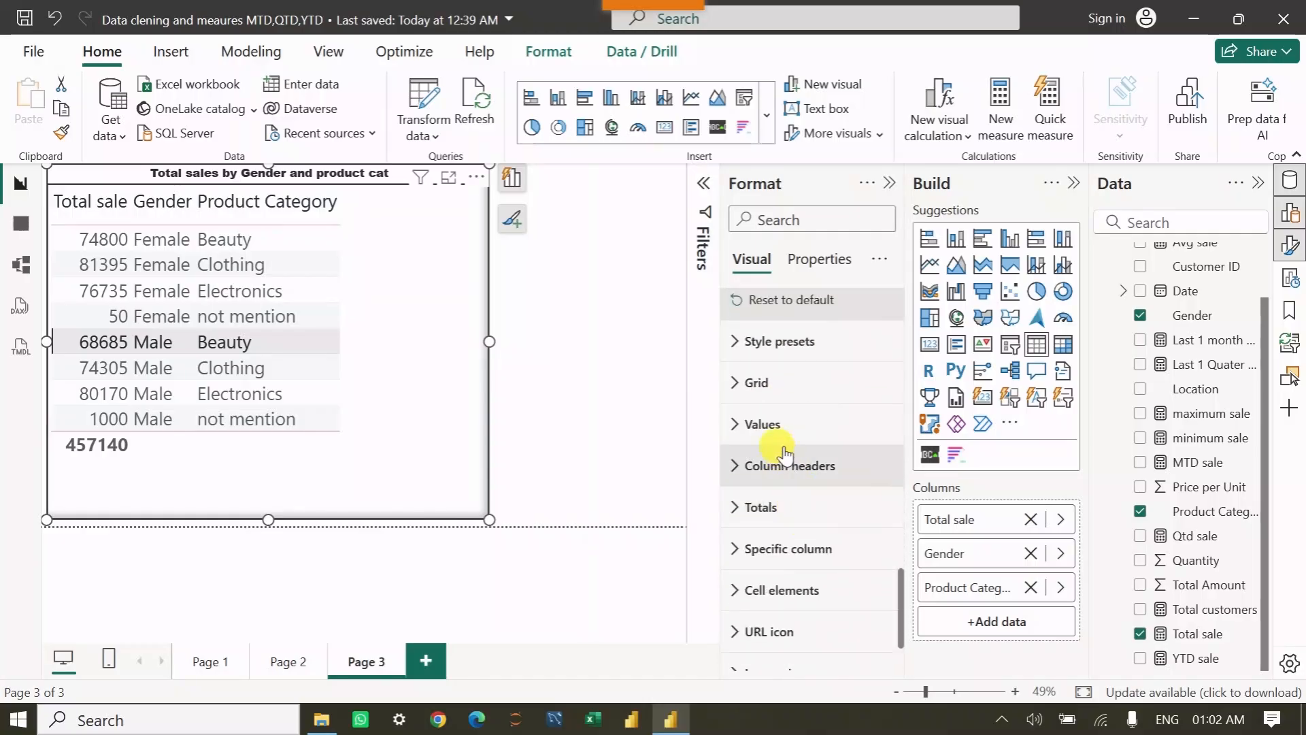
click(725, 341)
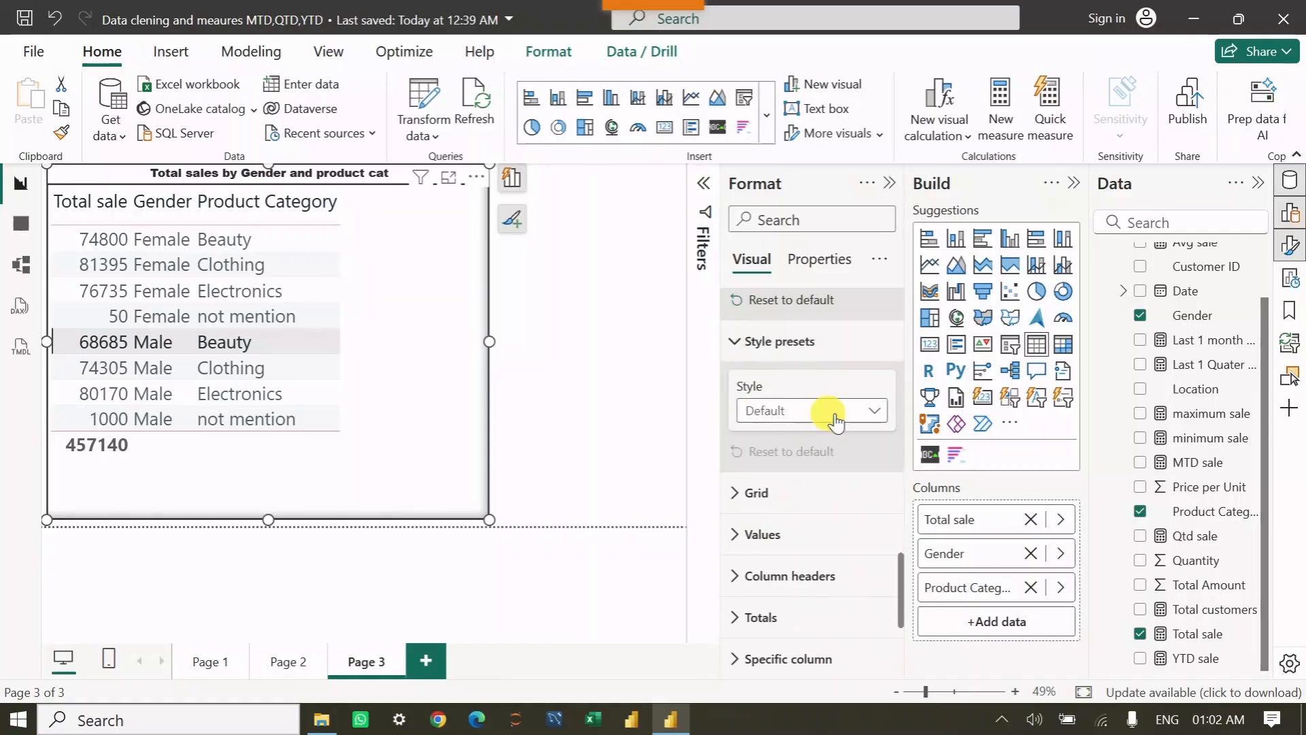
click(835, 421)
click(788, 495)
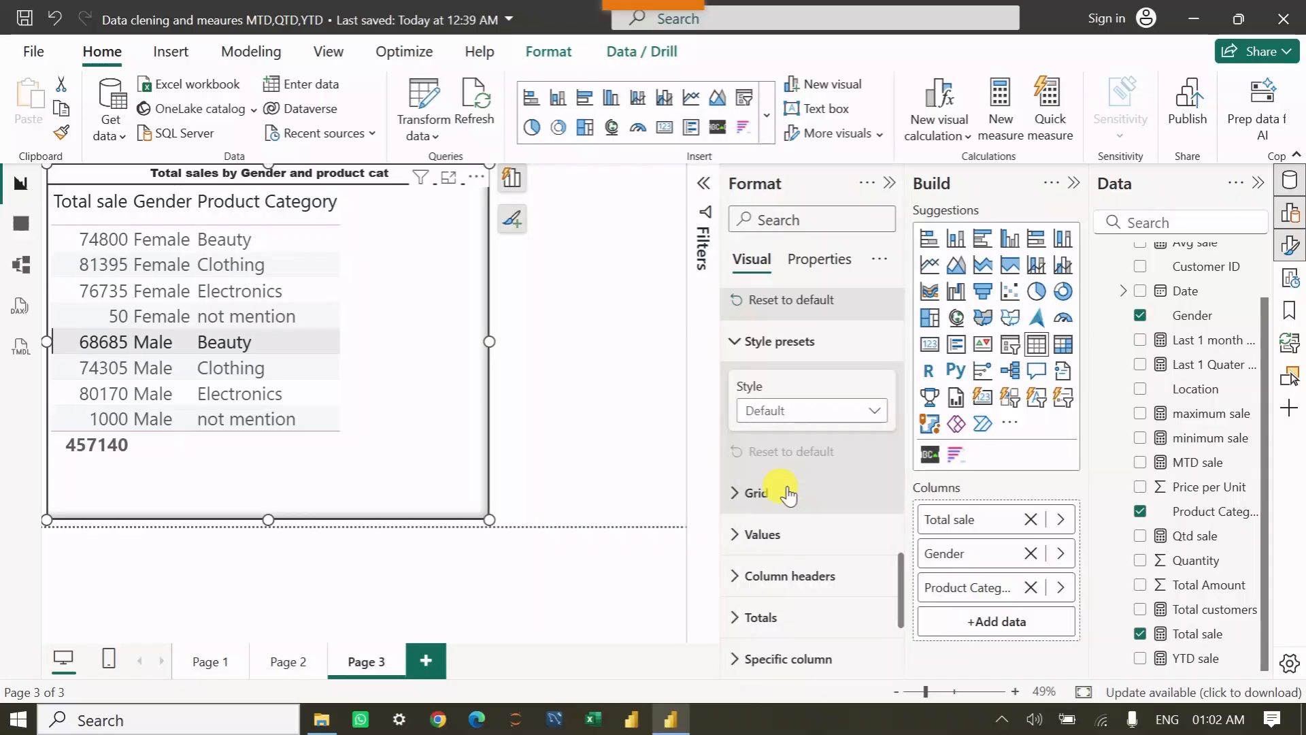
click(830, 414)
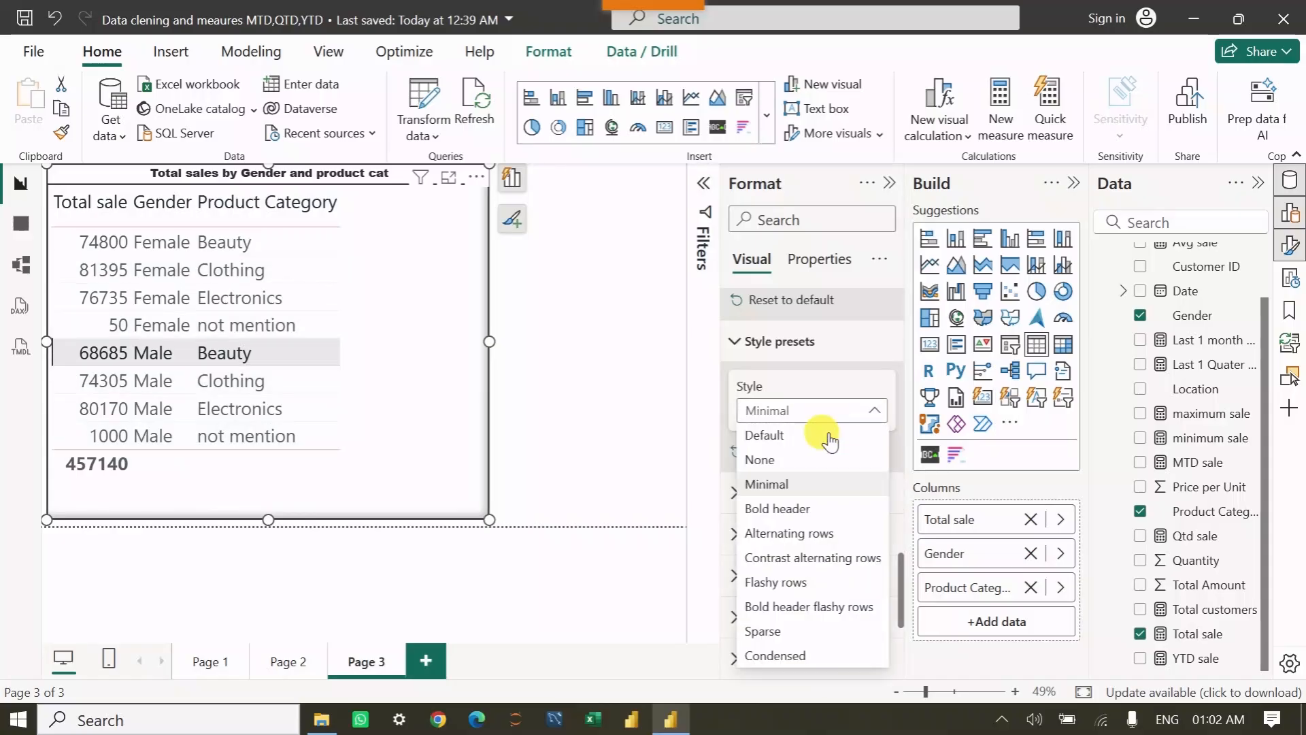
click(783, 508)
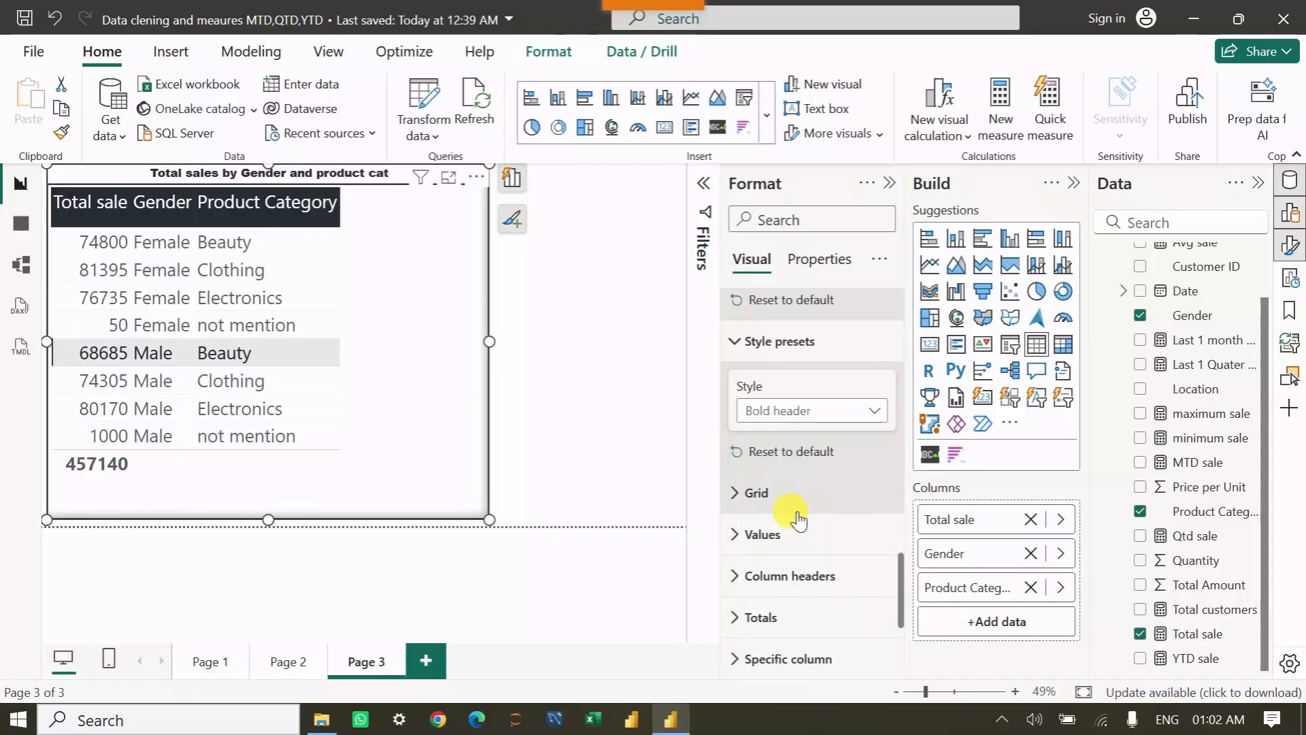
click(829, 411)
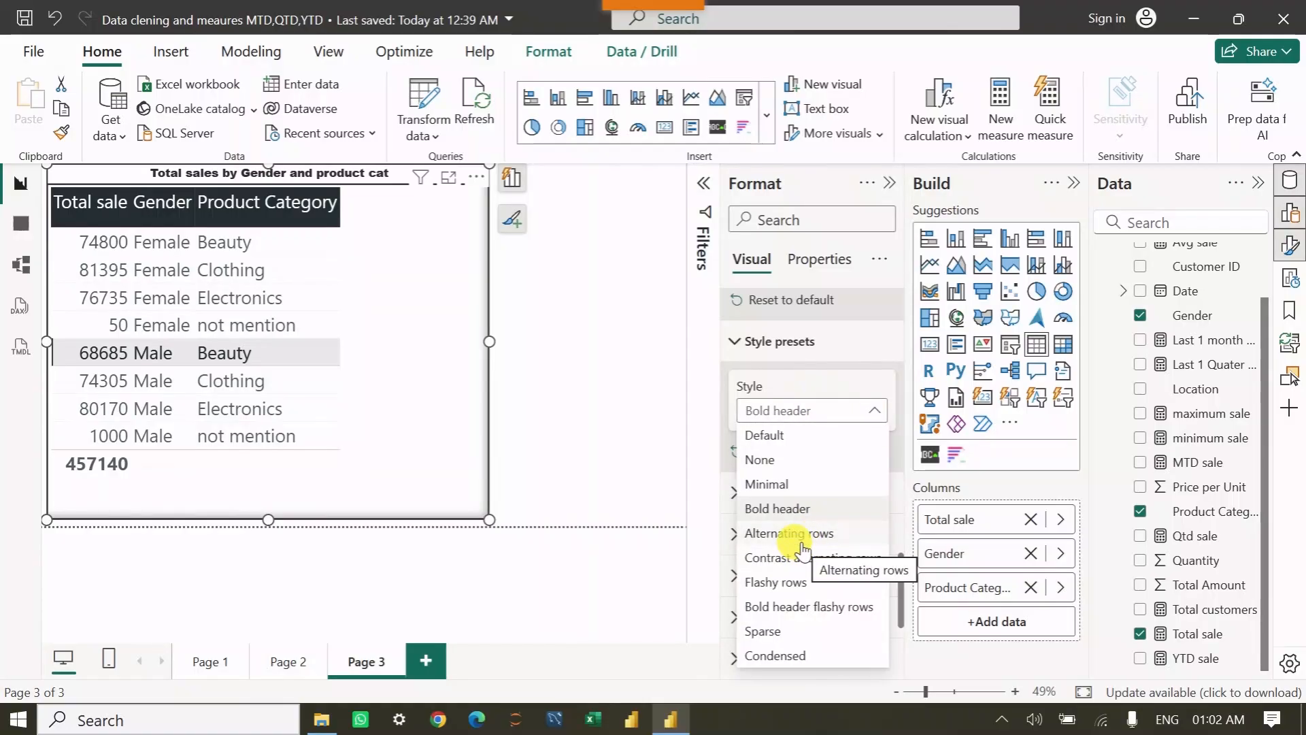
key(Escape)
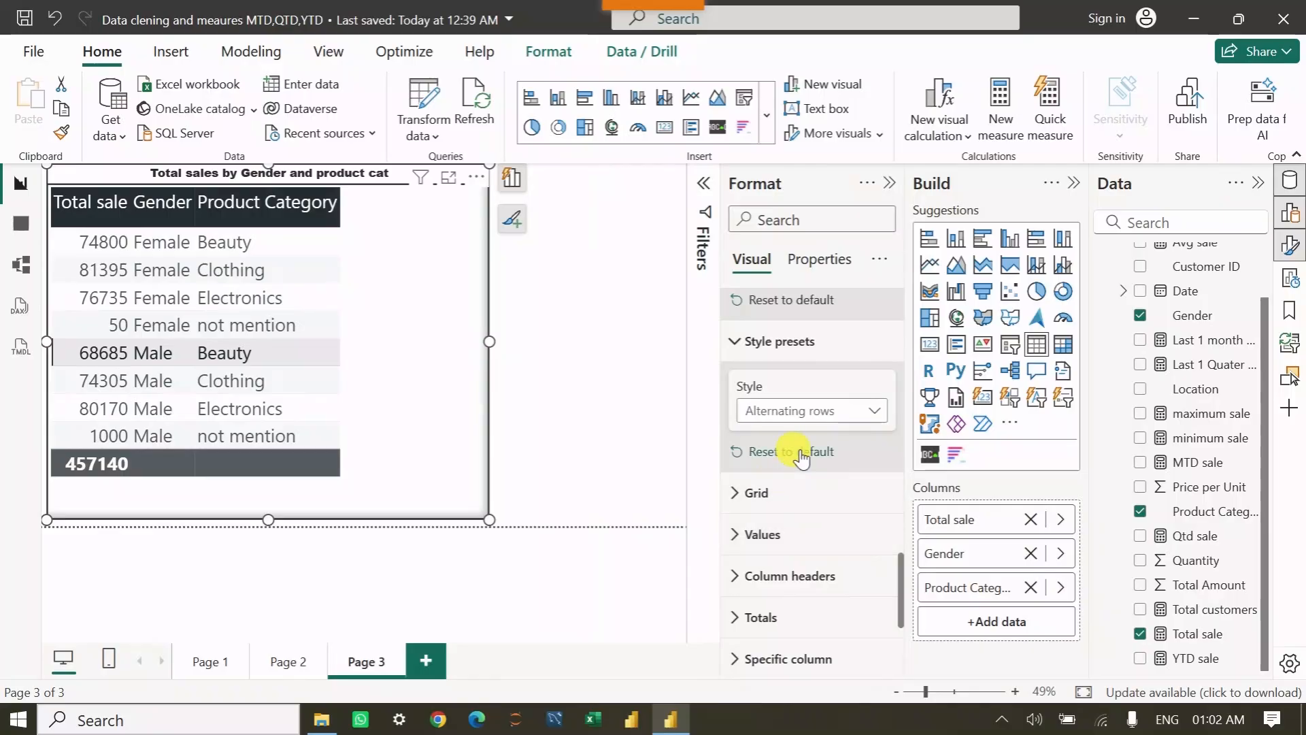
Try the Contrast alternating rows, Flashy rows, Bold header flashy rows and Sparse style presets on the table.
click(789, 411)
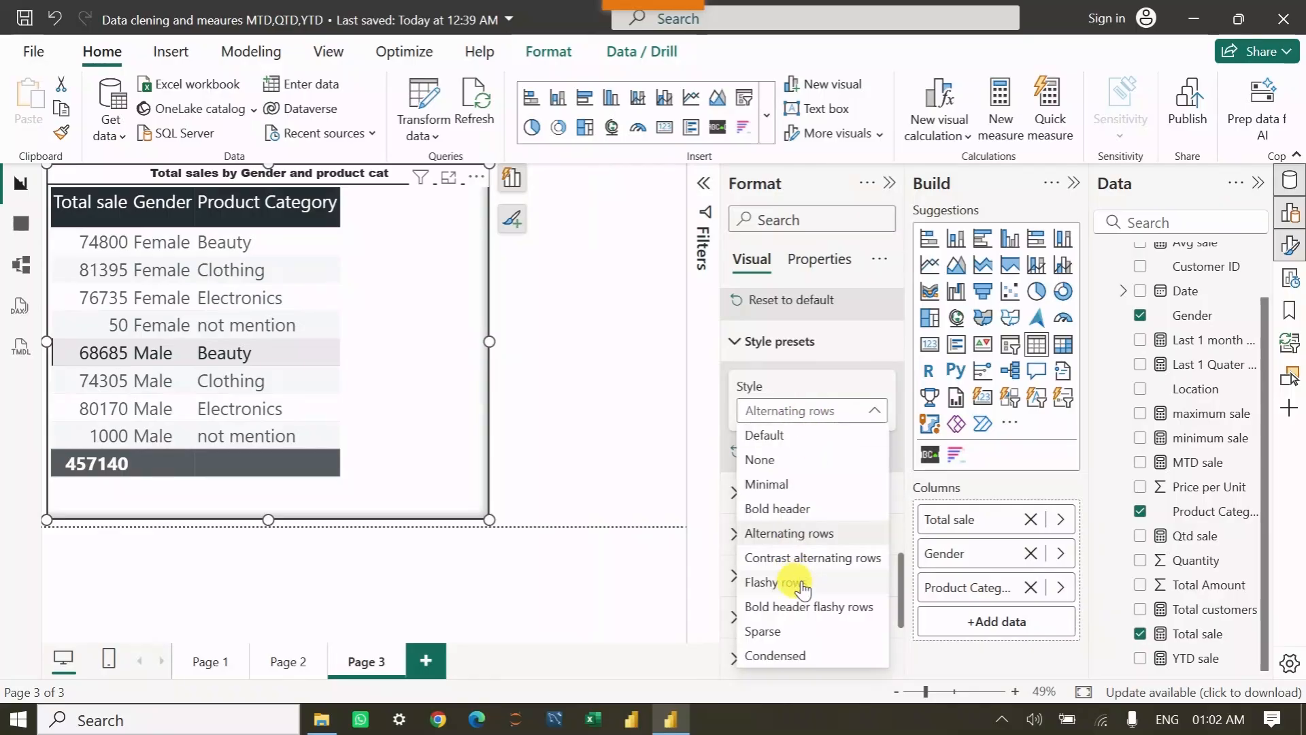
click(791, 562)
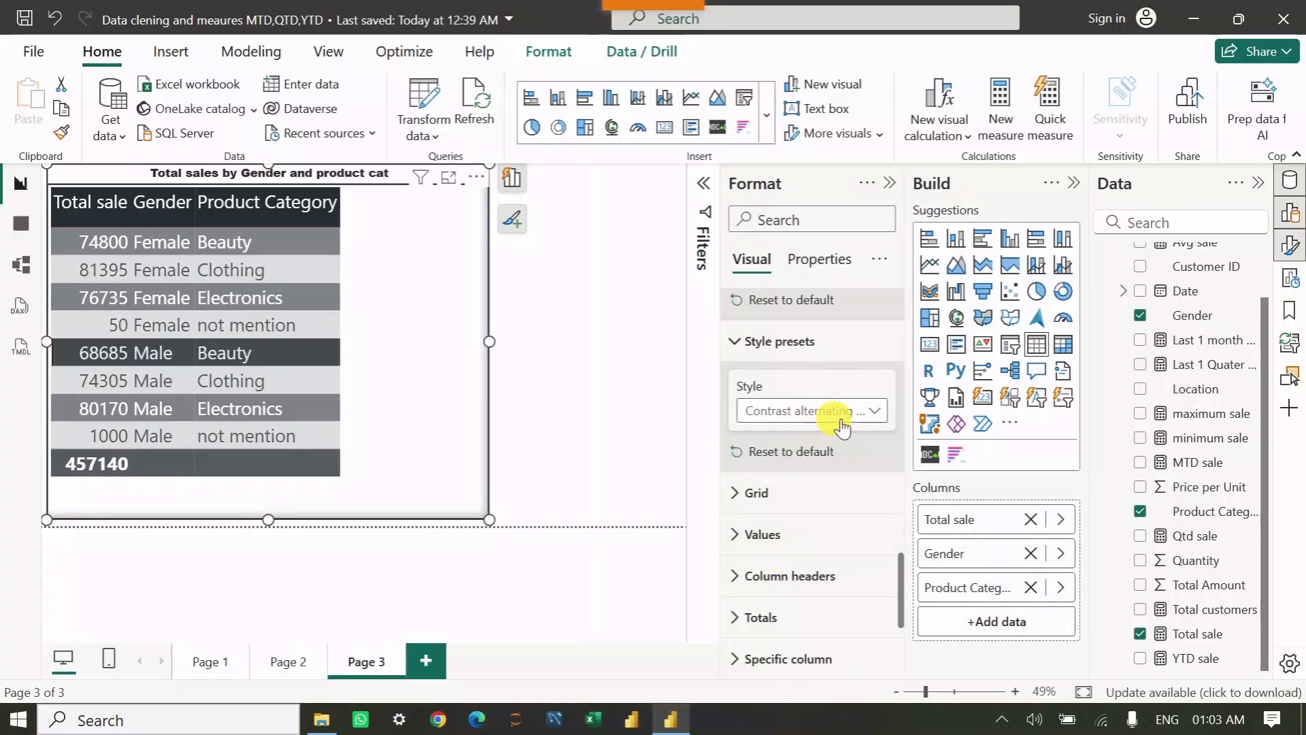
click(838, 417)
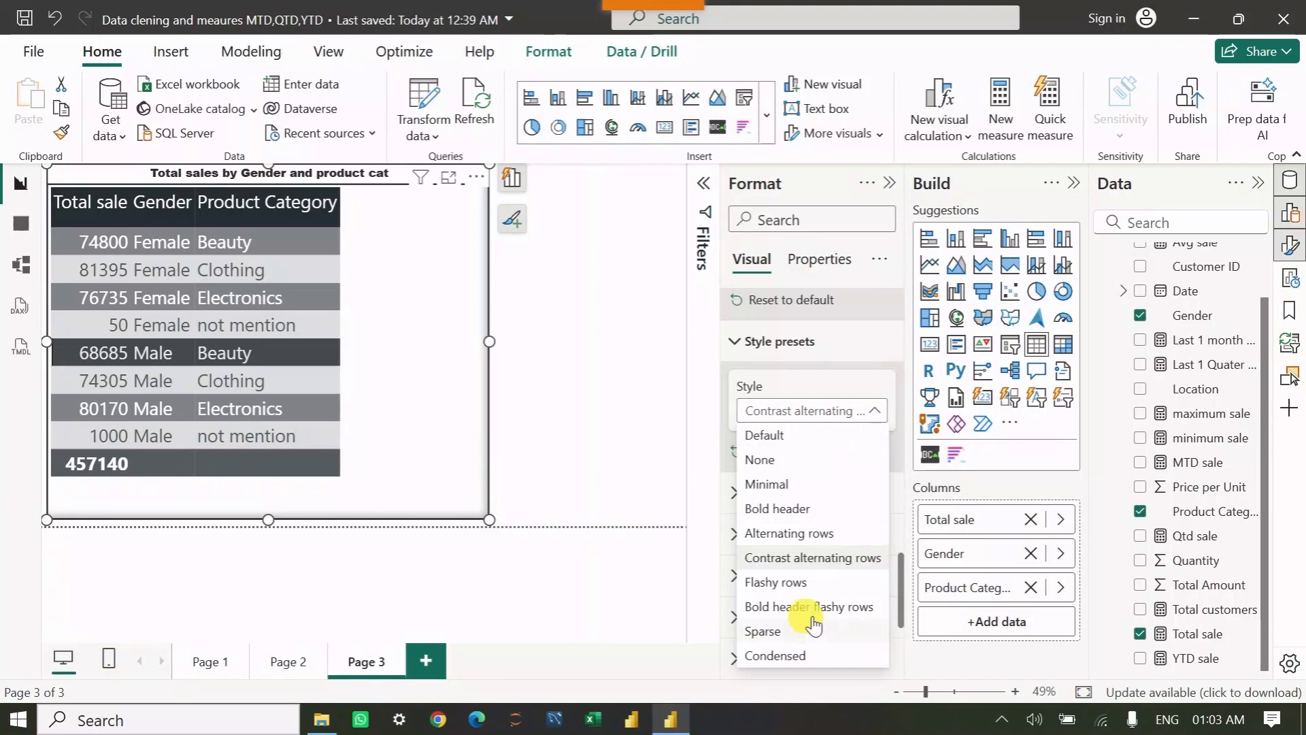
click(781, 582)
click(823, 412)
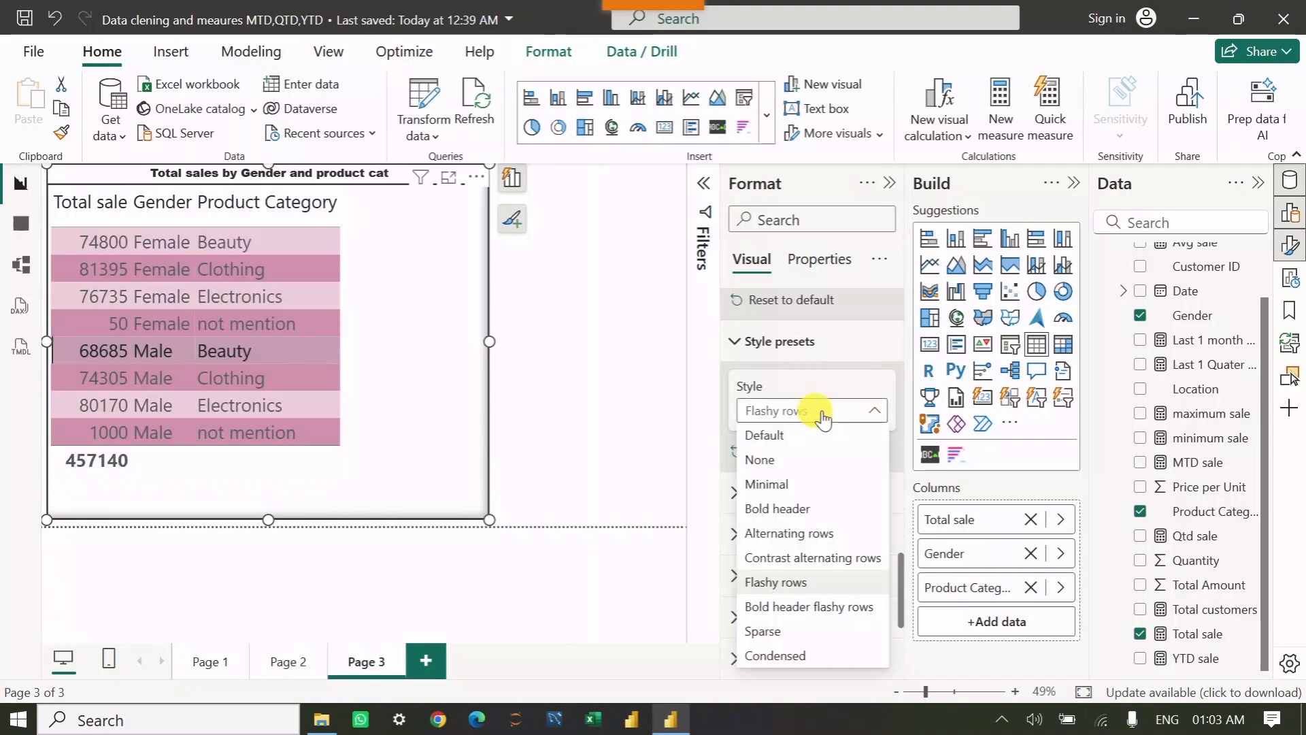
click(786, 606)
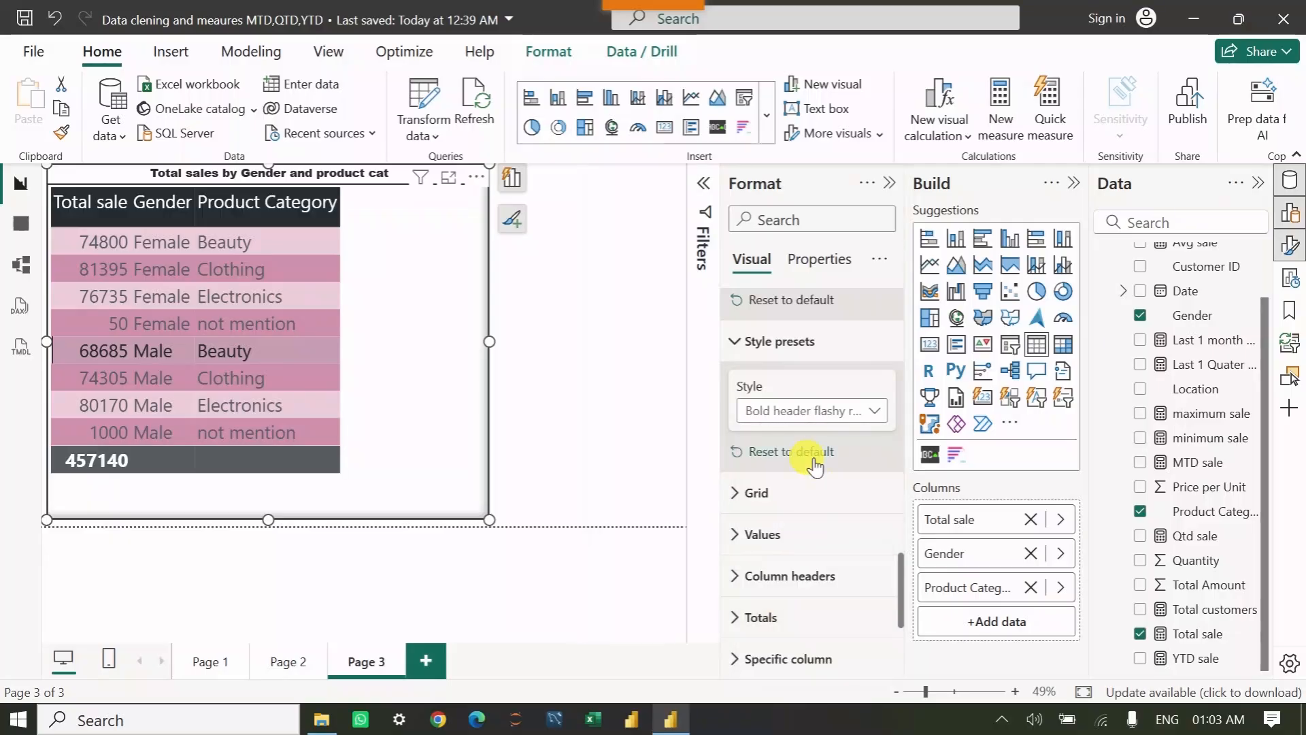
click(825, 414)
click(775, 629)
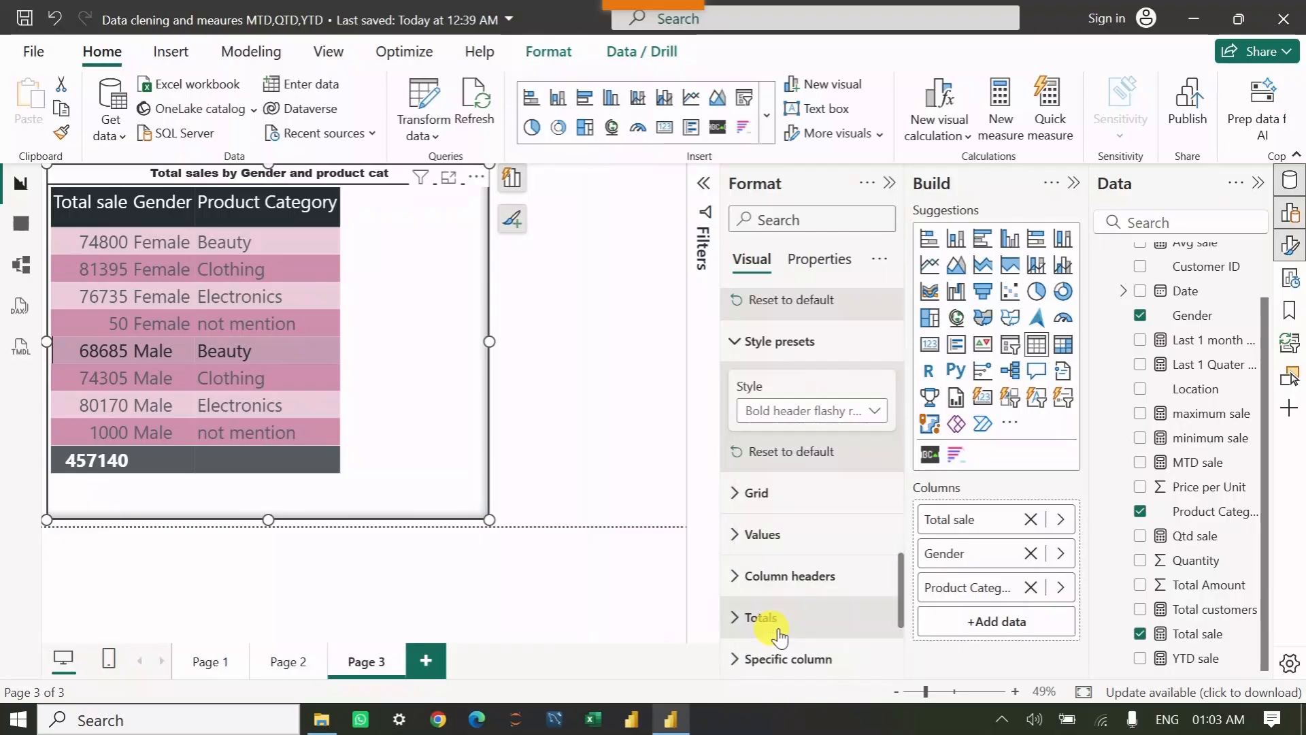
Try the Condensed style preset, then set the table's style to Contrast alternating rows.
click(803, 412)
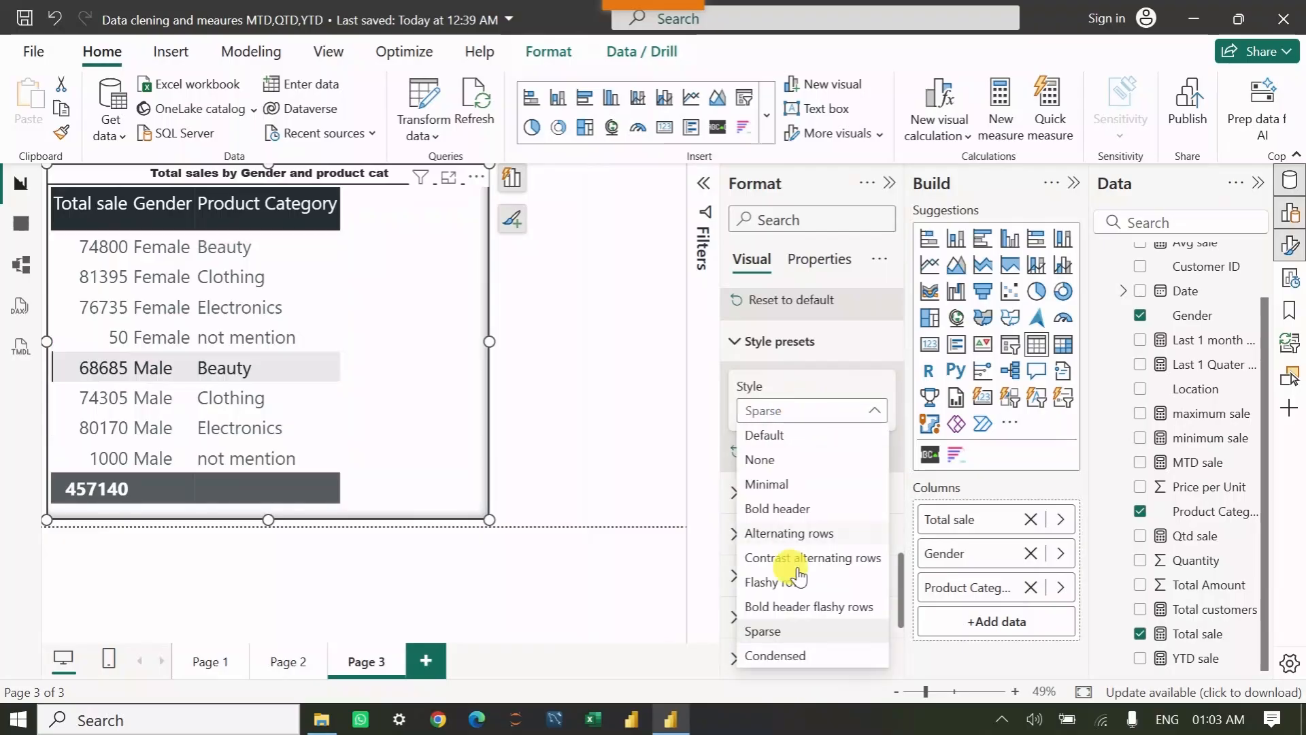
click(782, 657)
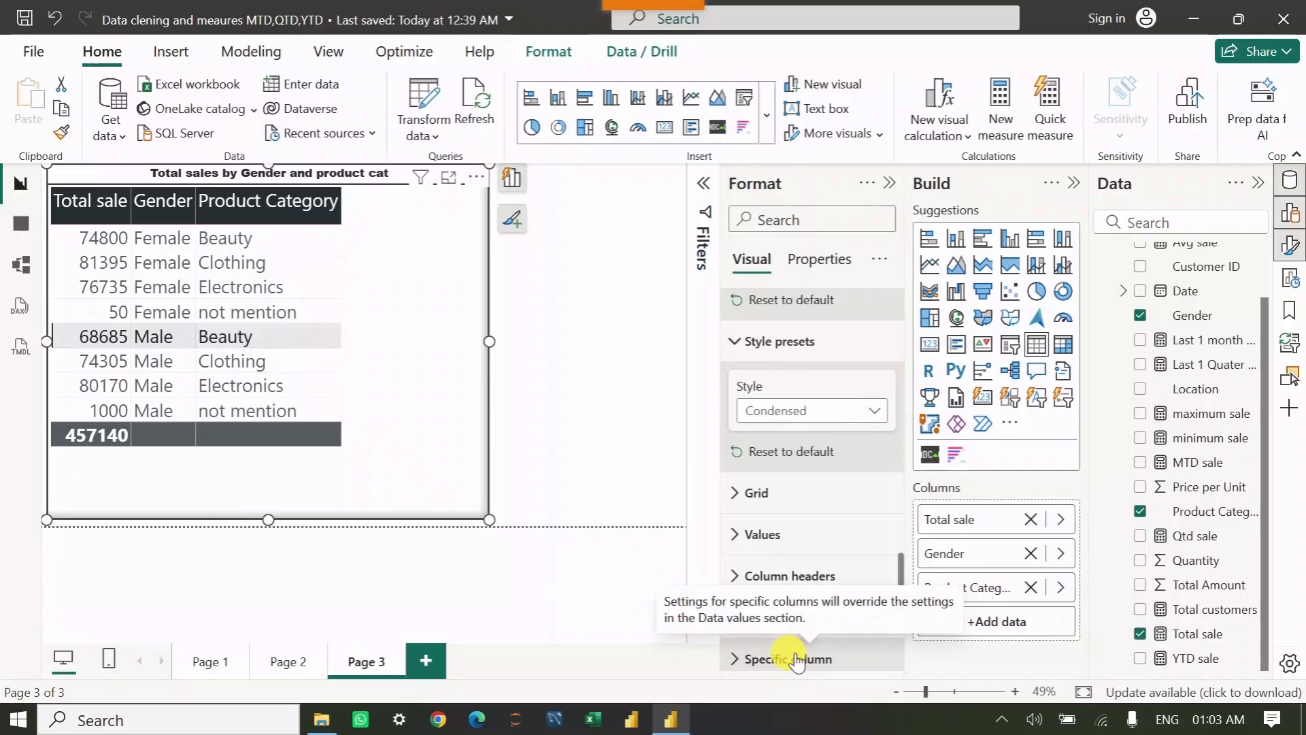
click(827, 412)
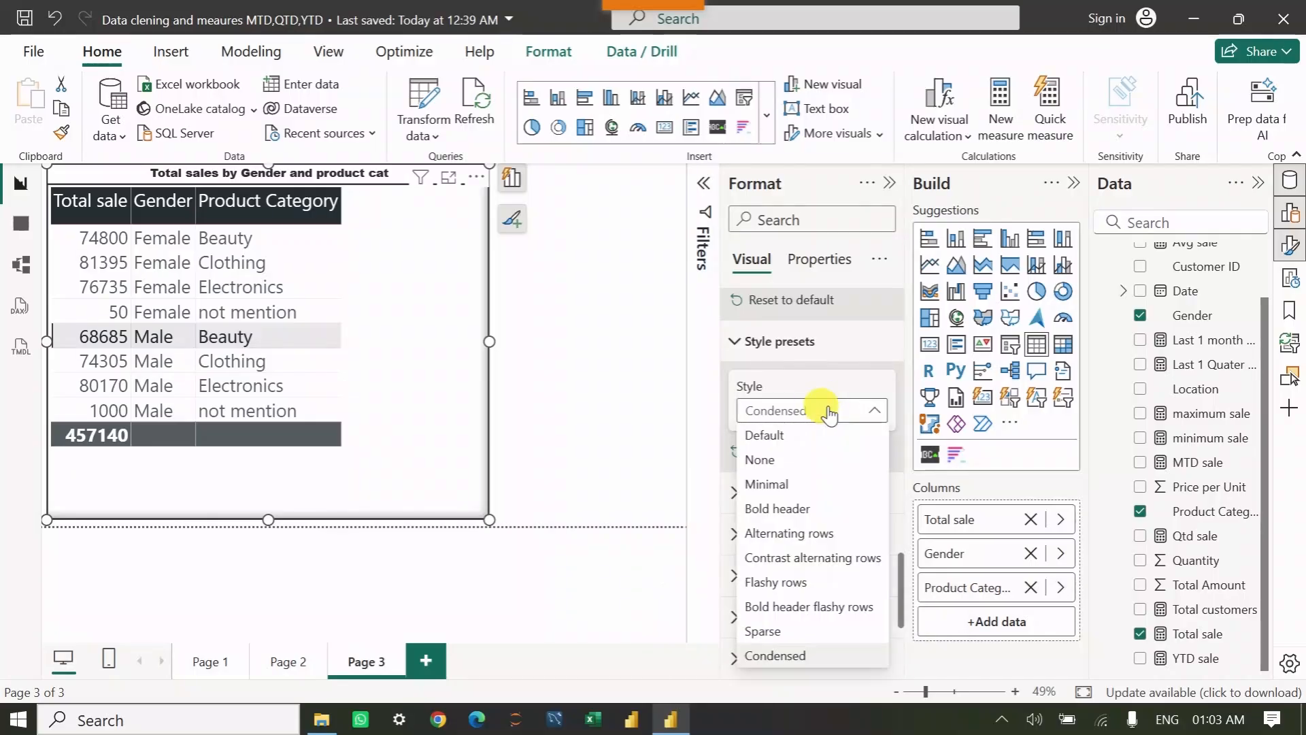
click(812, 556)
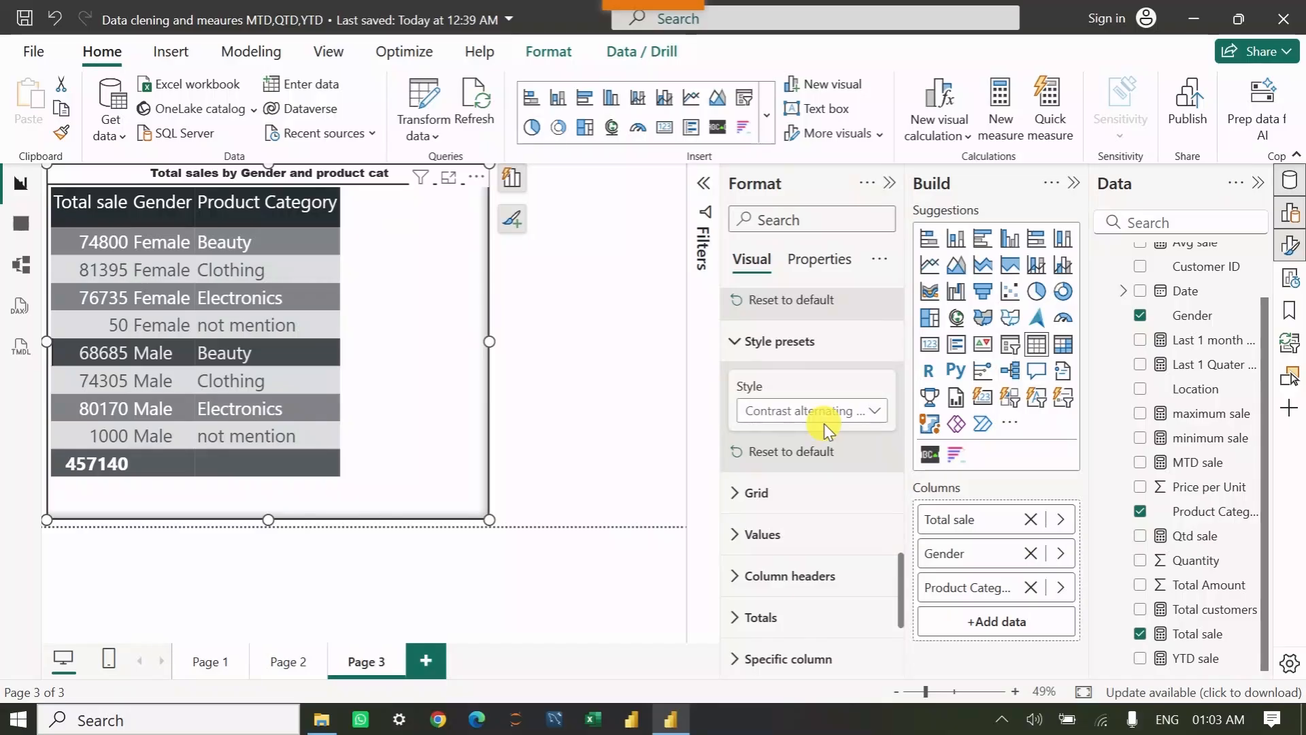
Add a top grid border to all sections of the total sale table.
click(748, 493)
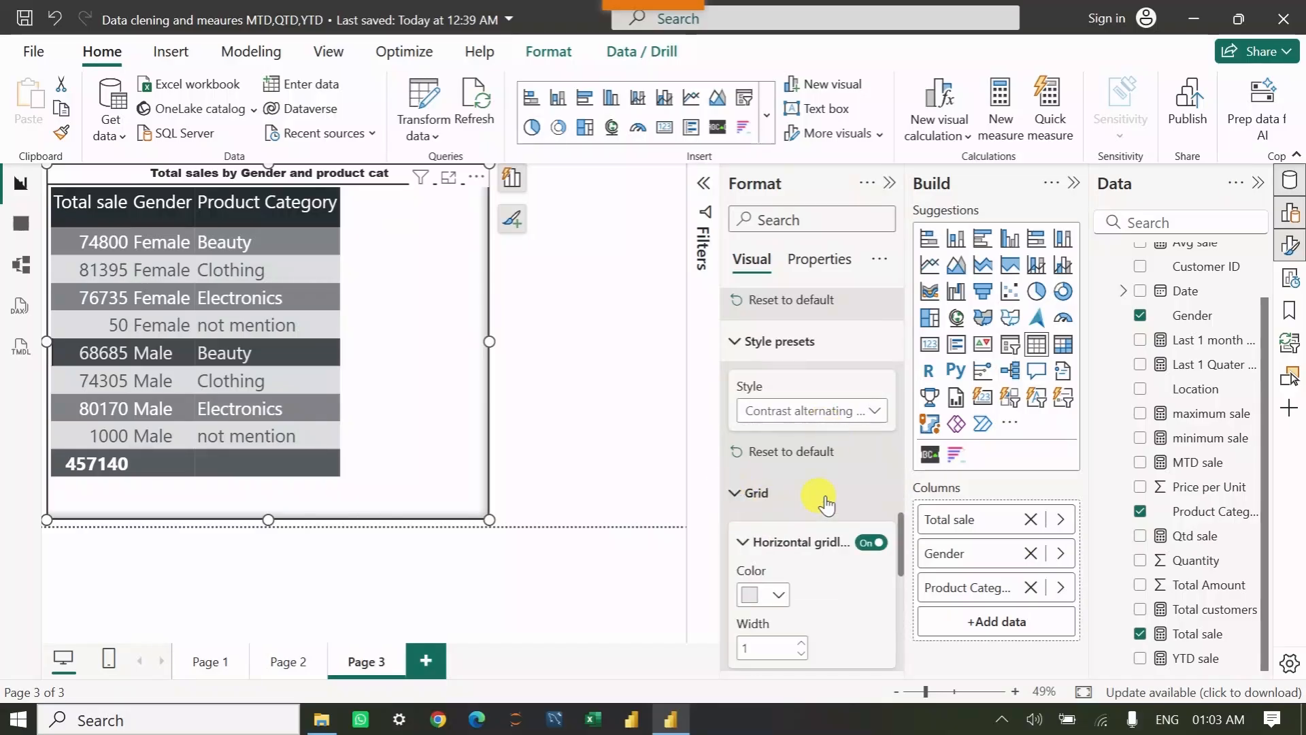
scroll(826, 503, down, 5)
scroll(815, 488, up, 3)
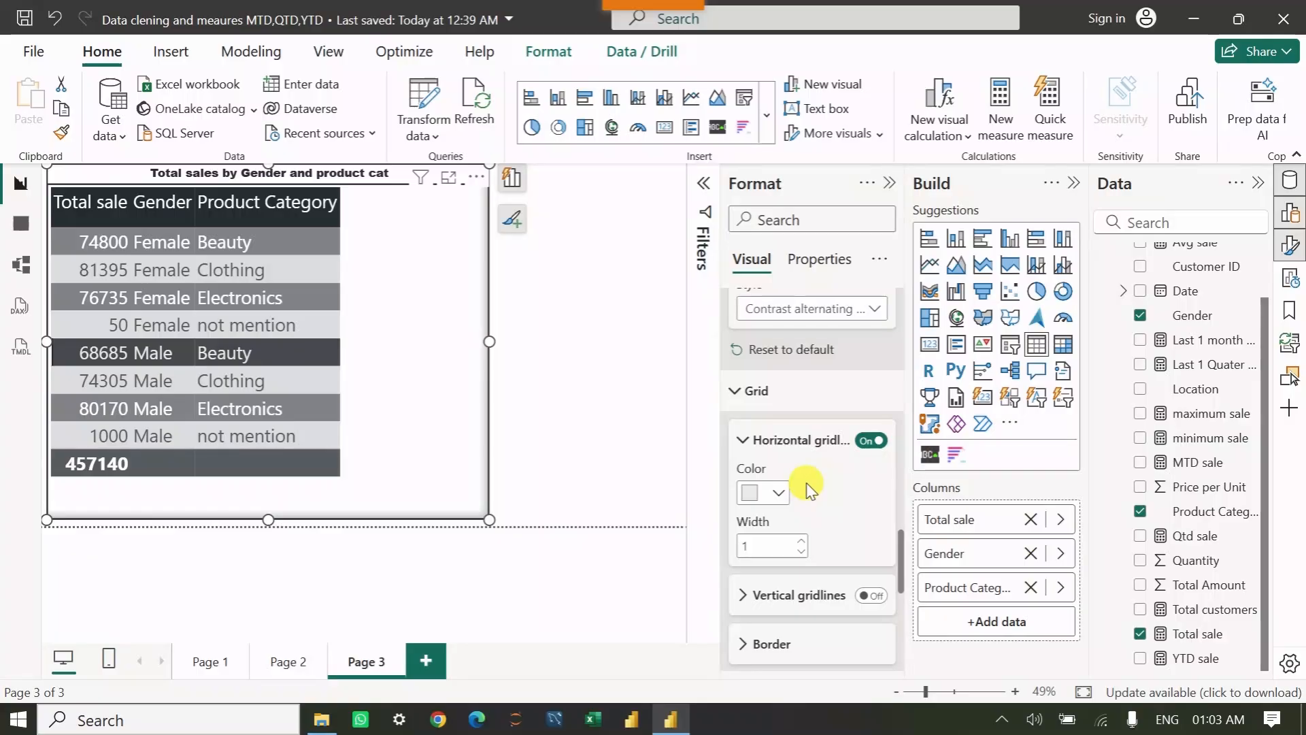
scroll(782, 491, down, 2)
scroll(783, 491, down, 2)
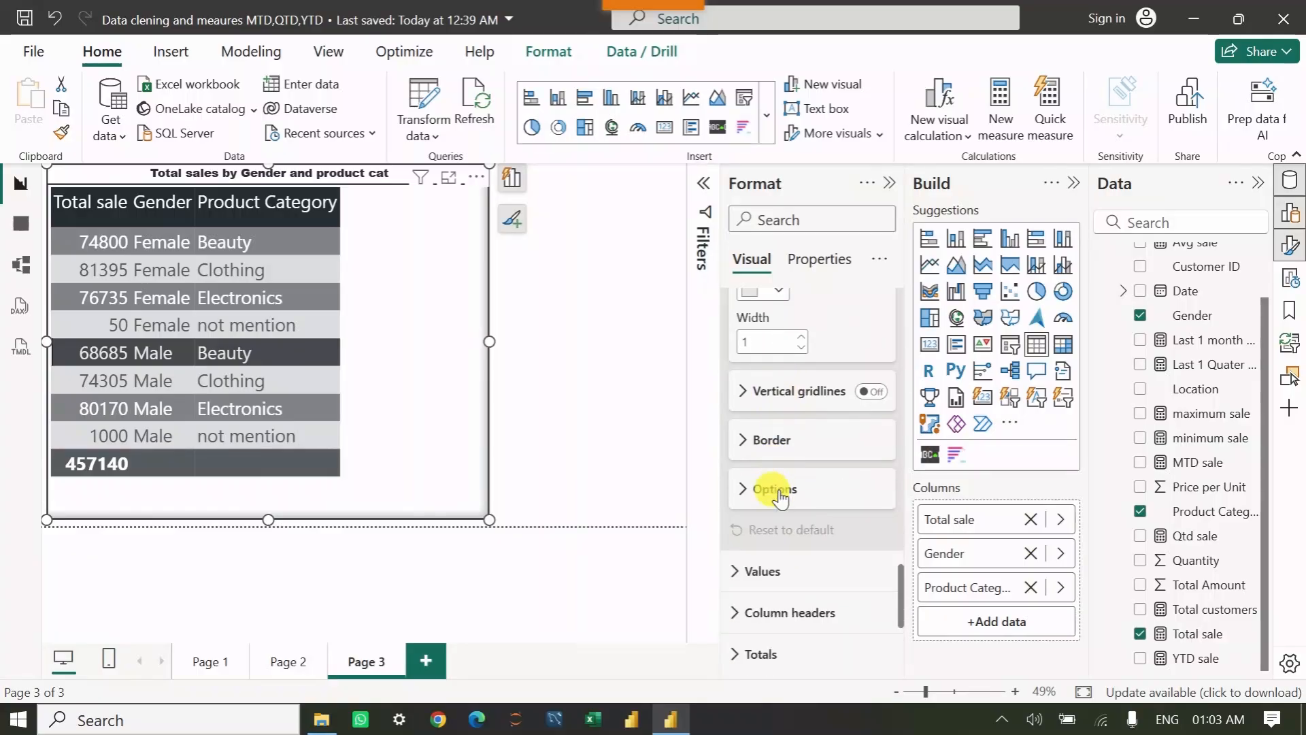
click(755, 440)
scroll(826, 459, down, 3)
scroll(831, 480, up, 2)
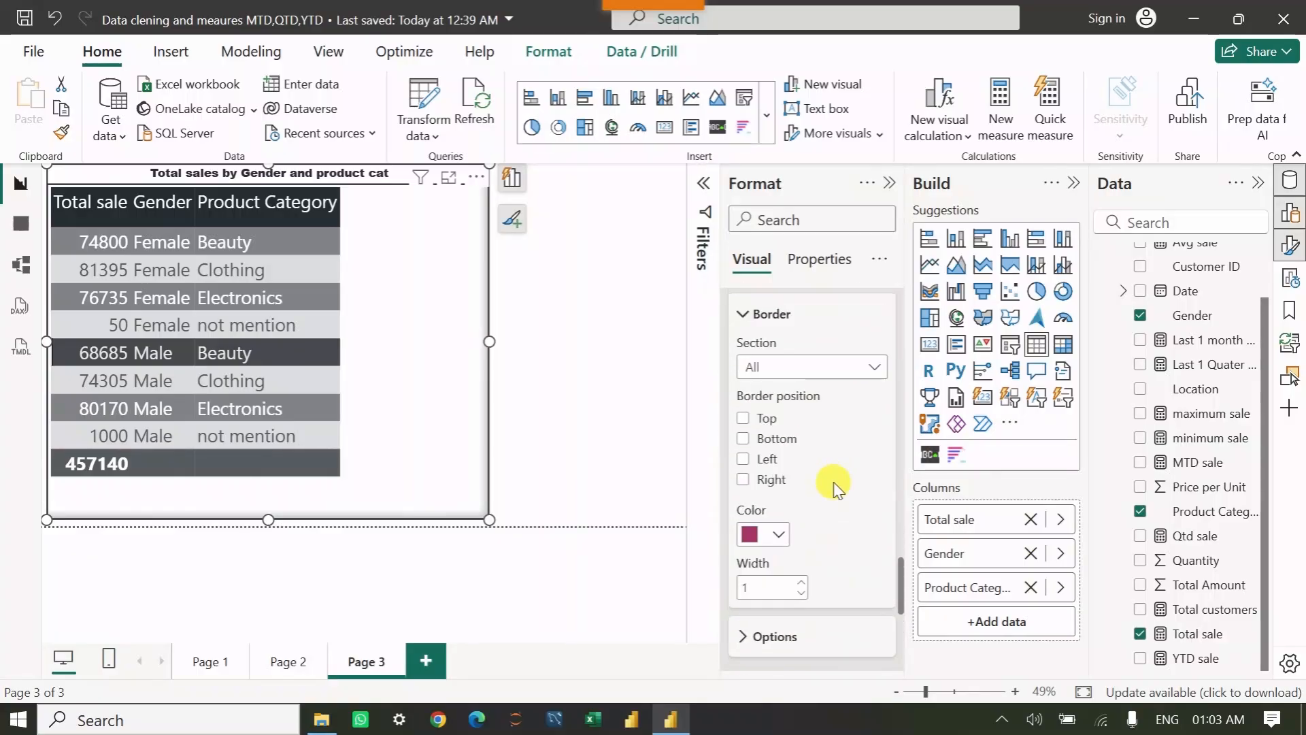
scroll(813, 489, down, 1)
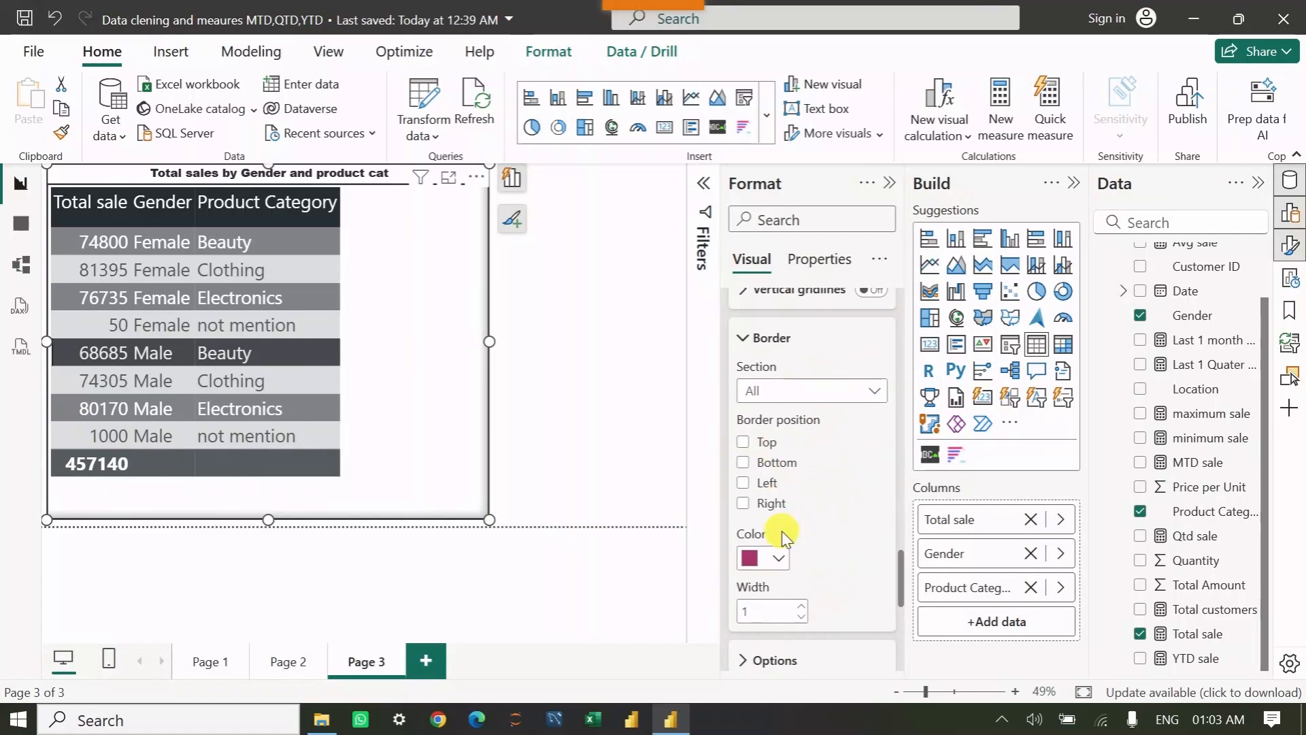
click(743, 443)
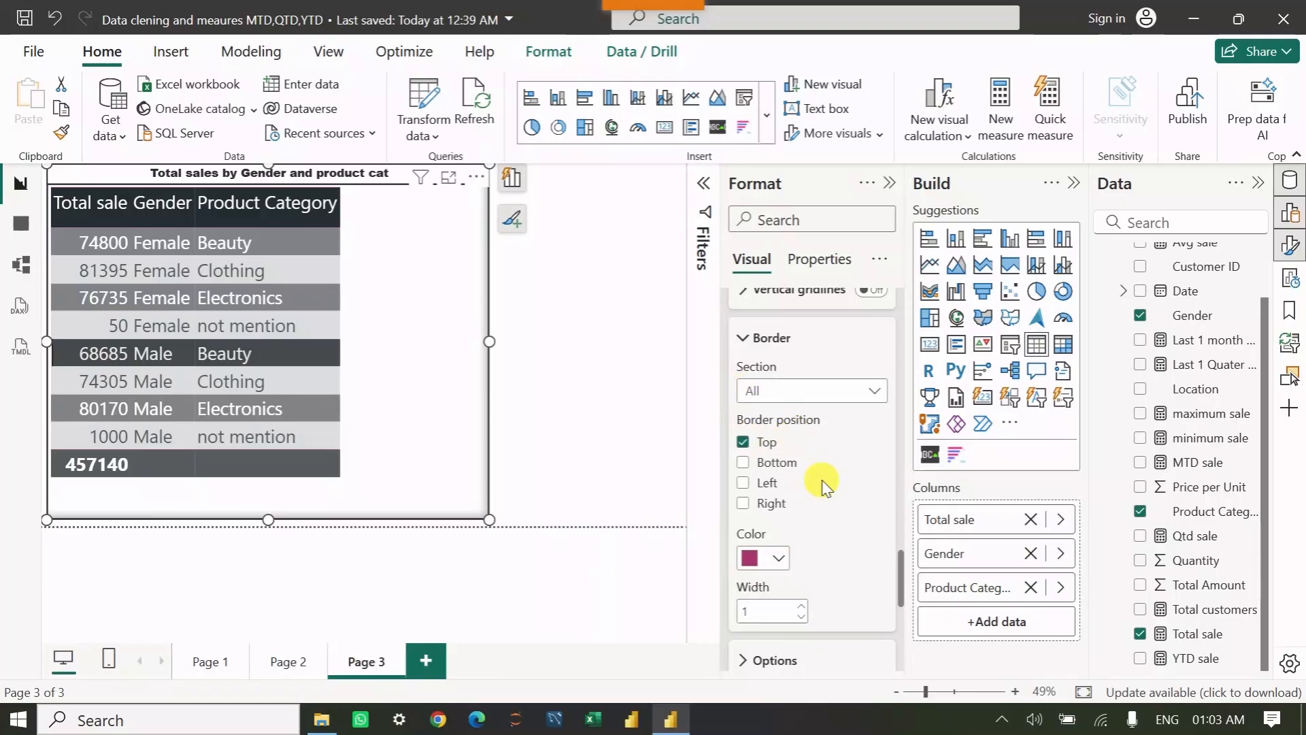
Examine the table's formatting options for values and column headers, and the remaining formatting categories.
scroll(803, 487, down, 5)
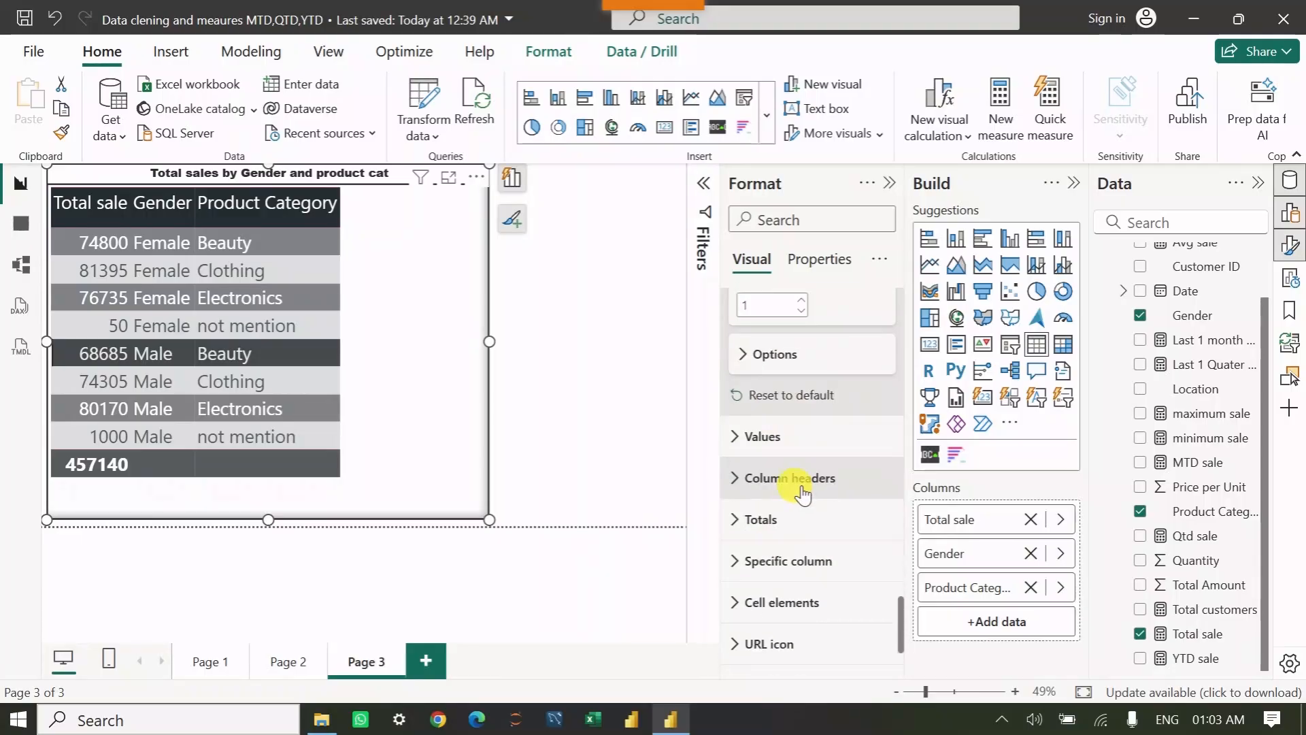
click(736, 436)
scroll(820, 501, down, 3)
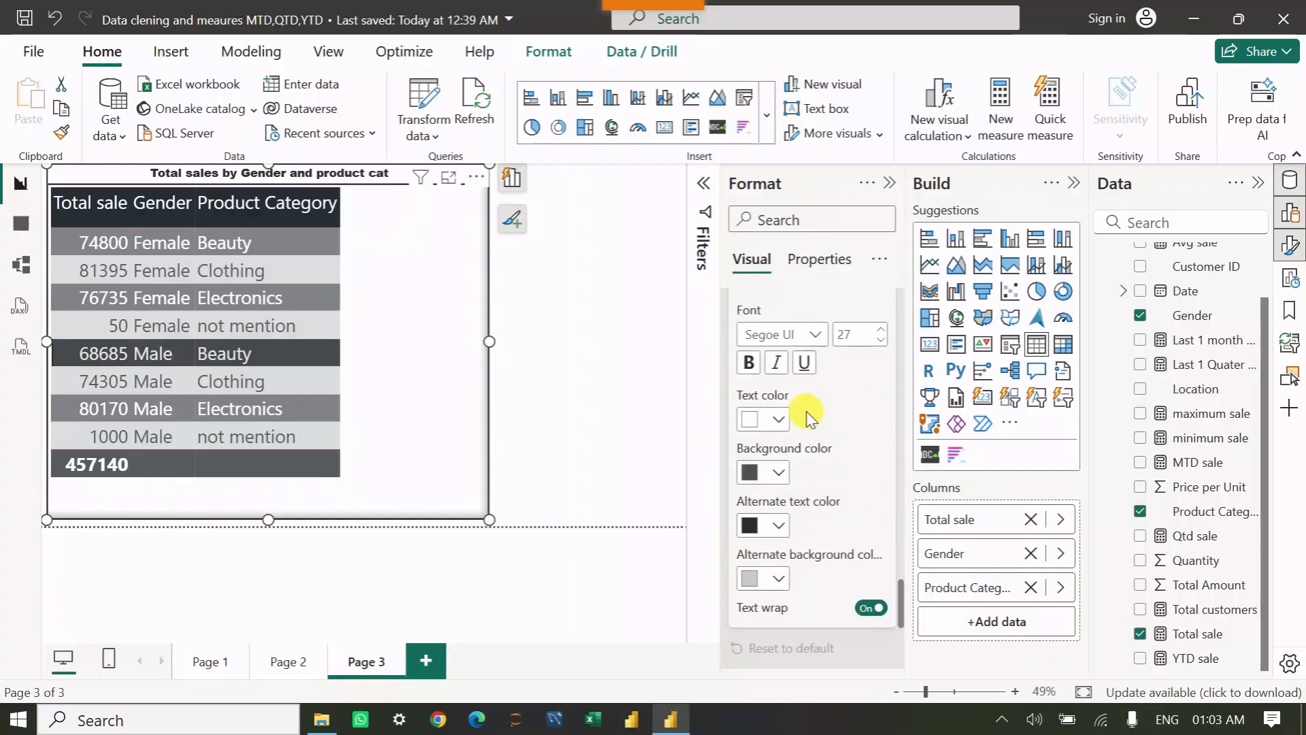
scroll(808, 470, up, 2)
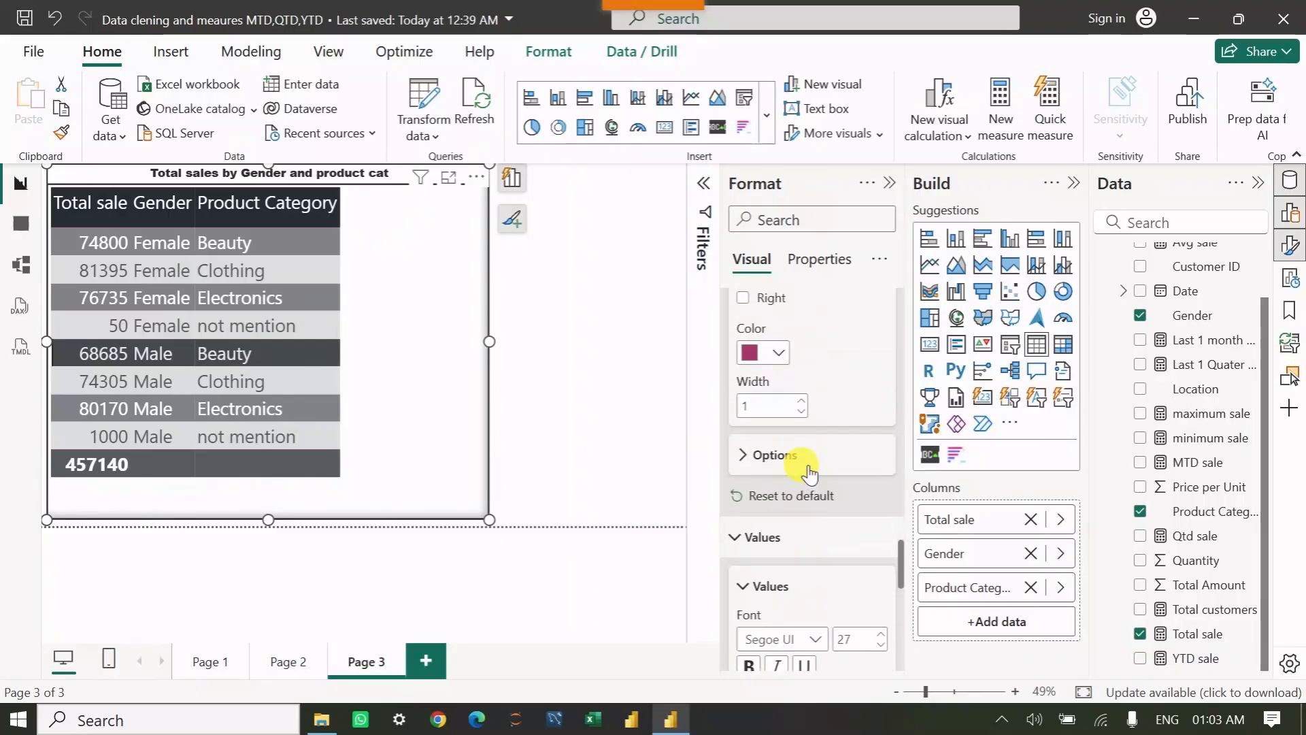
scroll(810, 471, down, 6)
scroll(810, 471, down, 2)
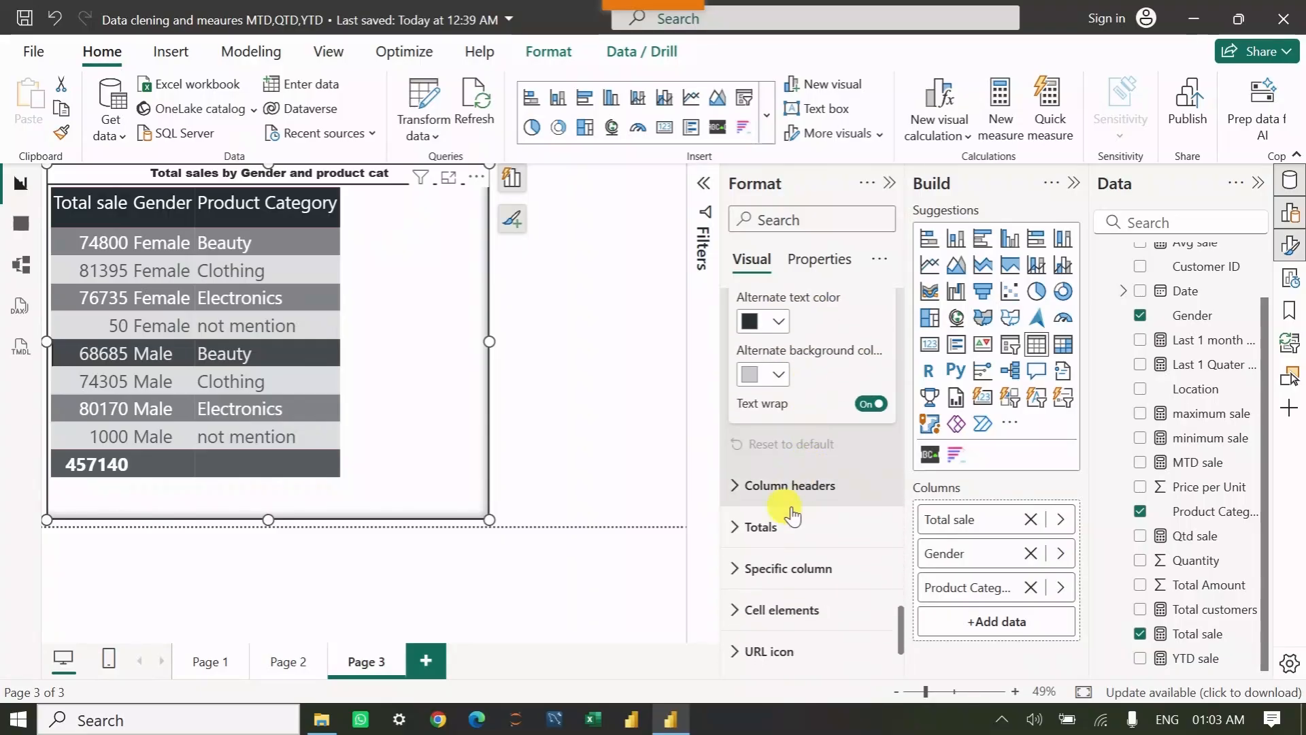
click(741, 487)
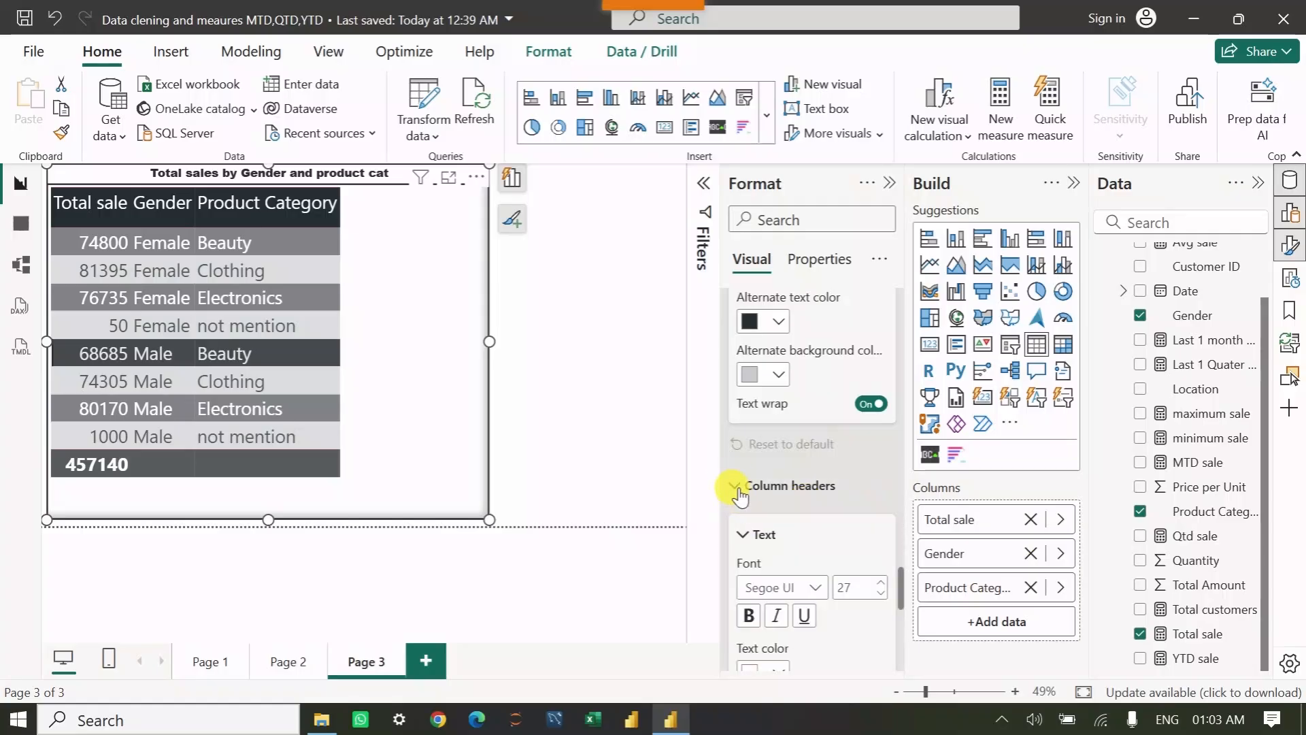
scroll(797, 525, down, 4)
scroll(800, 527, down, 3)
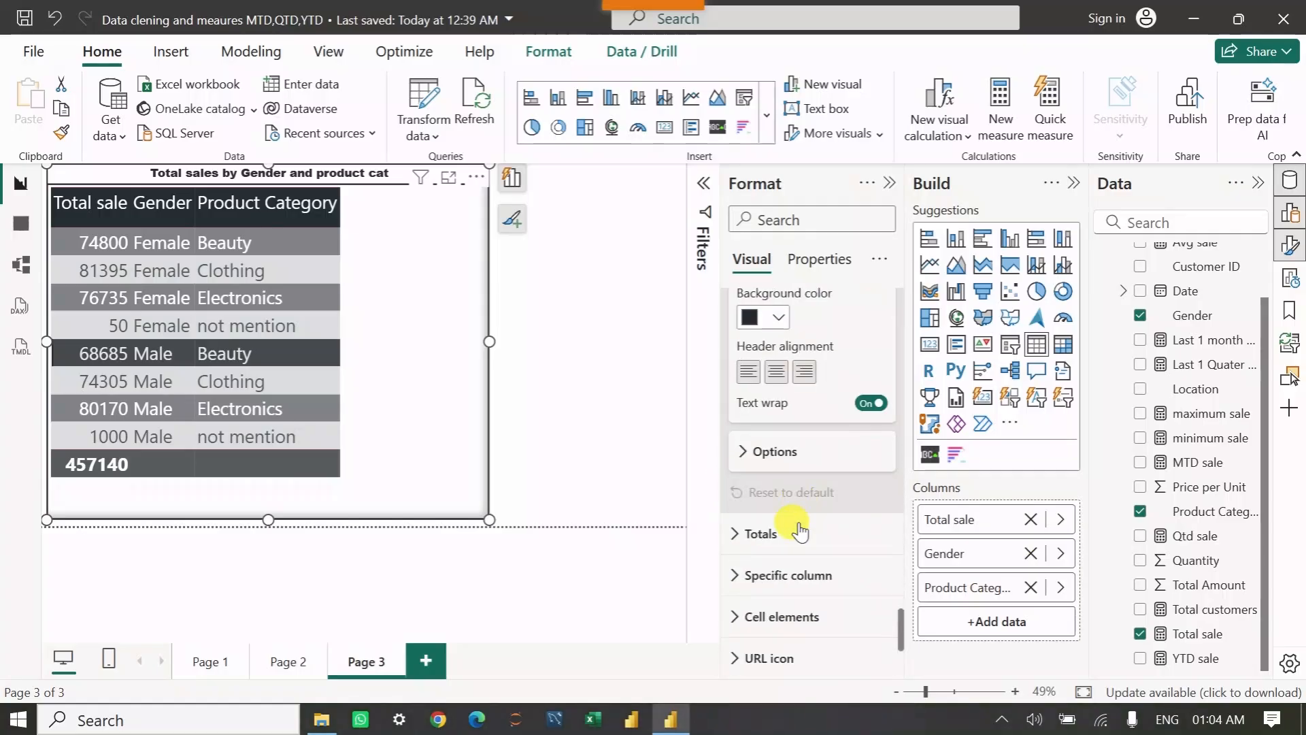
scroll(798, 531, down, 2)
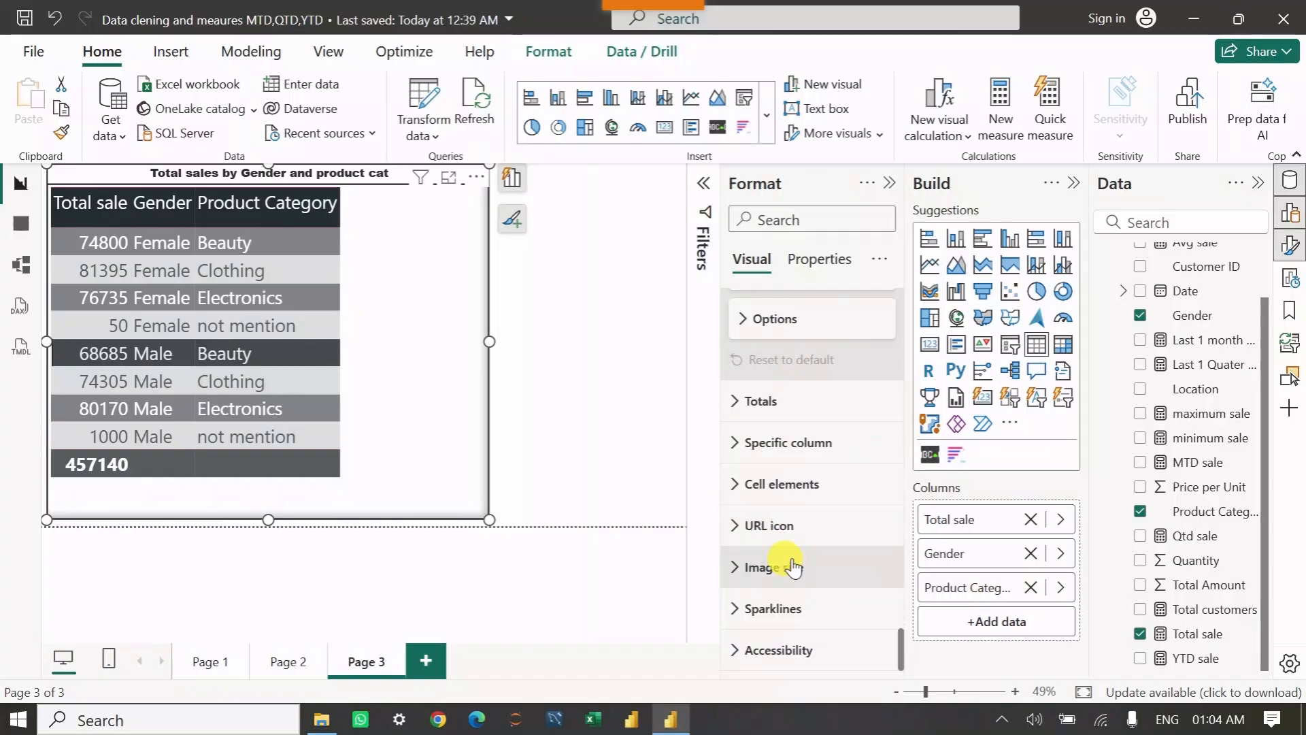
scroll(793, 565, up, 3)
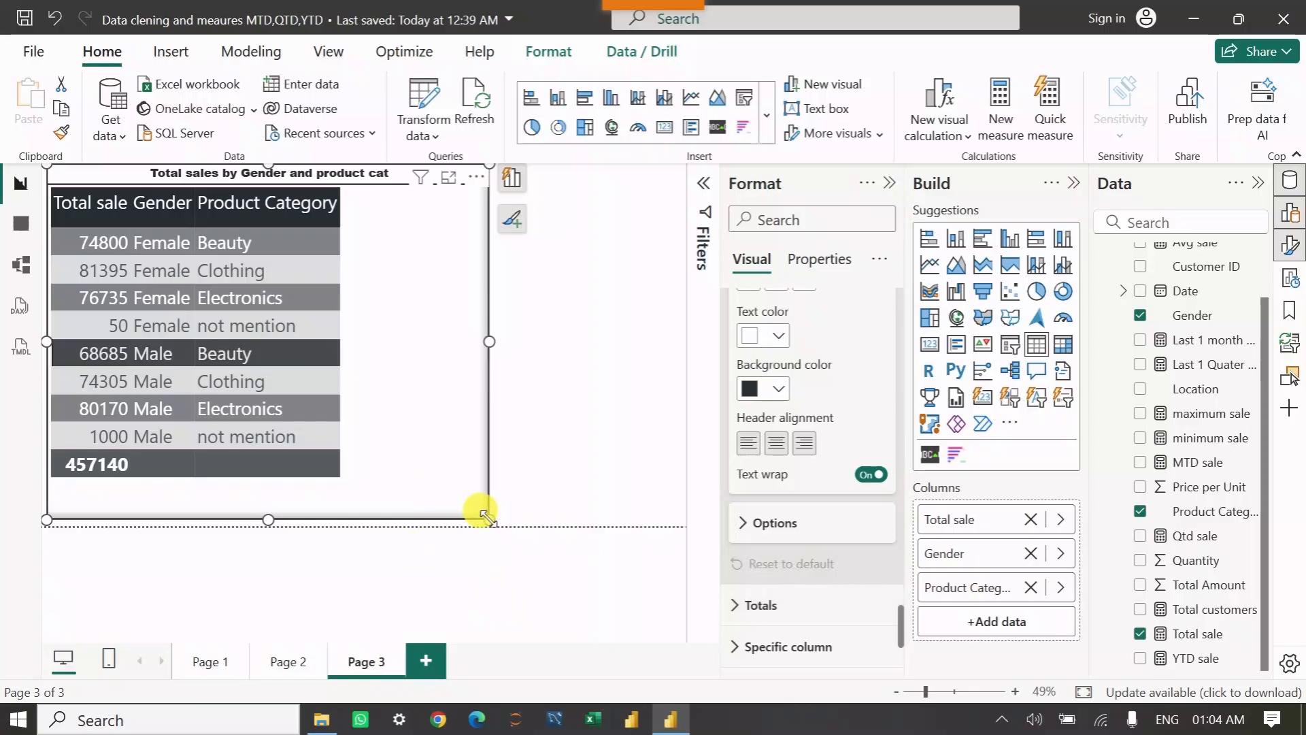
Shrink the Page 3 table to about 609 wide and 690 high so it fits its columns.
drag(485, 515, 353, 511)
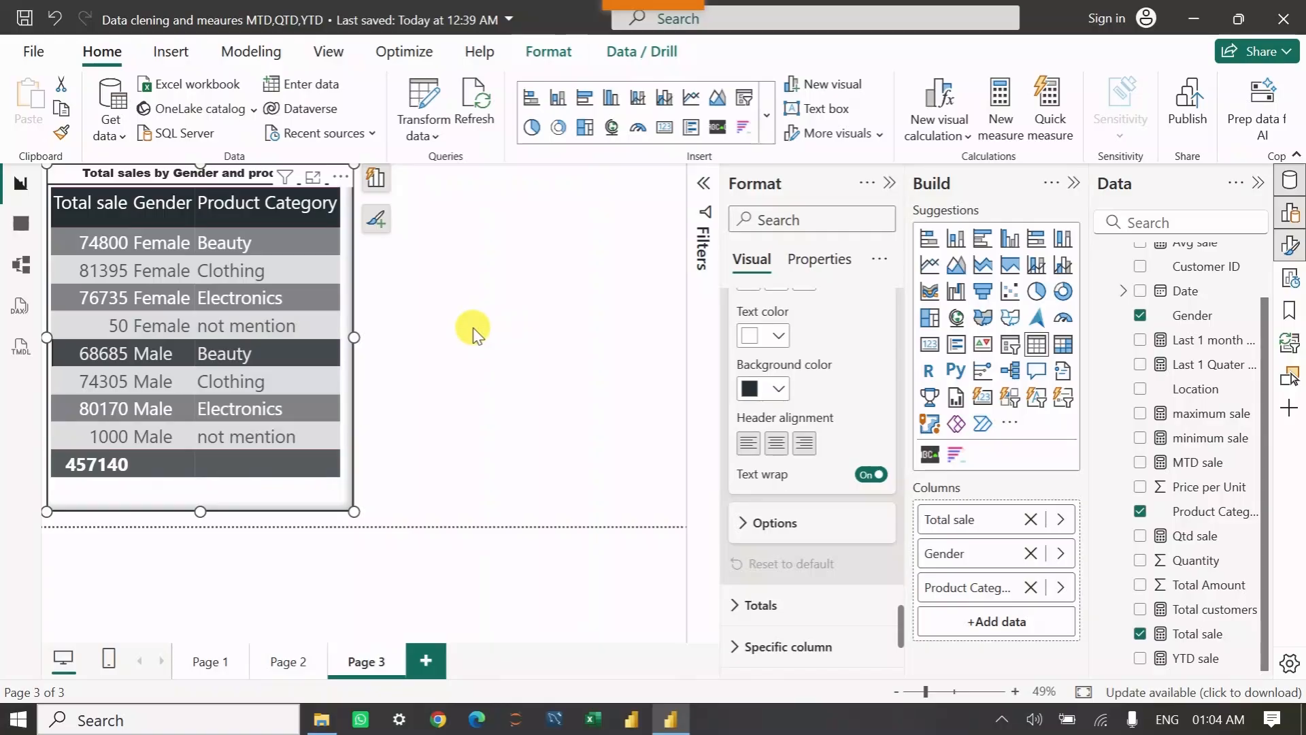
click(472, 334)
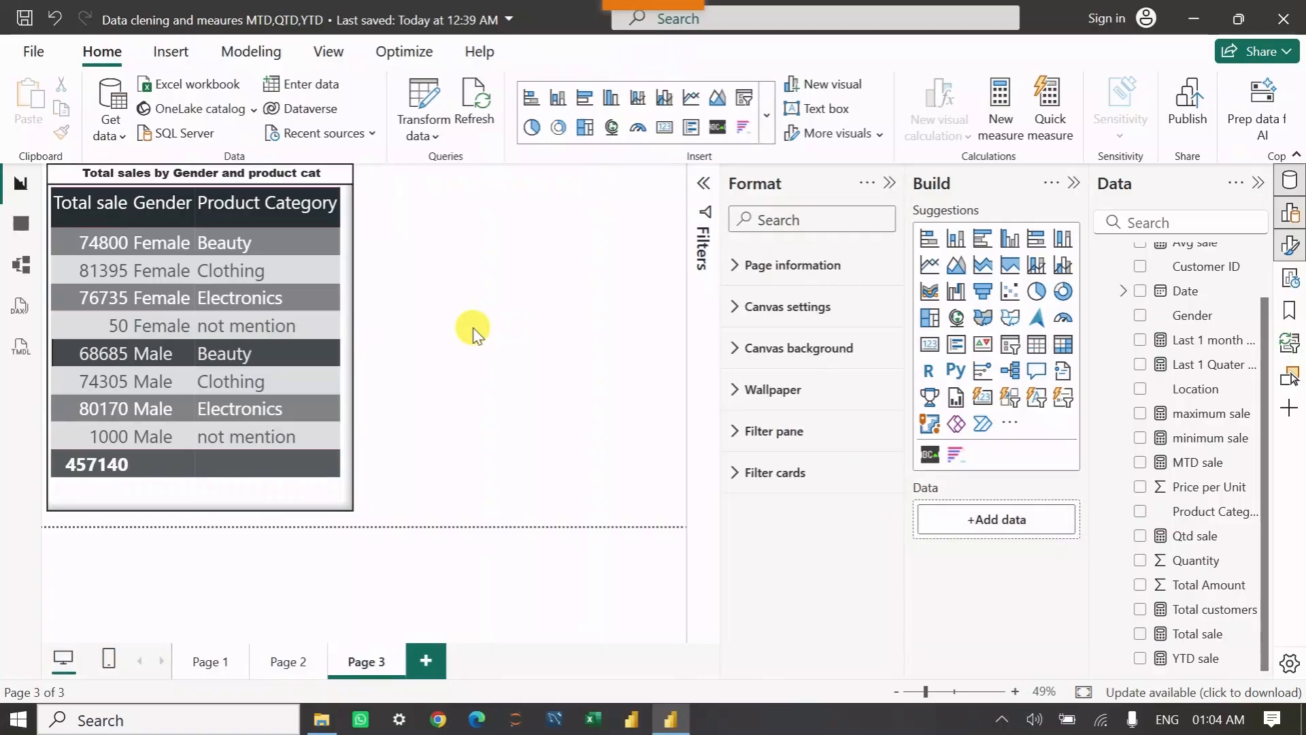
click(284, 658)
click(357, 661)
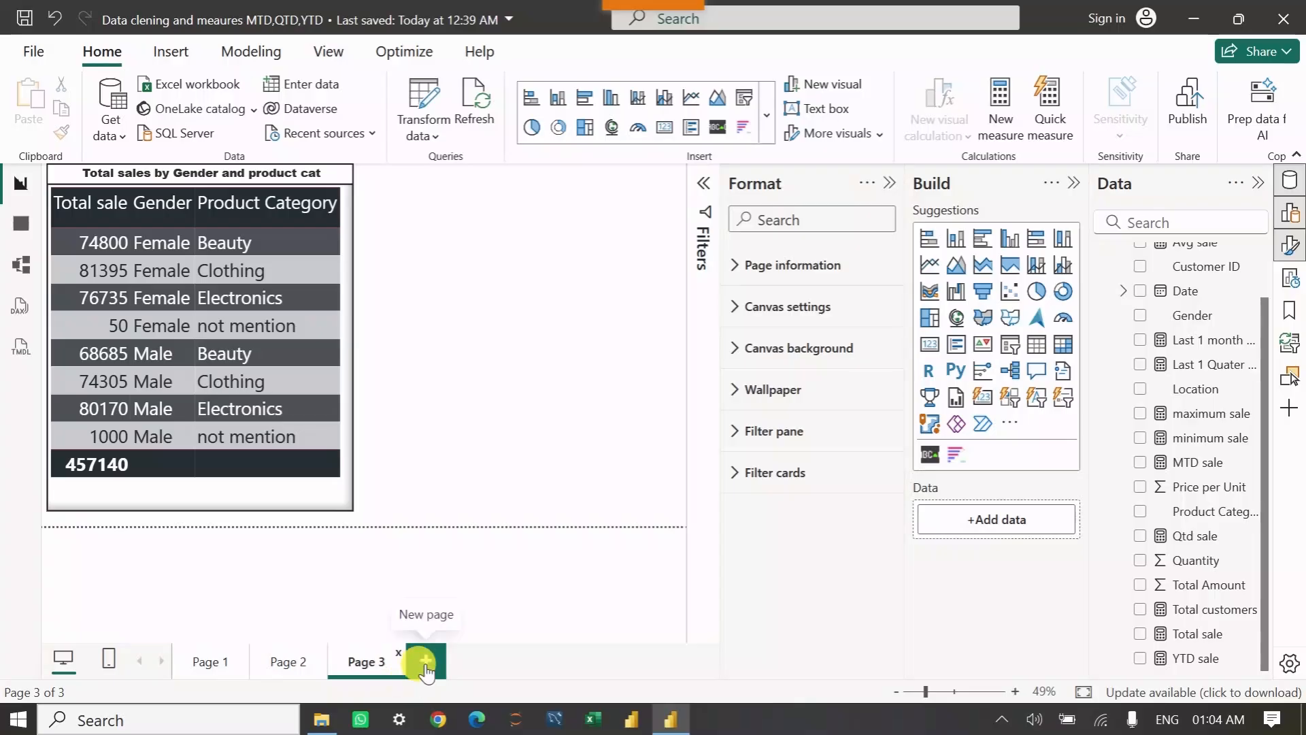
Add a fourth report page and place the custom ticker visual across its top, about 1269 wide and 107 high.
click(425, 661)
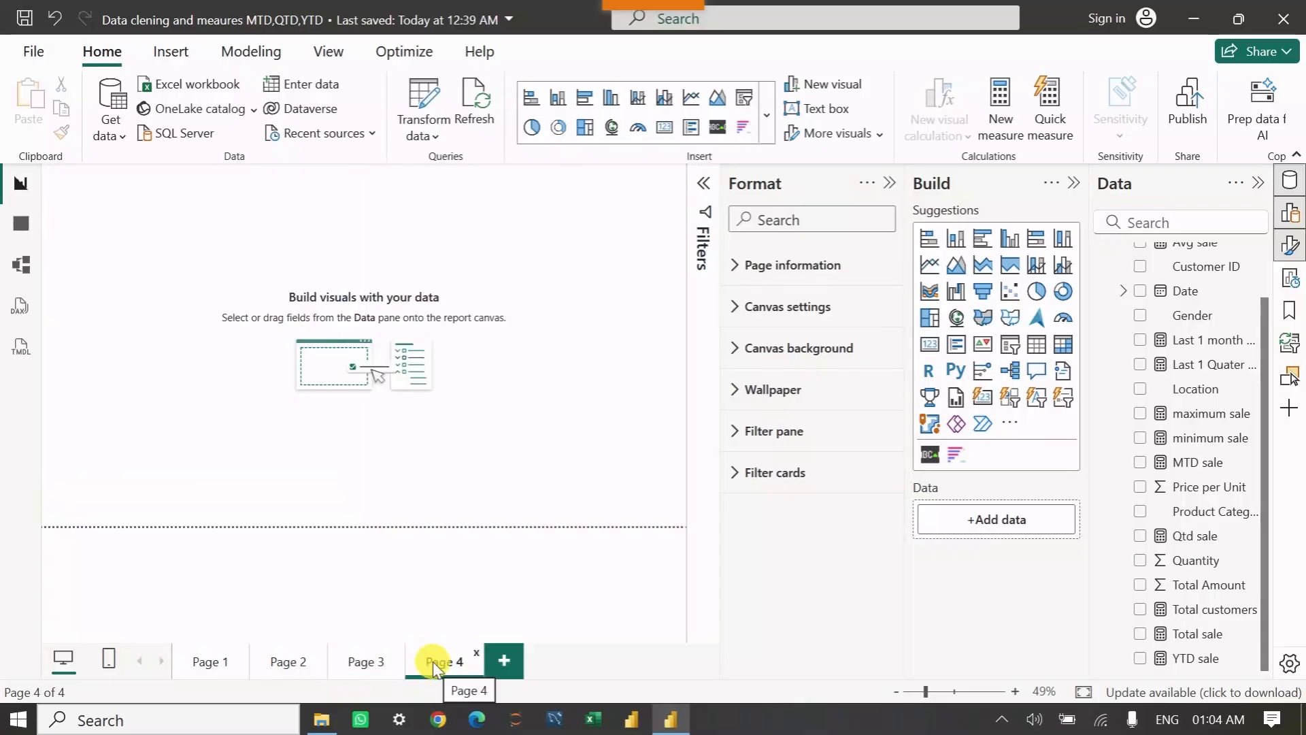
click(228, 283)
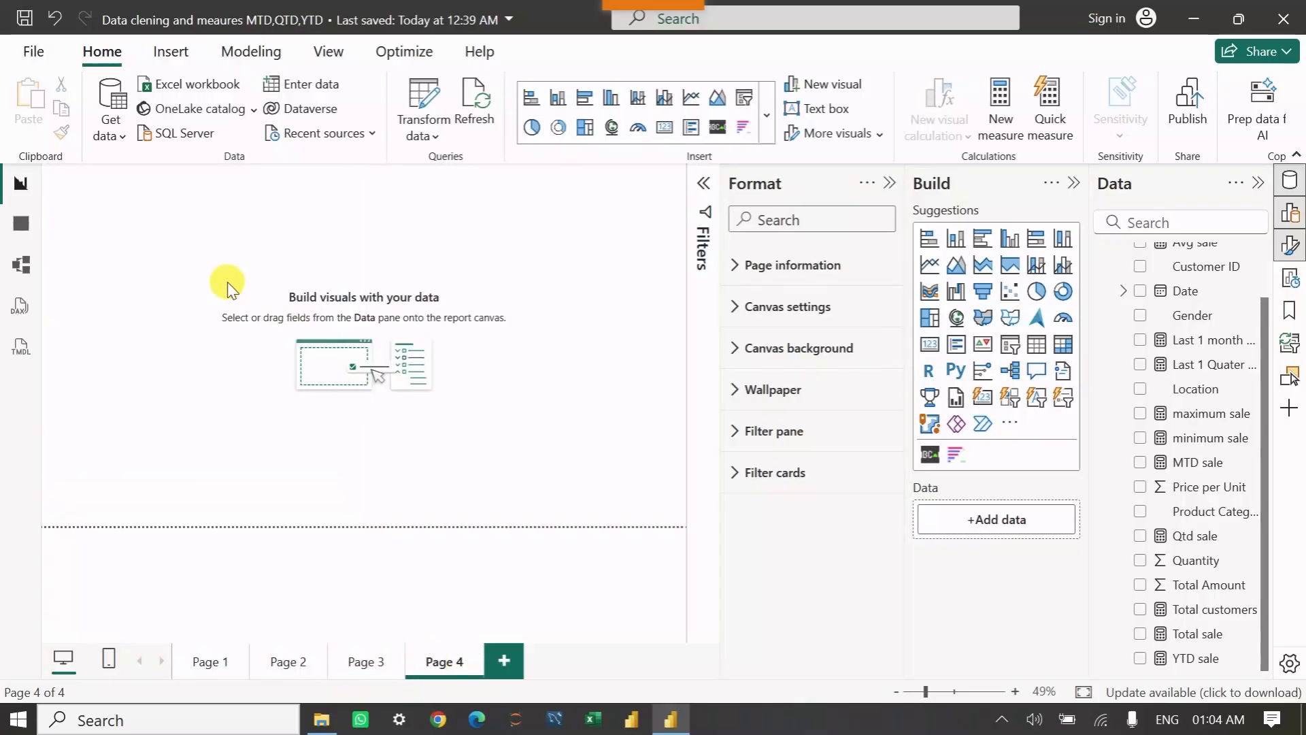
click(930, 456)
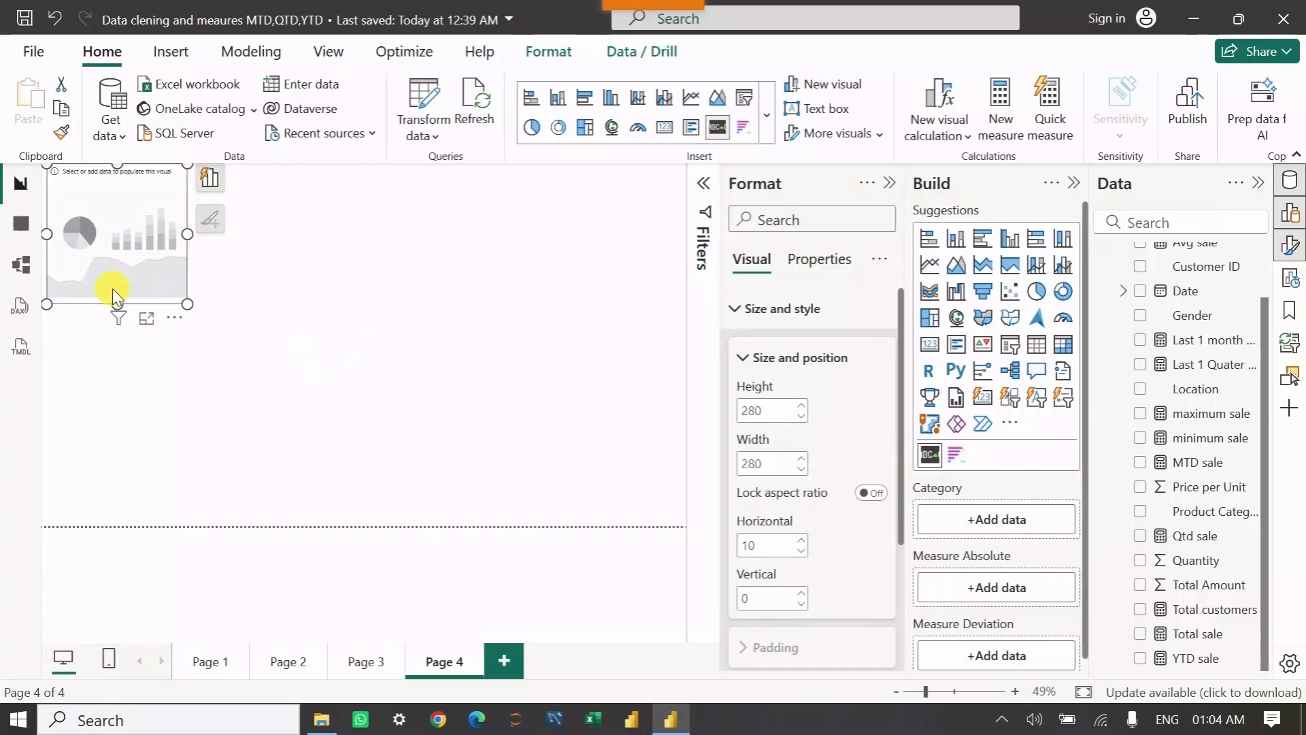
drag(185, 306, 680, 219)
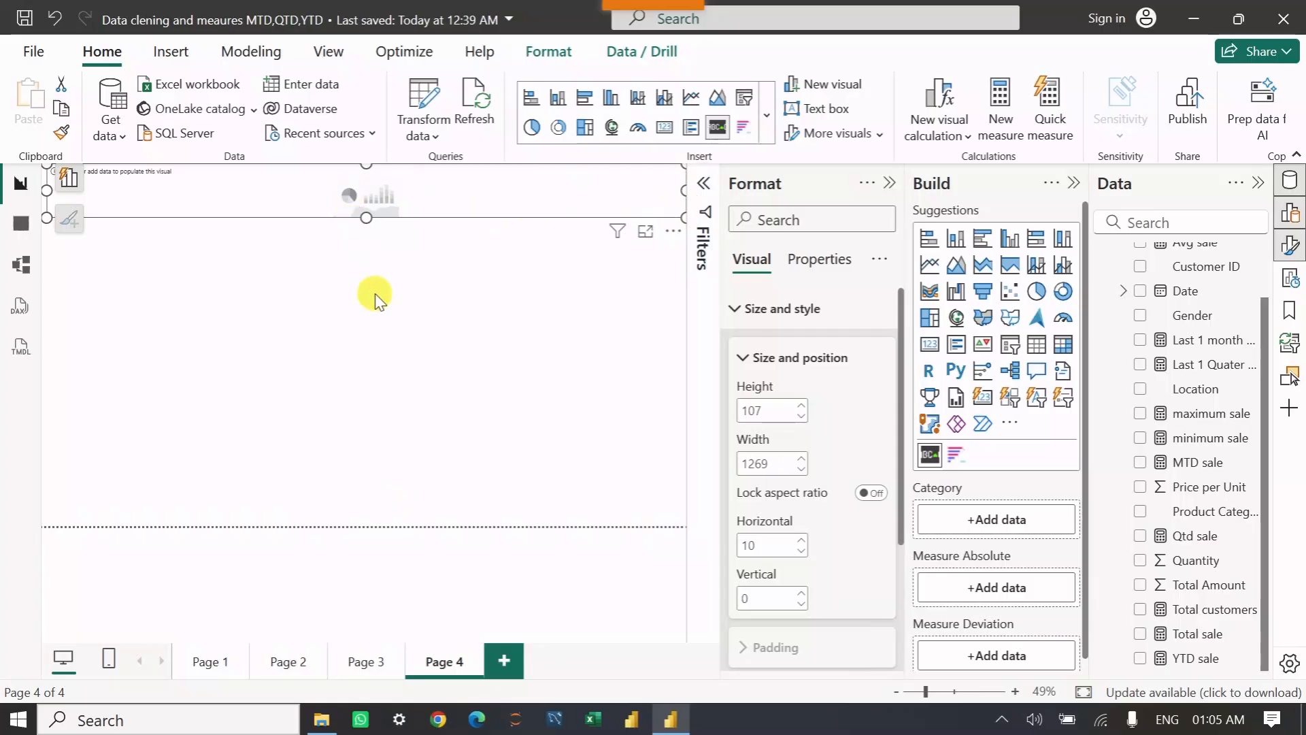
Fill the ticker with Product Category as category, Total sale as absolute measure and Quantity as deviation, and increase its height to about 157.
click(1149, 635)
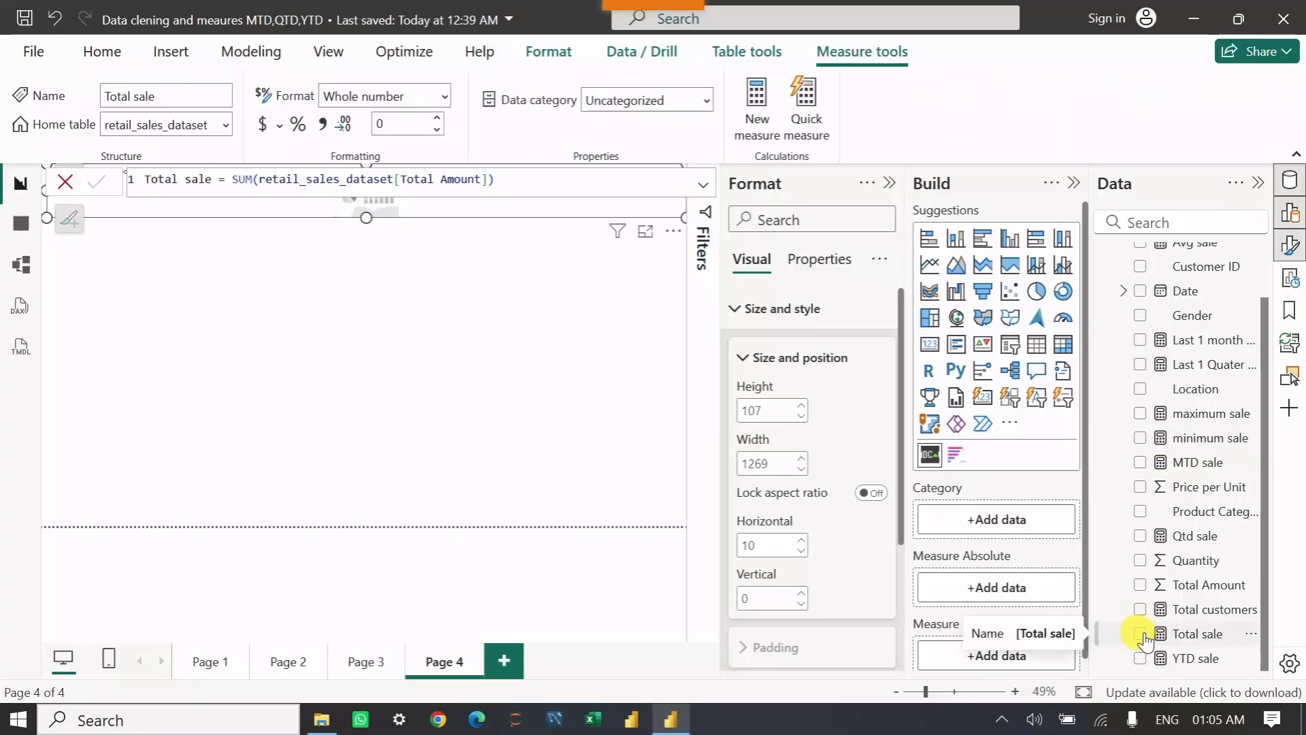
click(1141, 633)
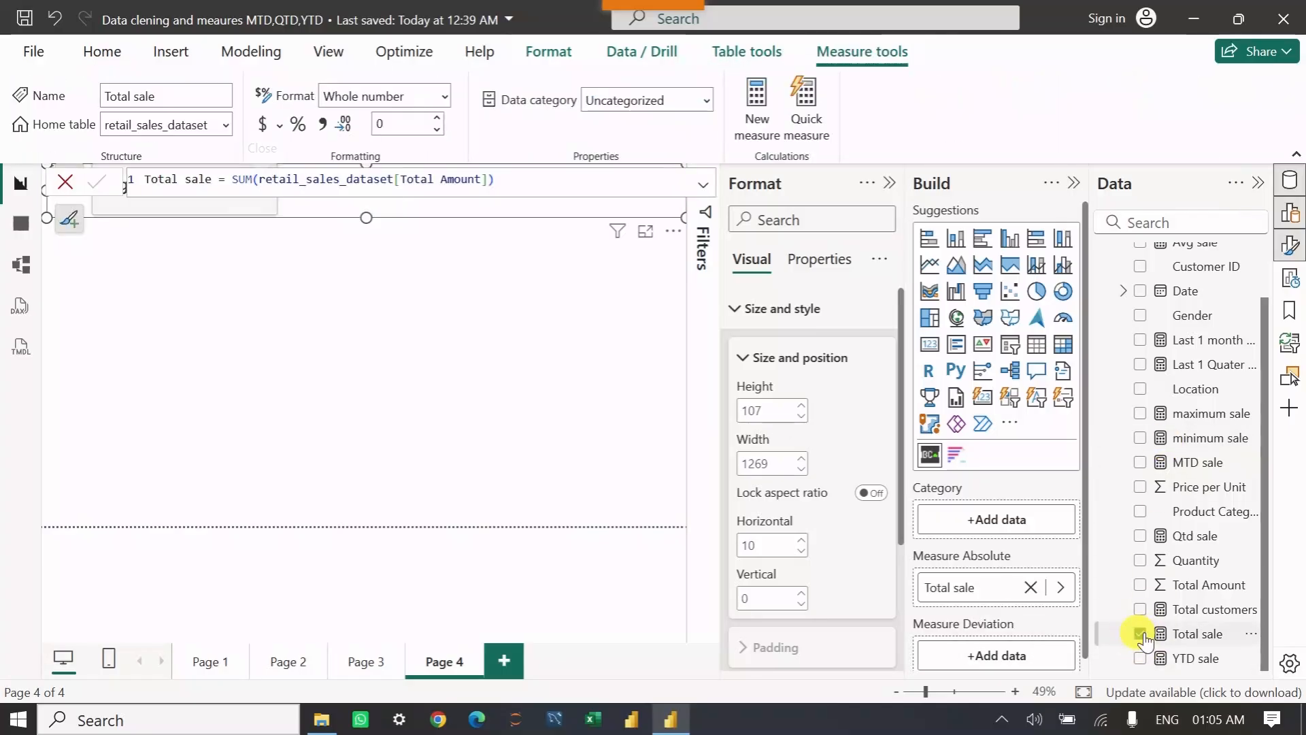
click(1141, 512)
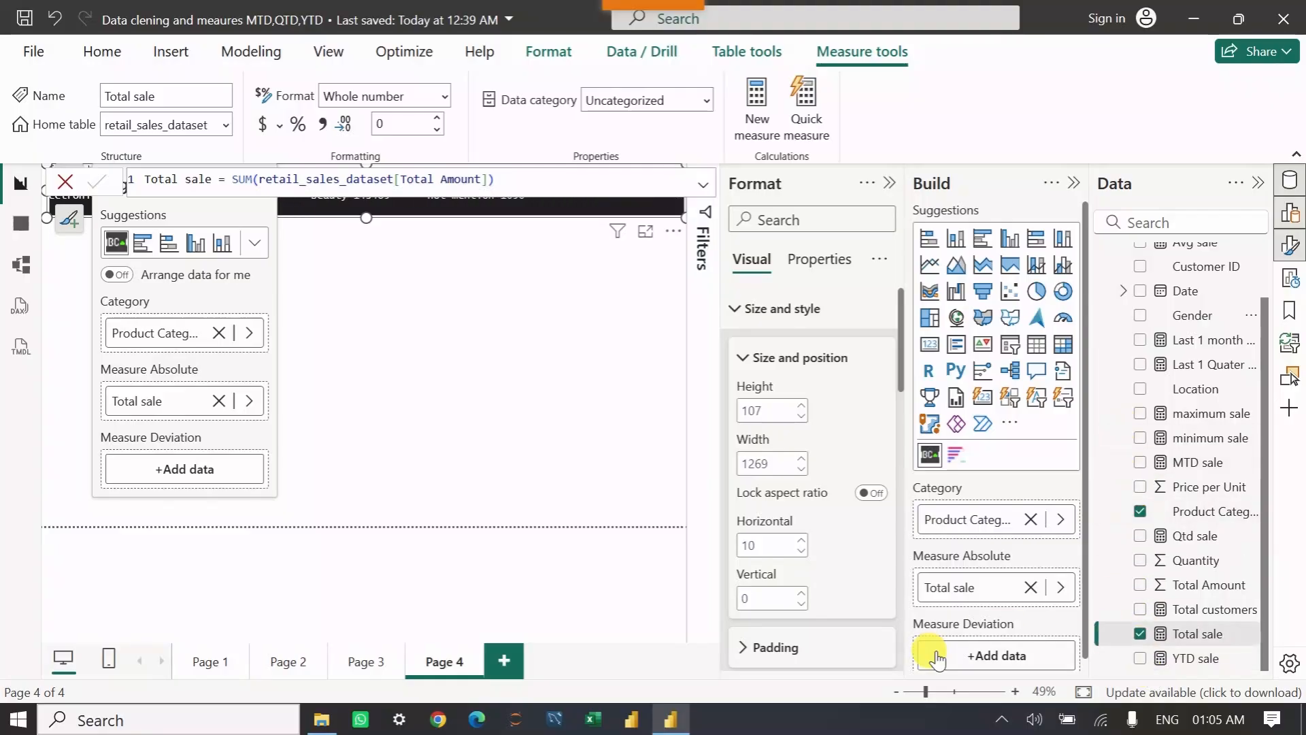
click(1141, 560)
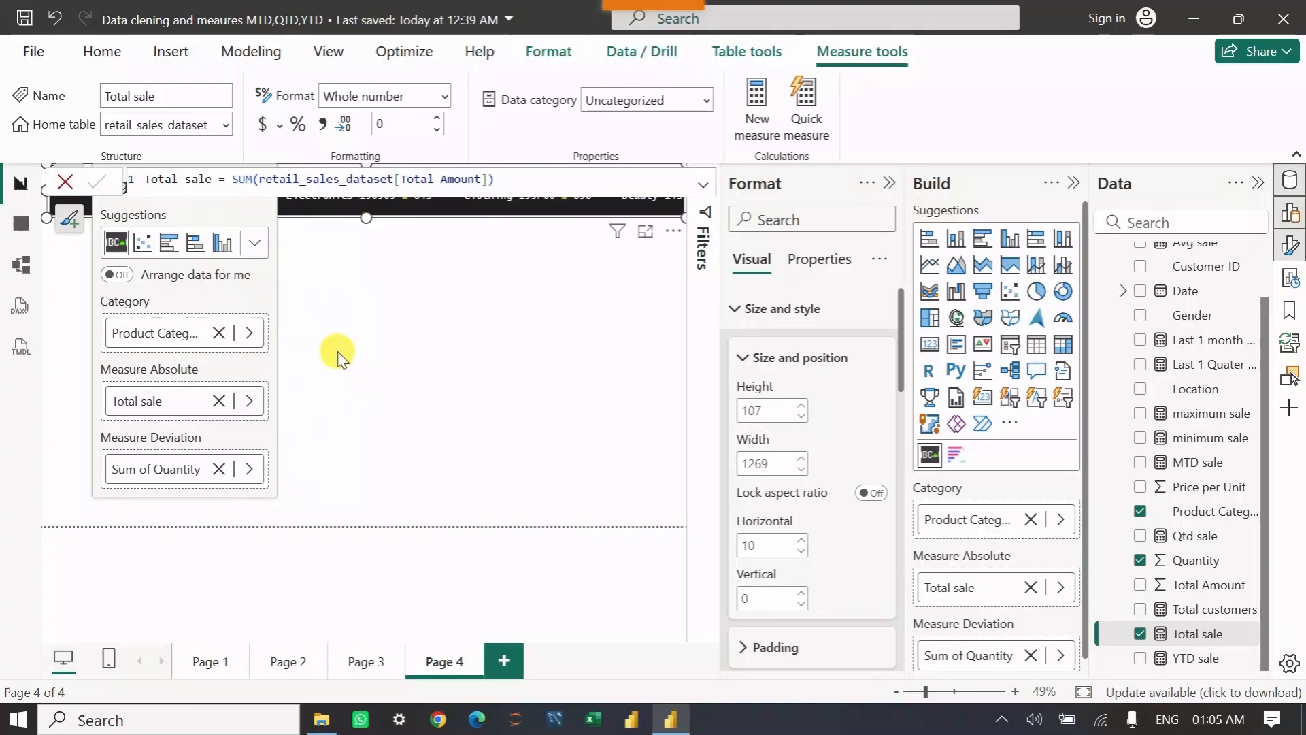
click(457, 346)
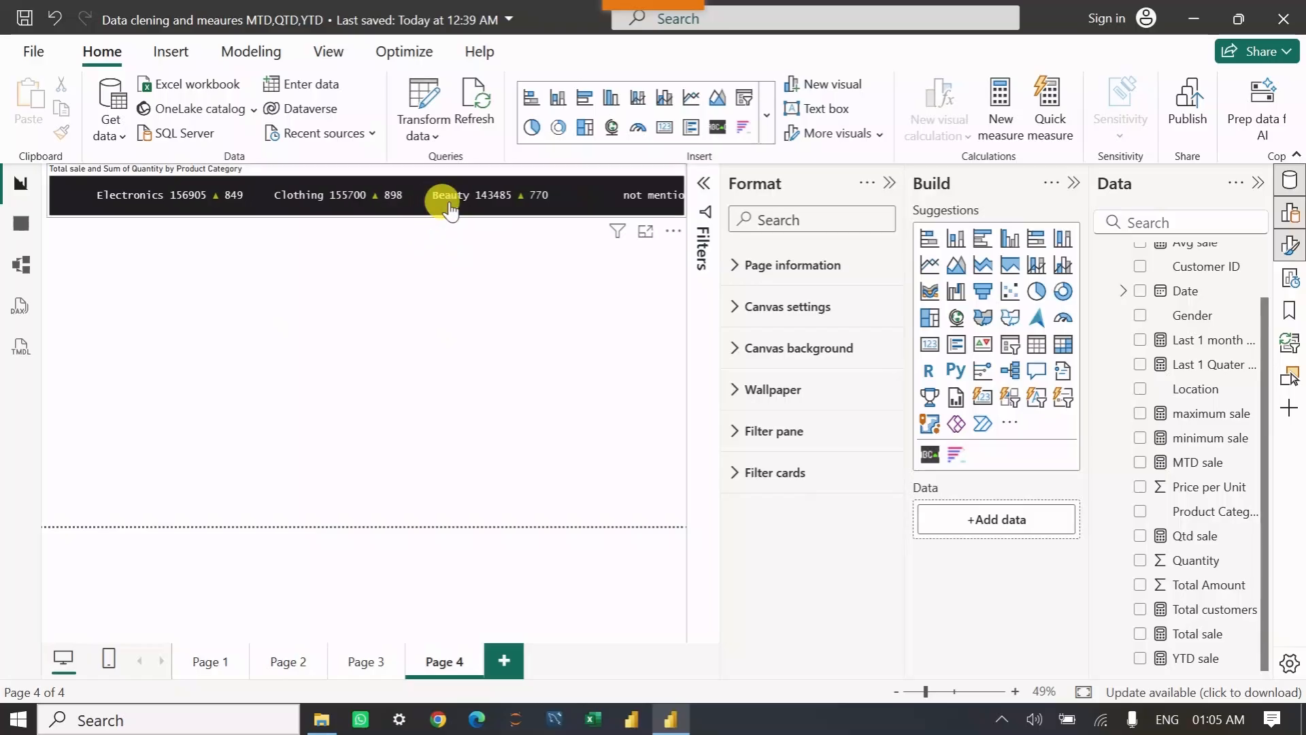
click(449, 209)
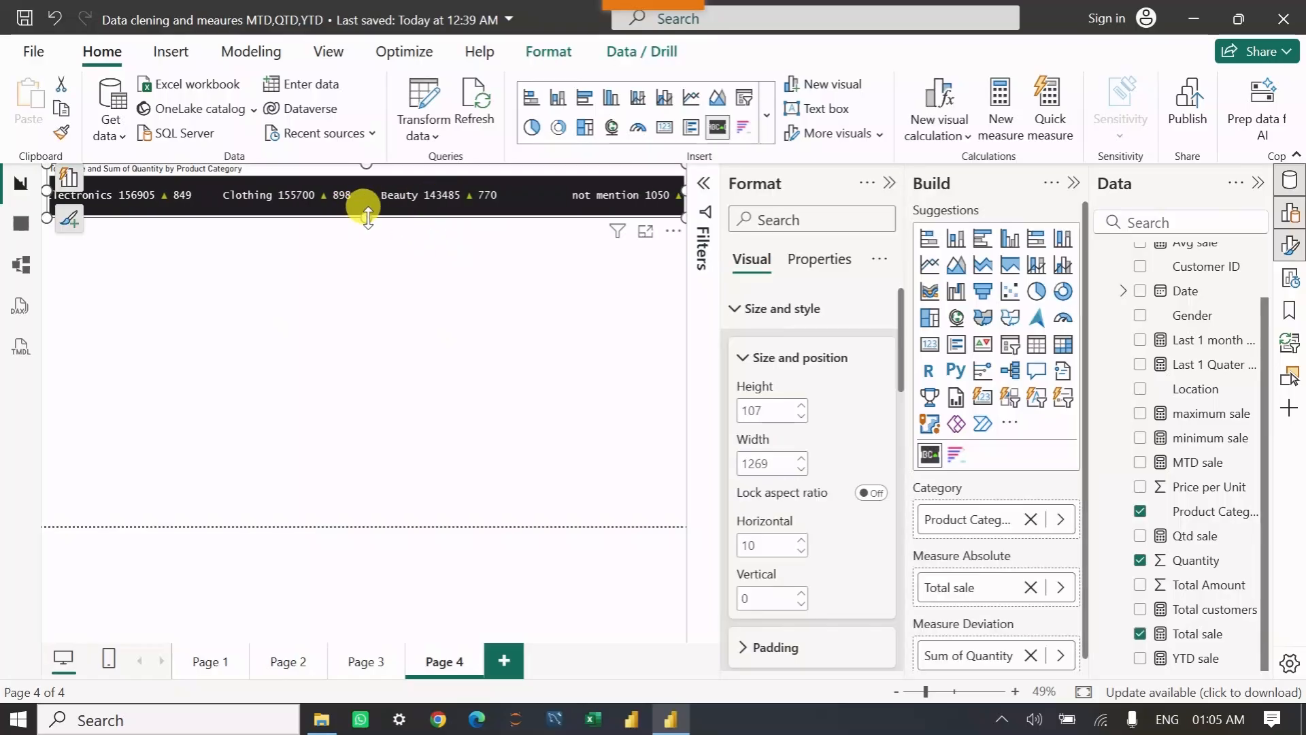
drag(368, 217, 358, 244)
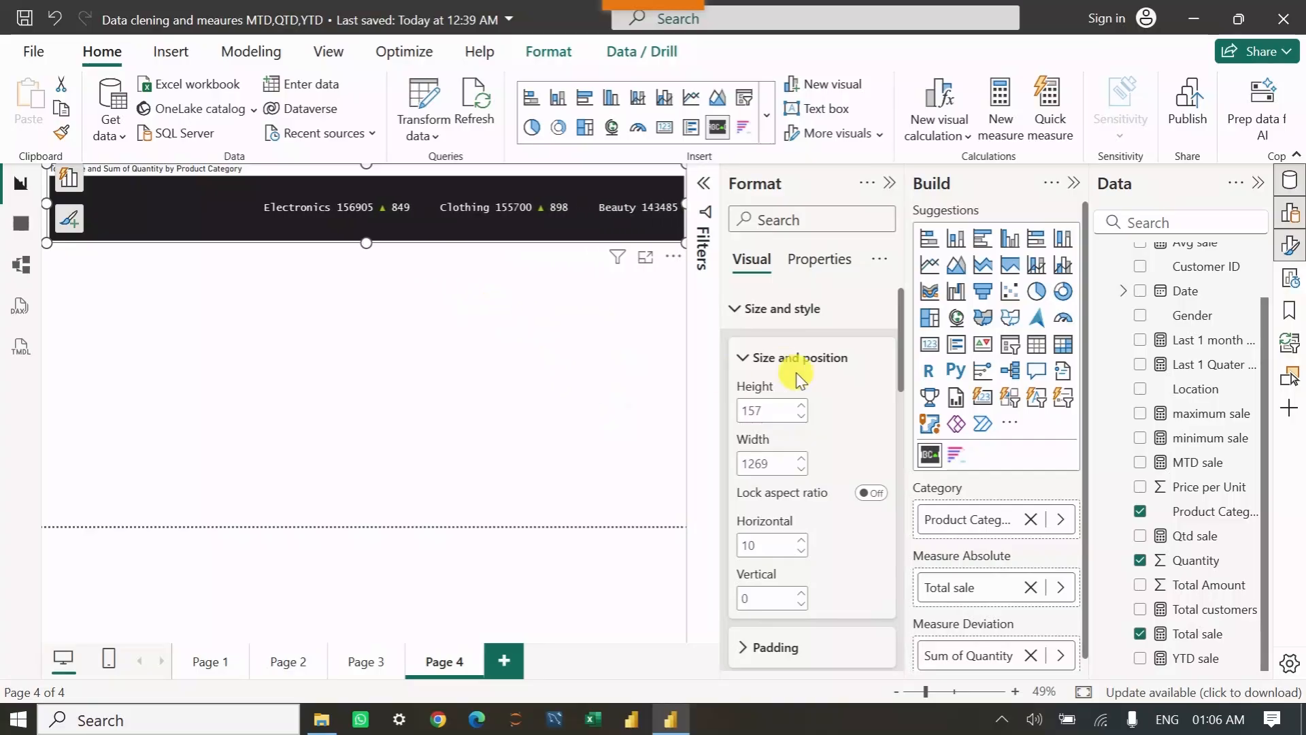
Try to copy the Page 3 table's formatting onto the ticker on Page 4 with the Format painter.
click(361, 666)
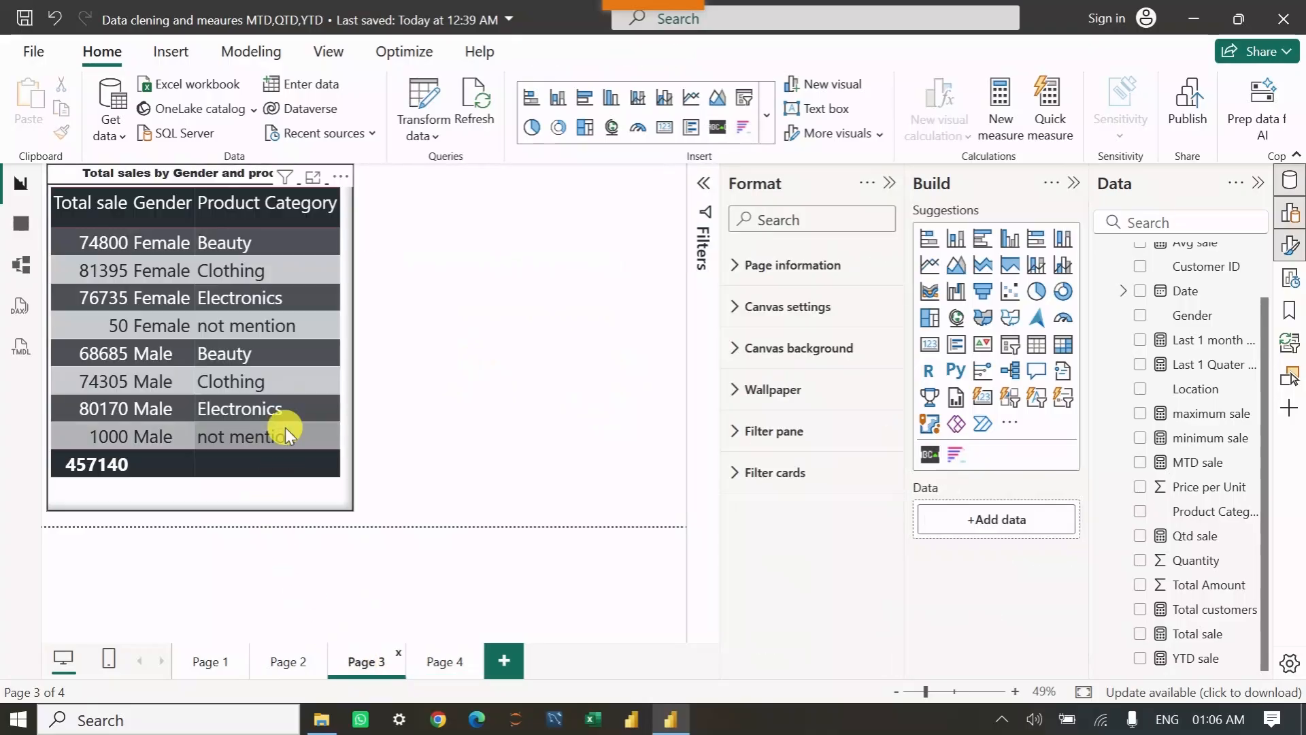
click(347, 292)
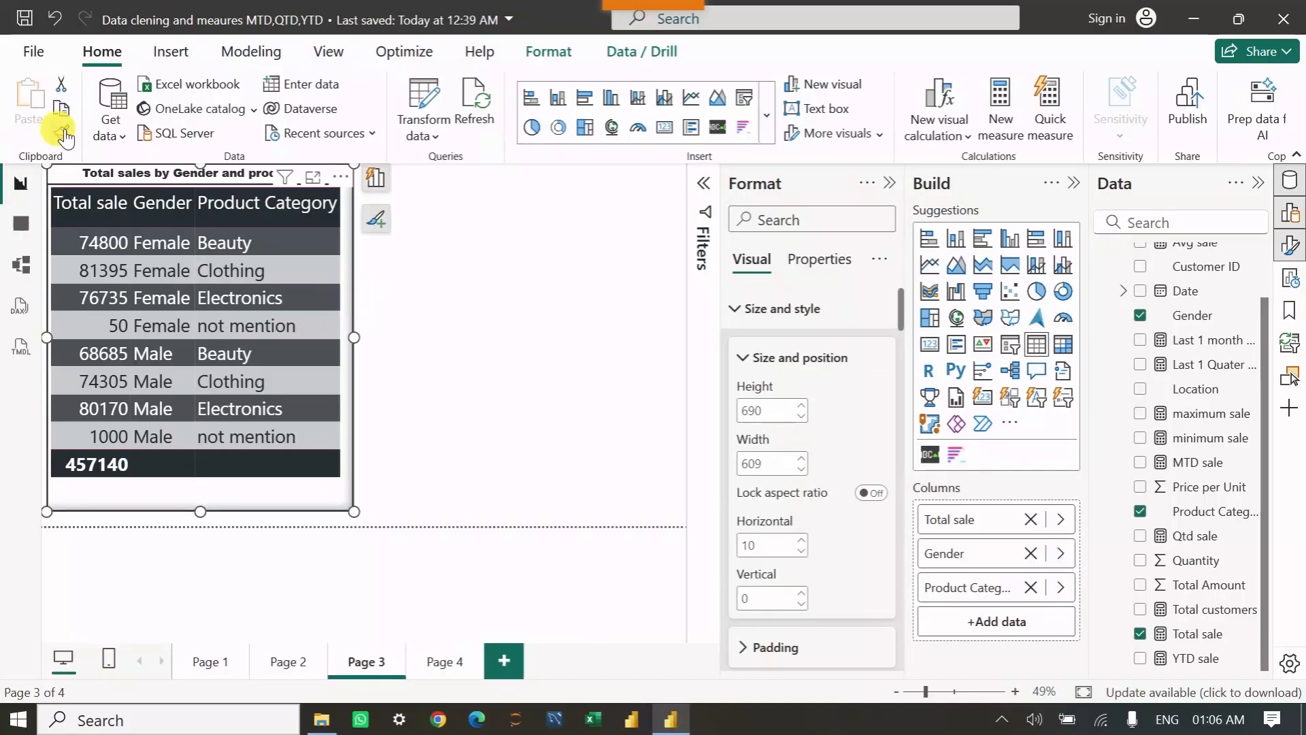
click(438, 663)
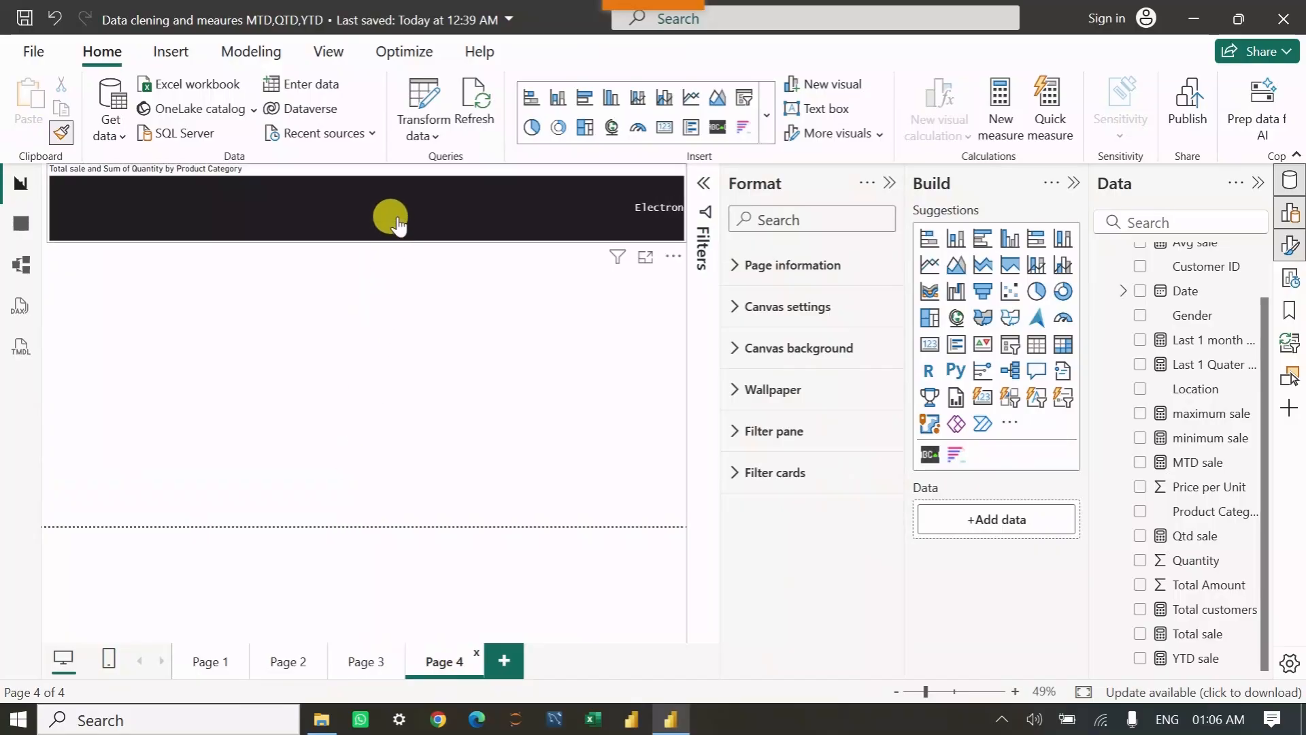
click(578, 250)
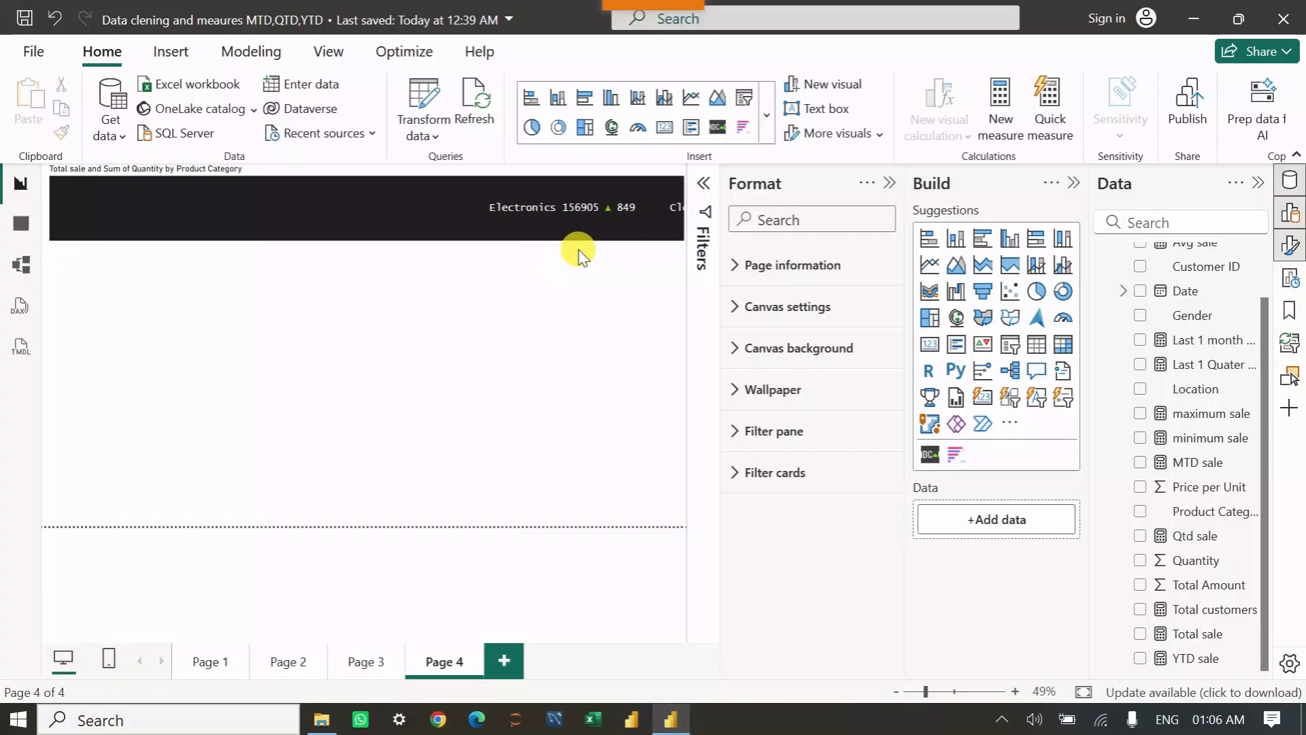
Copy the Page 3 table's formatting onto the Page 4 ticker with the Format painter and increase the ticker's height to about 210.
click(361, 664)
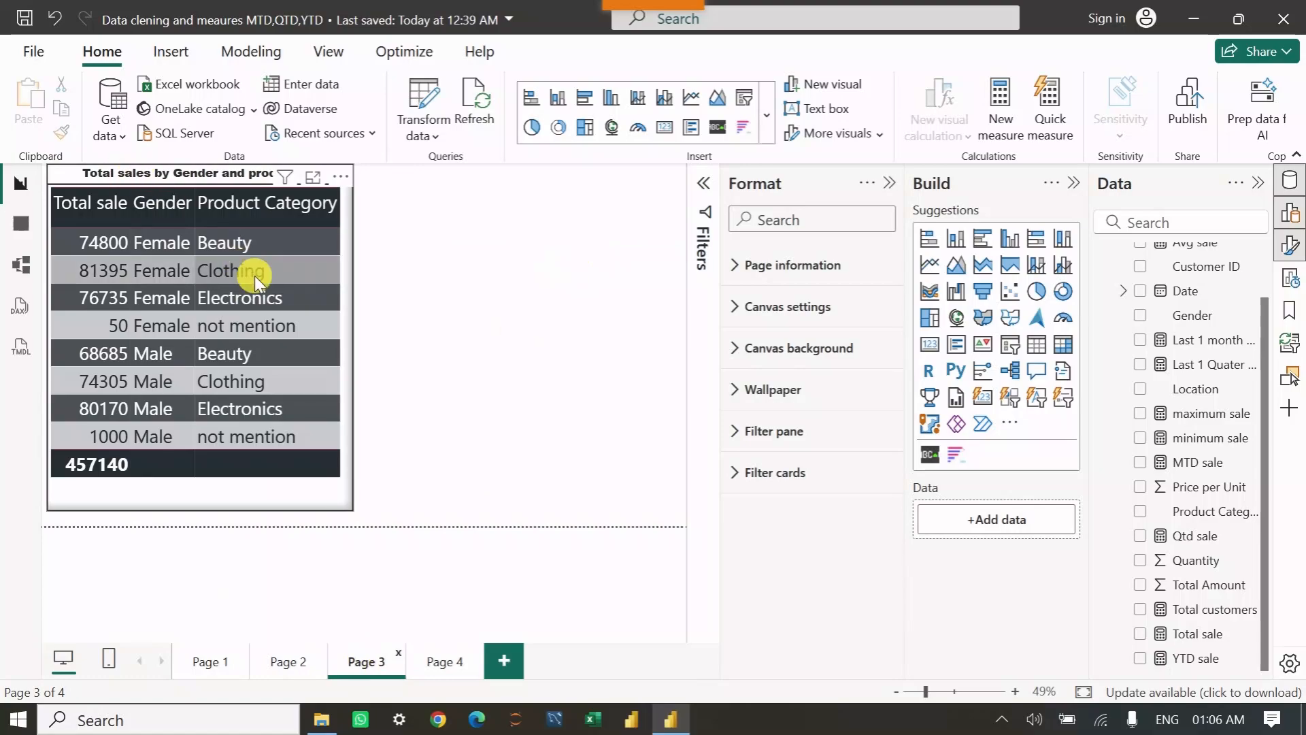
click(210, 252)
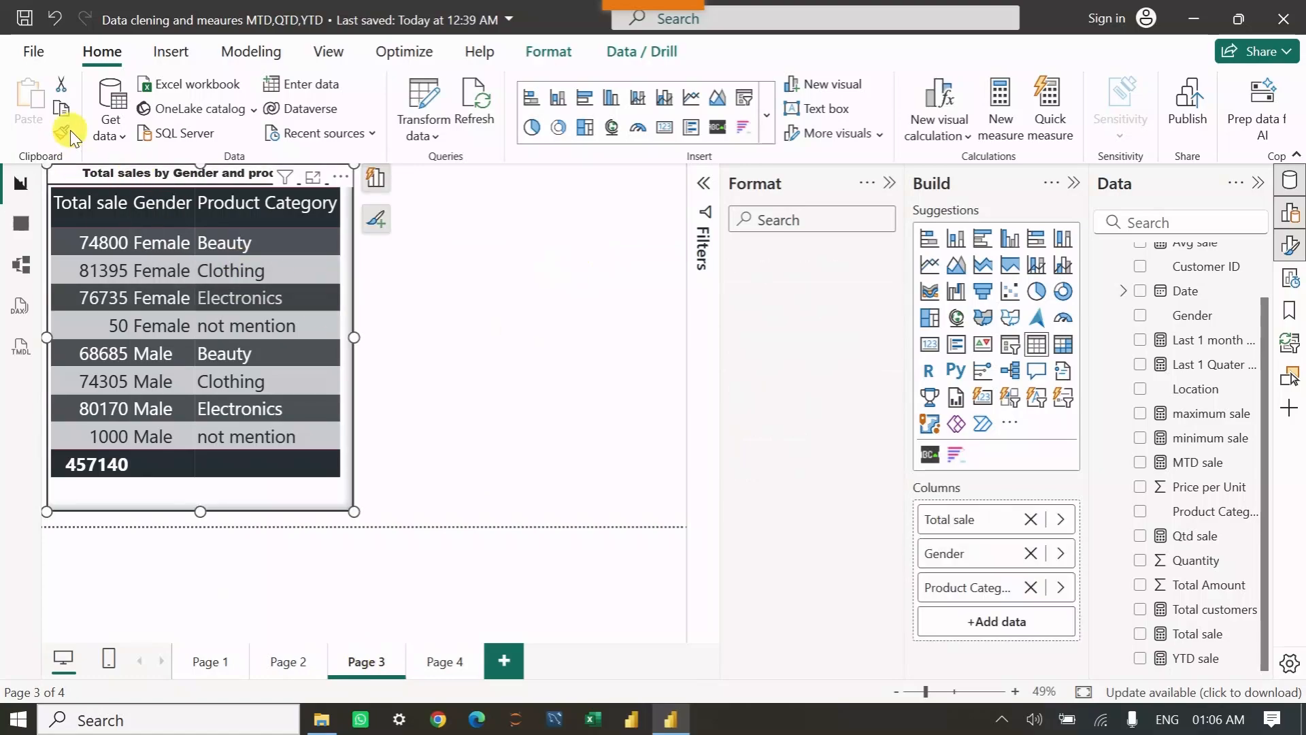
click(61, 133)
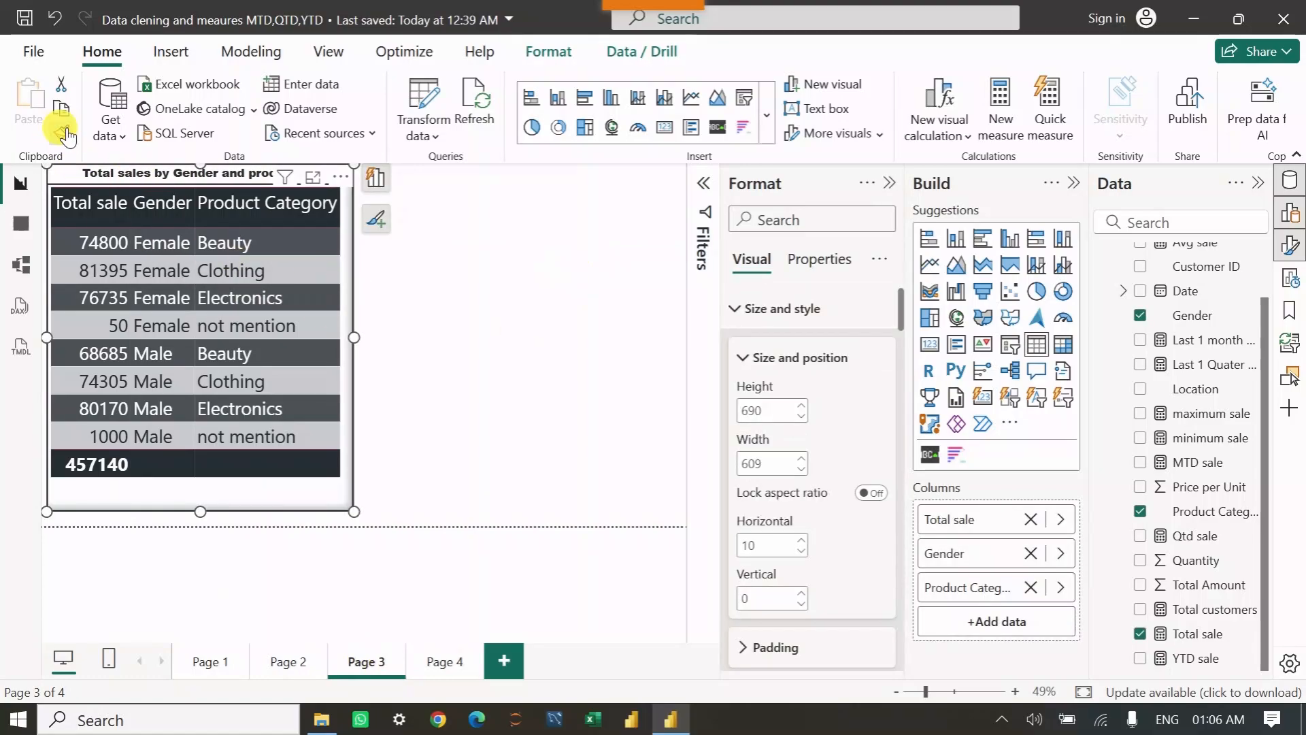
click(439, 661)
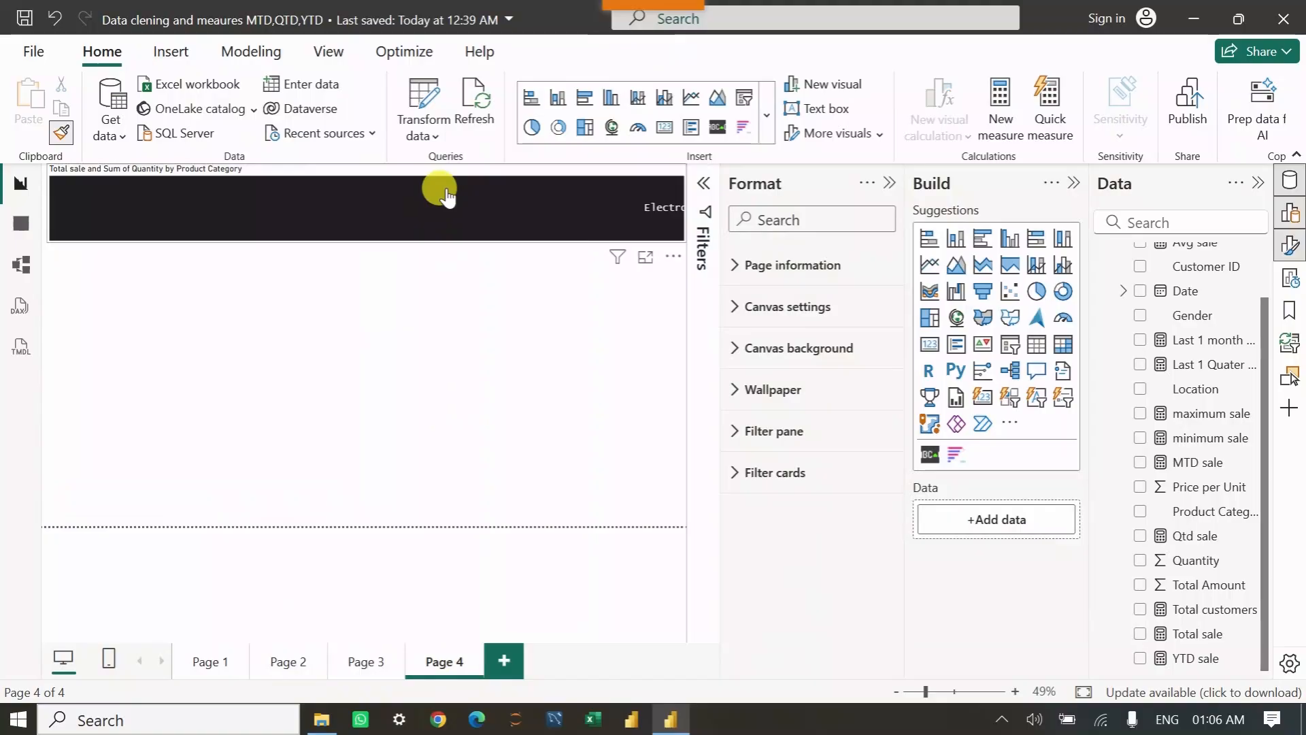
click(444, 192)
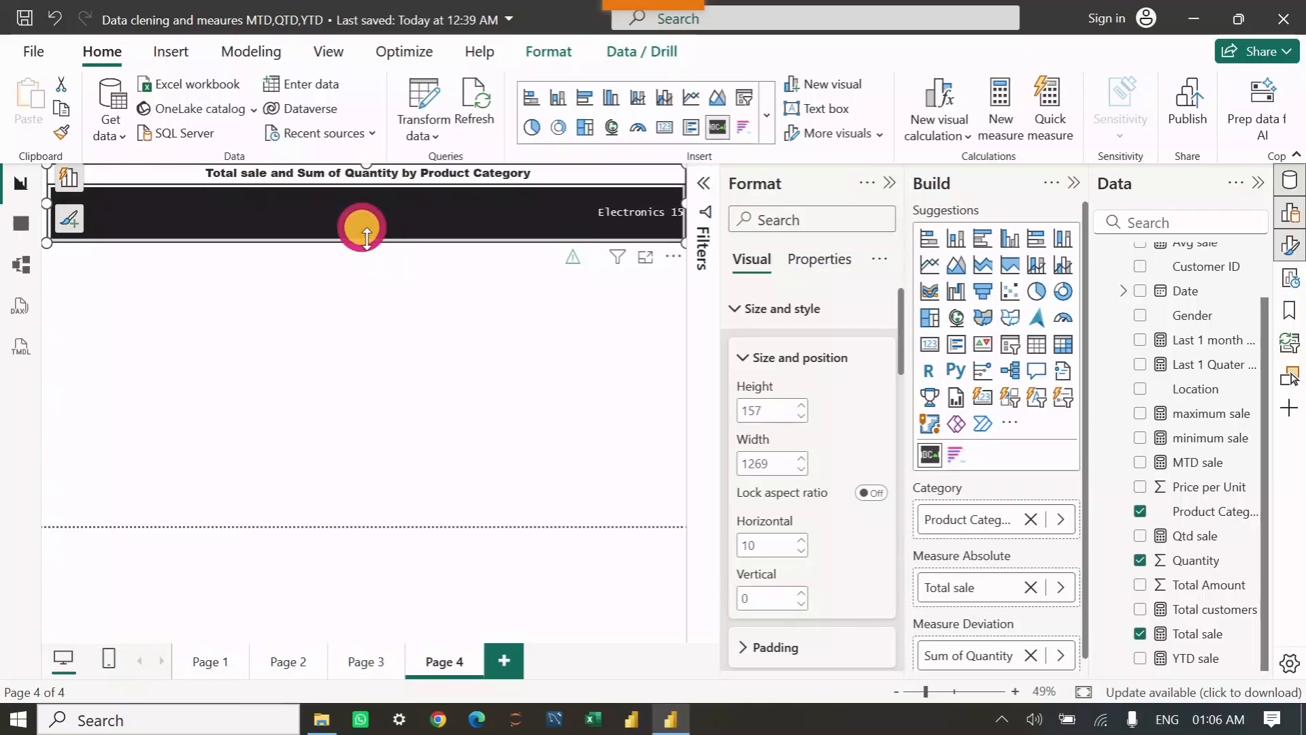
drag(366, 242, 366, 268)
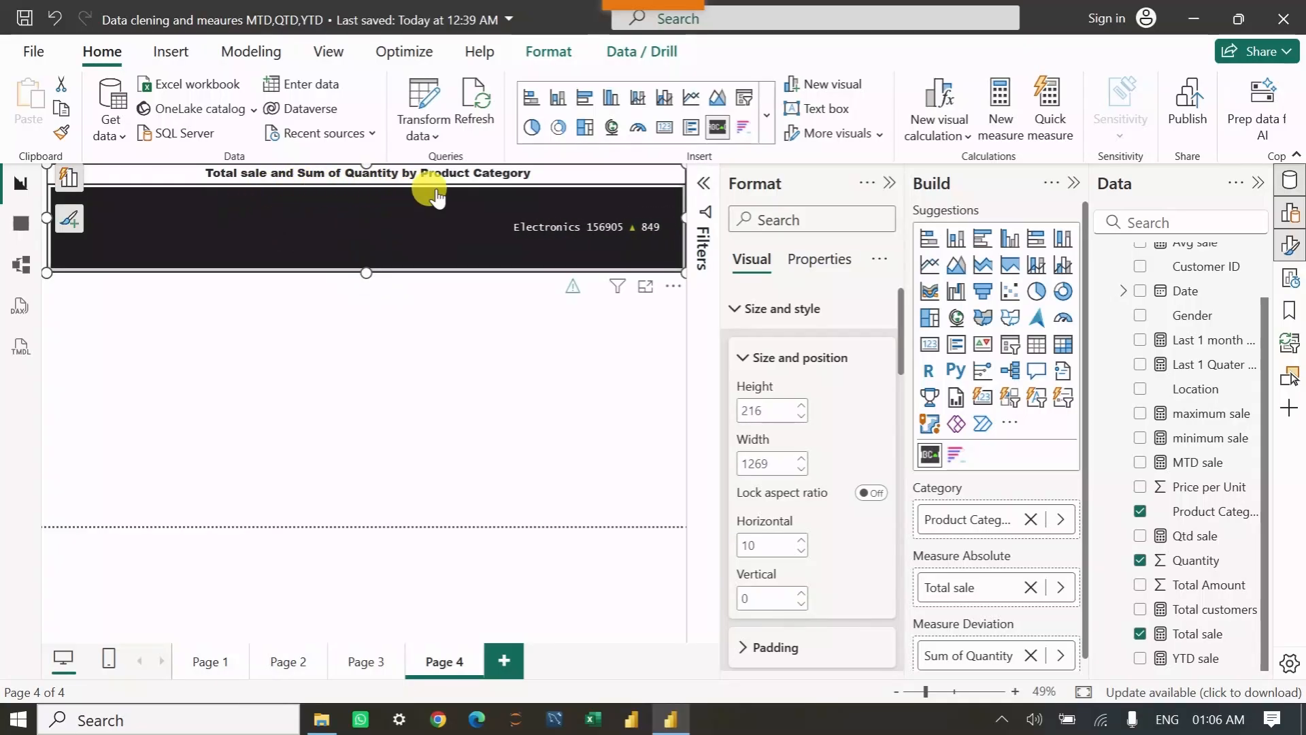
click(367, 266)
mouse_move(366, 272)
mouse_down()
mouse_move(534, 351)
mouse_move(276, 310)
mouse_move(351, 270)
mouse_up()
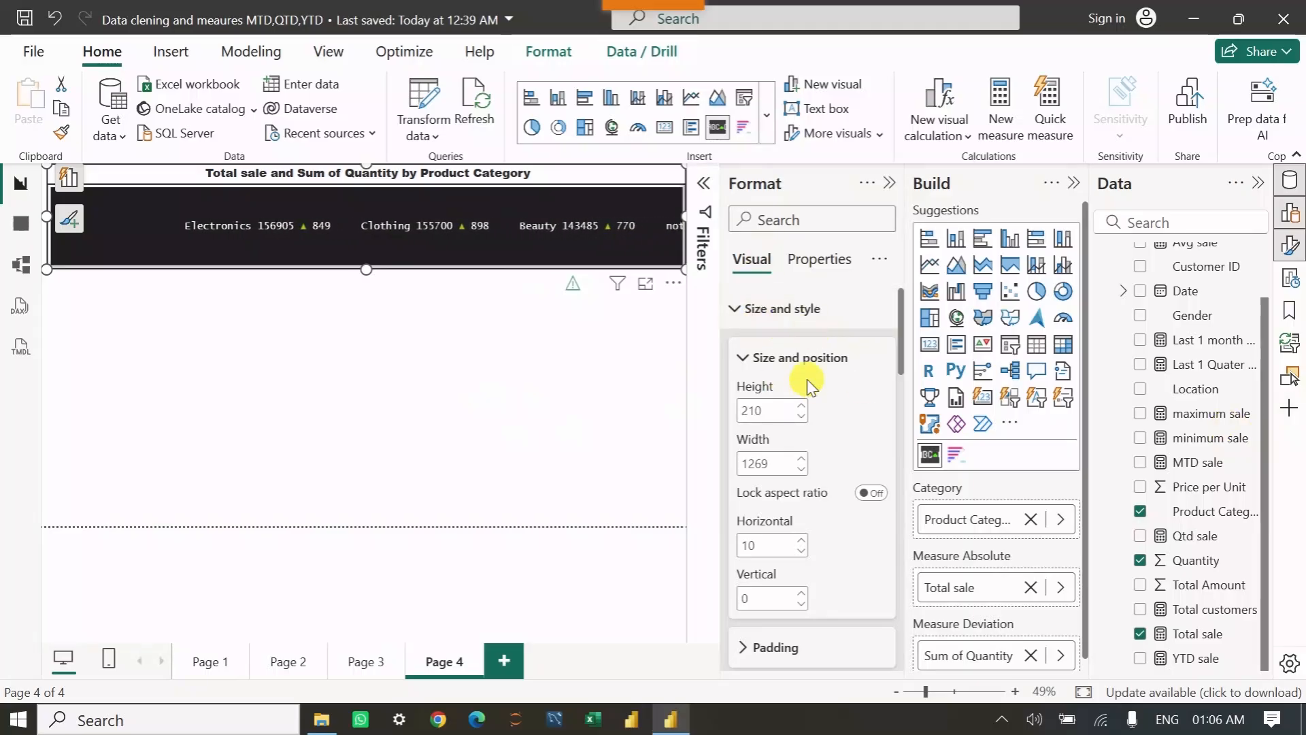
Turn on auto-size font in the ticker's Scroller settings and try a font size of 21.
scroll(797, 375, down, 6)
scroll(798, 386, down, 3)
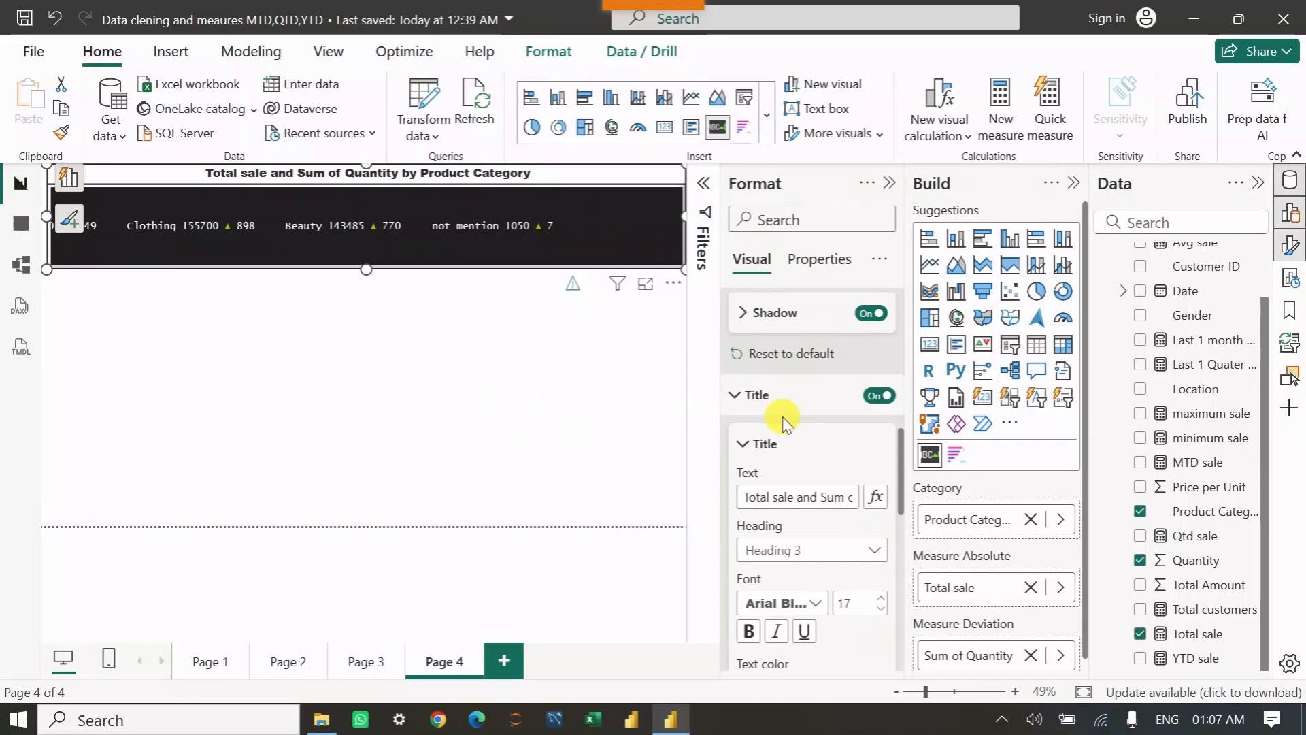
scroll(789, 415, down, 8)
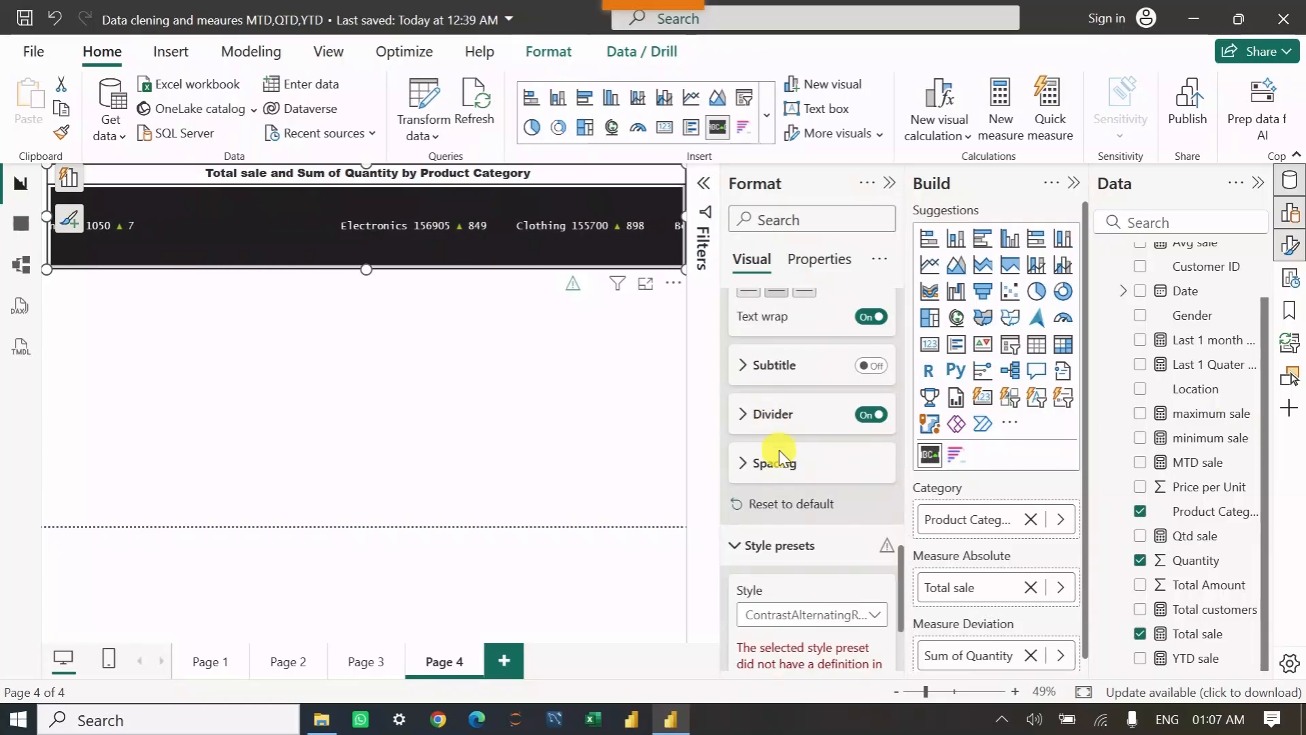
scroll(778, 460, down, 3)
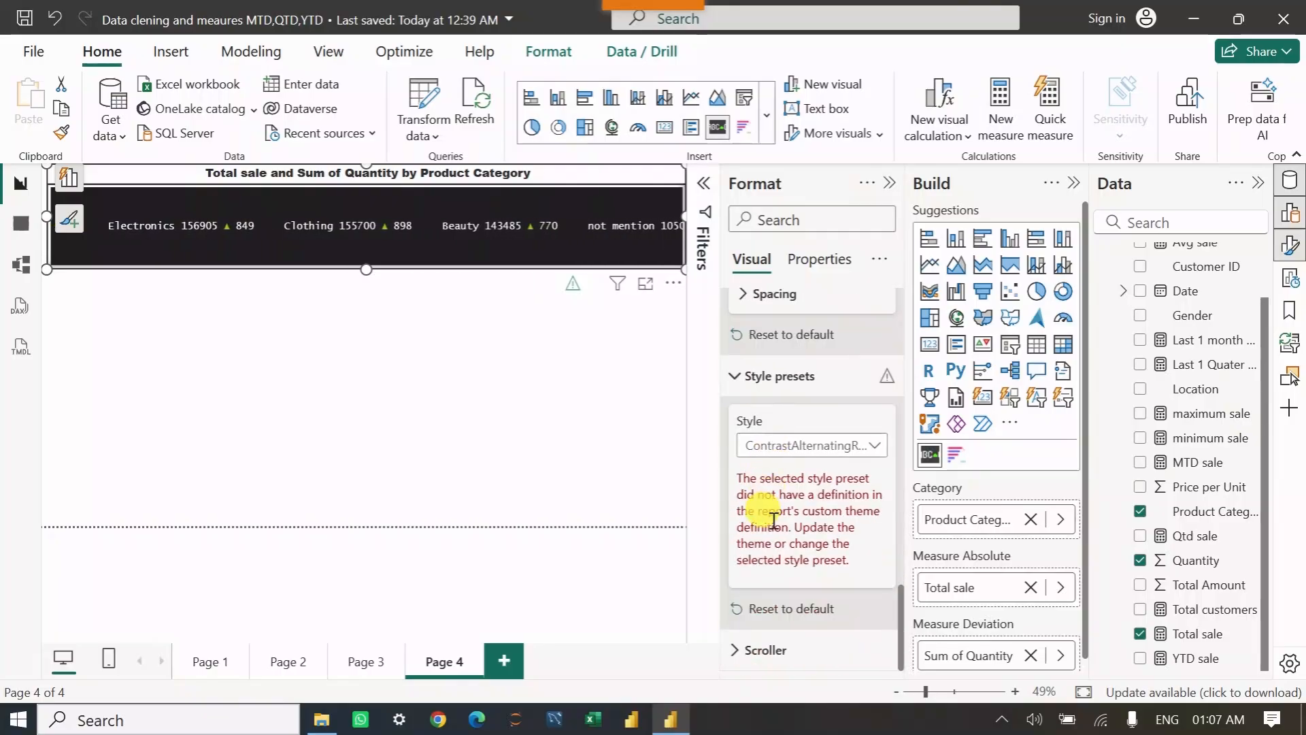
click(737, 651)
scroll(789, 564, down, 3)
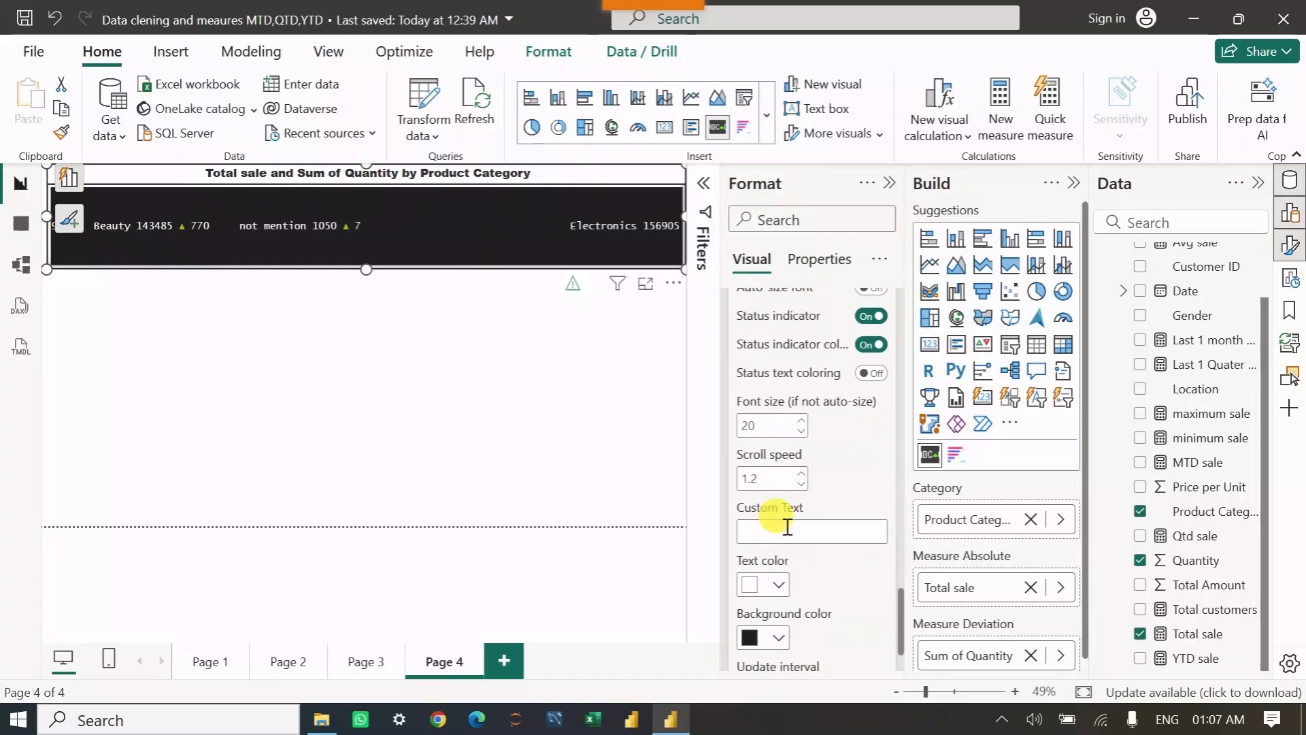
scroll(769, 449, up, 2)
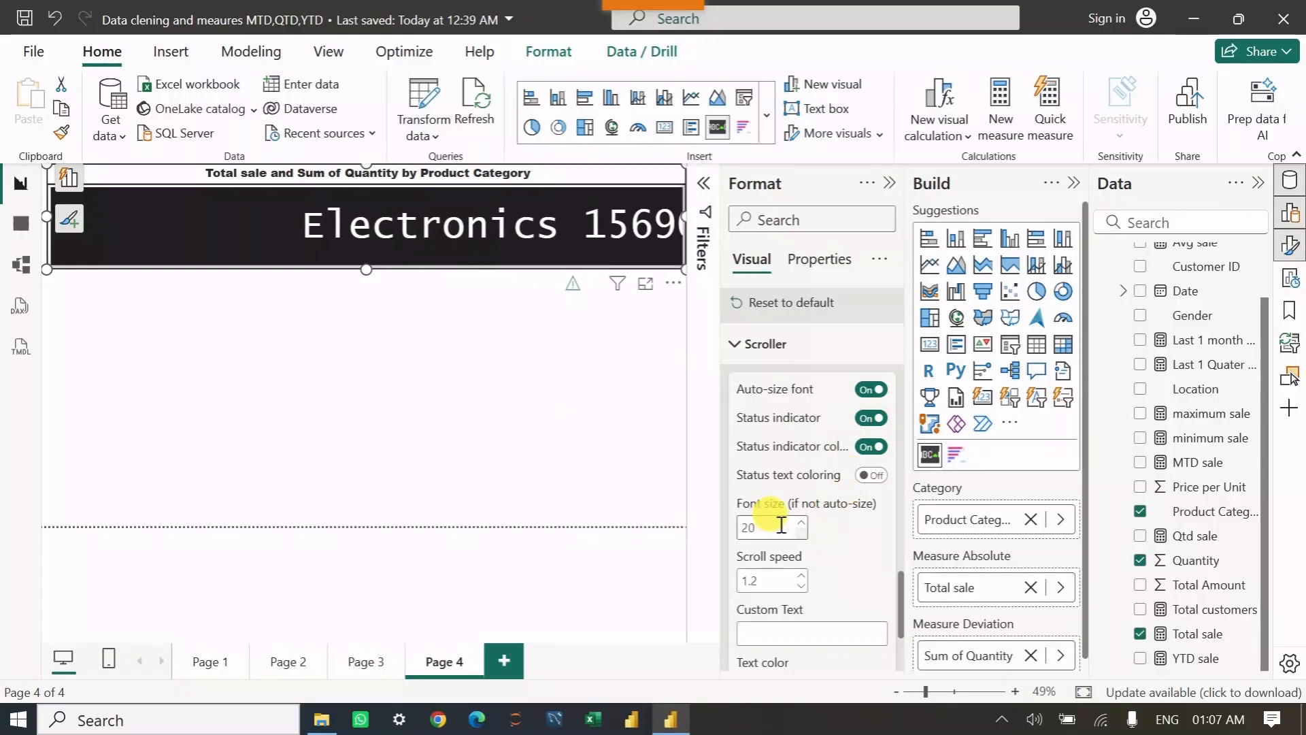
click(802, 523)
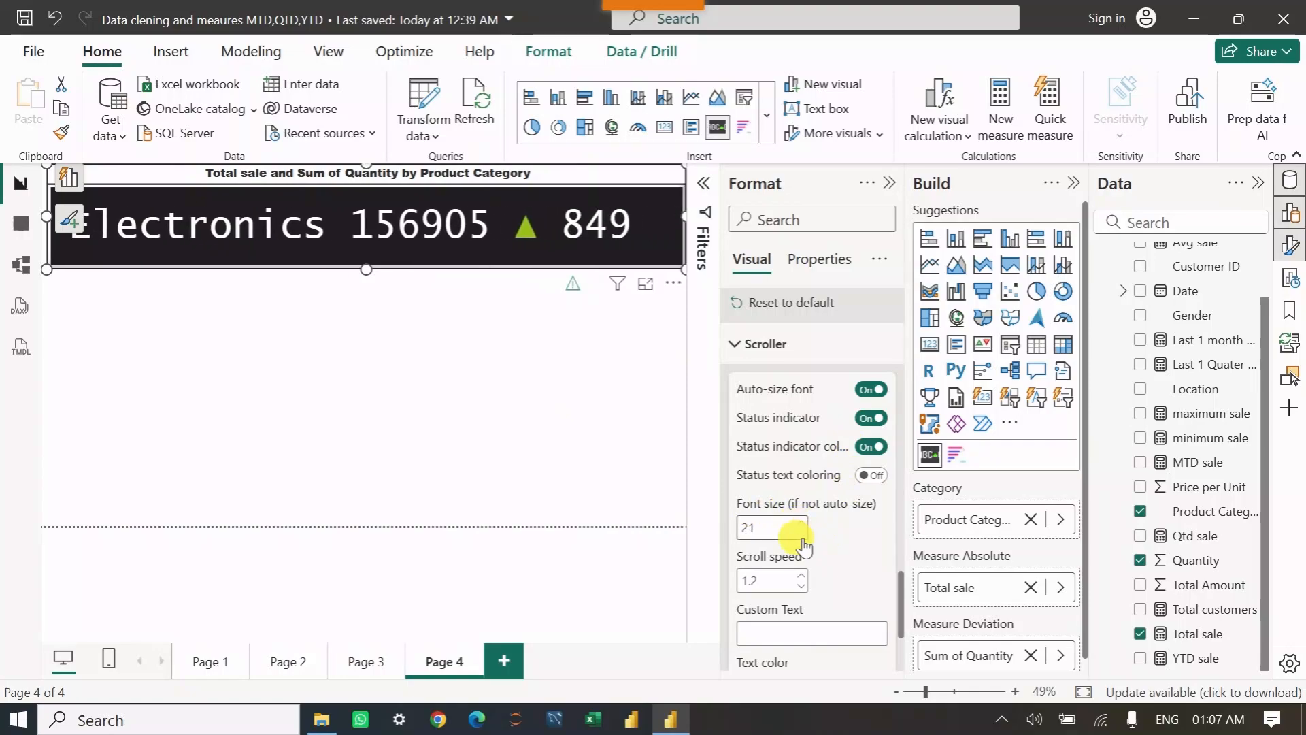
Set the ticker's scroller text color to bright pink after trying mauve.
scroll(826, 526, down, 3)
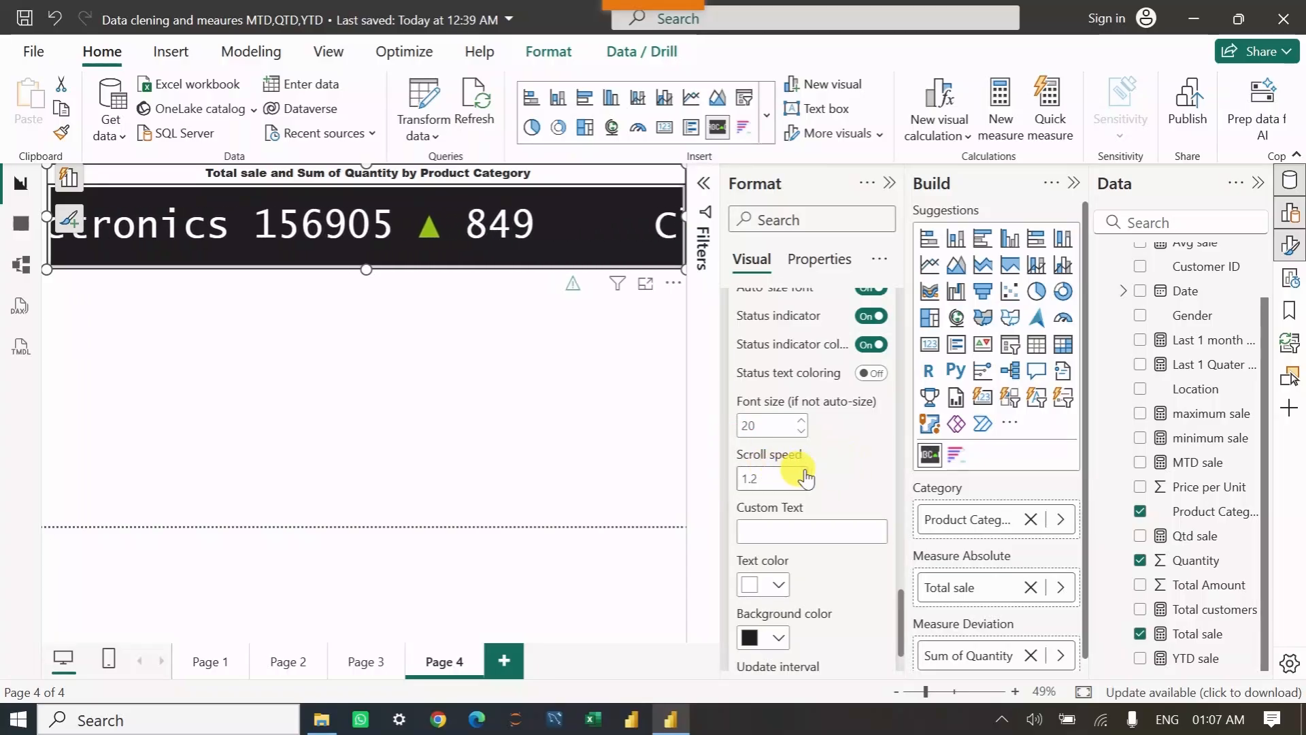
scroll(810, 521, down, 2)
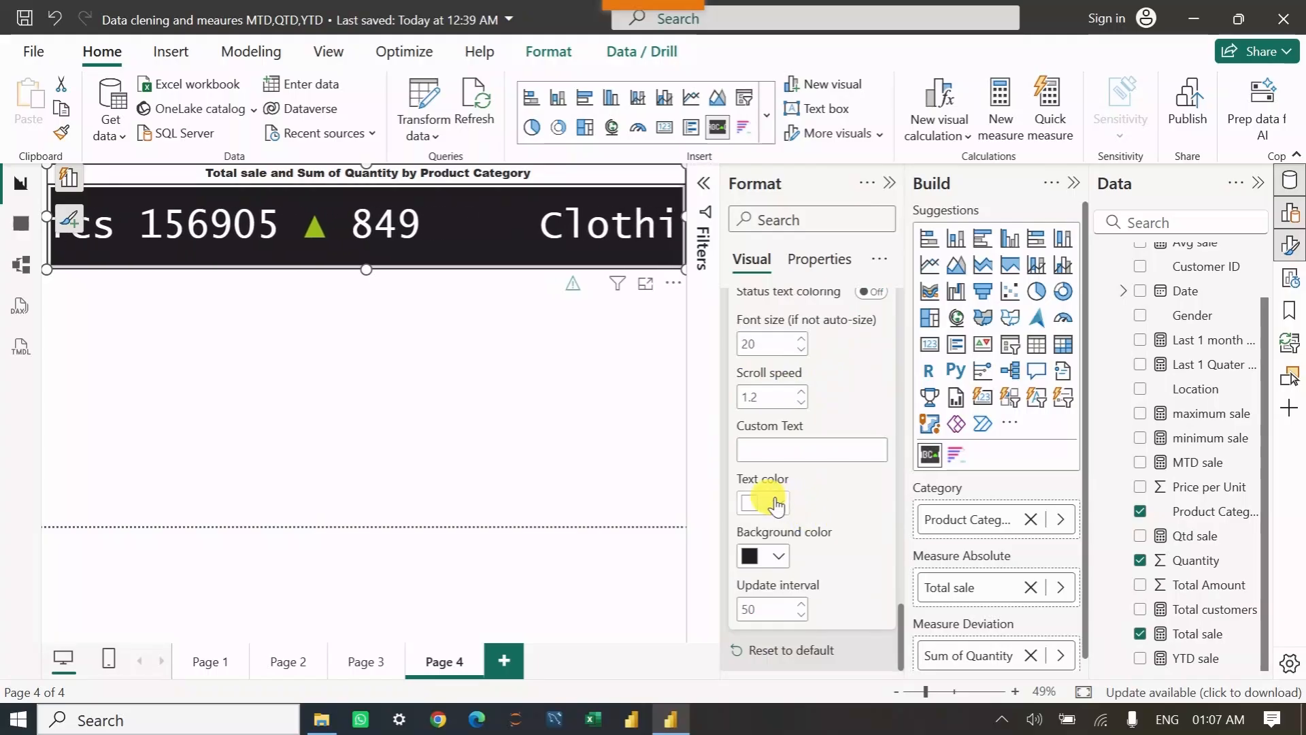
click(775, 503)
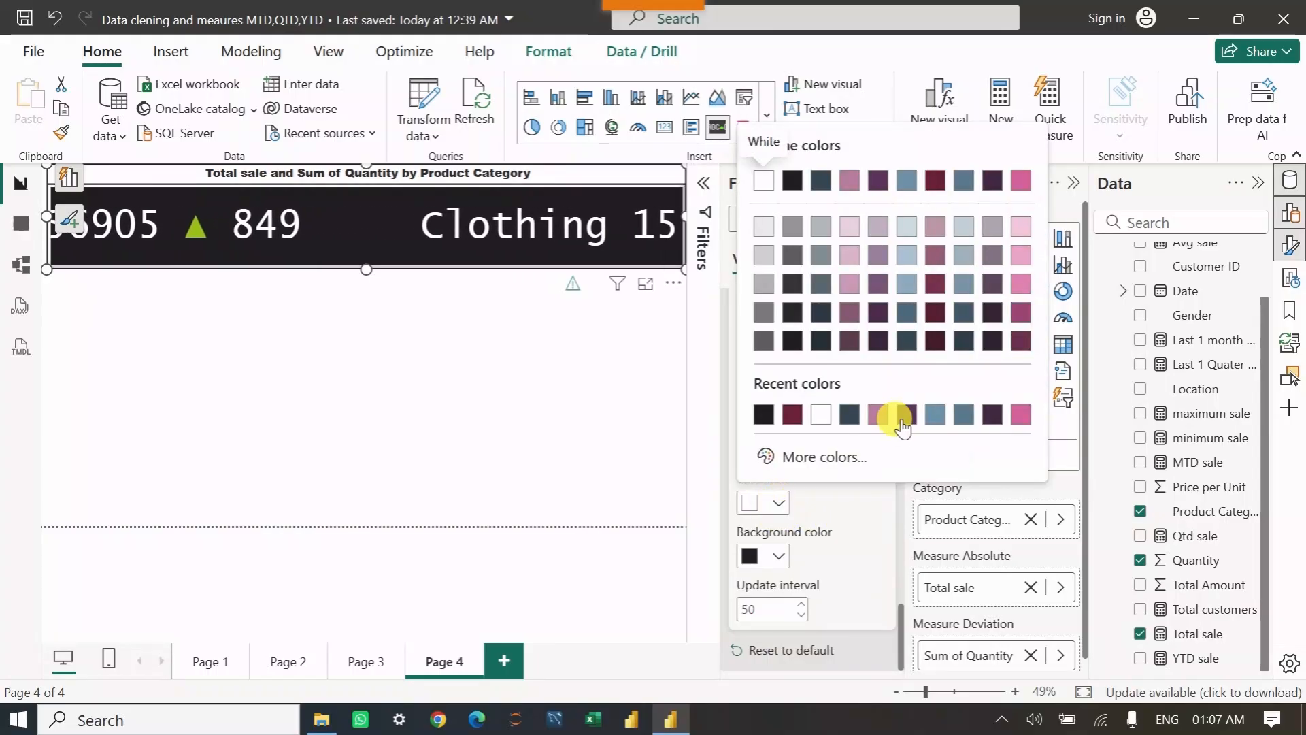
click(883, 415)
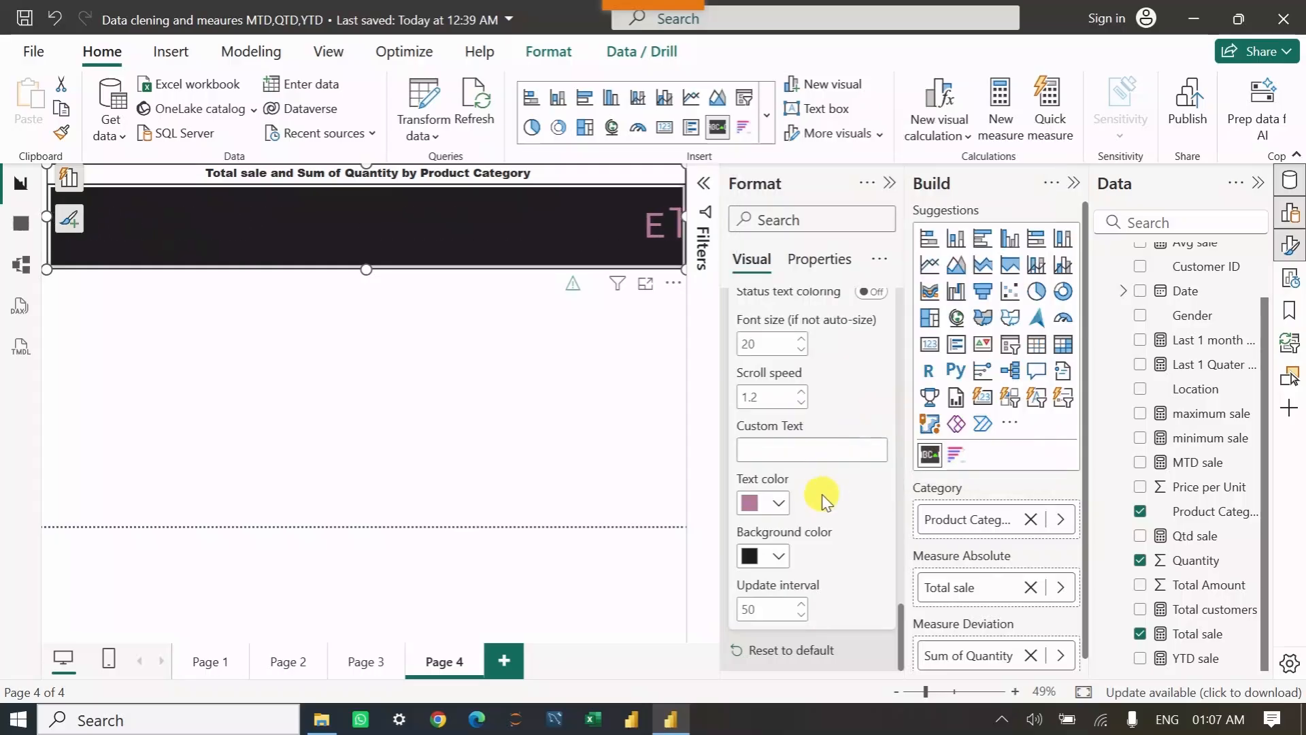
click(782, 503)
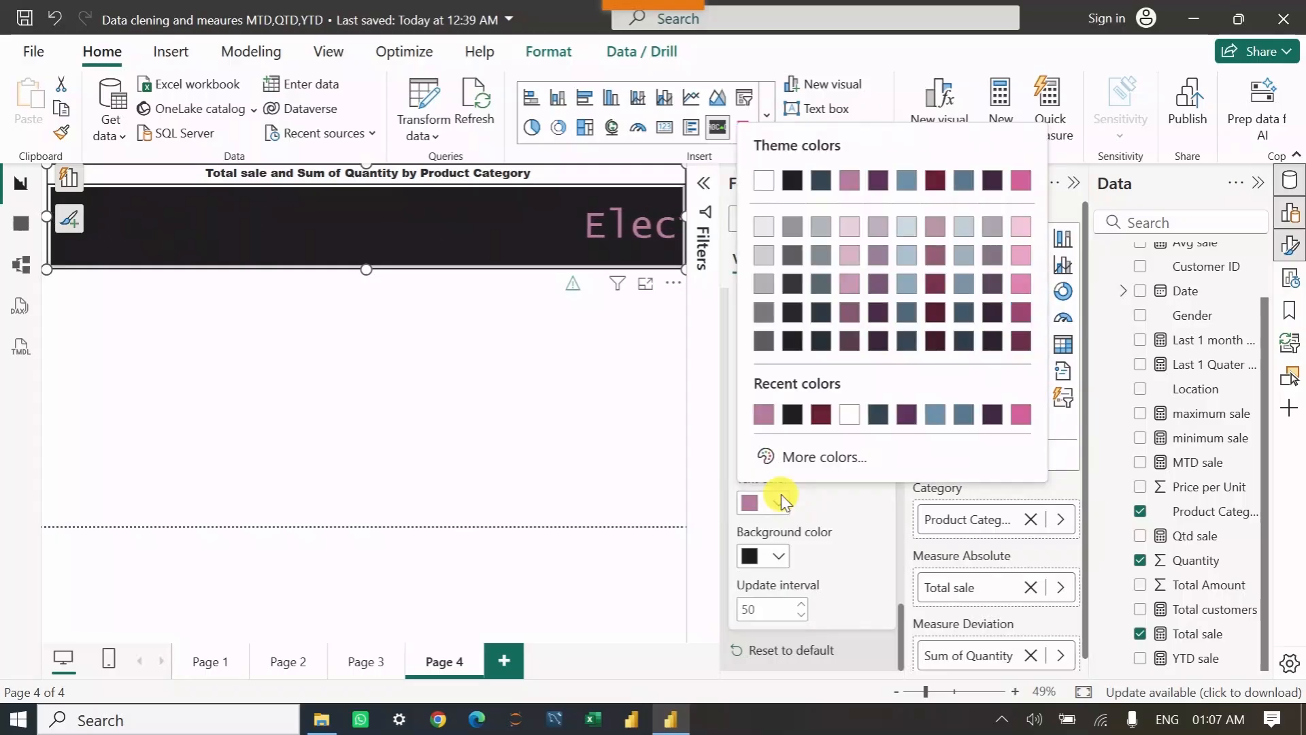
click(1020, 413)
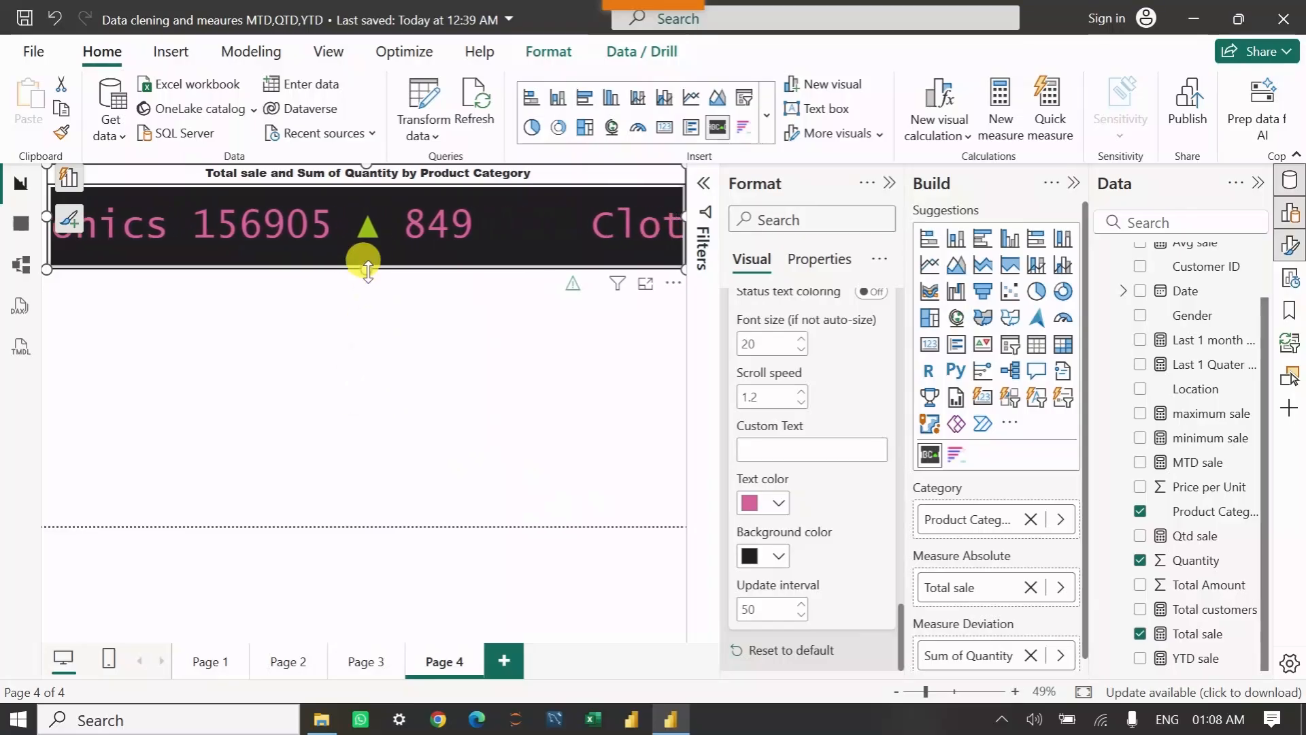
Reduce the ticker's height to about 196.
mouse_move(365, 268)
mouse_down()
mouse_move(364, 321)
mouse_move(366, 263)
mouse_up()
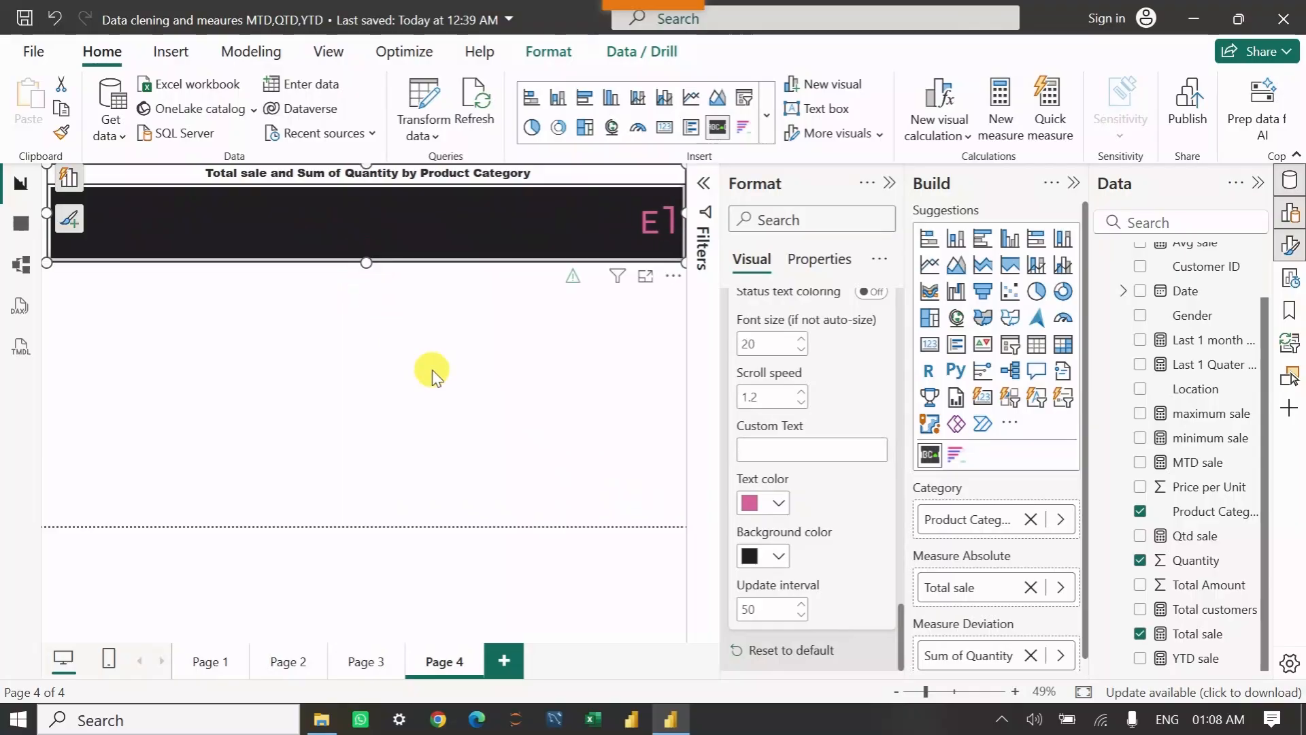
scroll(805, 482, up, 15)
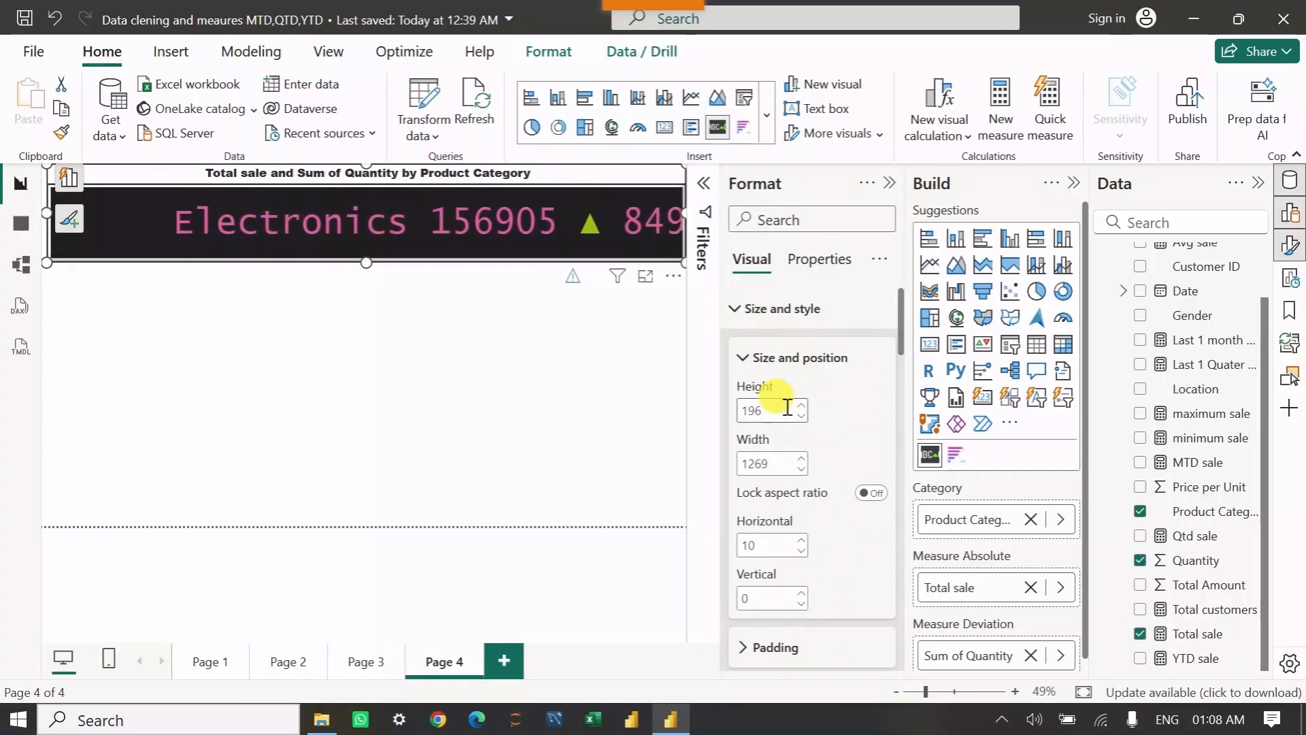
scroll(786, 407, down, 6)
scroll(786, 407, up, 6)
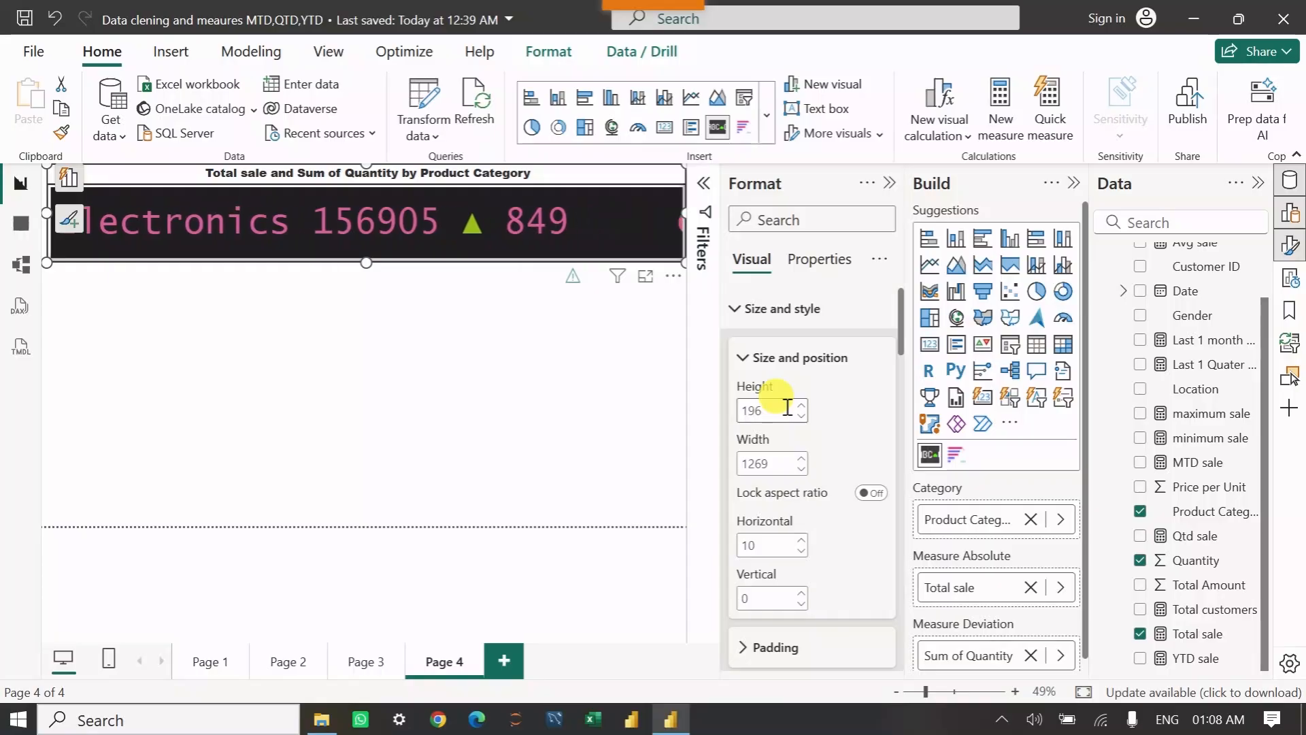
Add an Animated Bar Chart Race visual below the ticker, about 1269 wide and 504 high, filling the rest of the page.
click(436, 351)
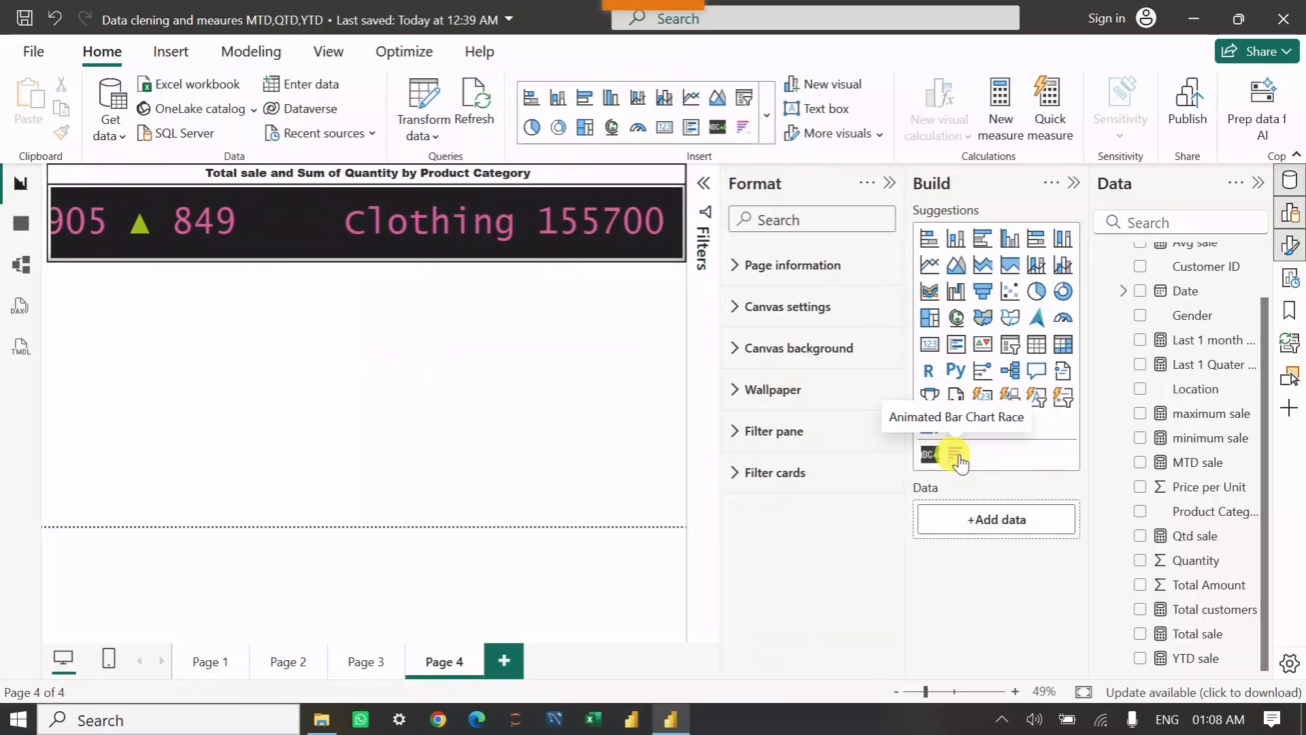
click(956, 456)
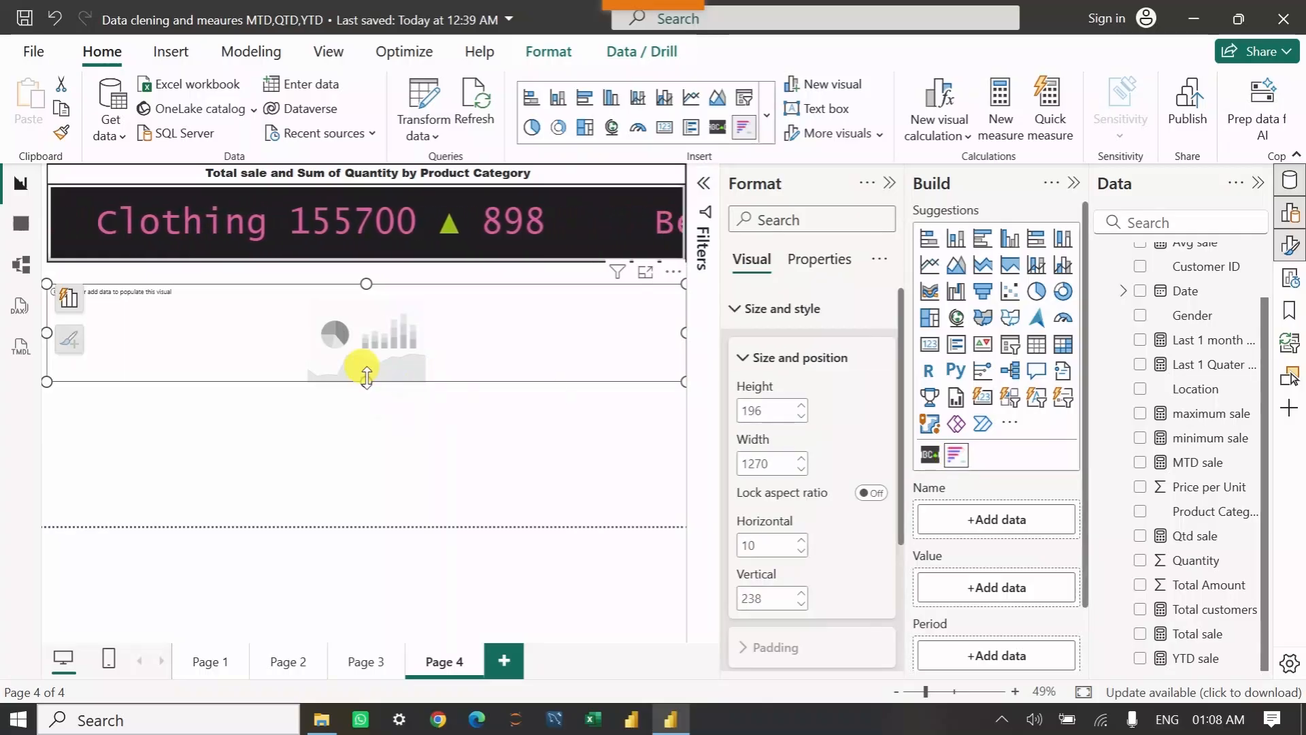
drag(366, 382, 353, 541)
drag(362, 276, 366, 272)
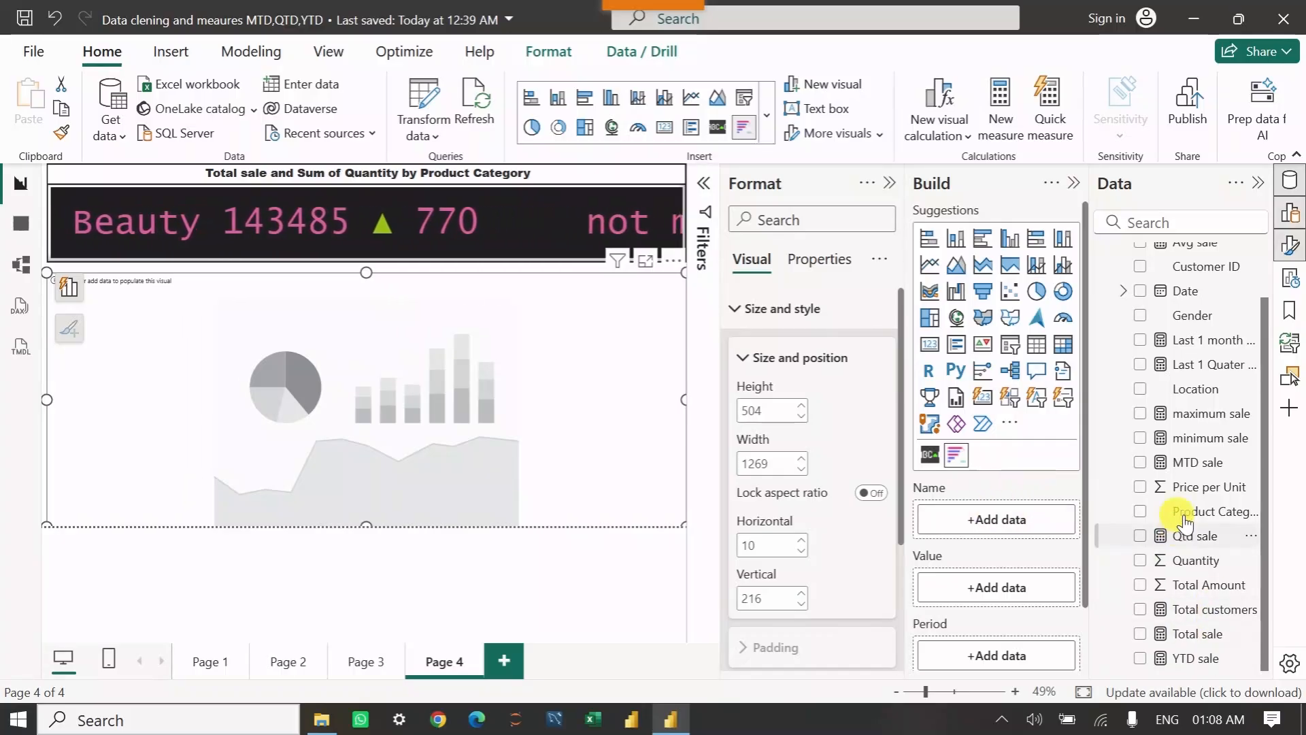
Assign Product Category as the bar chart race's name and Total sale as its value, and add the Date hierarchy to the name.
drag(1184, 511, 992, 514)
scroll(982, 612, down, 3)
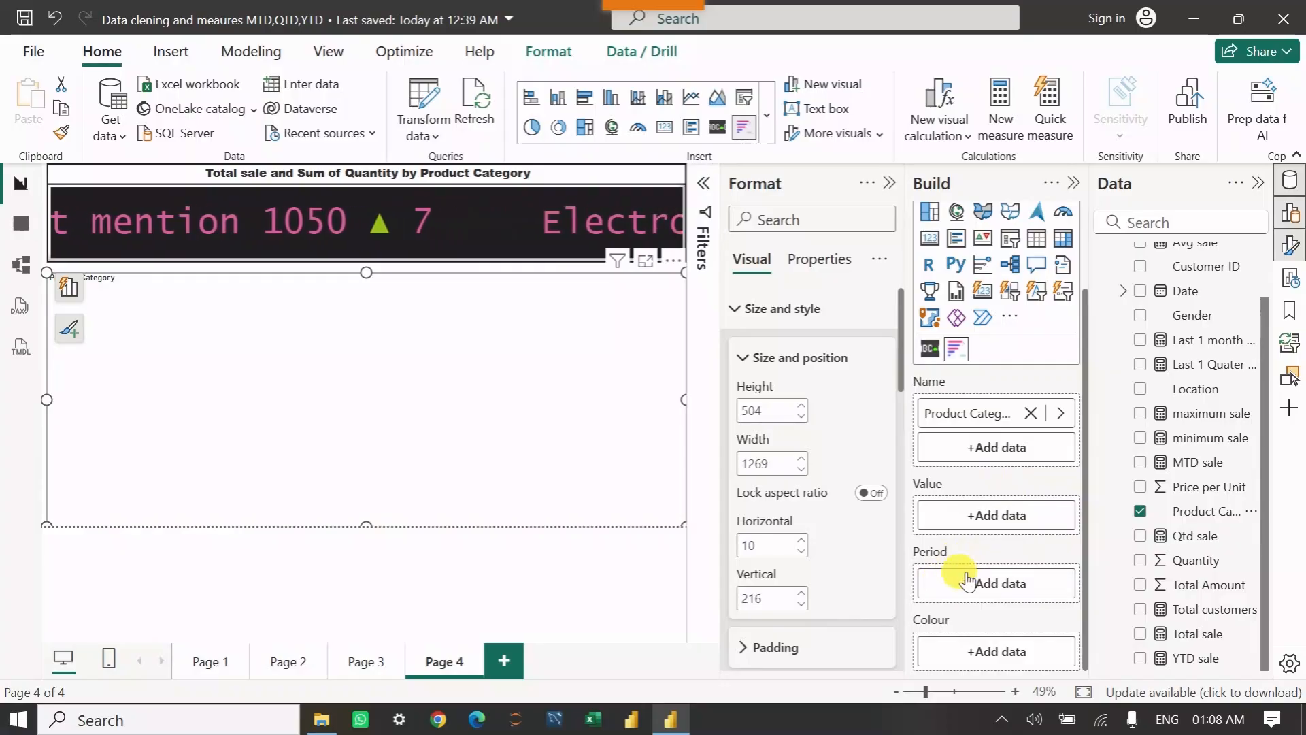
click(1141, 291)
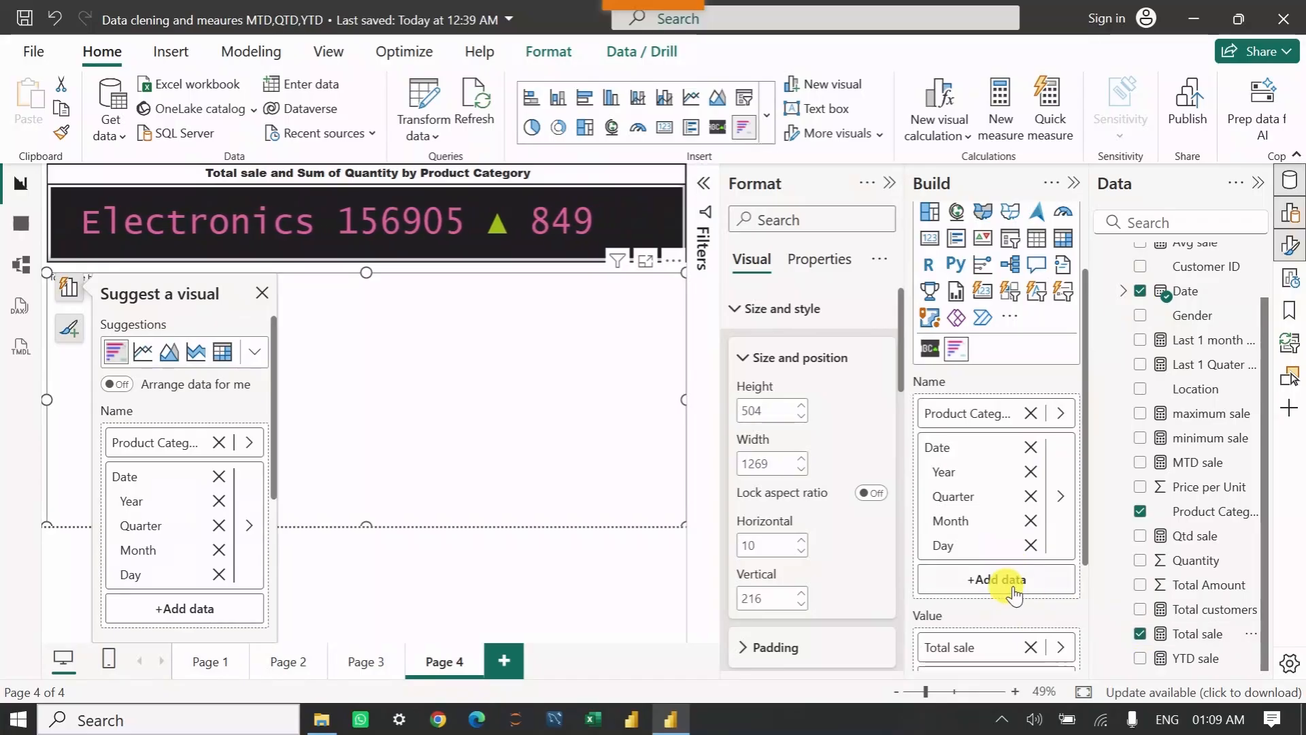
scroll(1006, 583, up, 3)
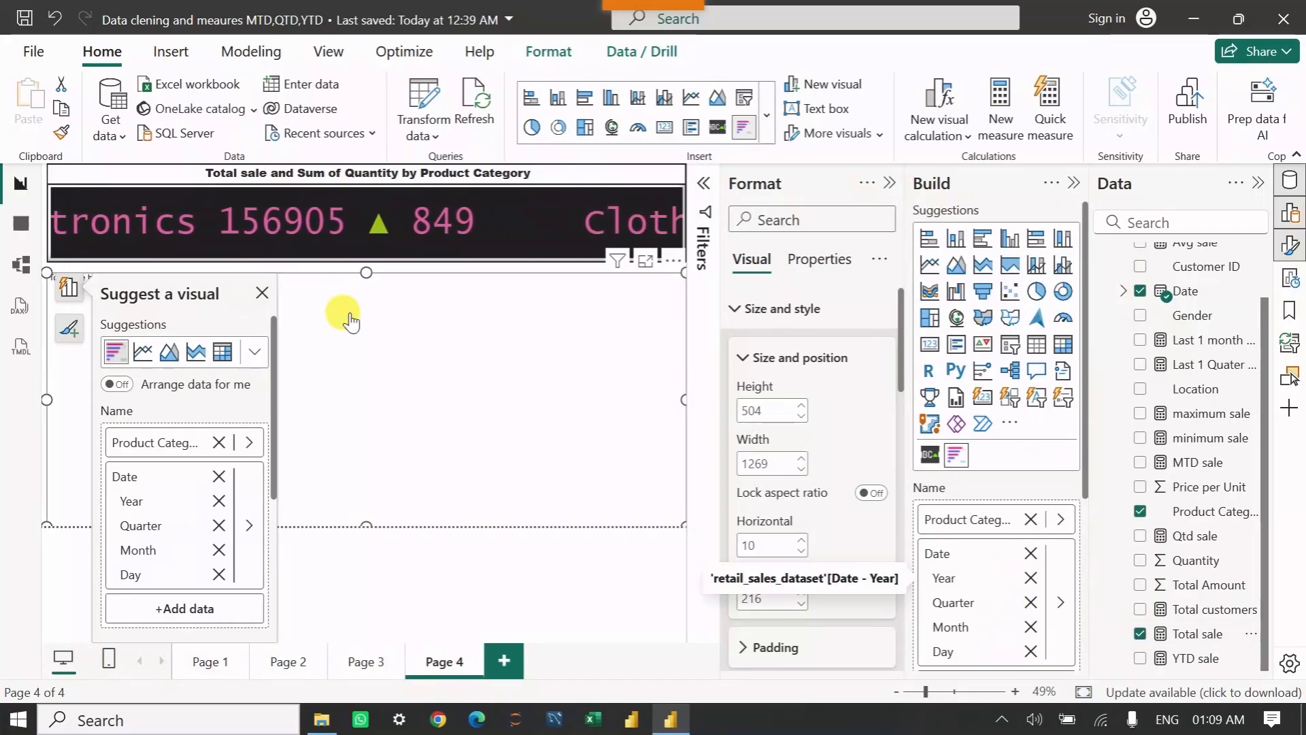
click(262, 295)
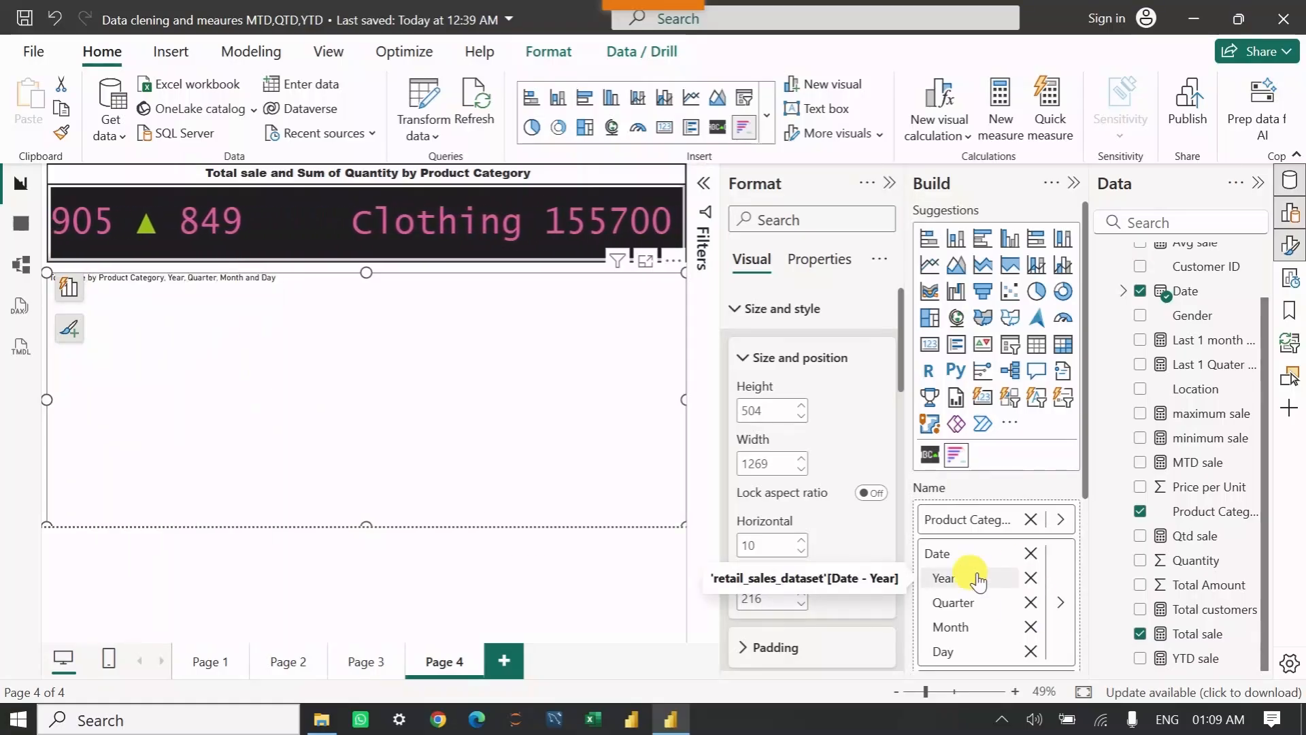
Remove the Date hierarchy from the bar chart race's name and assign Date as its period.
scroll(978, 580, down, 3)
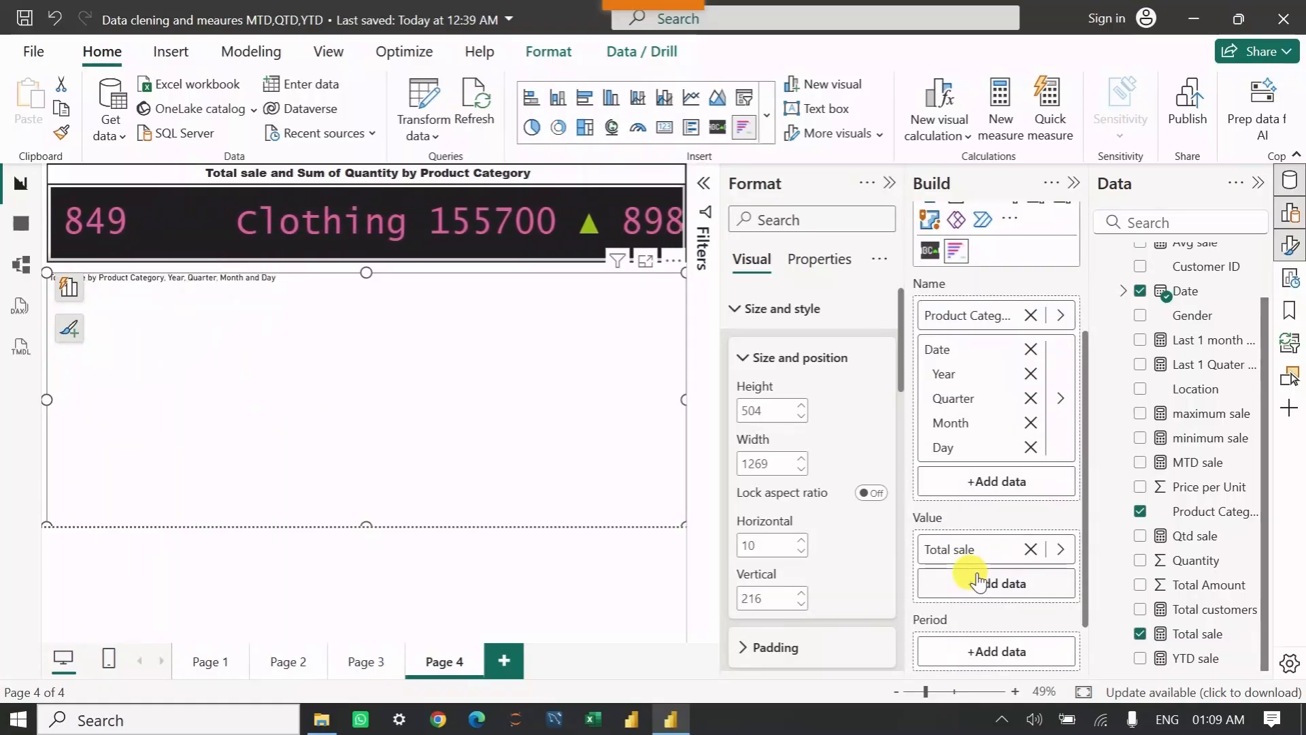
click(1030, 351)
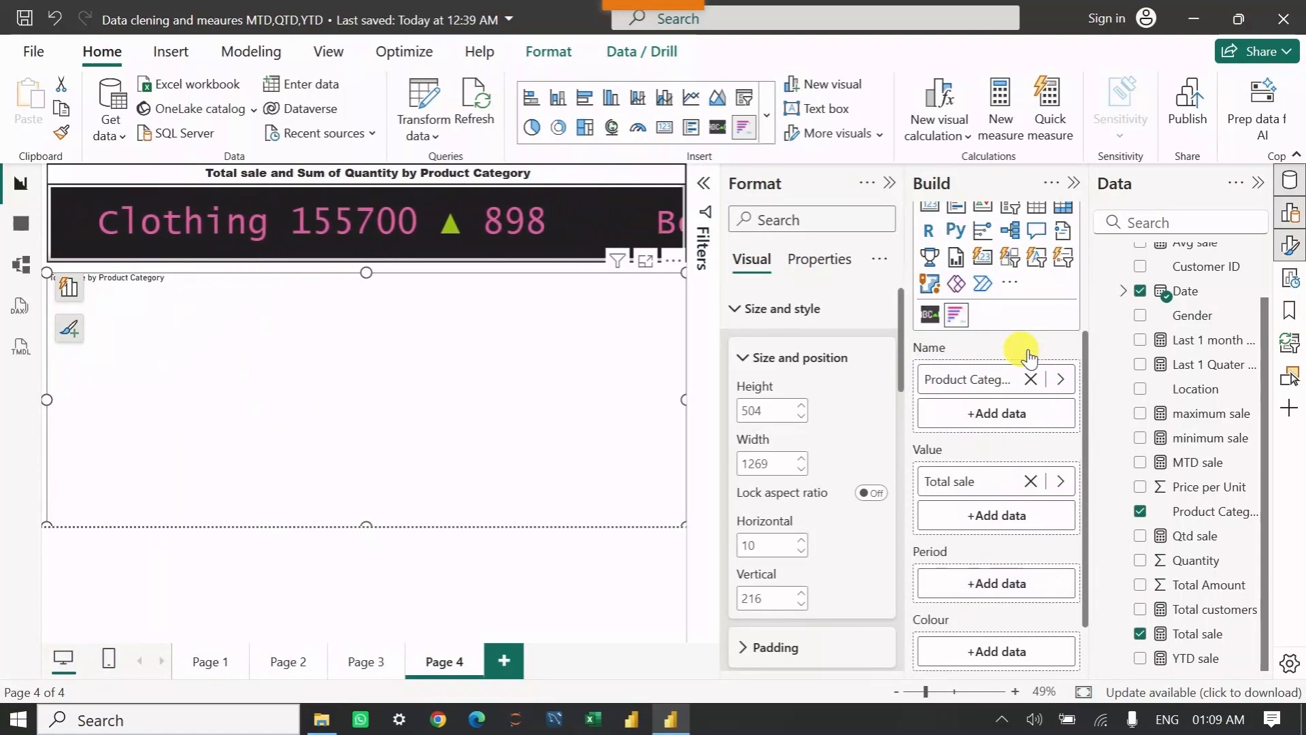
click(976, 585)
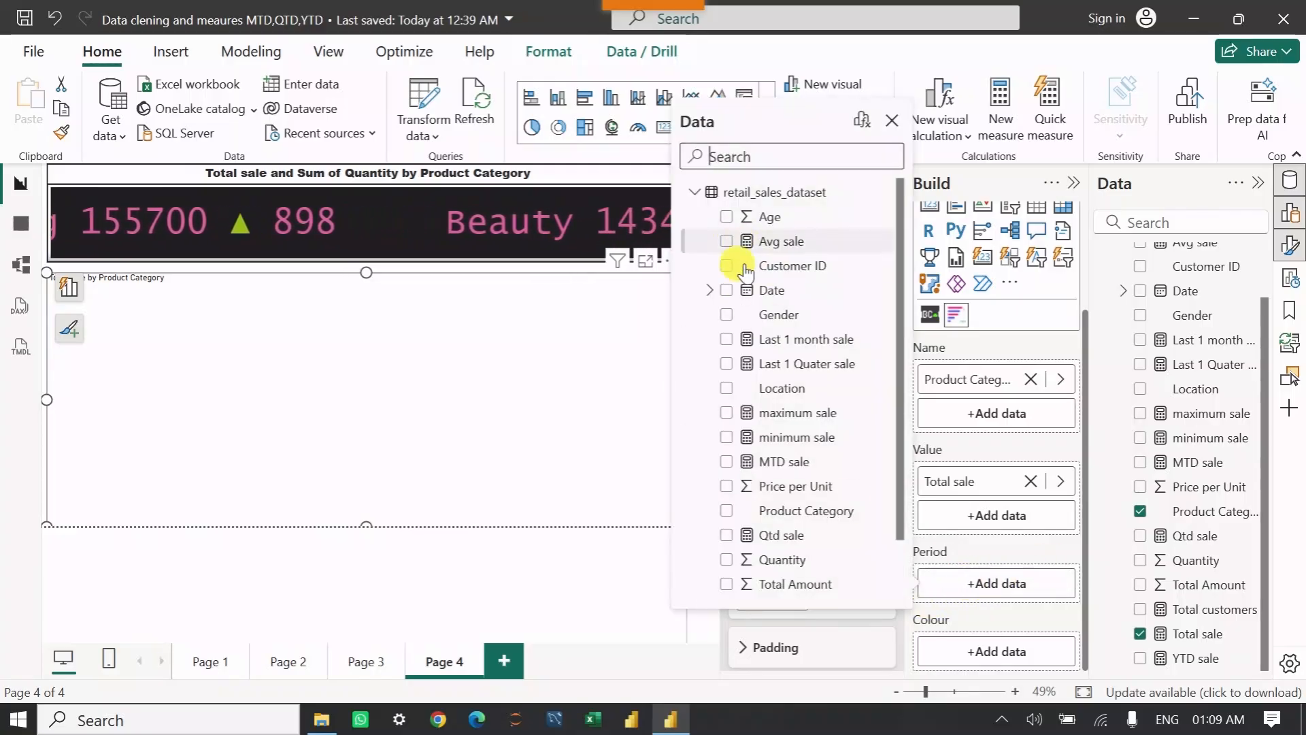
click(727, 290)
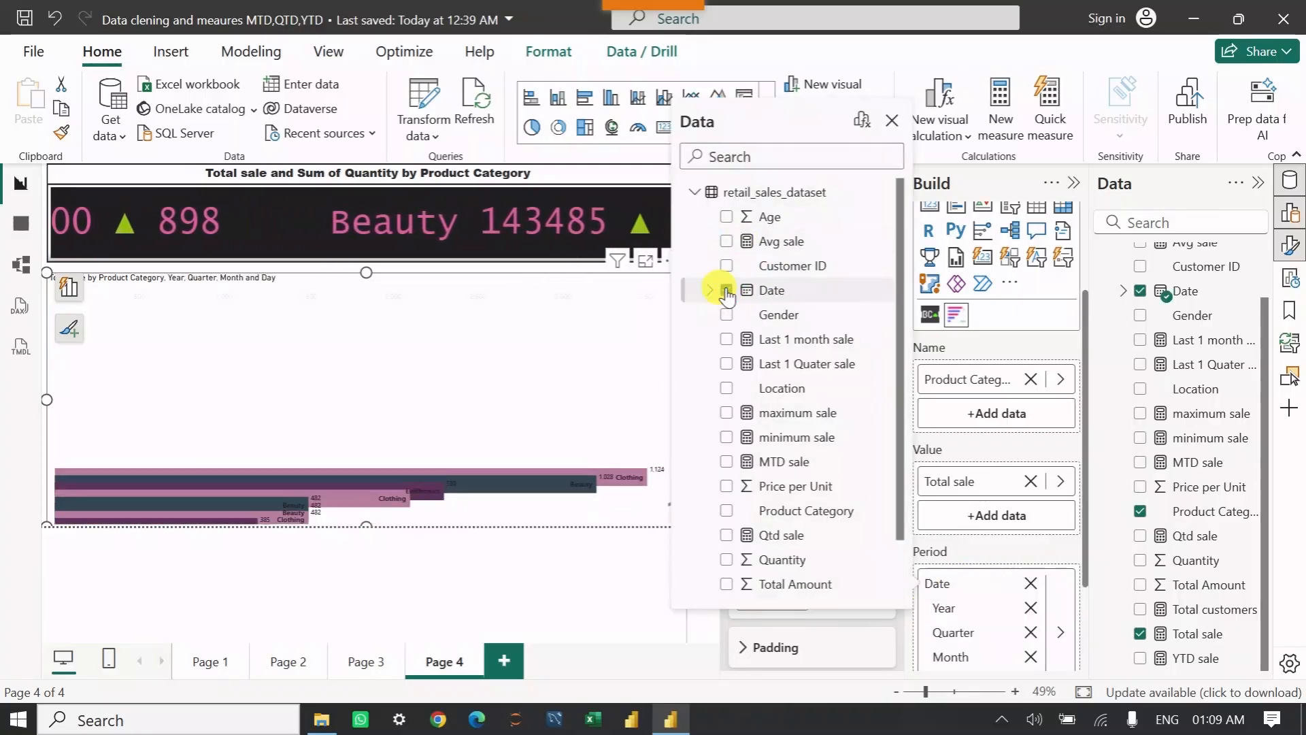
click(1007, 552)
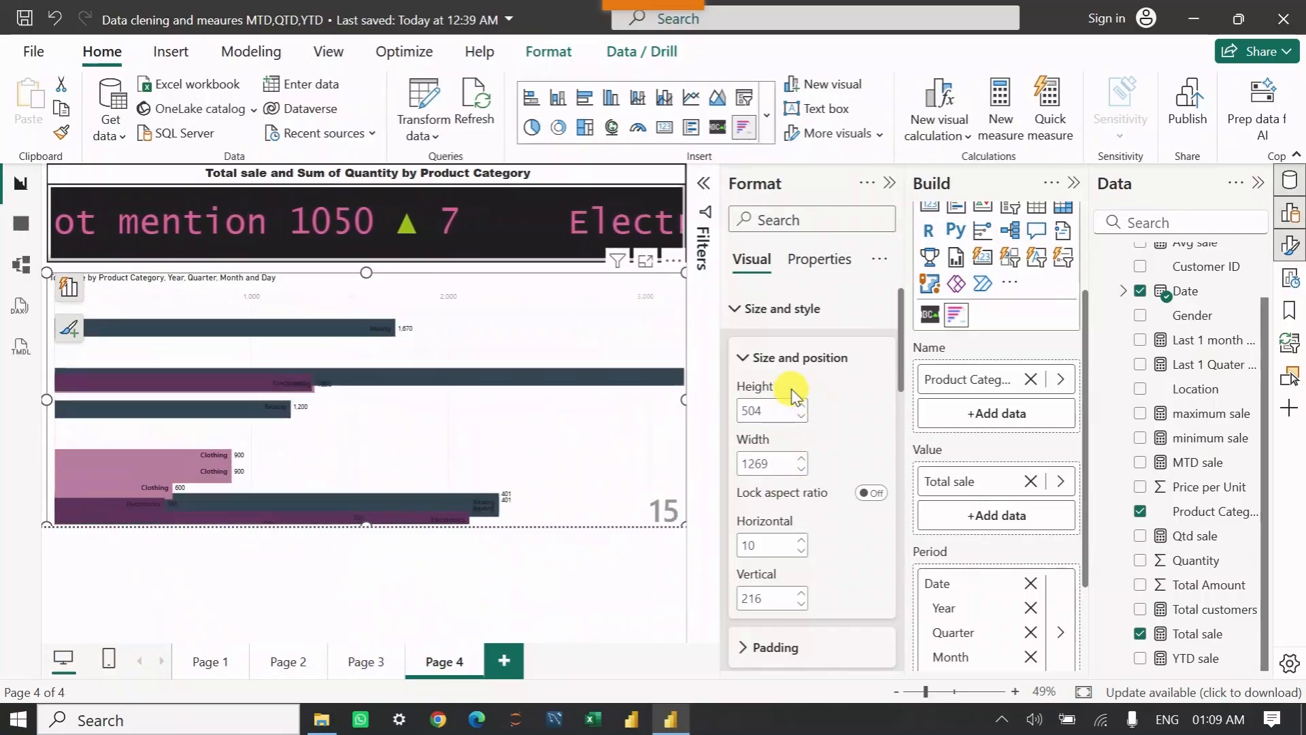
scroll(754, 391, down, 3)
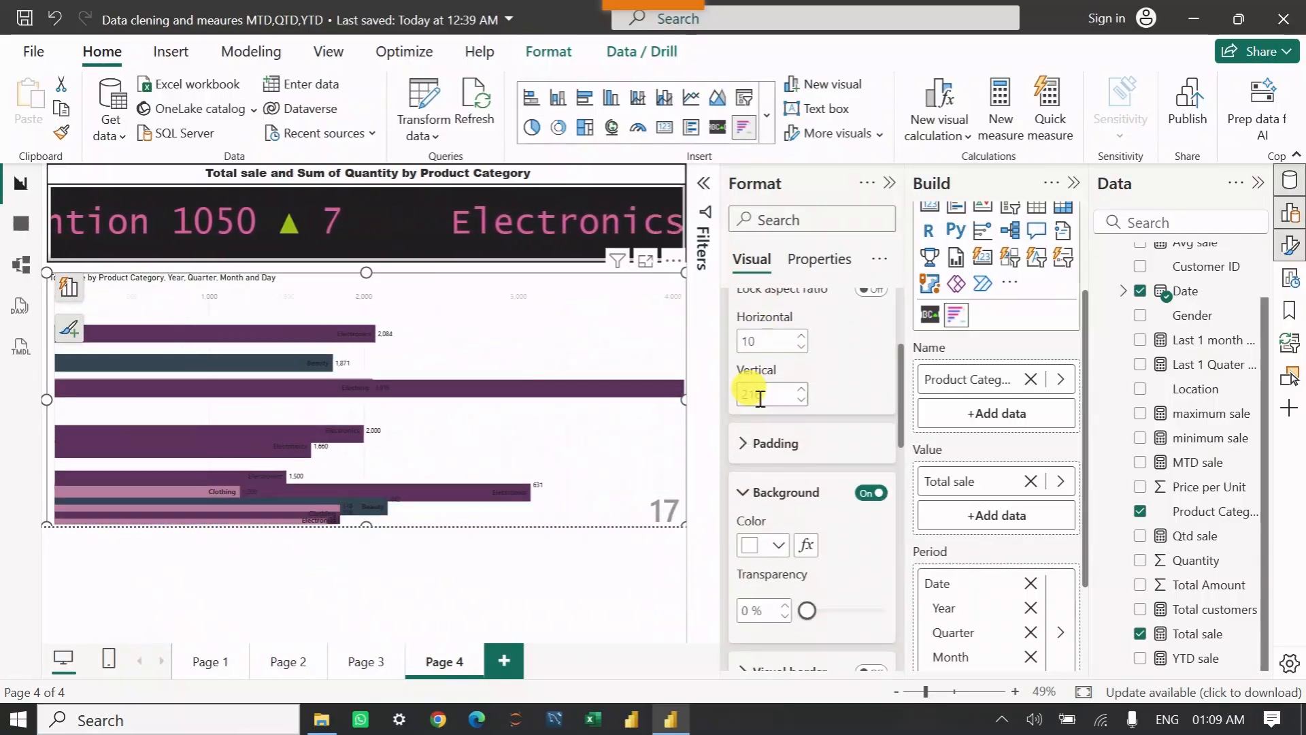
Turn on the visual border and shadow for the animated bar chart race.
scroll(773, 439, down, 3)
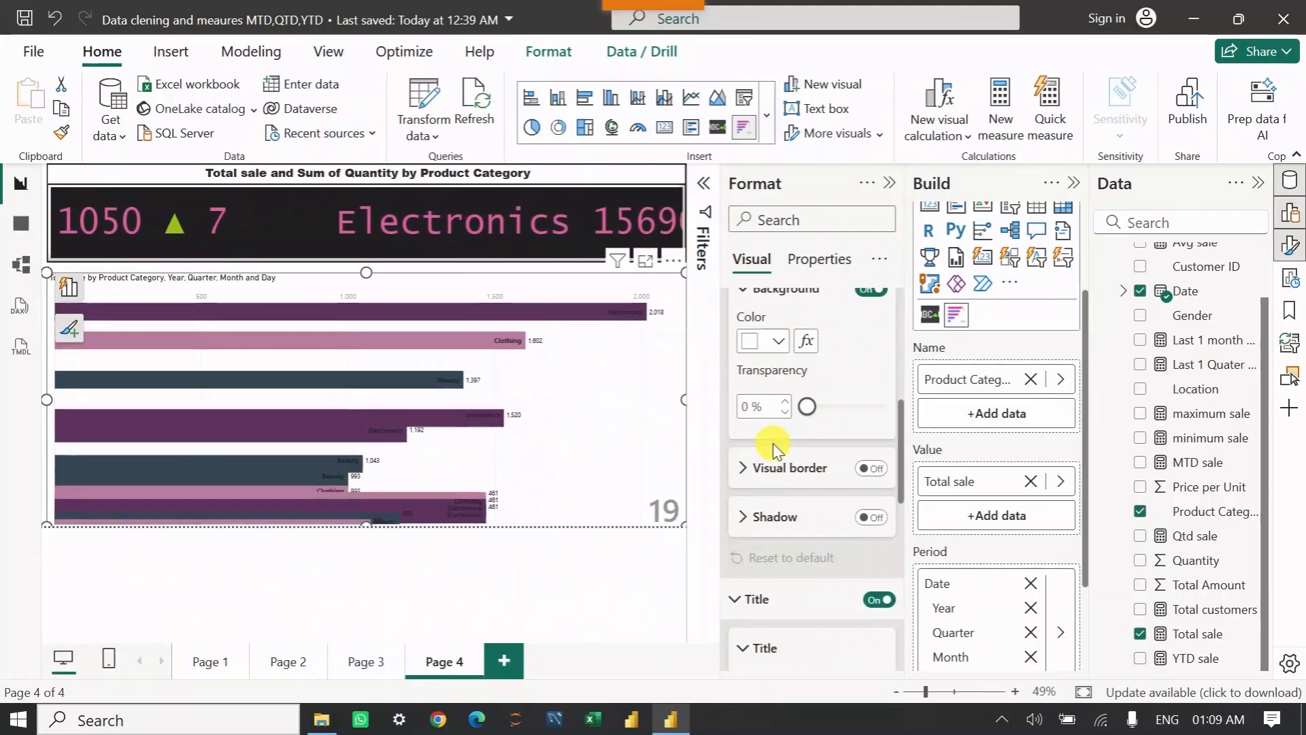
scroll(783, 419, down, 2)
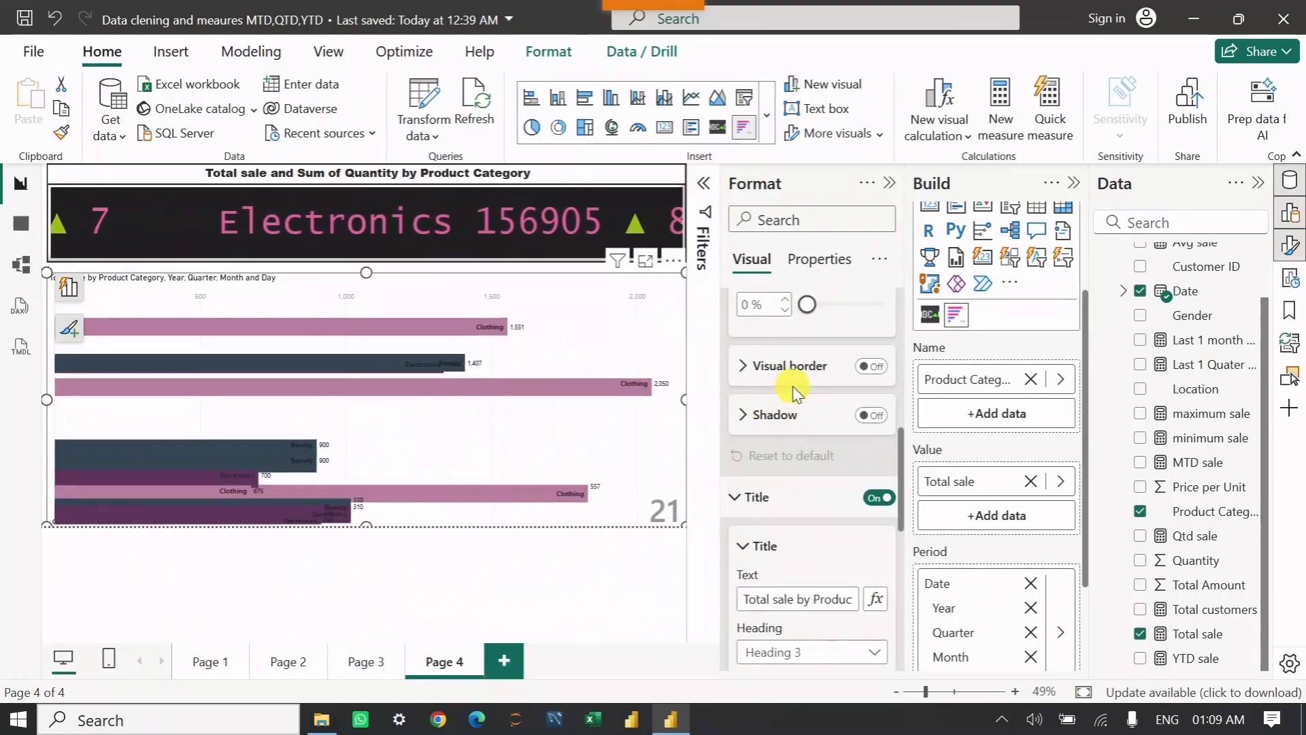
click(870, 367)
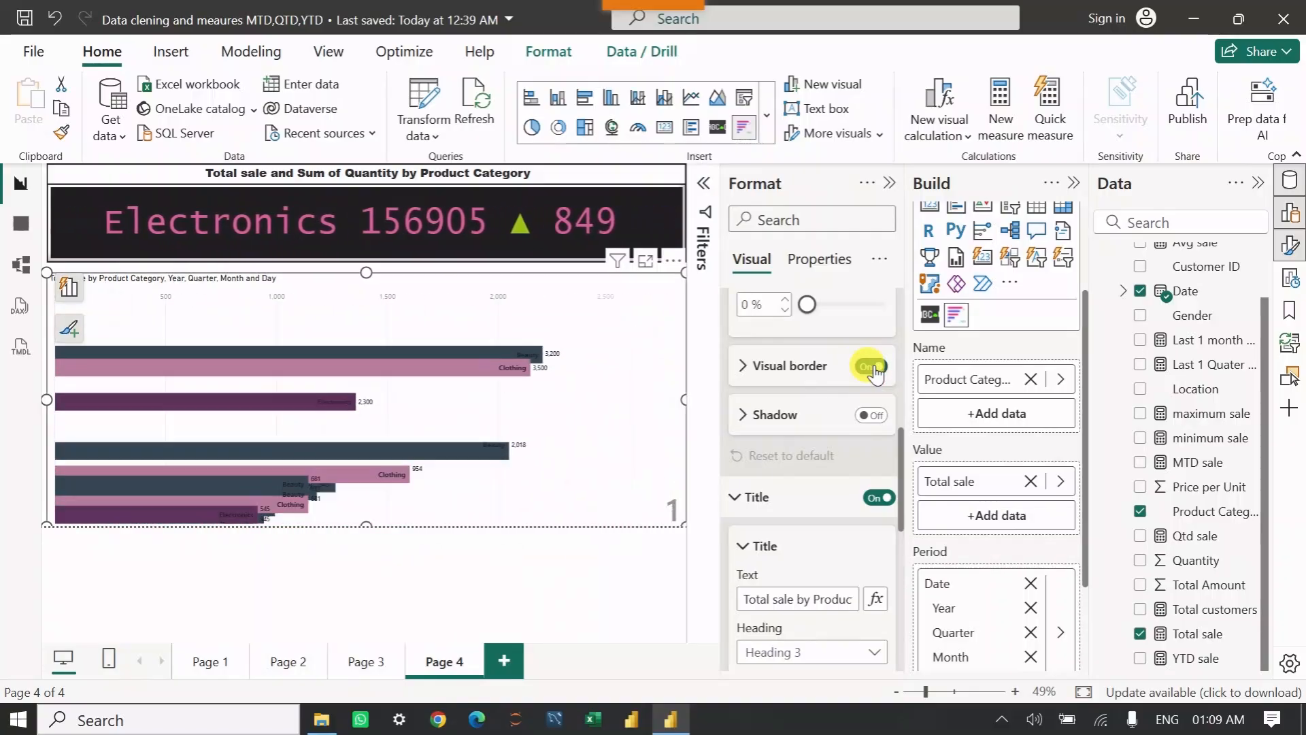
click(871, 415)
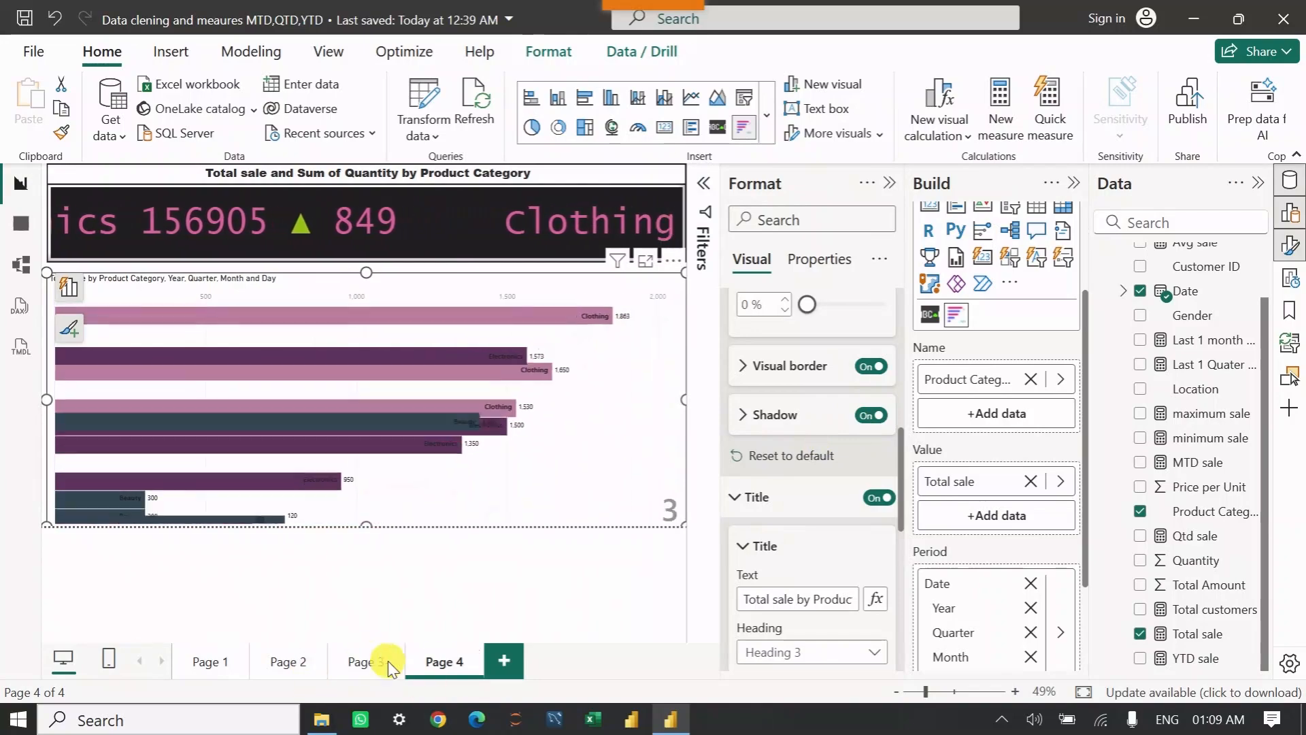
Copy the formatting of the Total sale by Gender donut chart on Page 1 onto the bar chart race on Page 4.
click(360, 662)
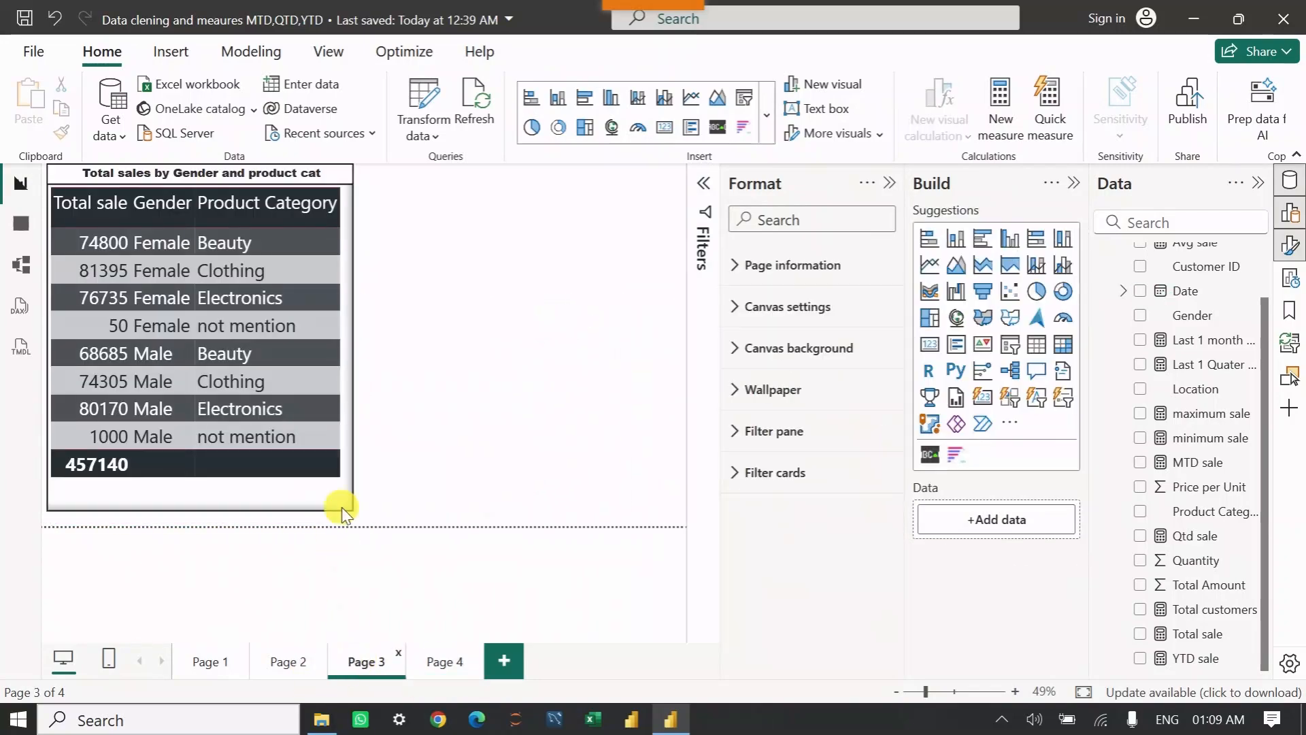
click(276, 667)
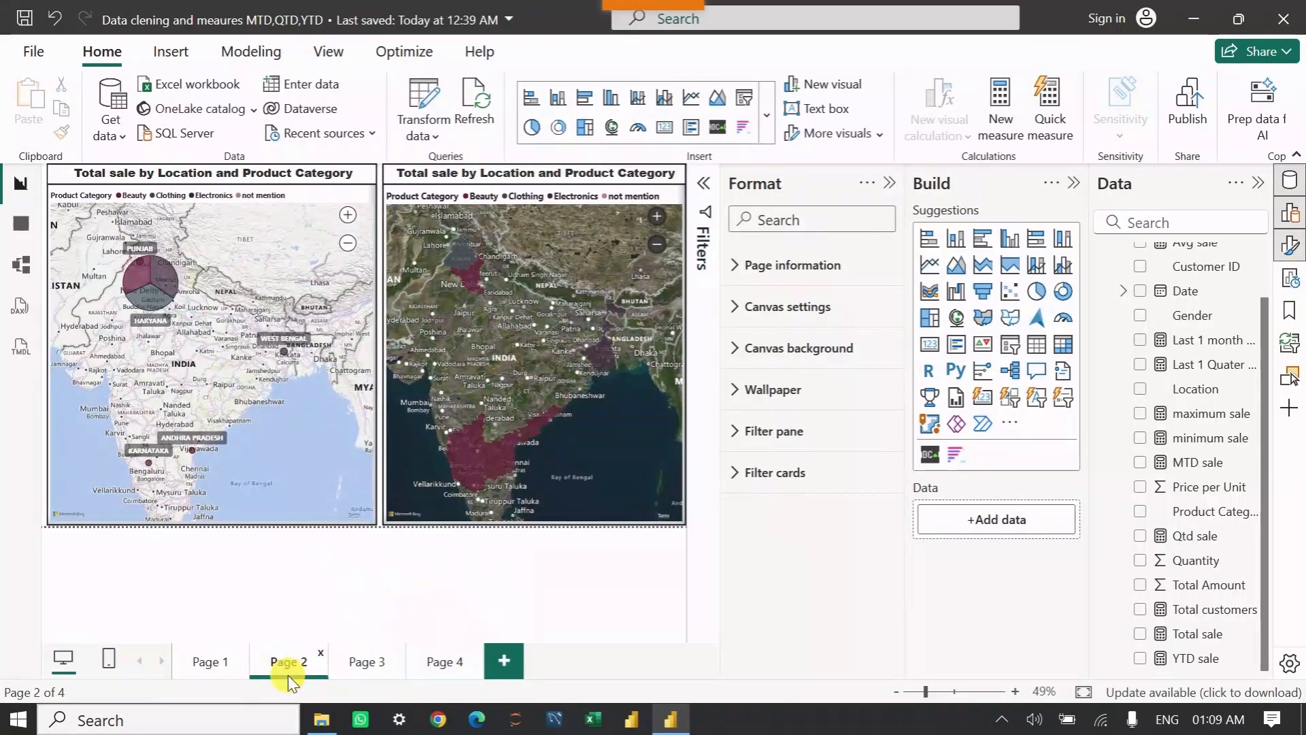
click(206, 667)
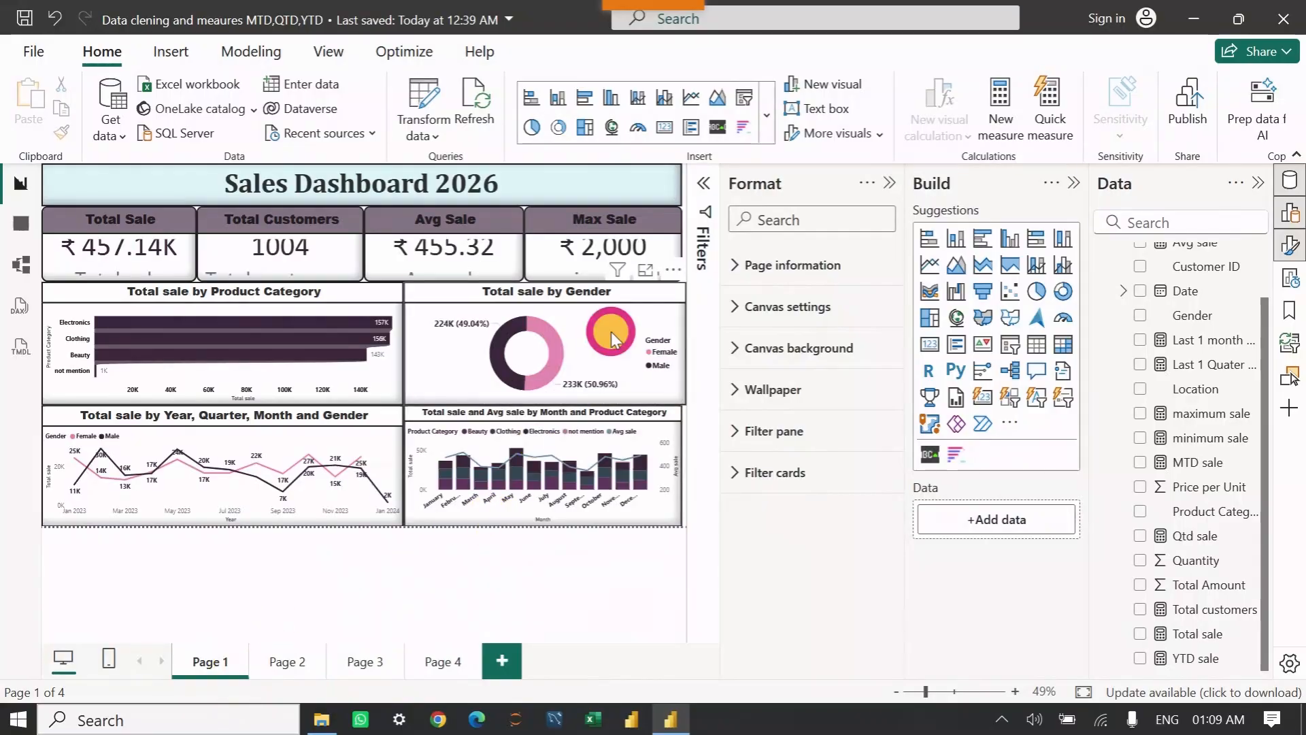
click(613, 337)
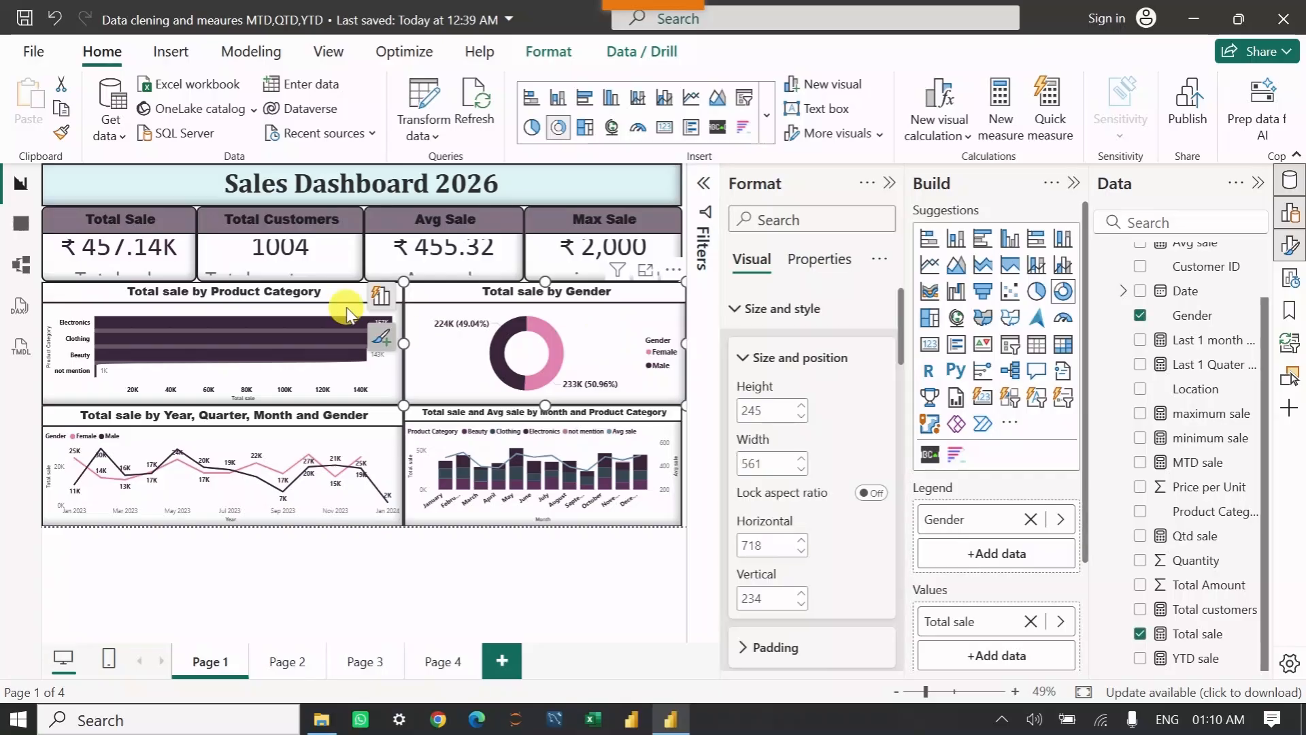
click(62, 134)
click(444, 662)
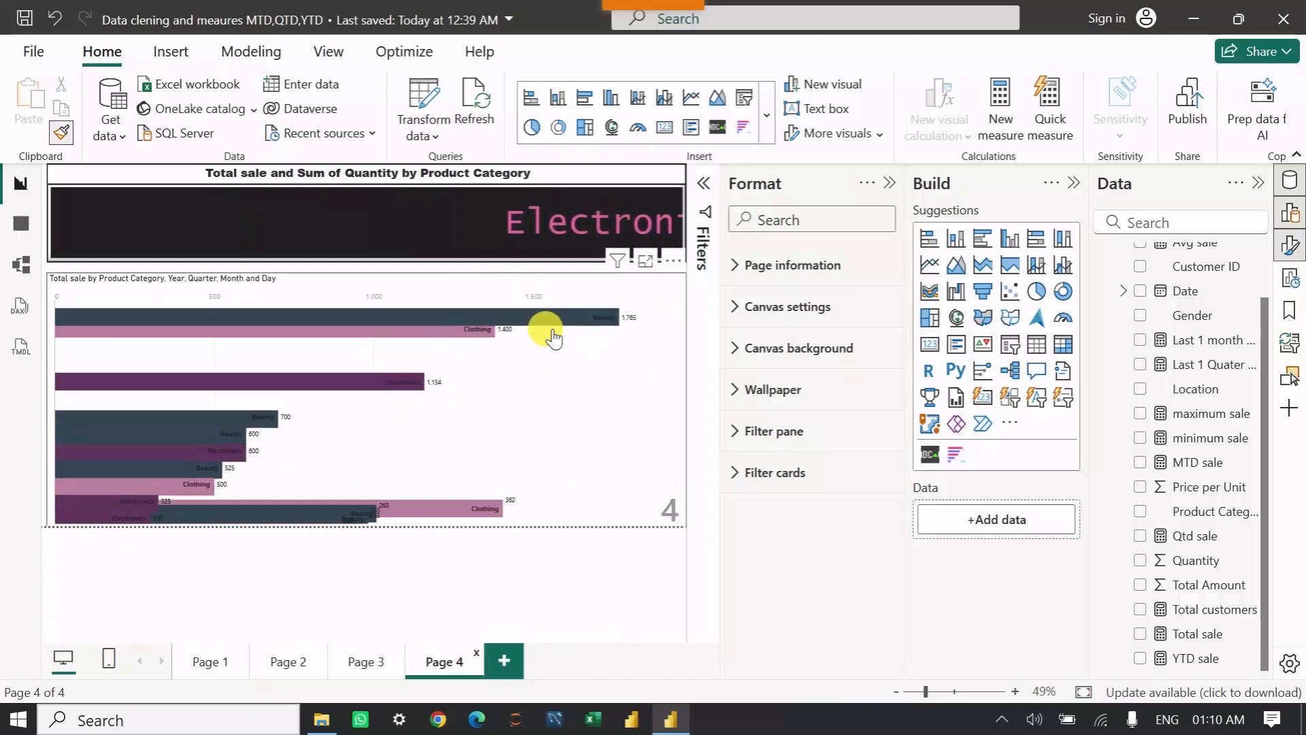
click(558, 411)
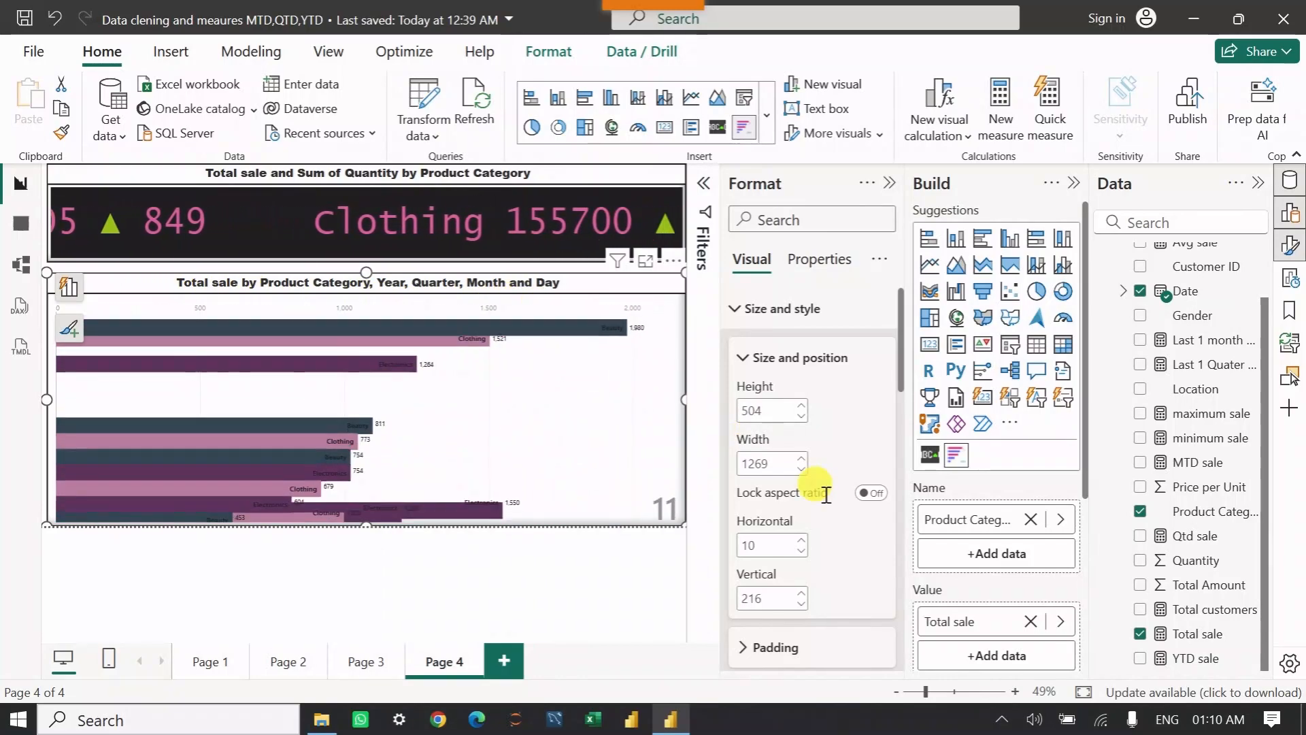
Expand the bar chart race's Wishyoulization Settings to reach its topN option.
scroll(809, 480, down, 1)
scroll(809, 480, down, 6)
scroll(810, 483, up, 3)
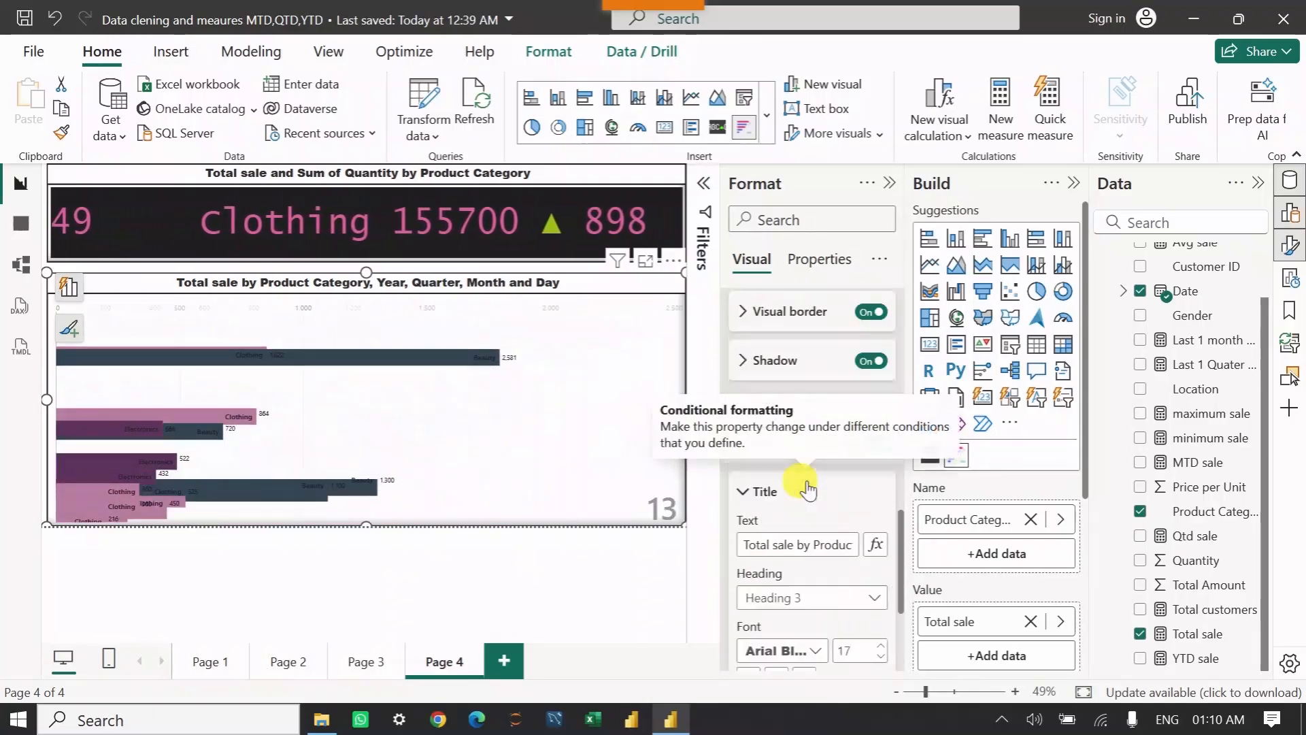
scroll(809, 485, down, 3)
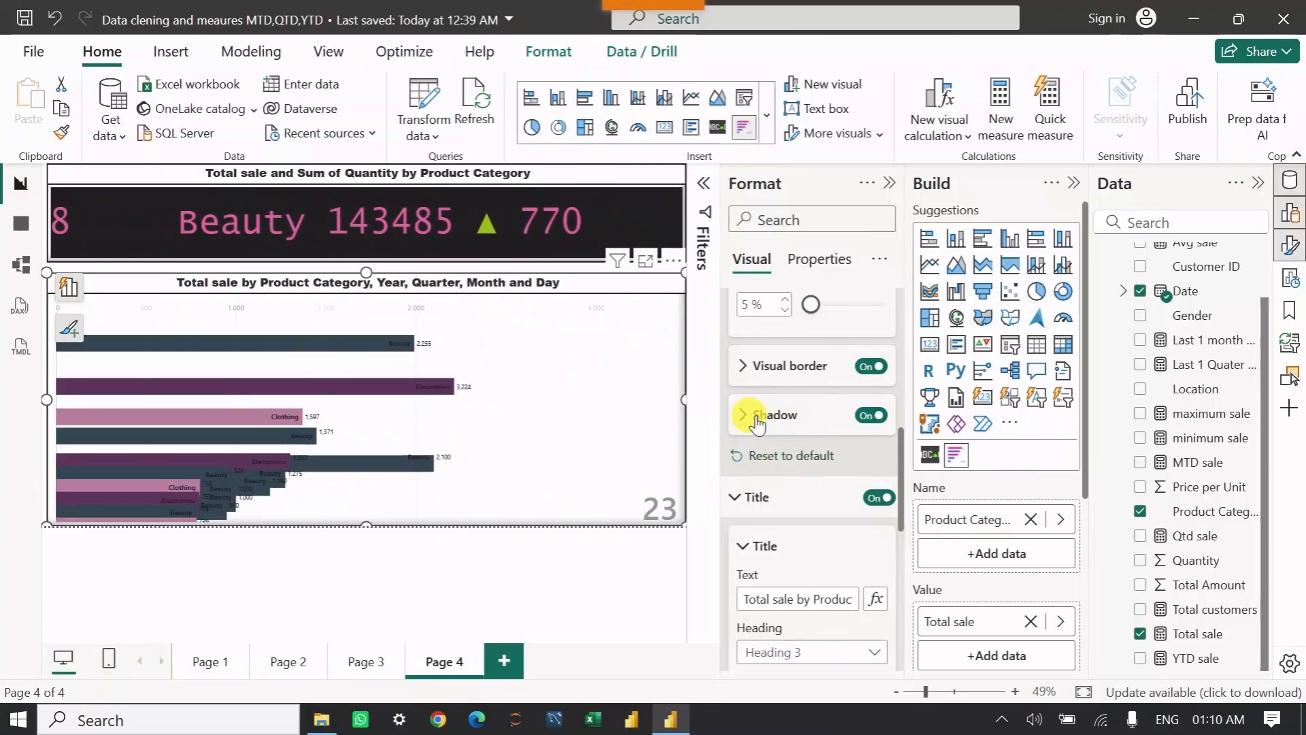
scroll(782, 463, down, 5)
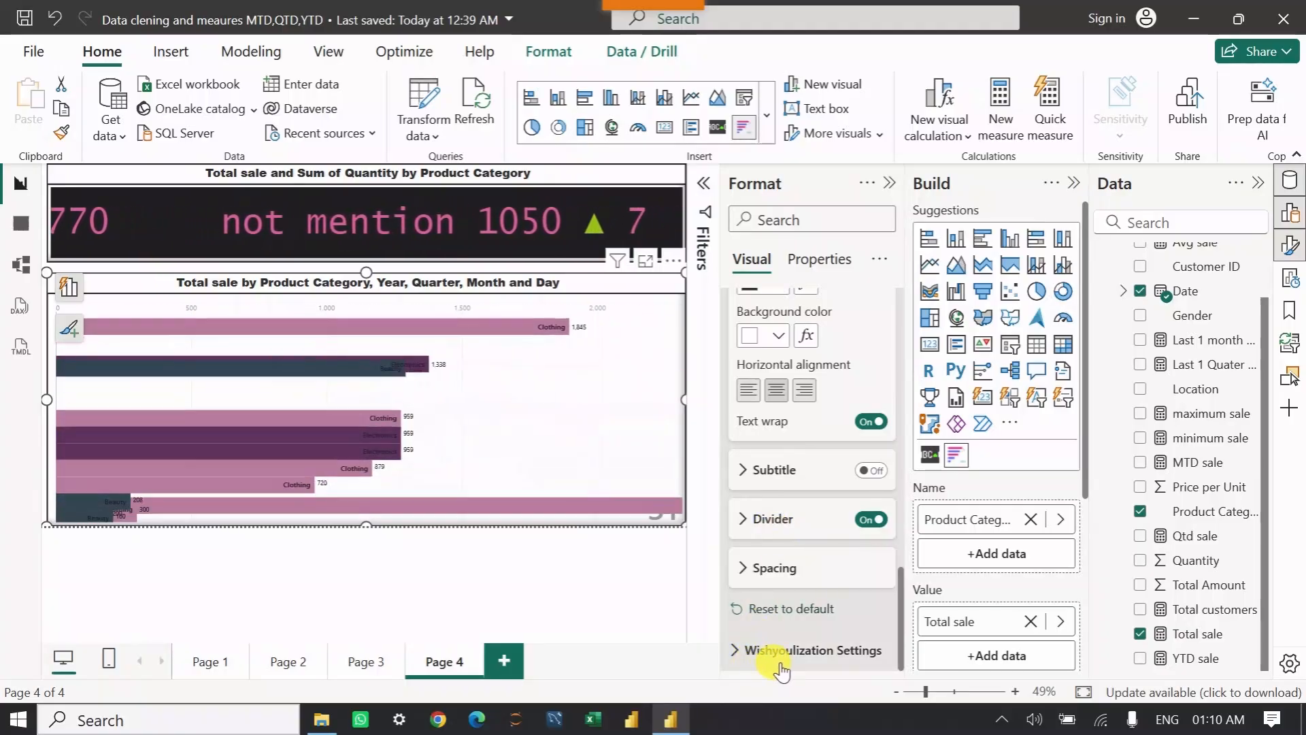
click(743, 652)
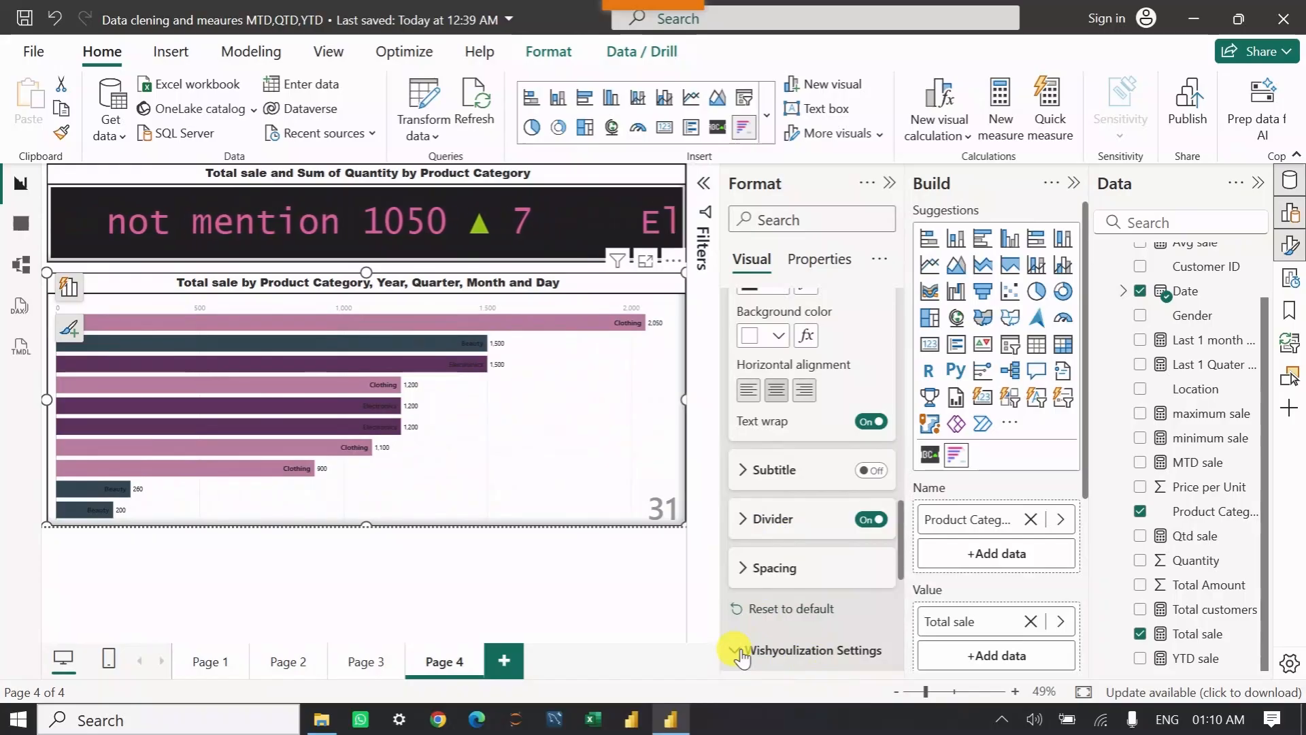
scroll(749, 592, down, 3)
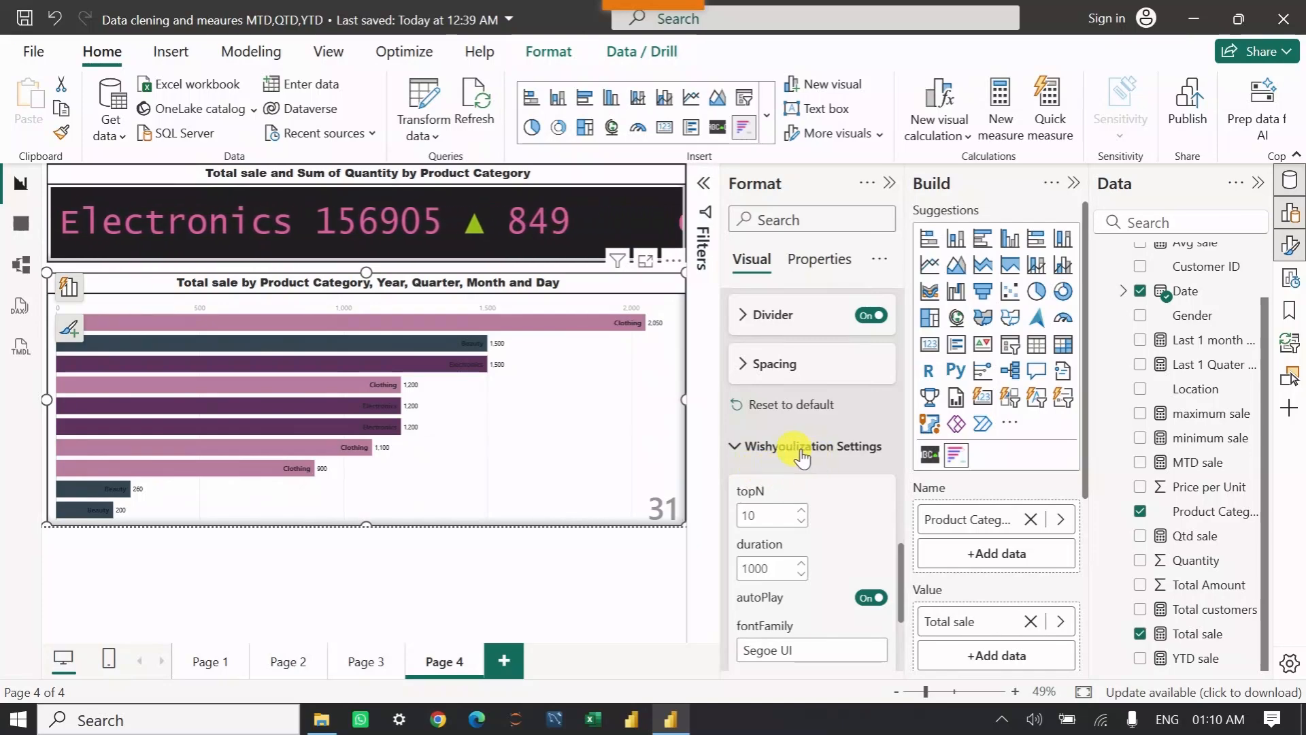
scroll(803, 457, down, 3)
scroll(803, 450, up, 3)
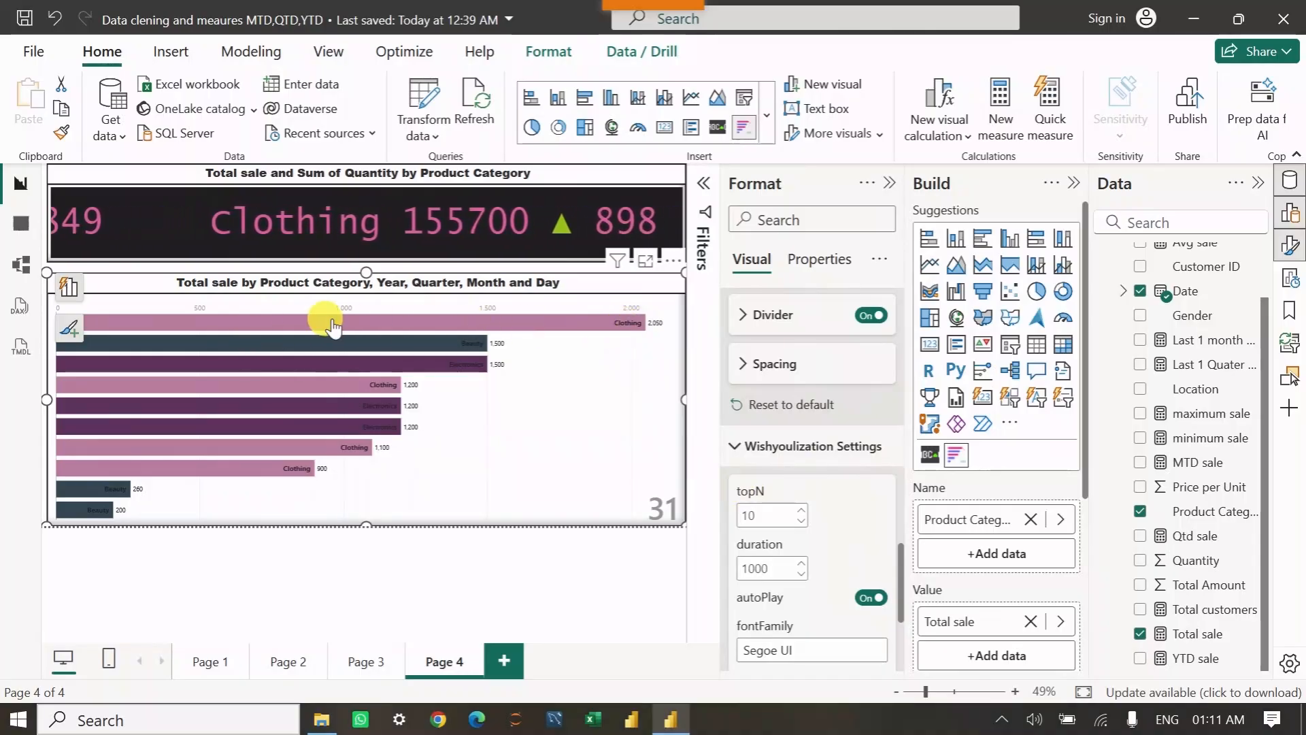
Try different topN values for the bar chart race, going up to 17 and down to 2.
click(801, 510)
click(801, 510)
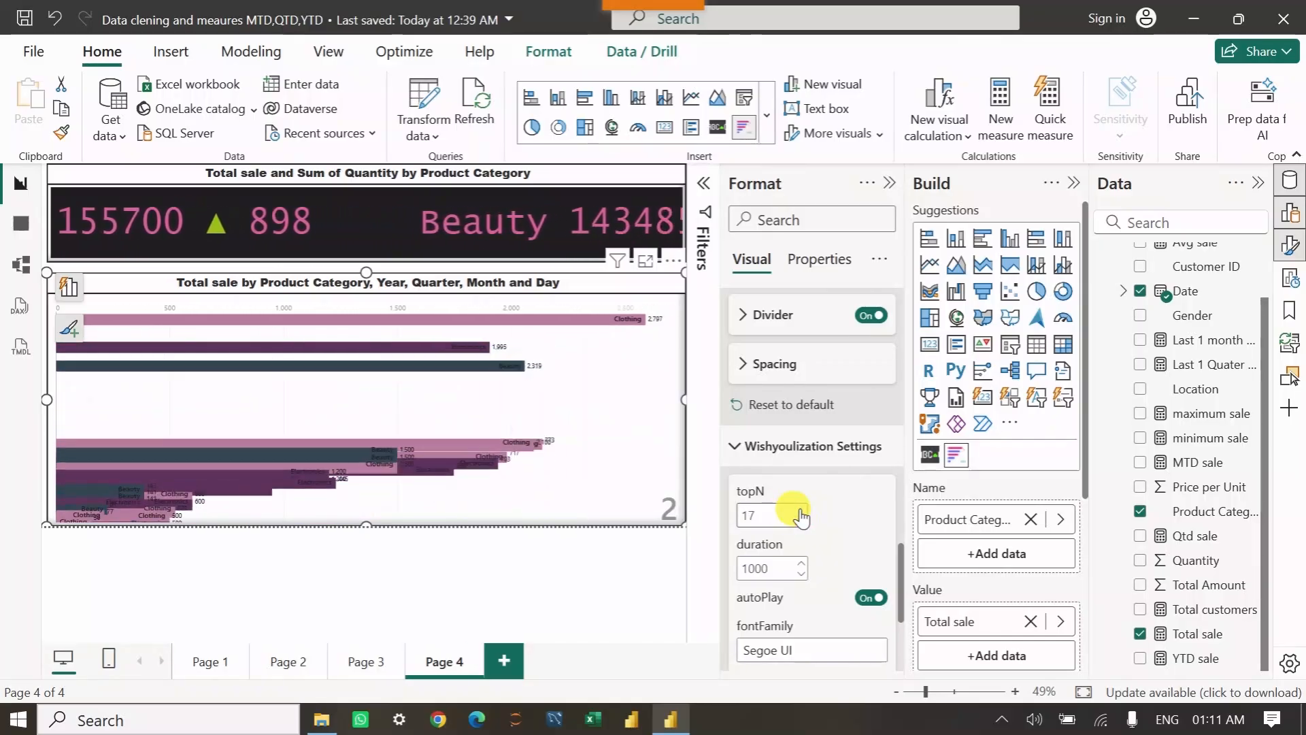
click(804, 524)
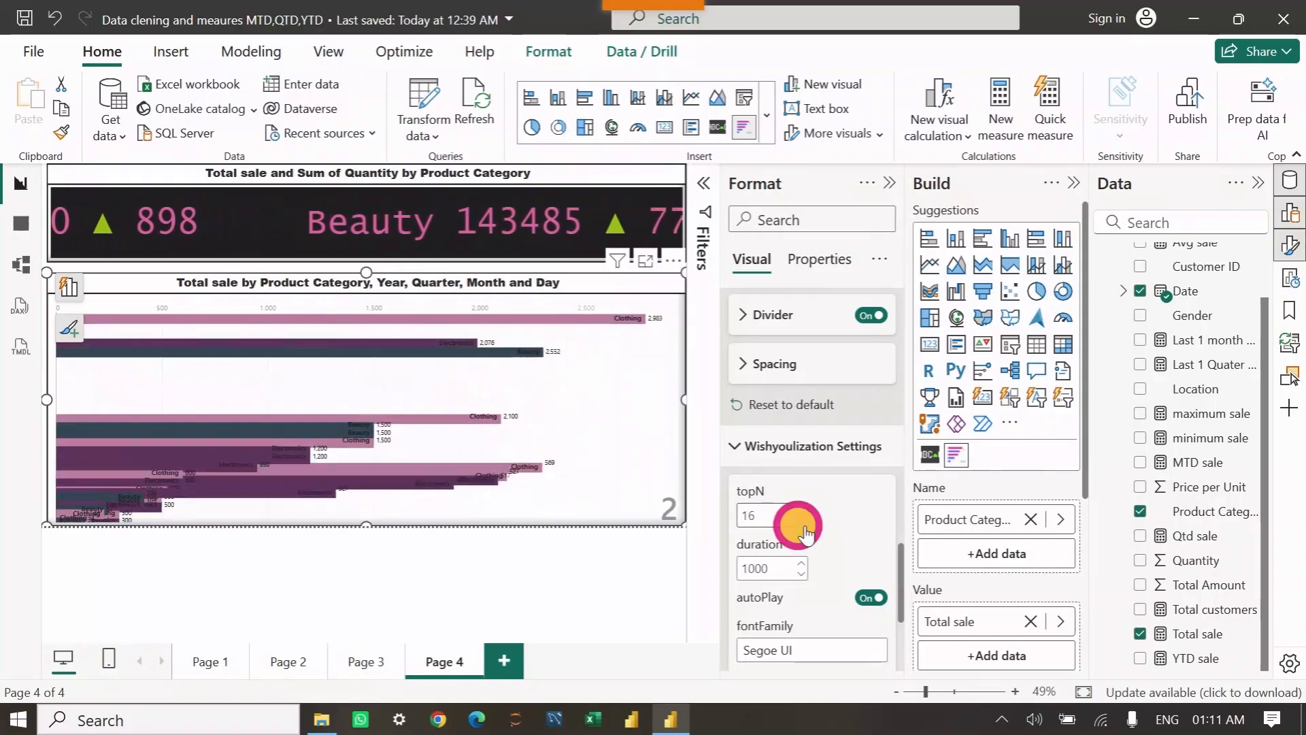
click(805, 525)
click(805, 525)
click(804, 524)
click(804, 524)
click(804, 525)
click(804, 524)
click(804, 525)
click(804, 525)
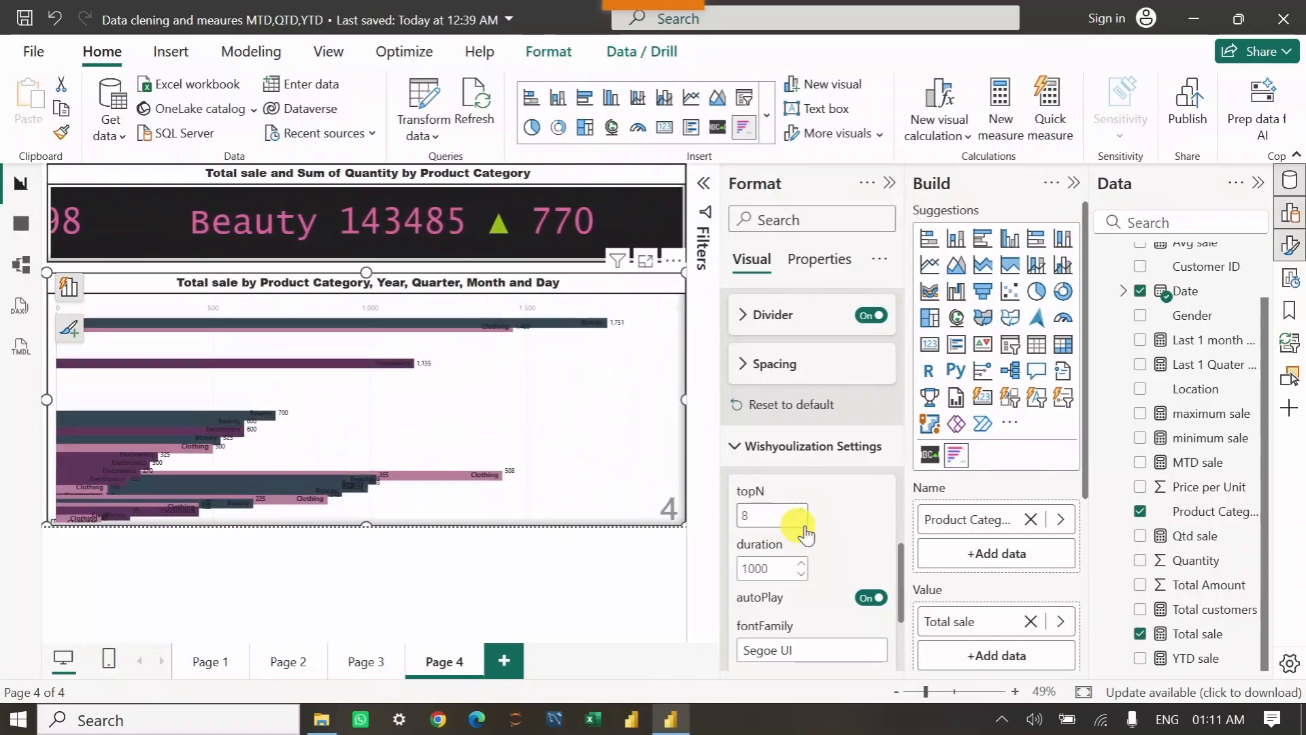
click(804, 525)
click(804, 524)
click(805, 525)
click(804, 525)
click(805, 524)
click(804, 525)
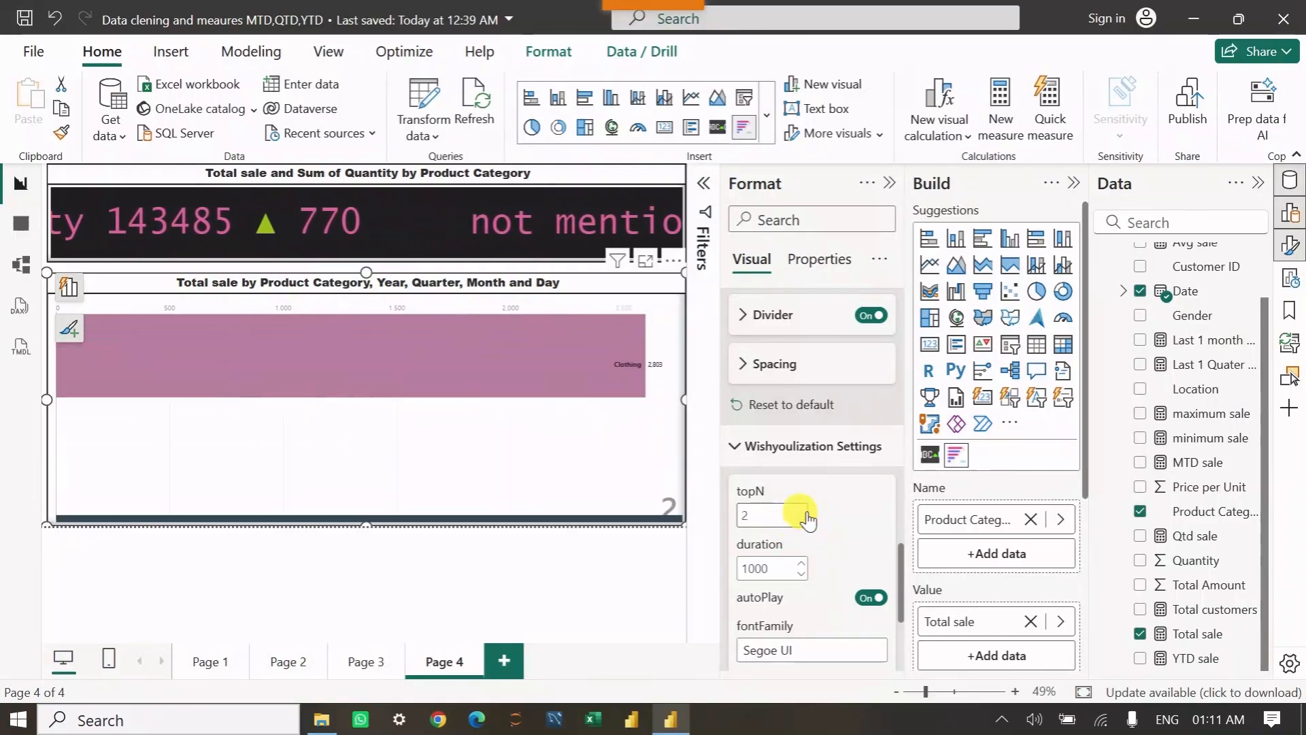
Try raising the bar chart race's topN to 20.
click(803, 510)
click(804, 511)
click(804, 511)
click(803, 510)
click(803, 510)
click(803, 511)
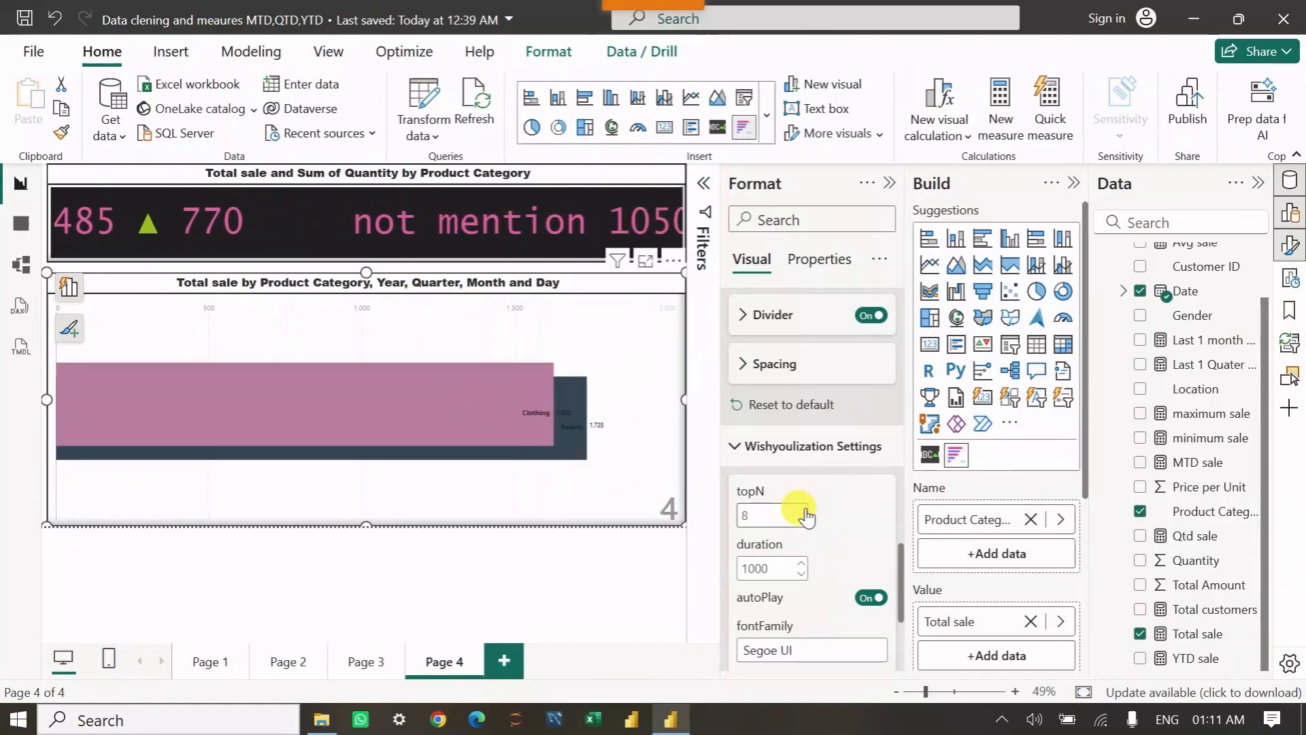
click(804, 510)
click(804, 510)
click(803, 511)
click(803, 510)
click(803, 510)
click(803, 511)
click(803, 511)
click(804, 510)
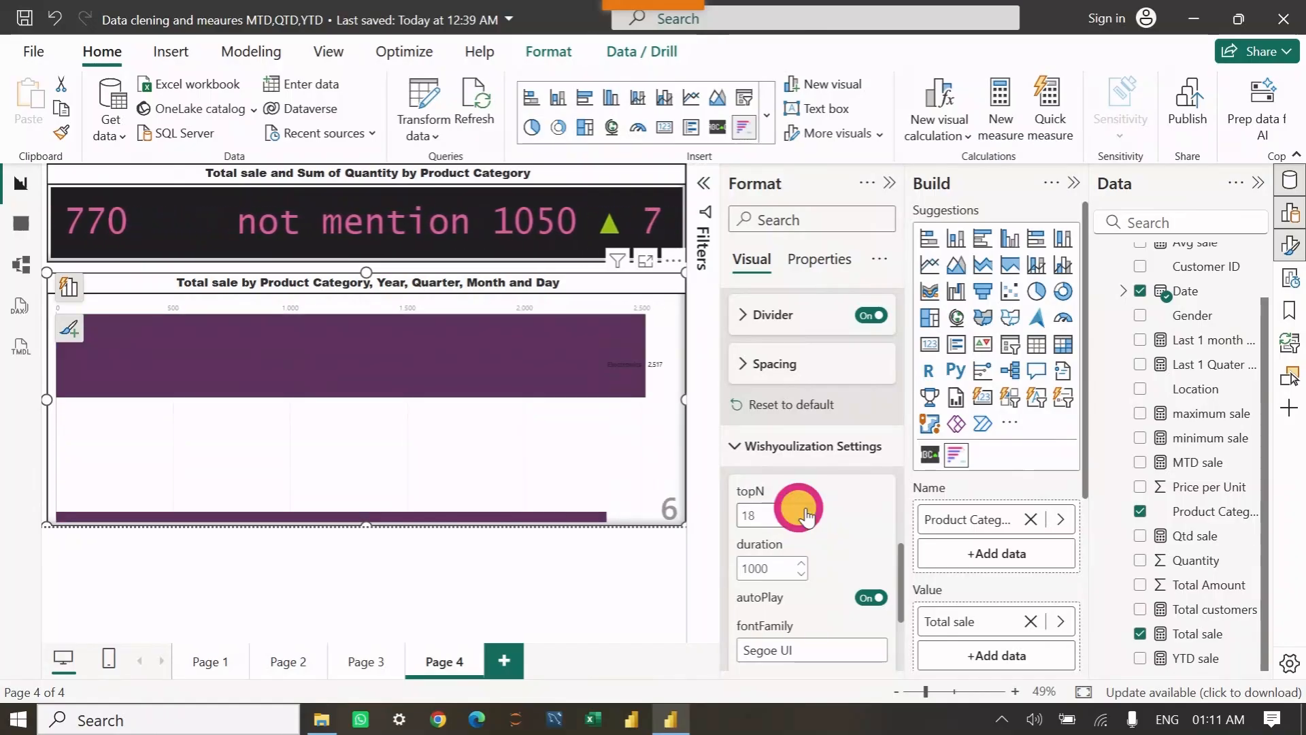
click(804, 511)
click(804, 510)
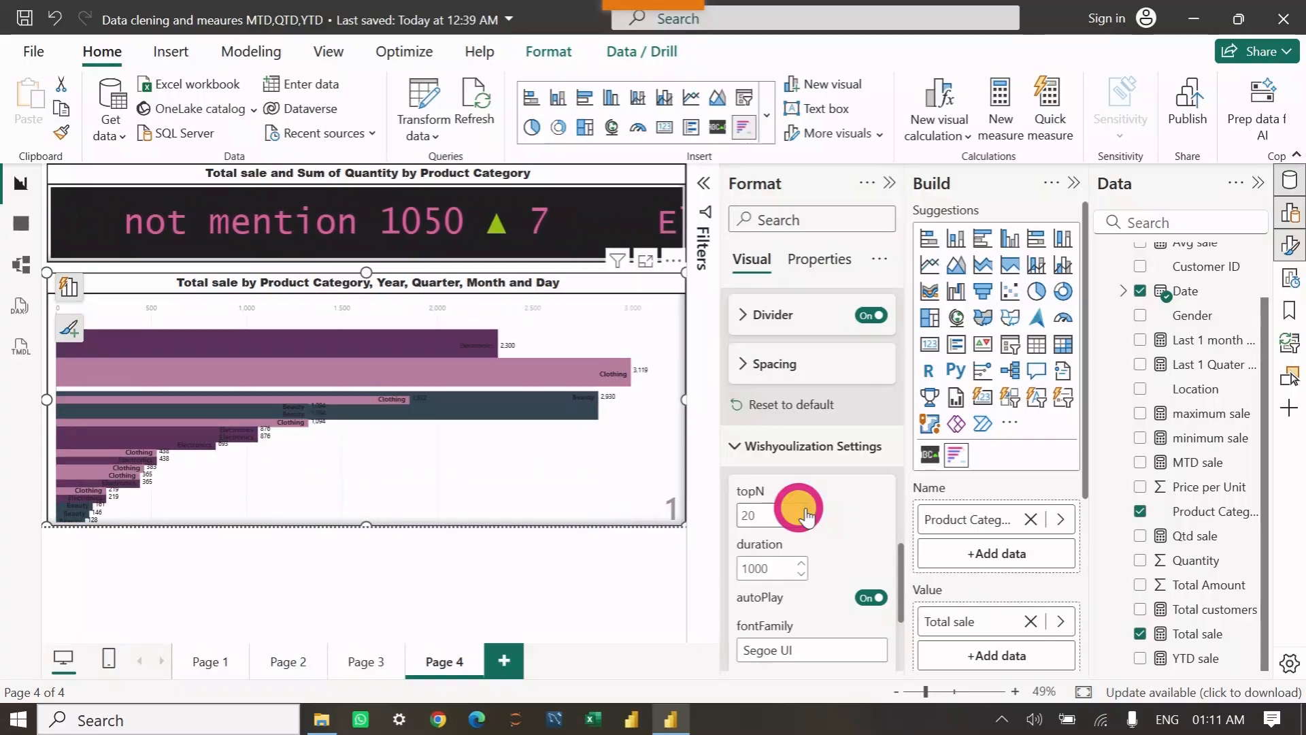
Set the bar chart race's topN to 8.
click(803, 521)
click(803, 521)
click(802, 521)
click(803, 521)
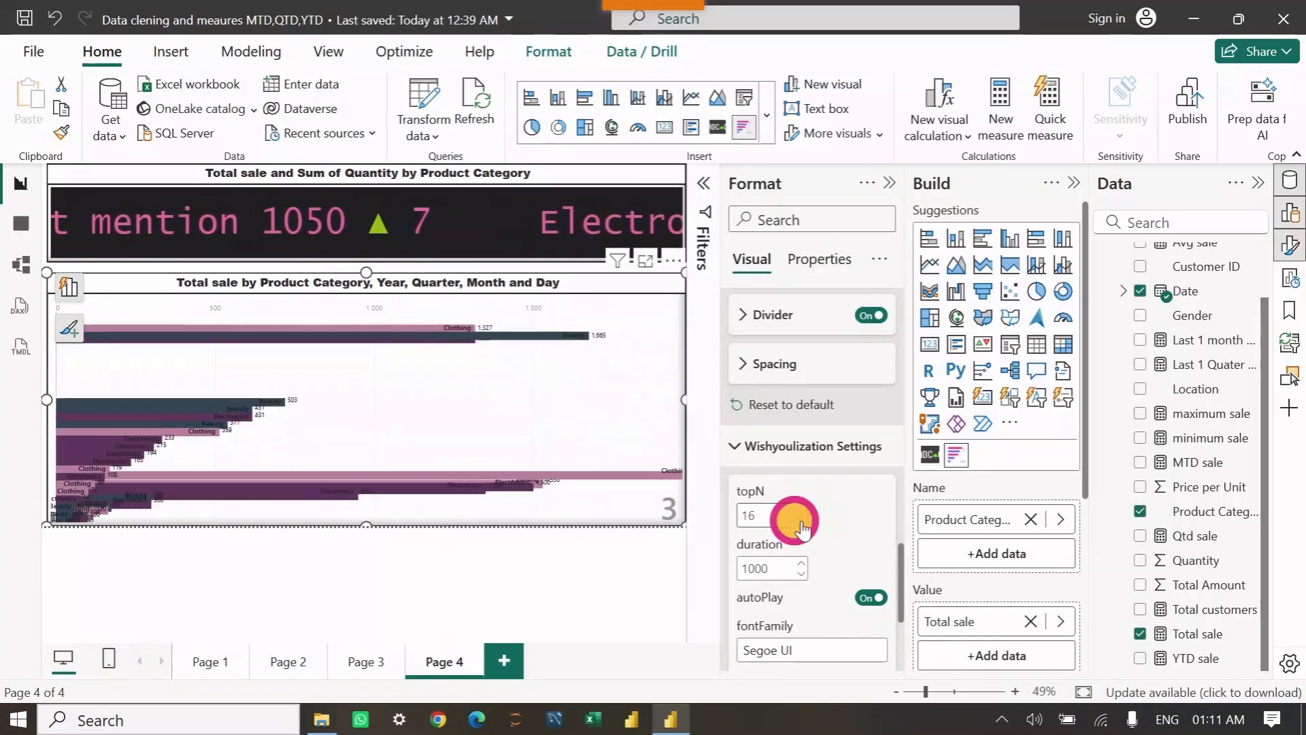
click(803, 521)
click(803, 522)
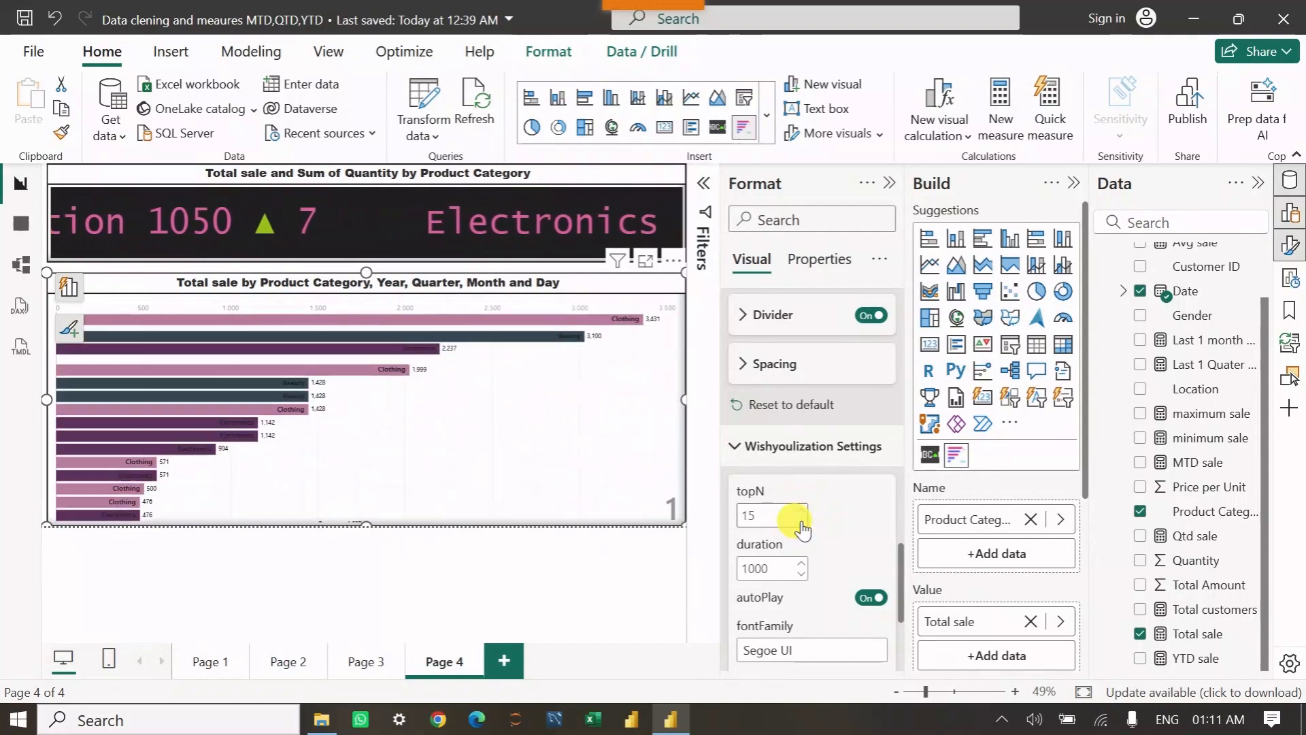
click(802, 522)
click(802, 523)
click(802, 523)
click(803, 523)
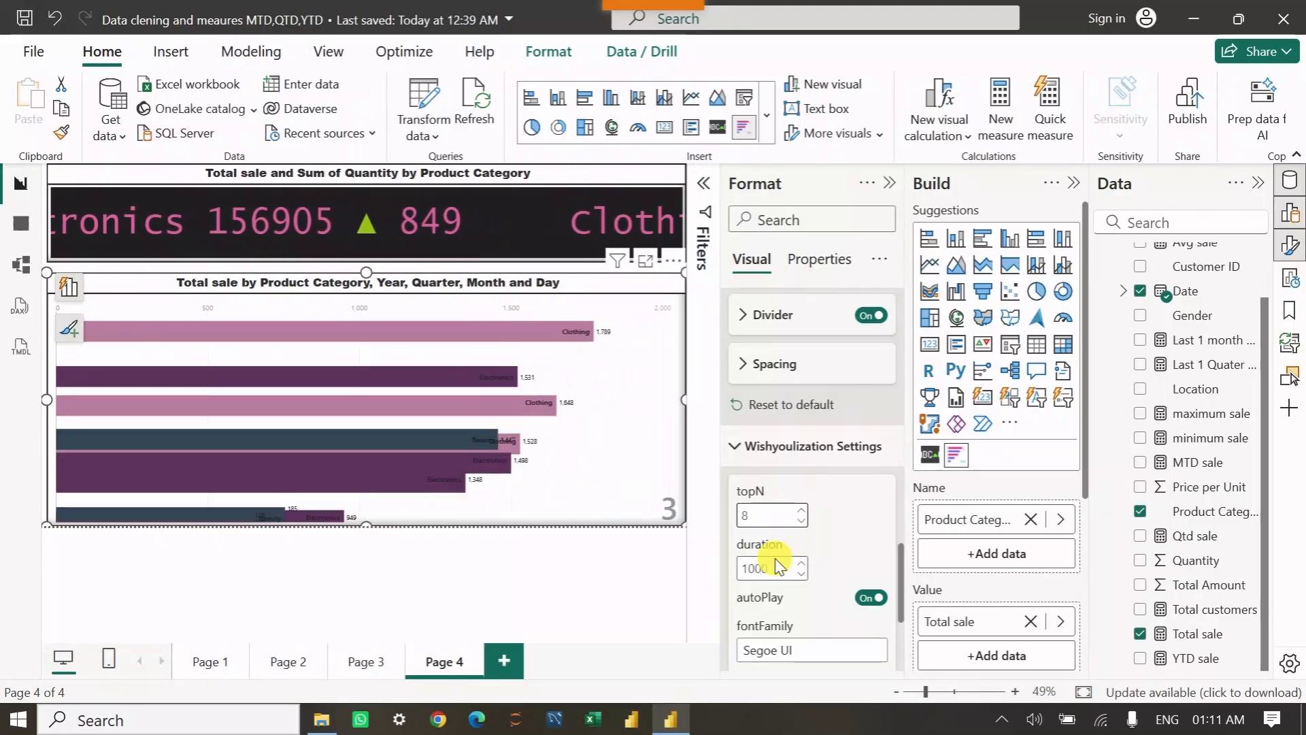
Turn on hideGrid for the bar chart race.
scroll(815, 551, down, 3)
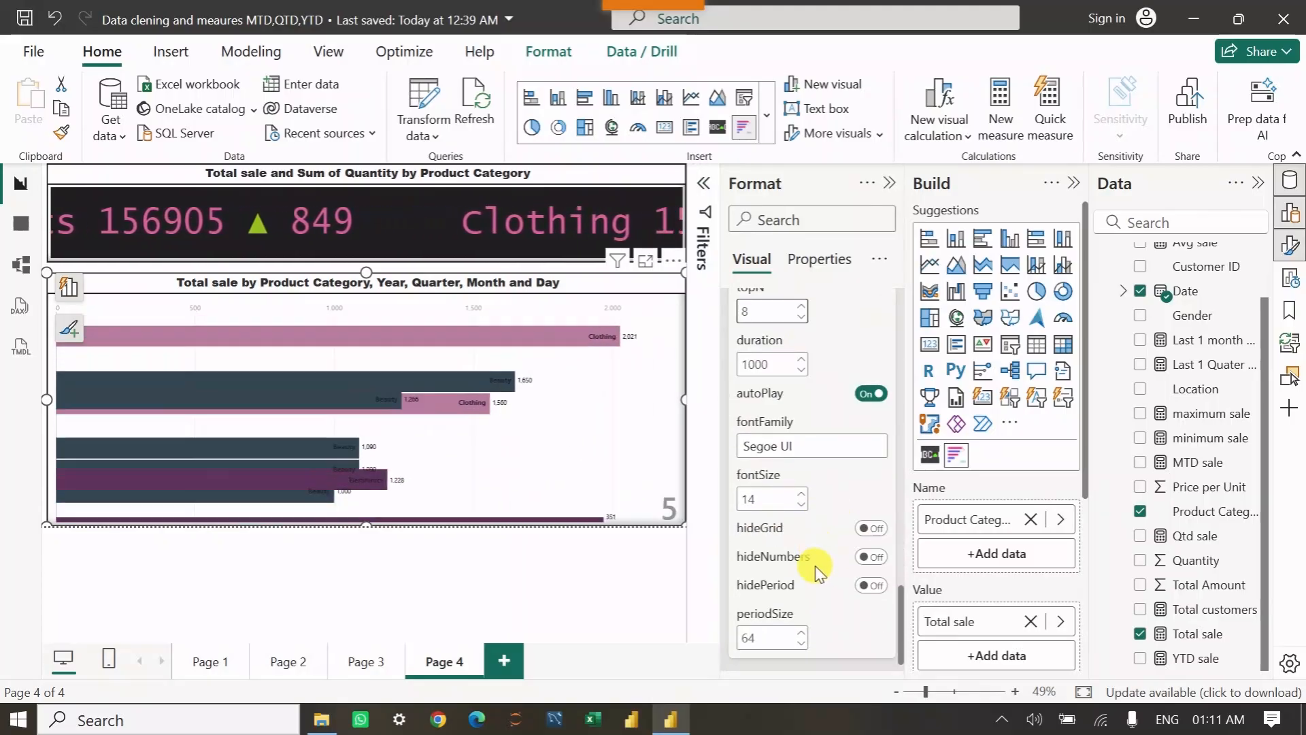
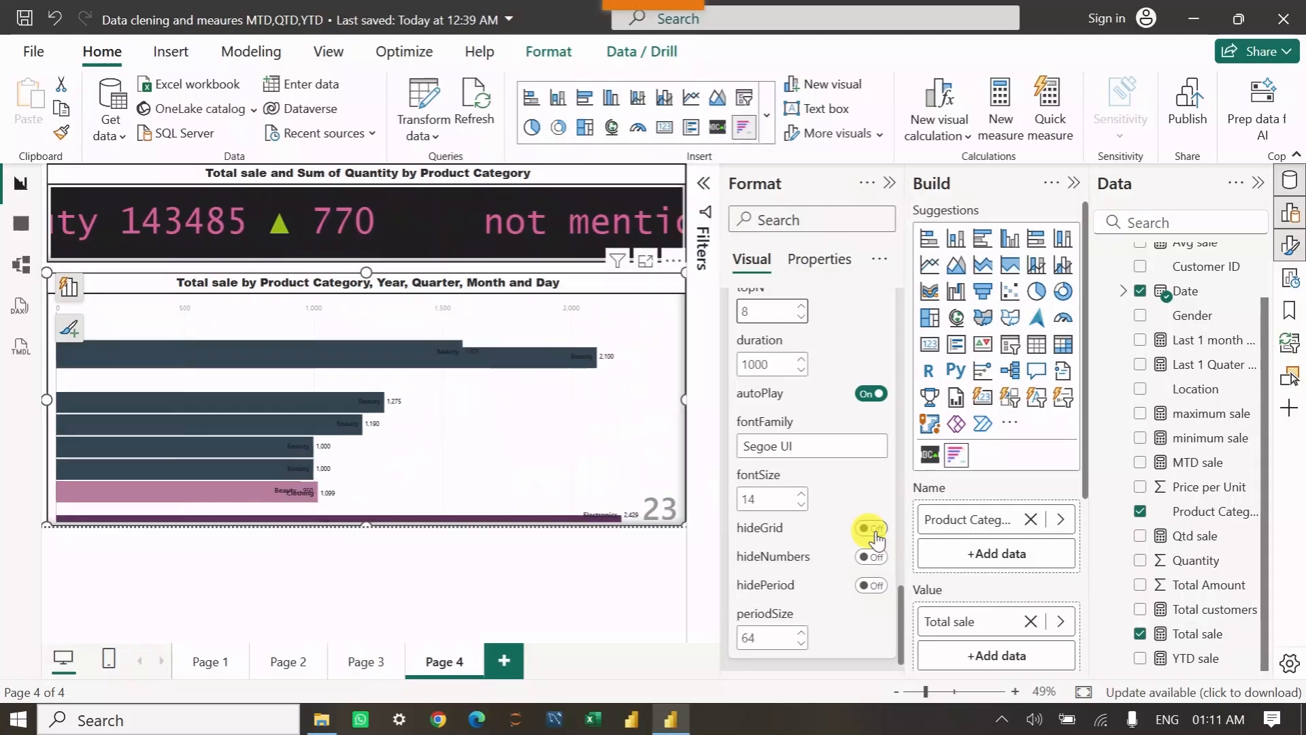
click(871, 528)
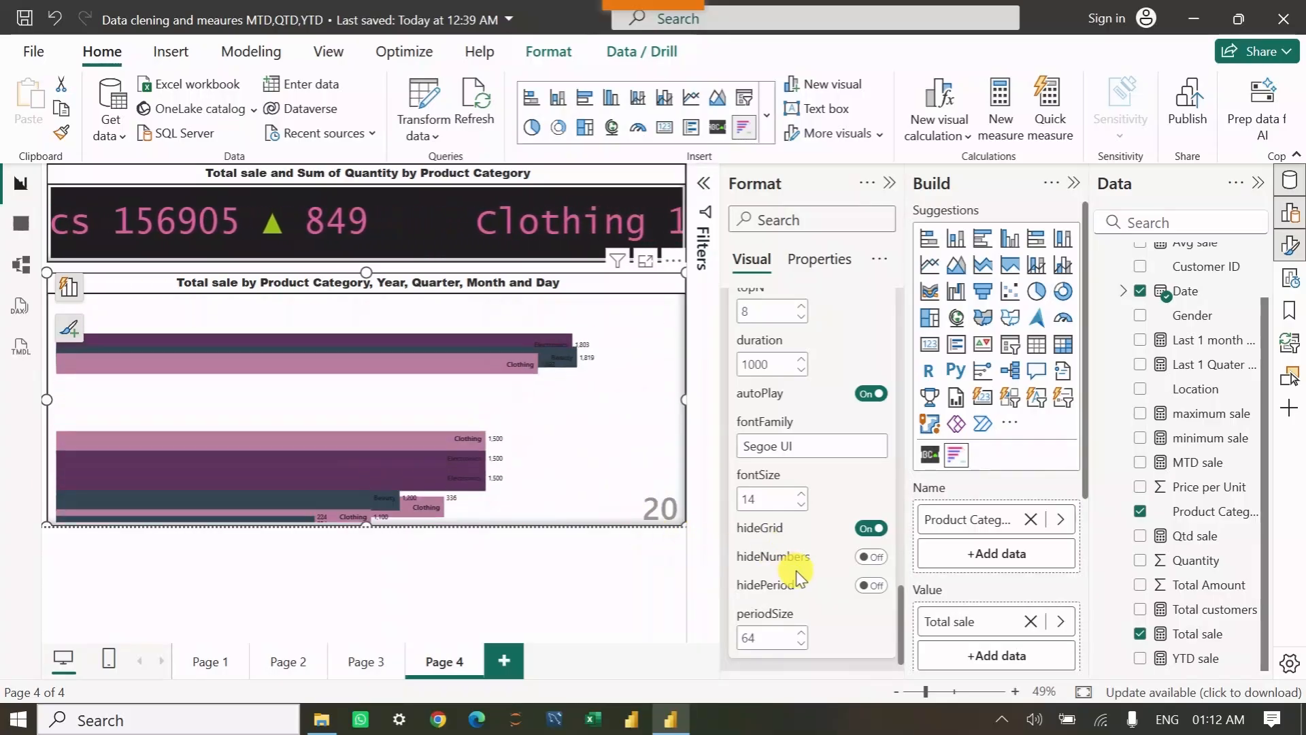
scroll(805, 580, down, 1)
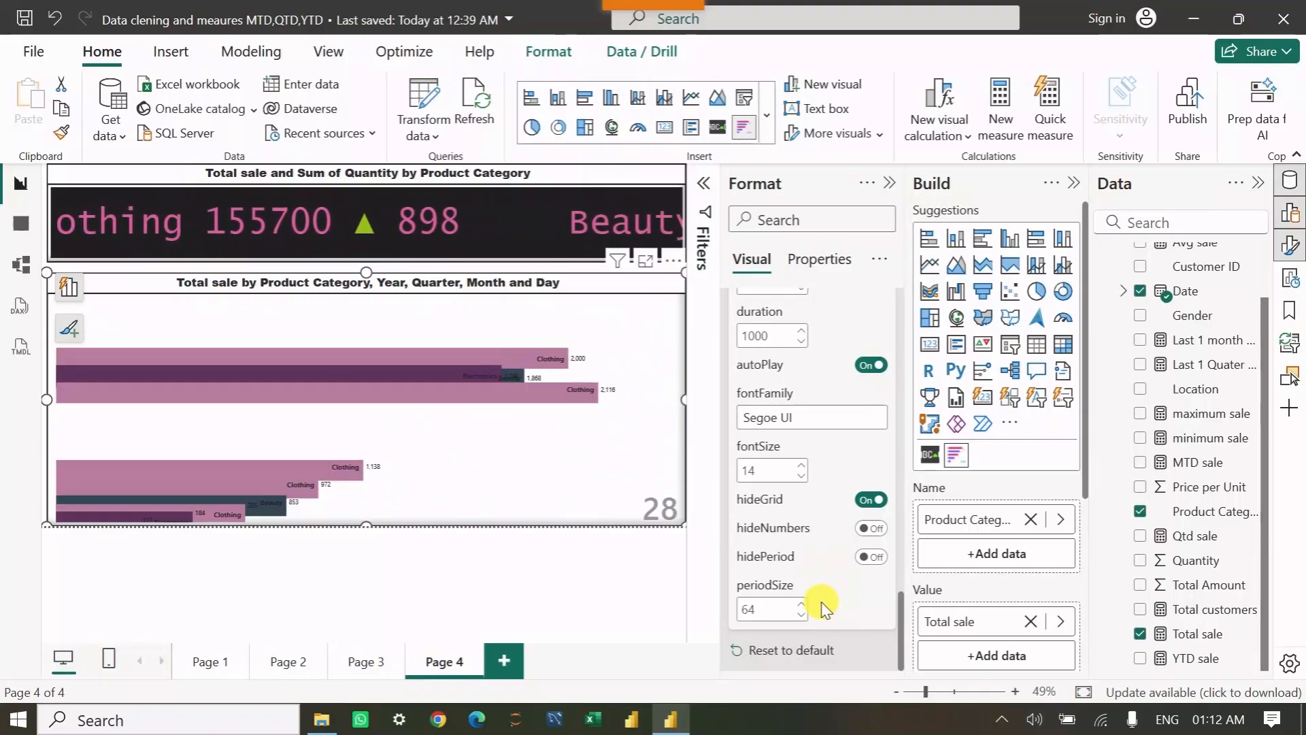
Make the bar chart race's title text bold.
scroll(810, 597, up, 2)
scroll(803, 598, up, 5)
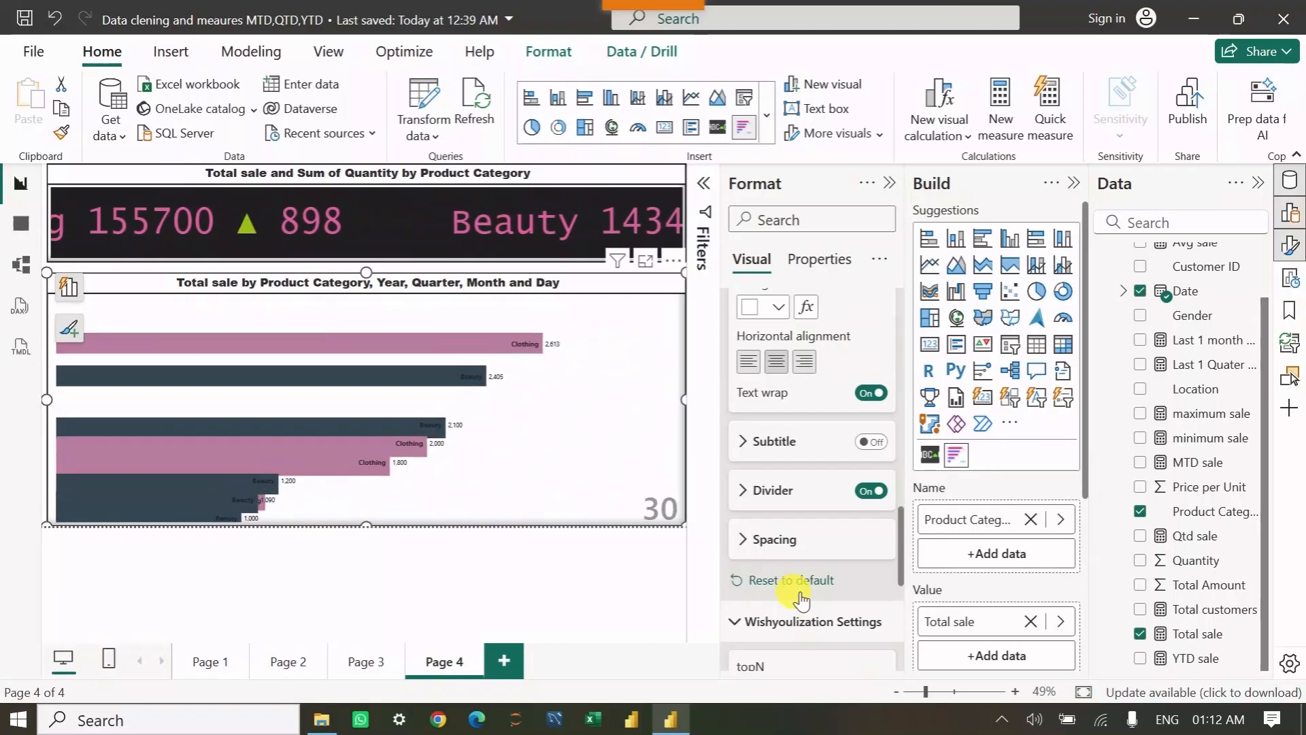
scroll(801, 599, down, 2)
scroll(789, 592, up, 5)
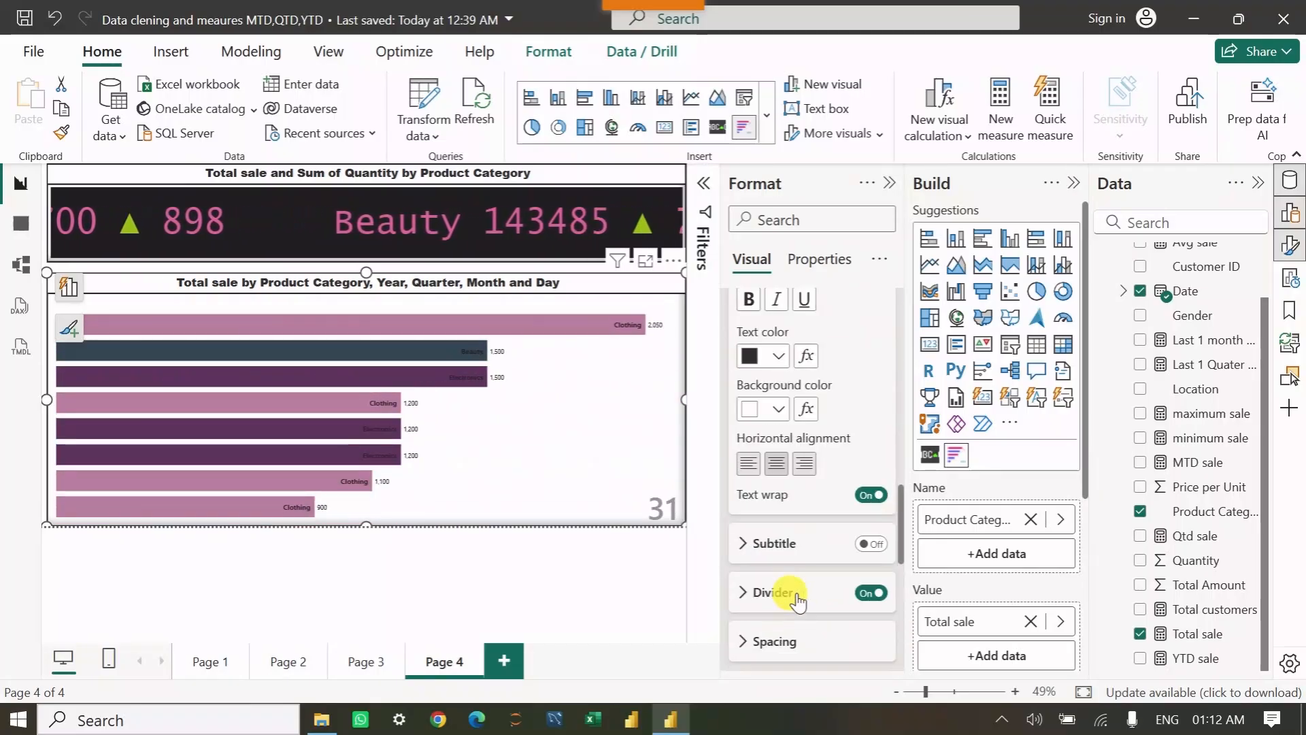
scroll(793, 596, up, 5)
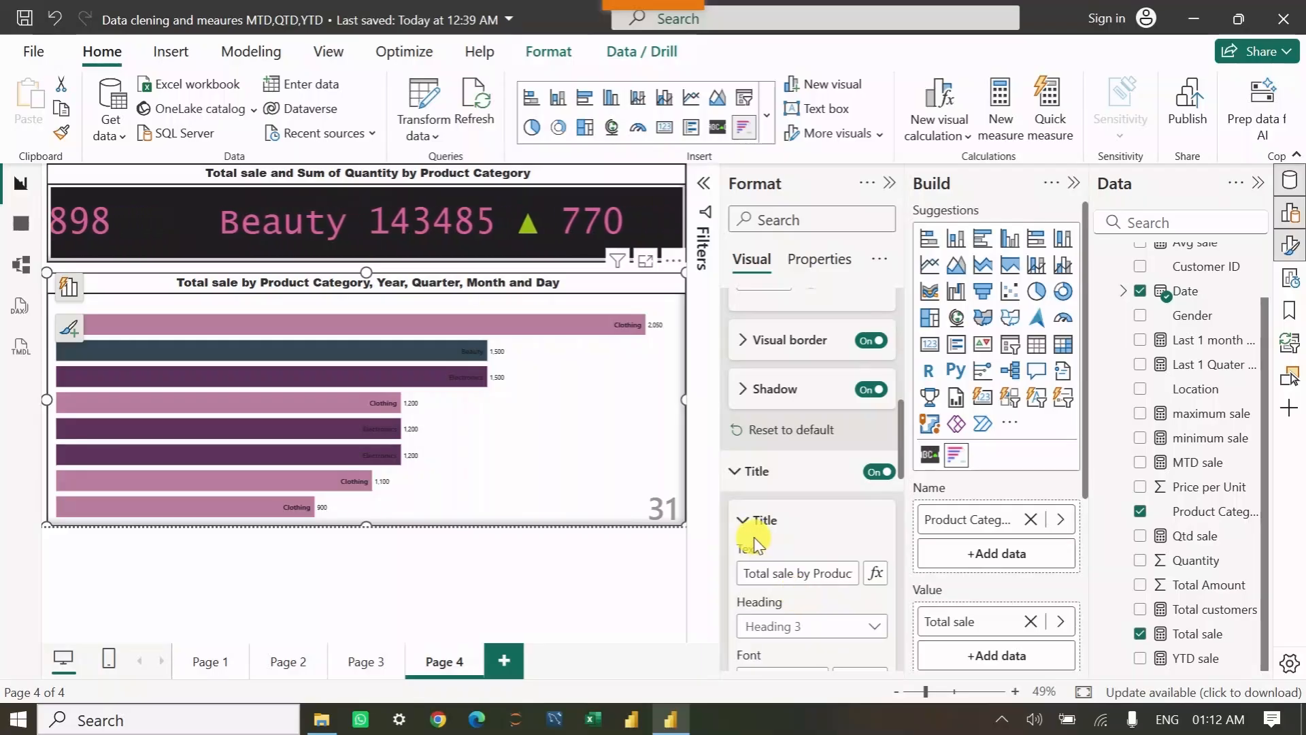
scroll(809, 534, down, 5)
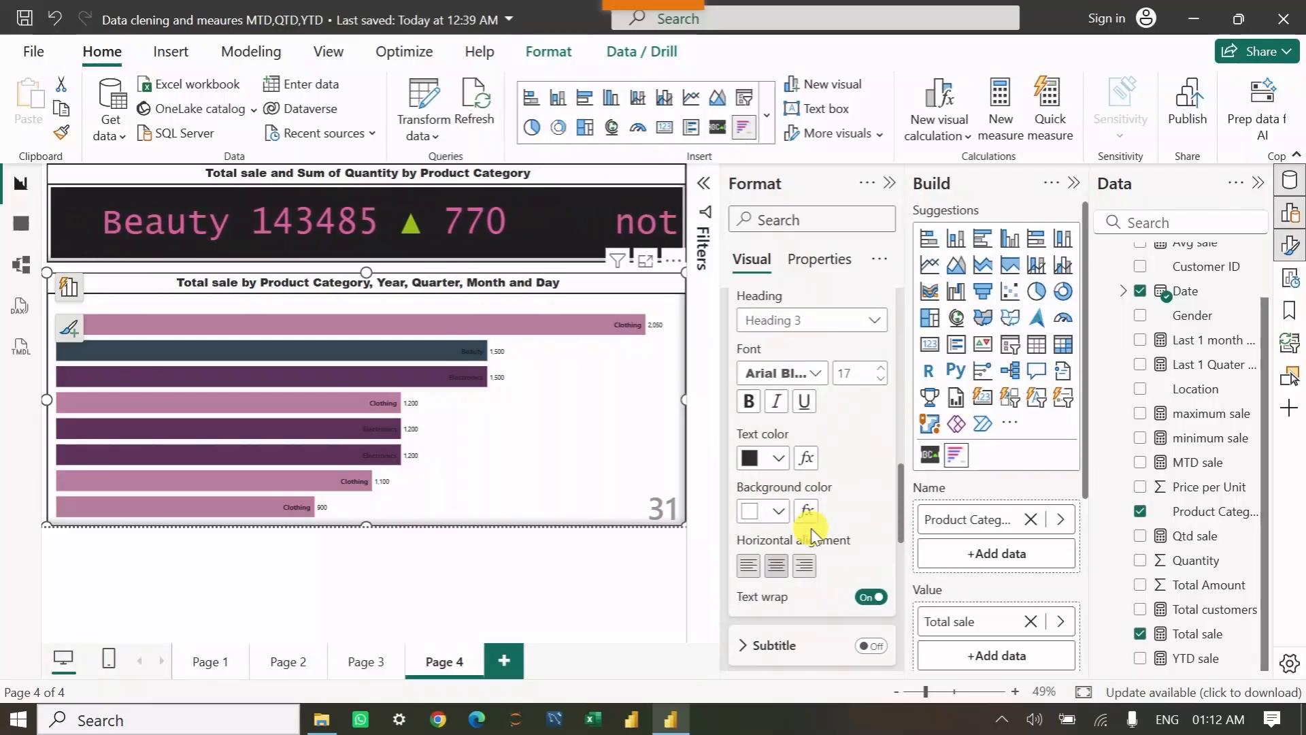
scroll(809, 534, up, 3)
scroll(786, 538, down, 3)
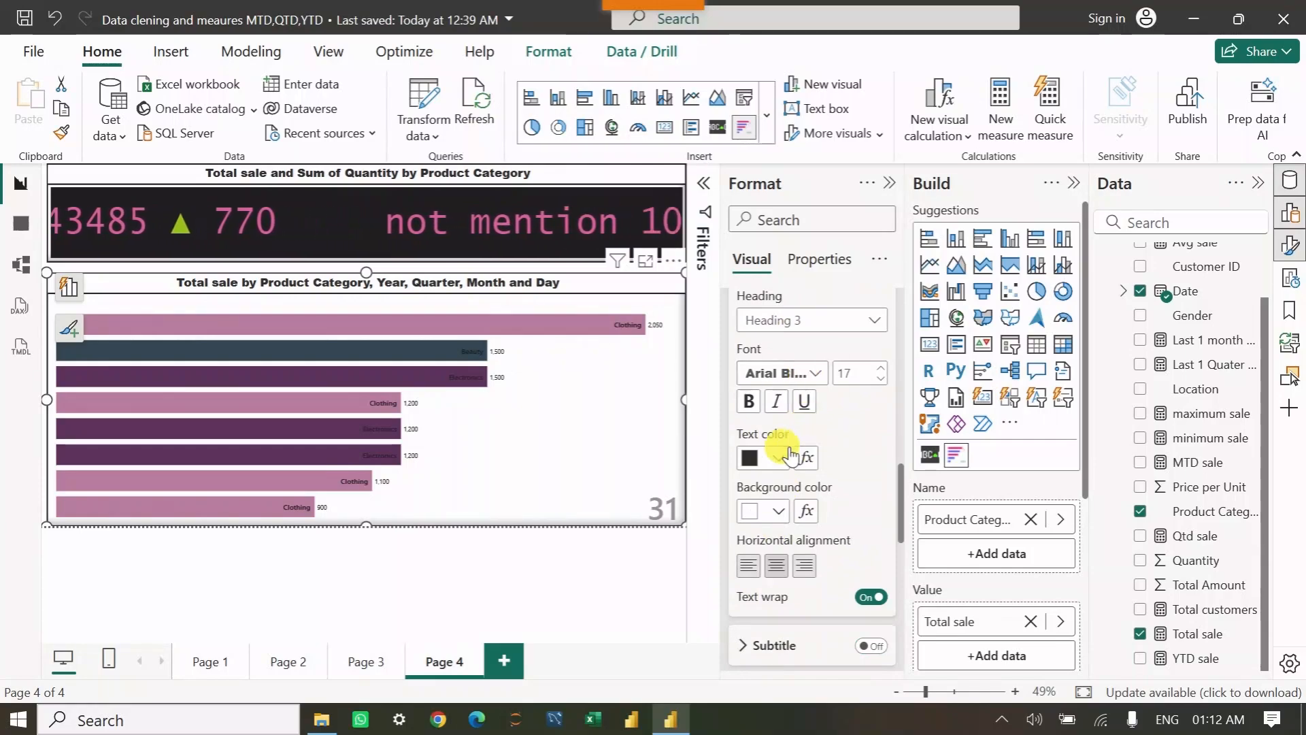
click(748, 401)
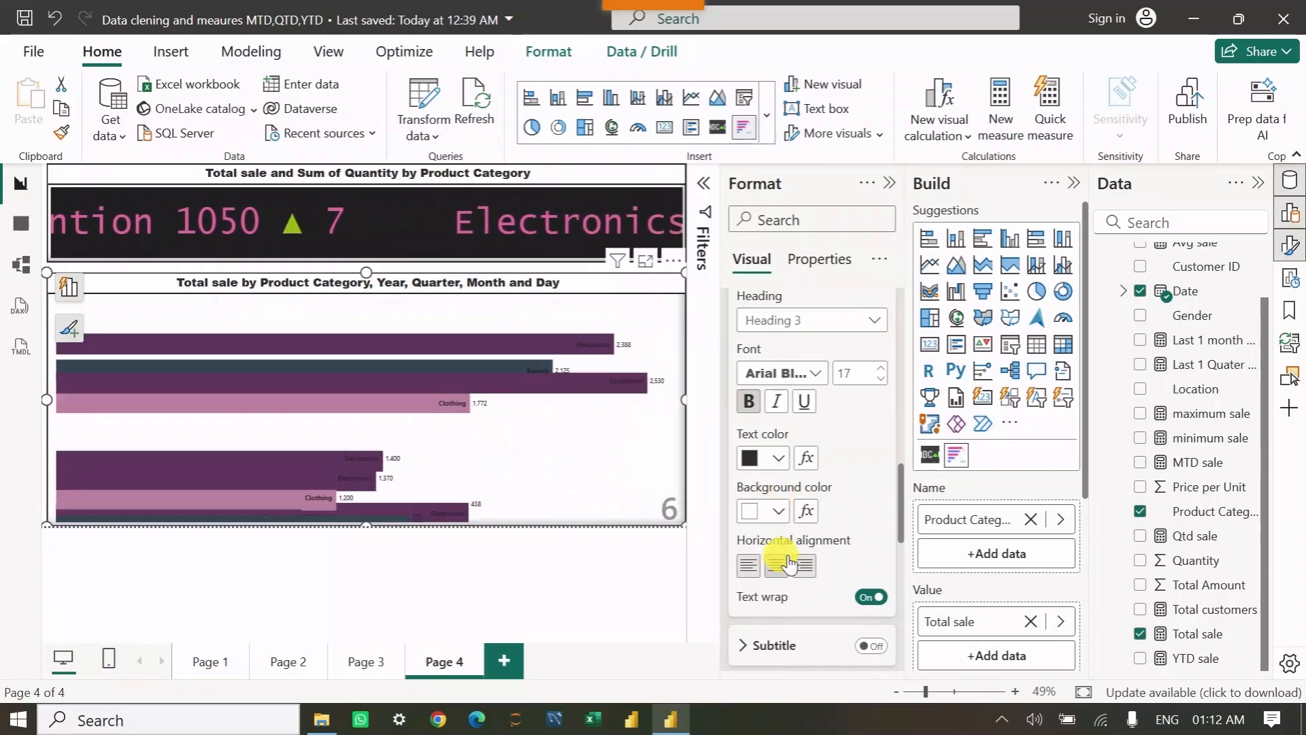
scroll(809, 524, down, 5)
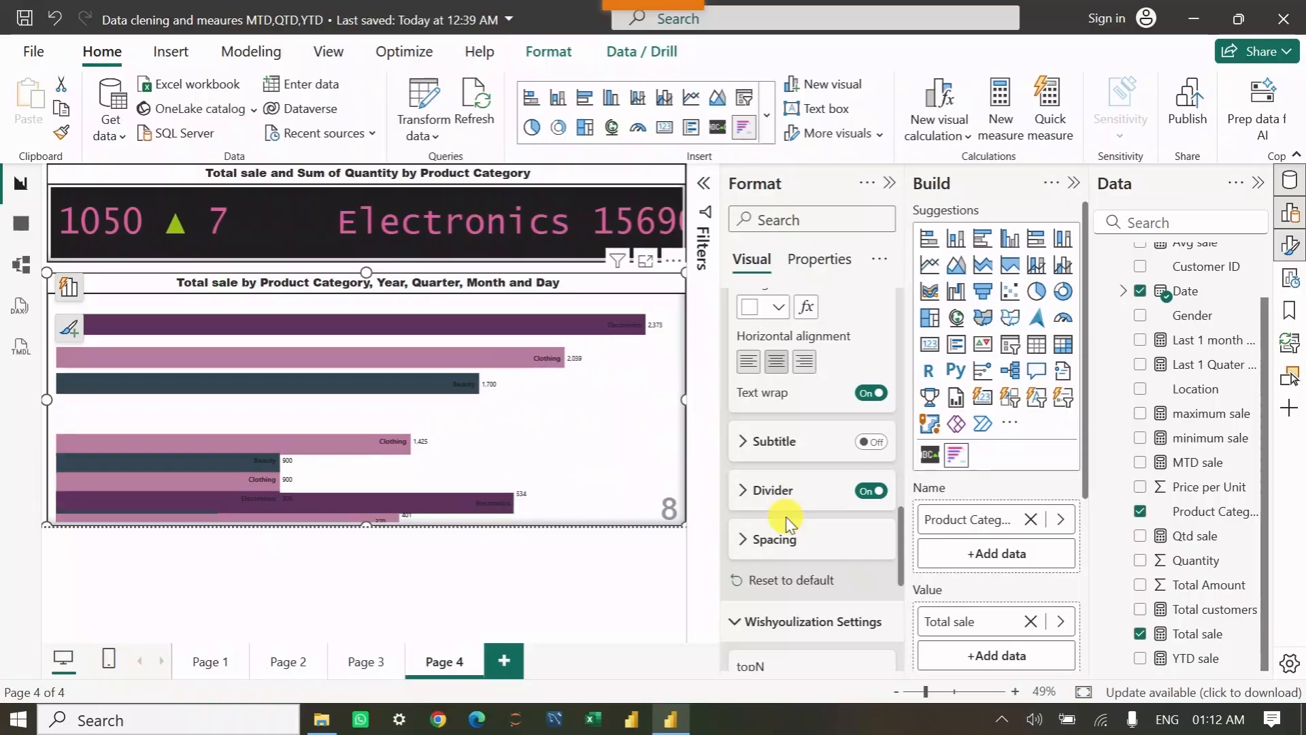
scroll(786, 544, down, 5)
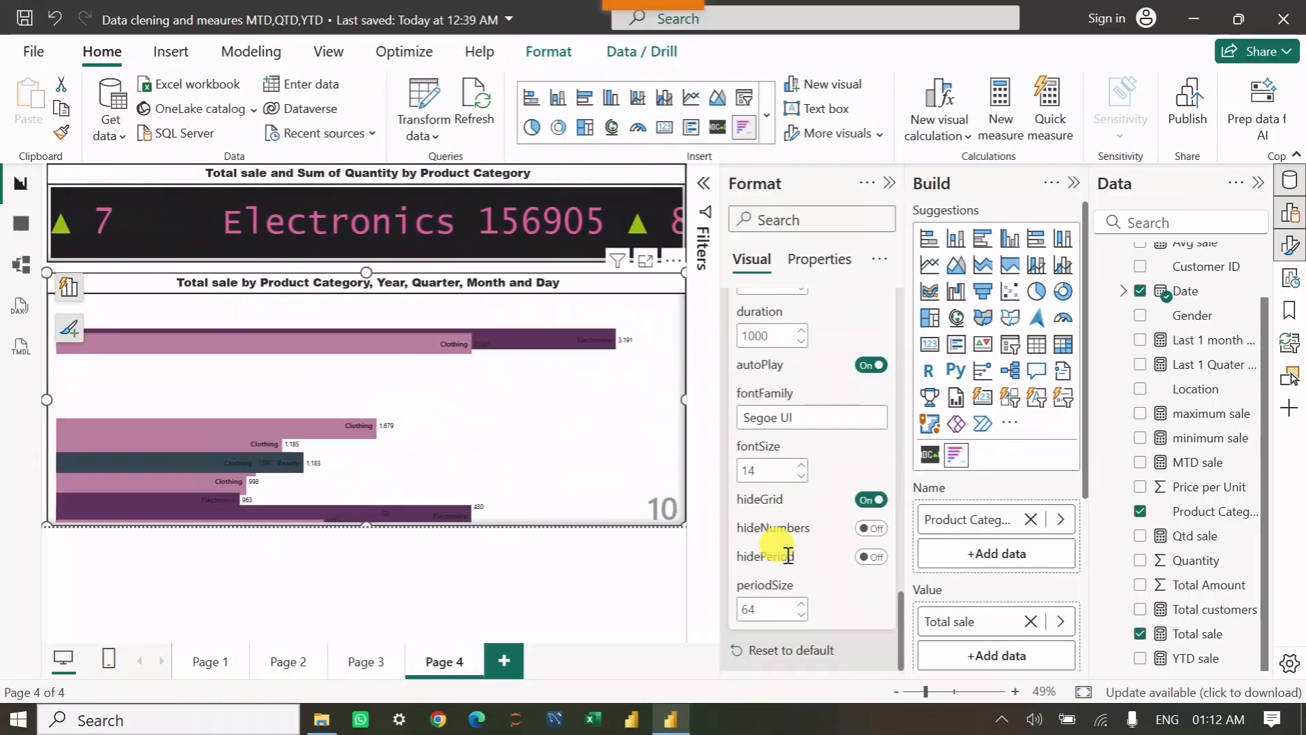